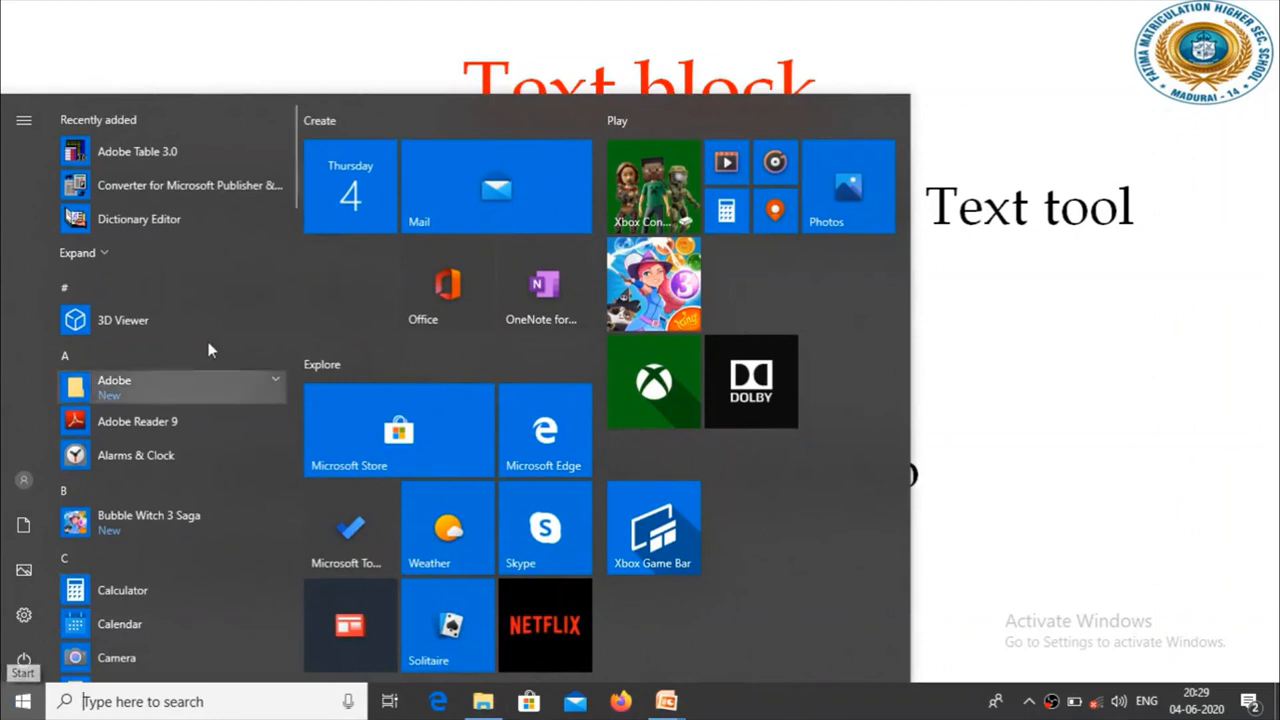
Step: Launch Adobe PageMaker 7.0, switch to its window and close the template chooser
click(204, 388)
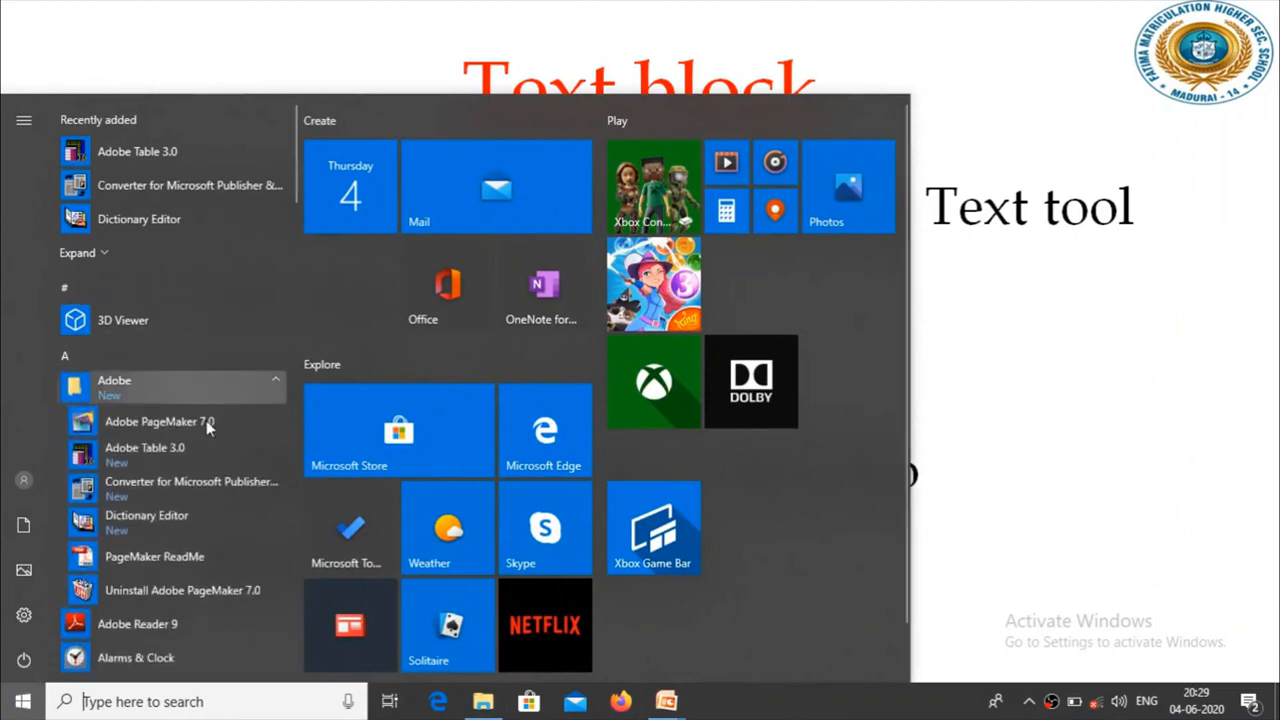
click(207, 428)
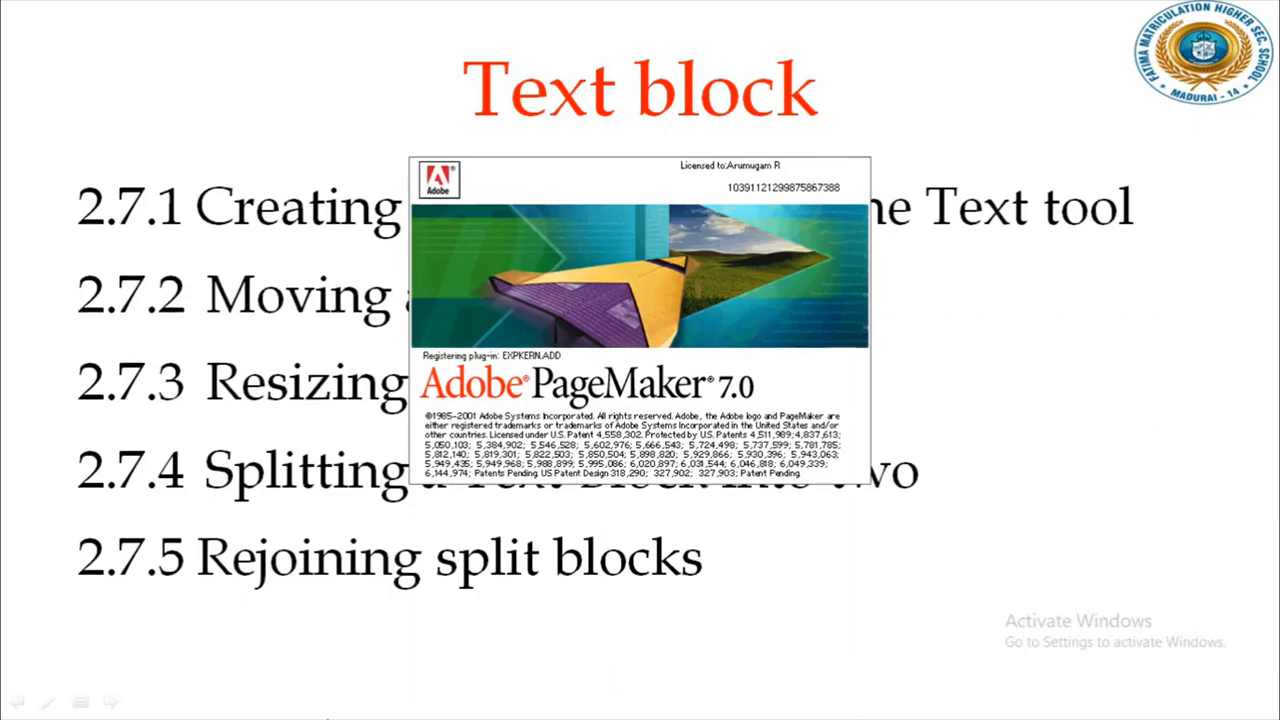
key(super)
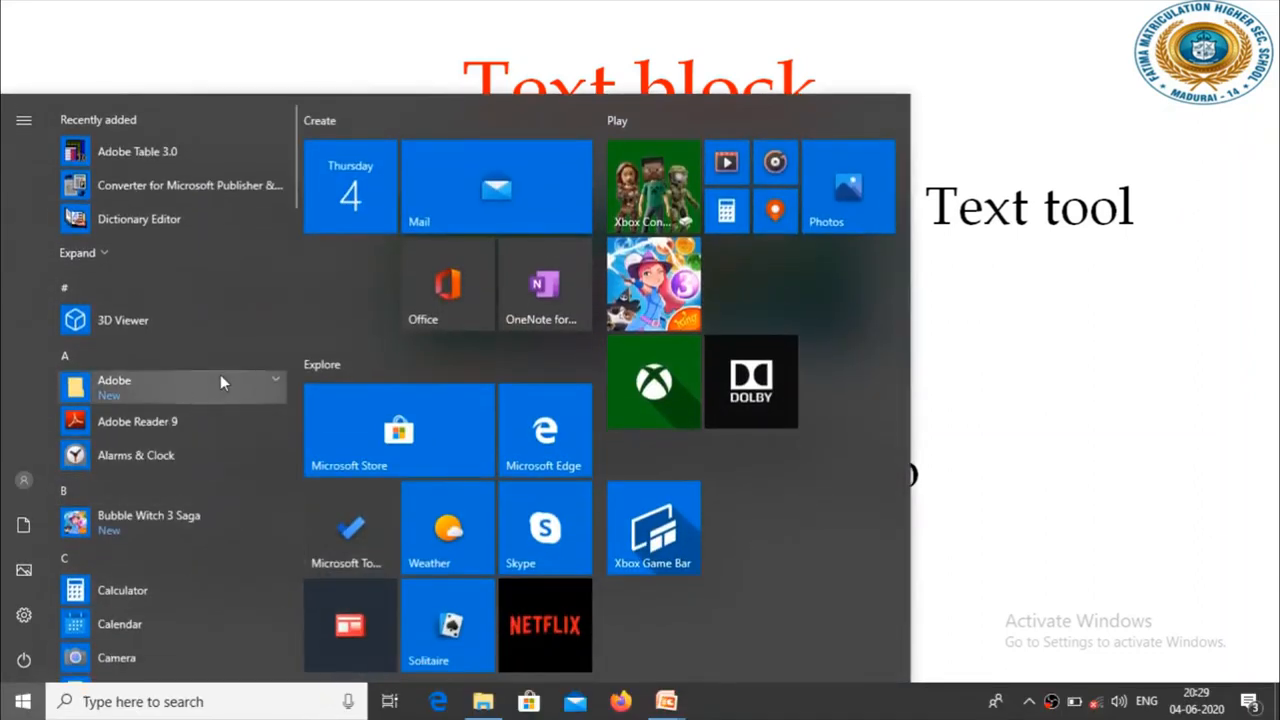
click(1094, 368)
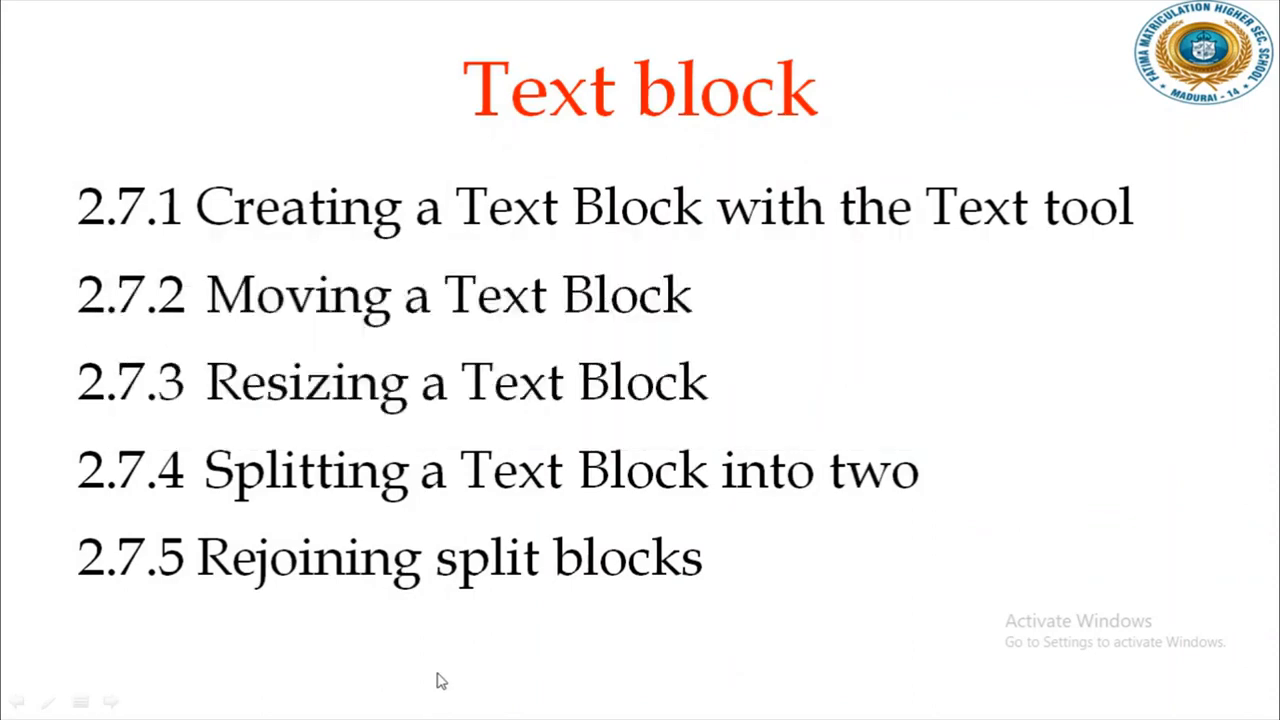
key(alt+Tab)
key(alt+Tab)
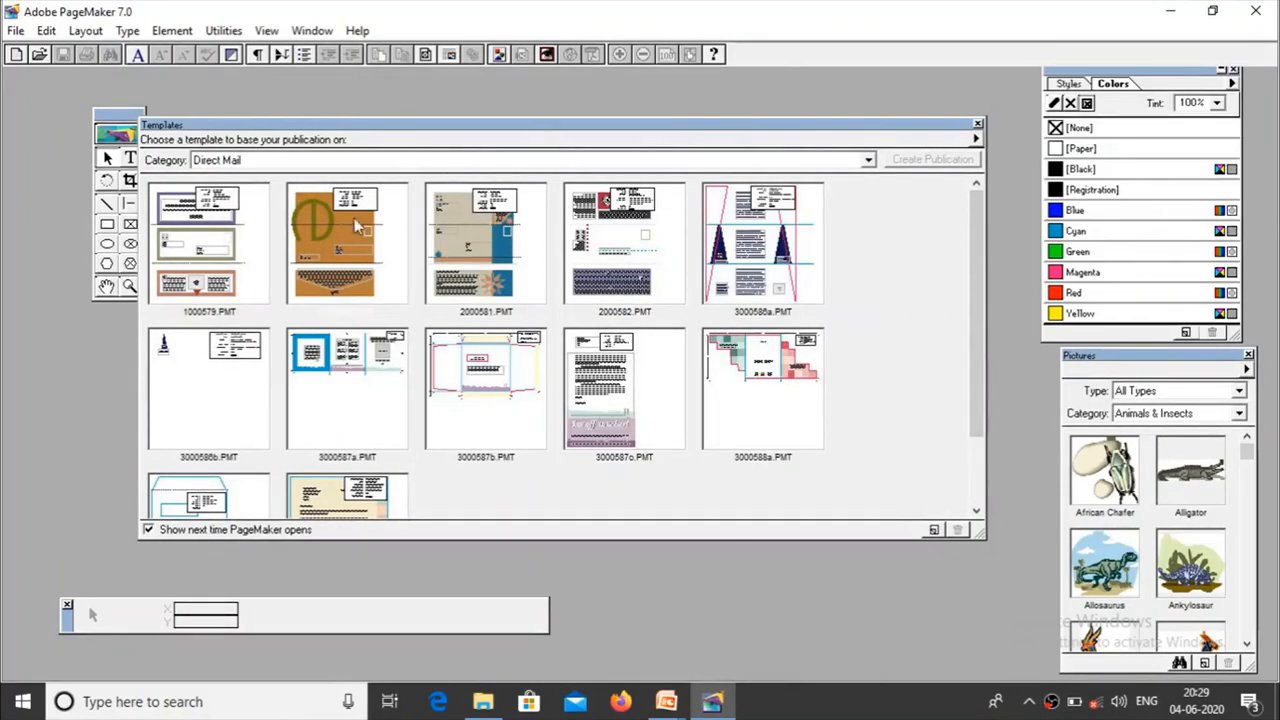
click(978, 126)
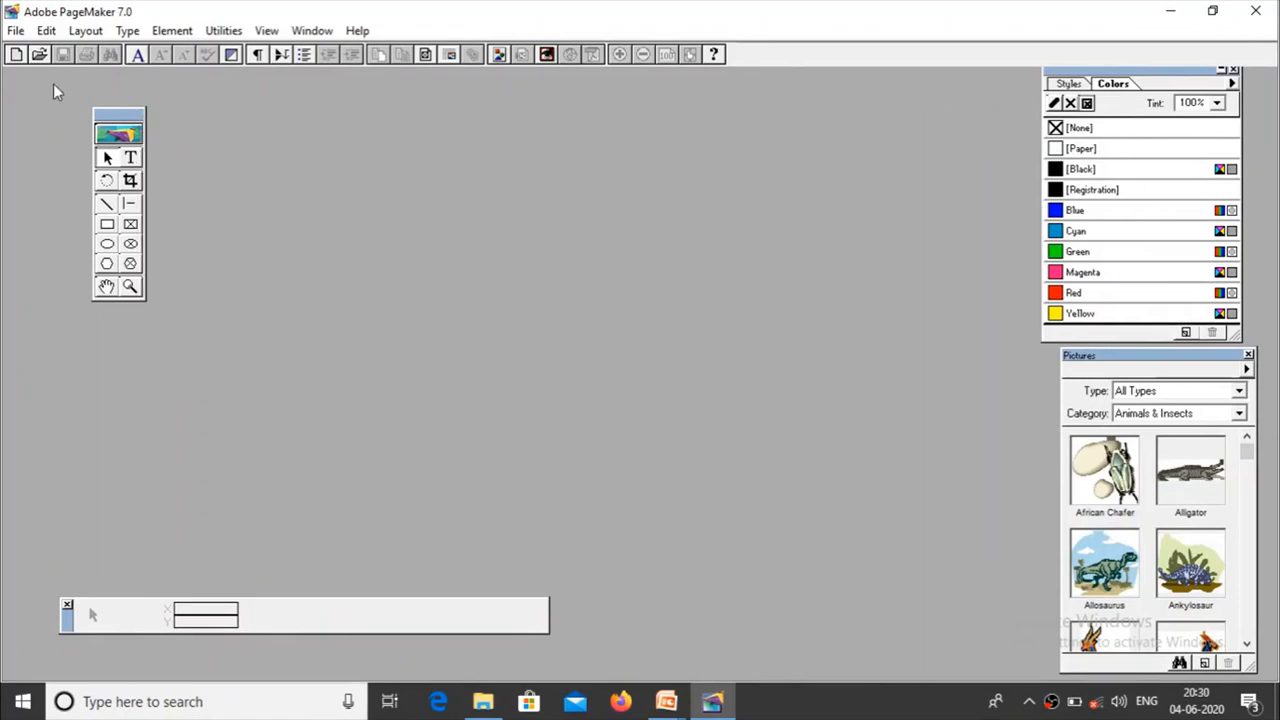
Step: Create a new one-page Letter publication, 8.5 x 11 inches, in tall orientation with double-sided facing pages
click(16, 30)
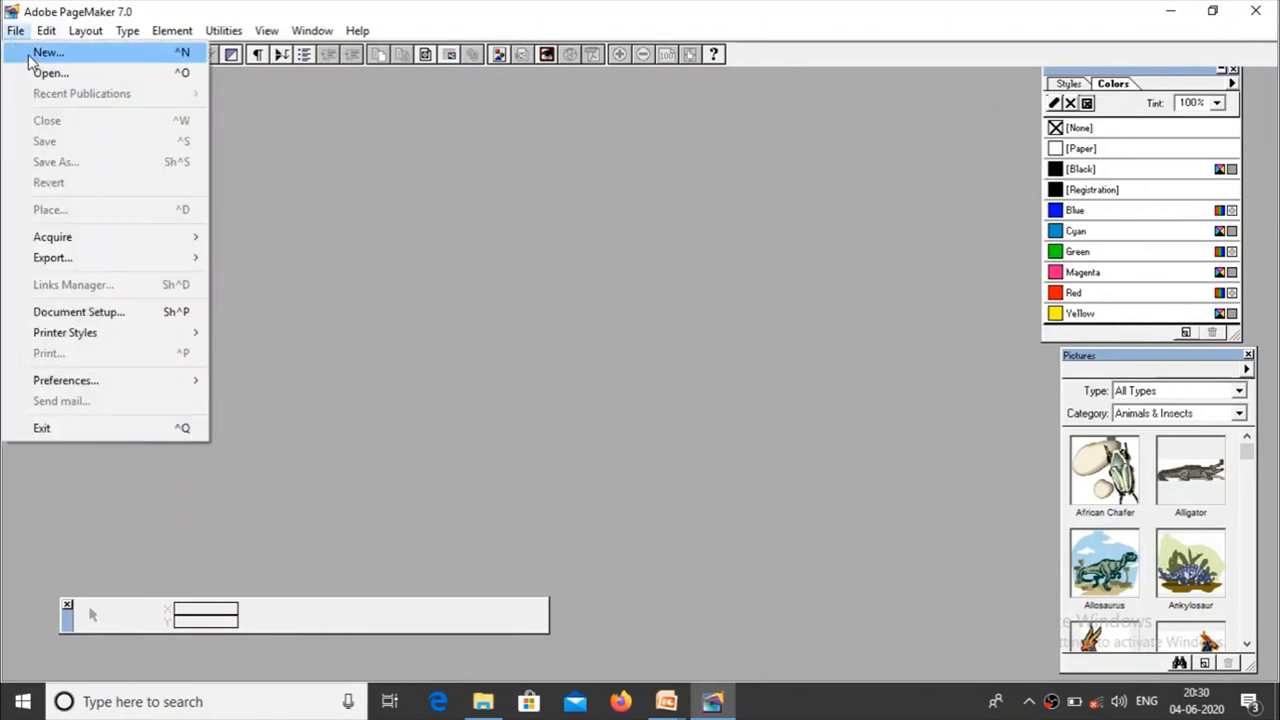
click(28, 54)
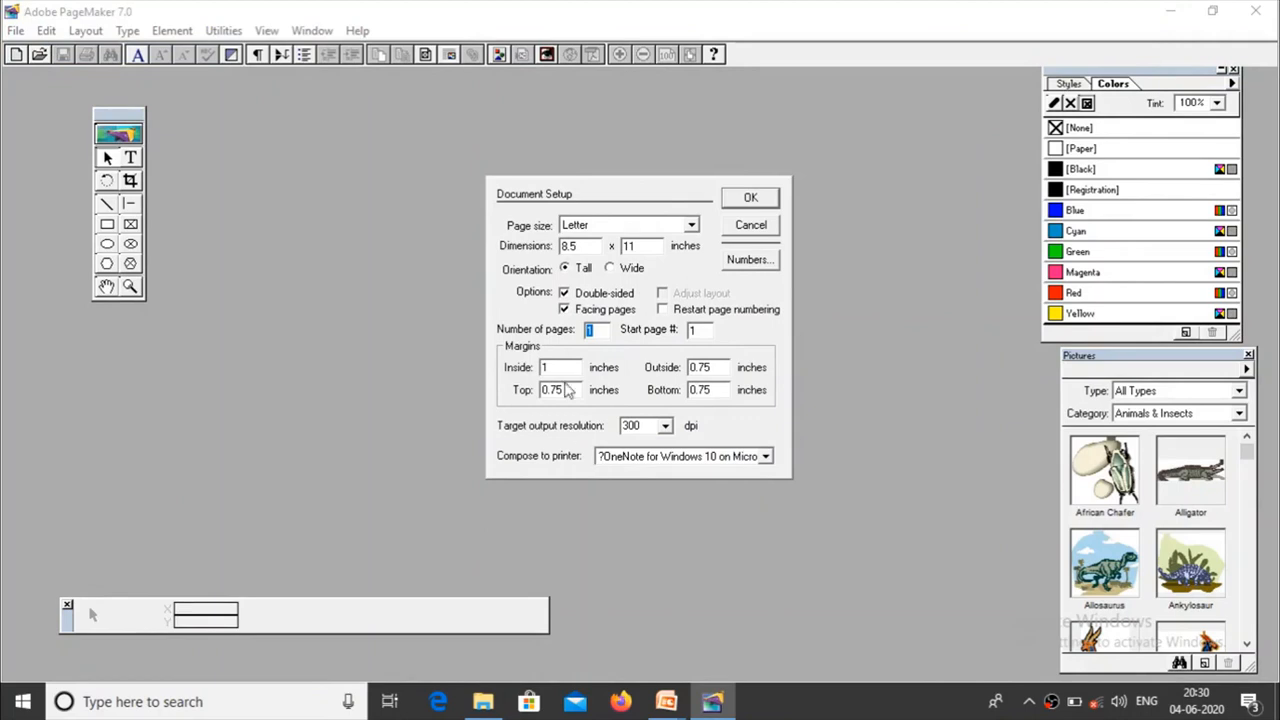
click(750, 197)
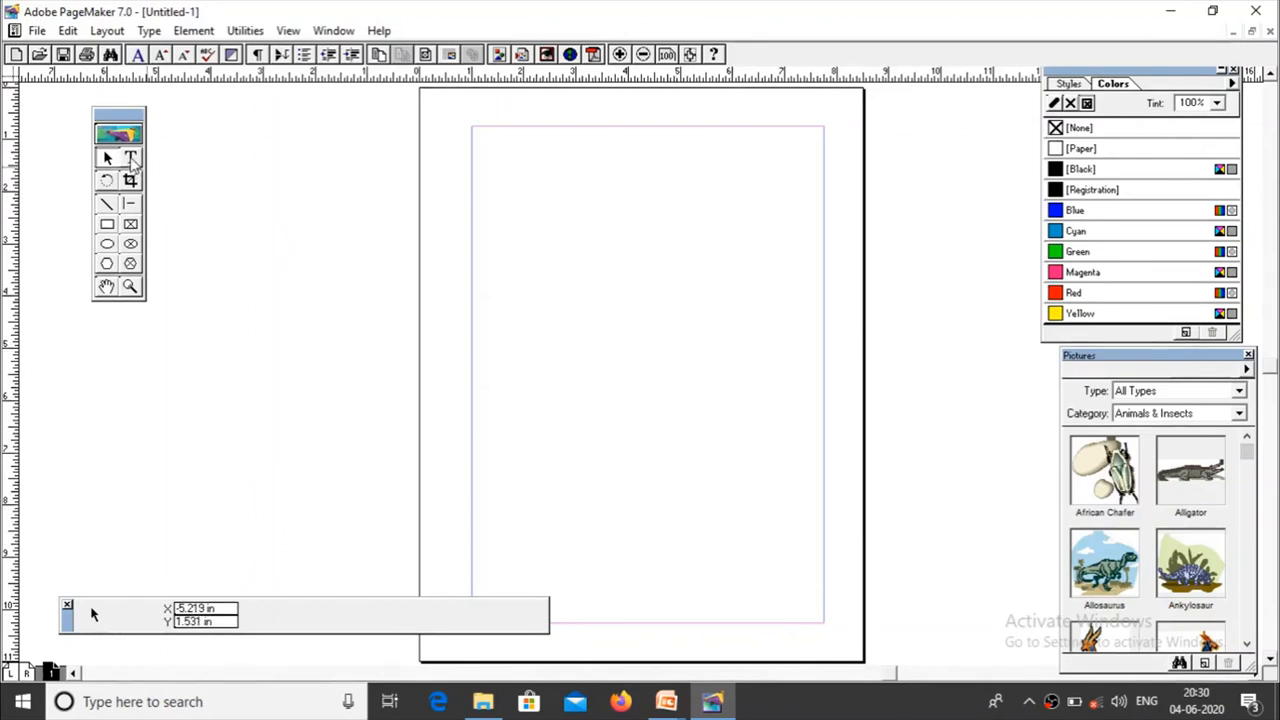
Step: Draw a text block about 6.36 in wide near the top of the page with the Text tool and set the font size to 30
click(131, 158)
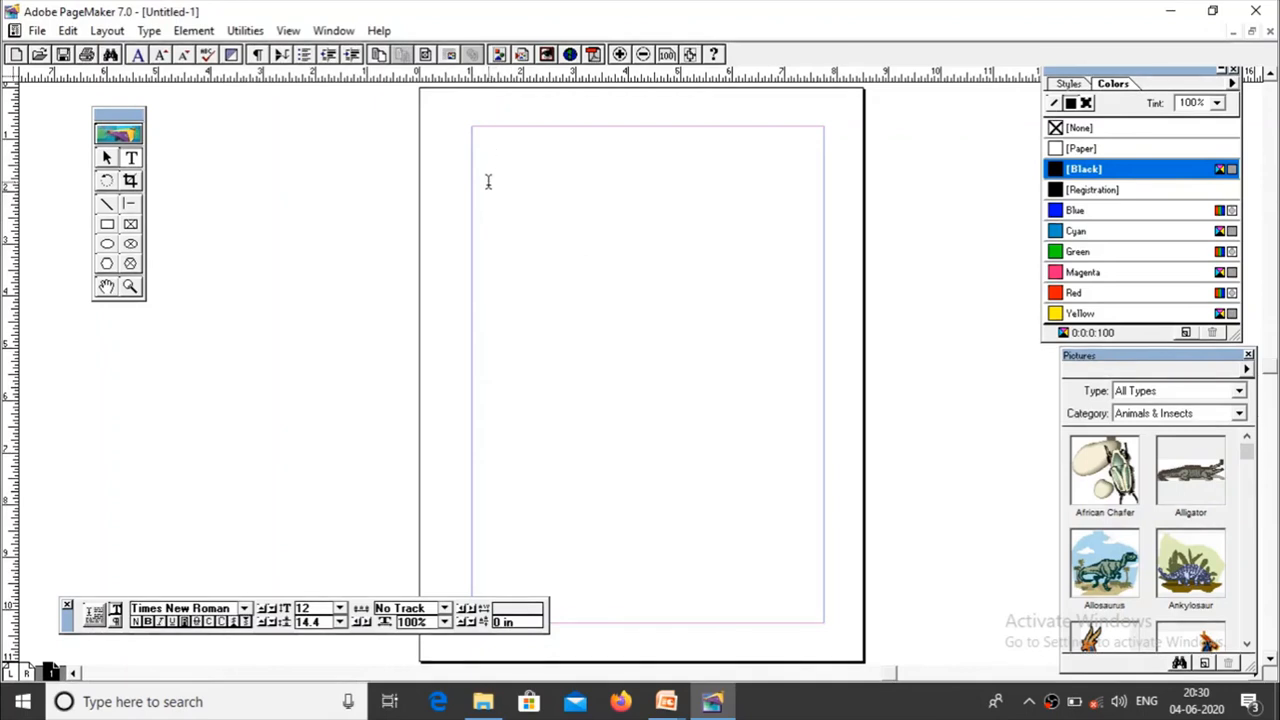
drag(484, 173, 815, 291)
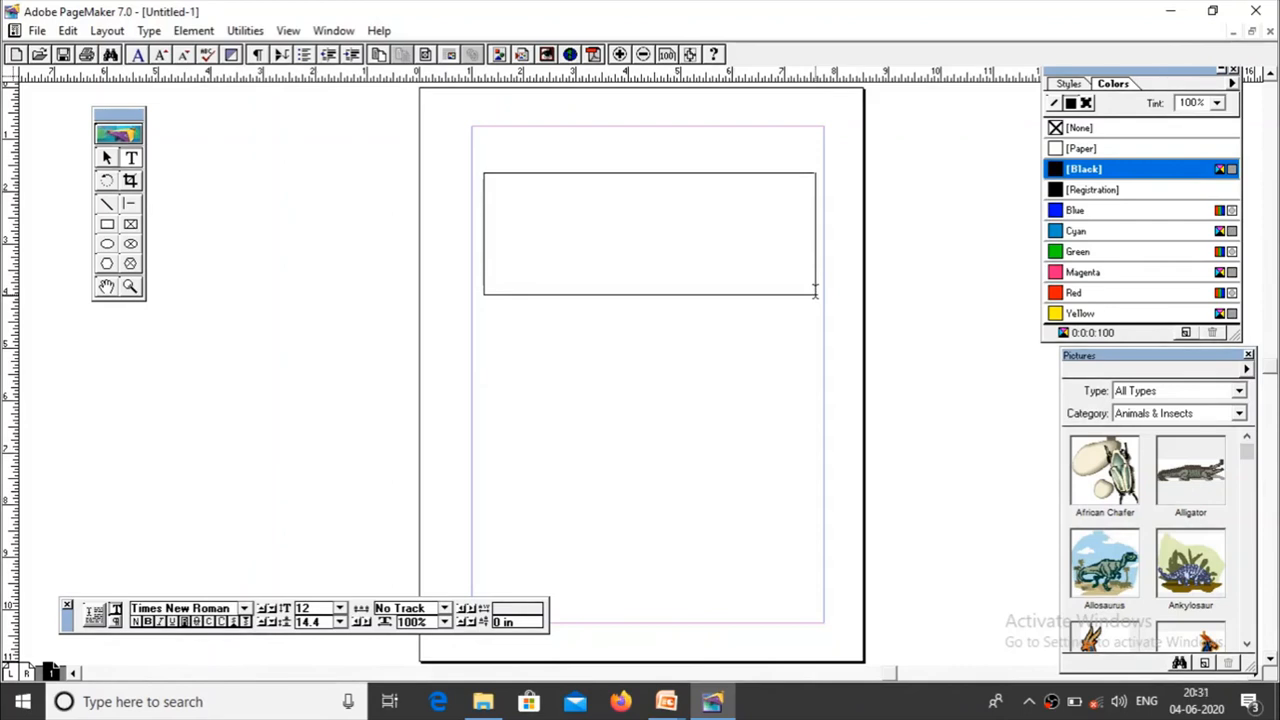
drag(484, 173, 815, 291)
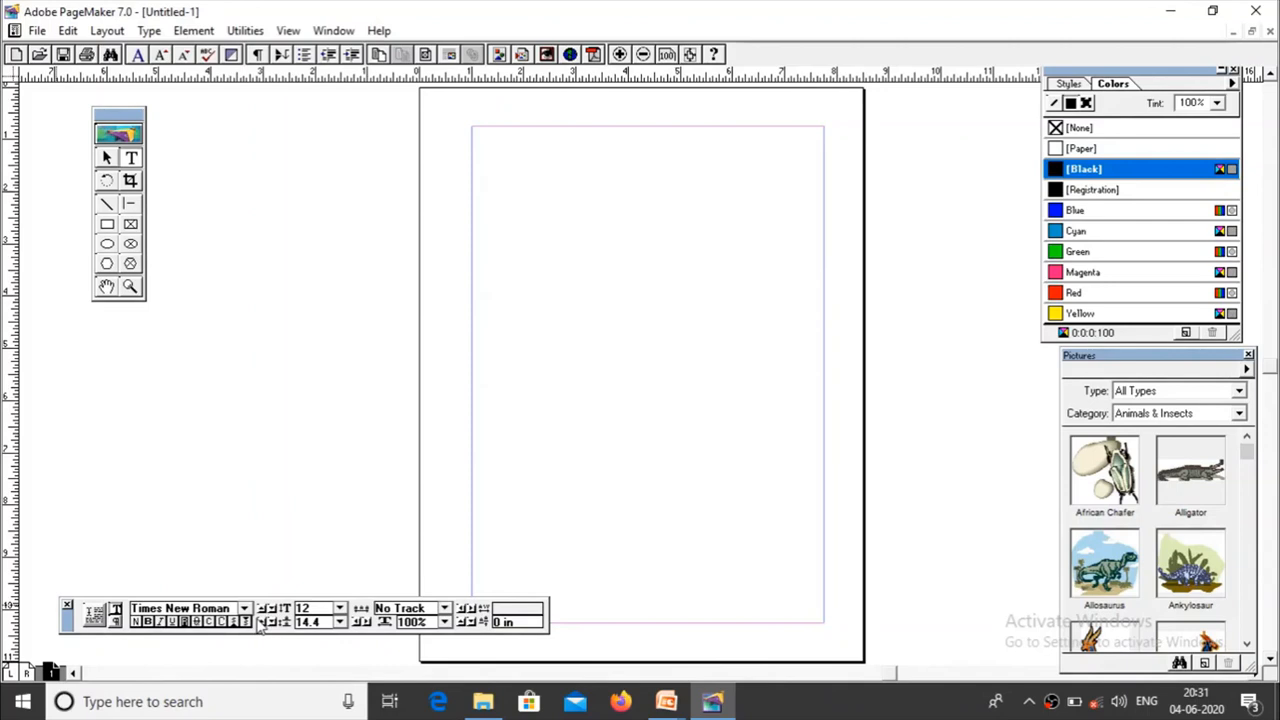
click(340, 608)
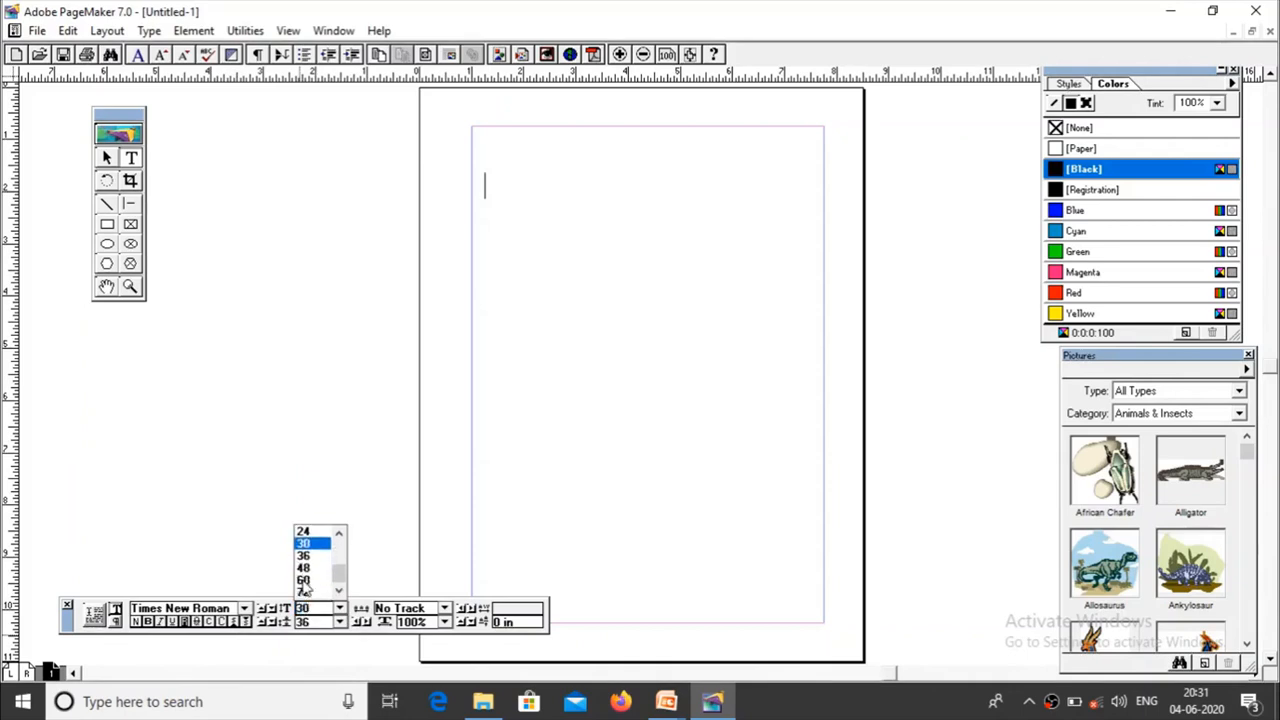
click(305, 580)
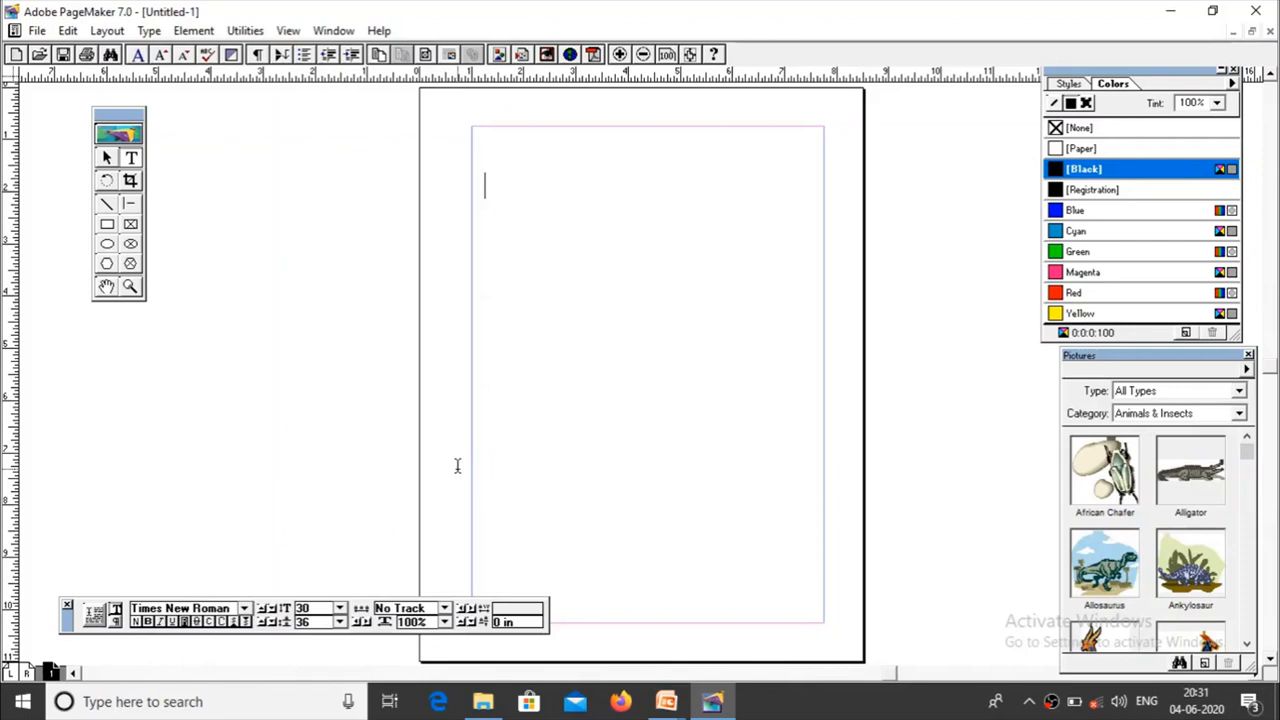
Step: Enter the heading "Computer Application" in the text block
text(Computer s)
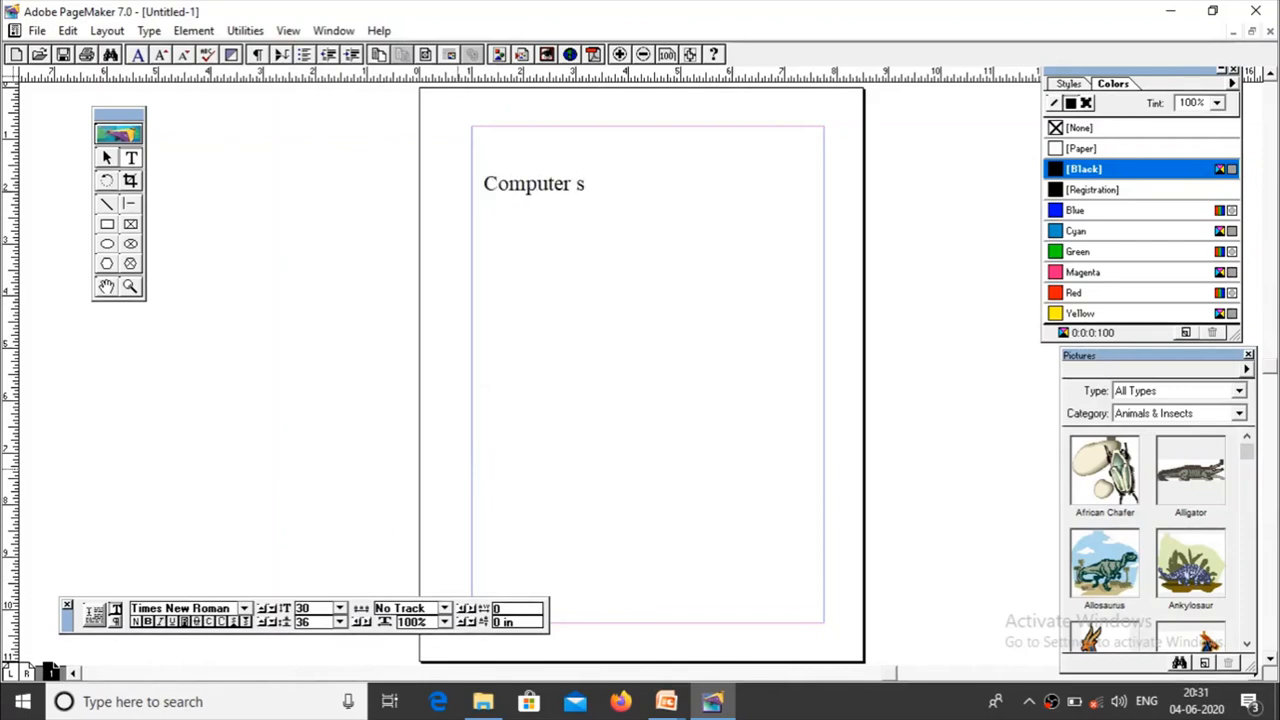
text(cience)
key(BackSpace)
key(BackSpace)
key(BackSpace)
key(BackSpace)
key(BackSpace)
key(BackSpace)
key(BackSpace)
text(Application)
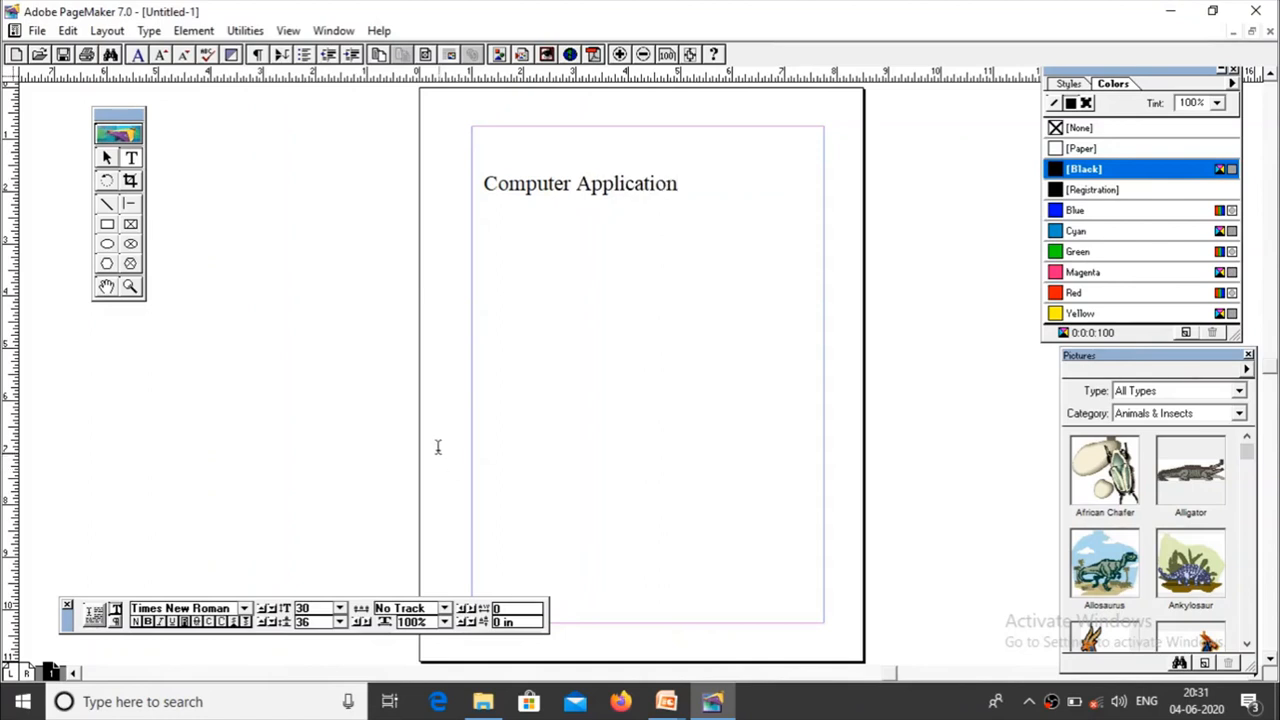
Step: Narrow the heading's text block to about 3.73 in wide so that it closely fits the text on one line
click(108, 158)
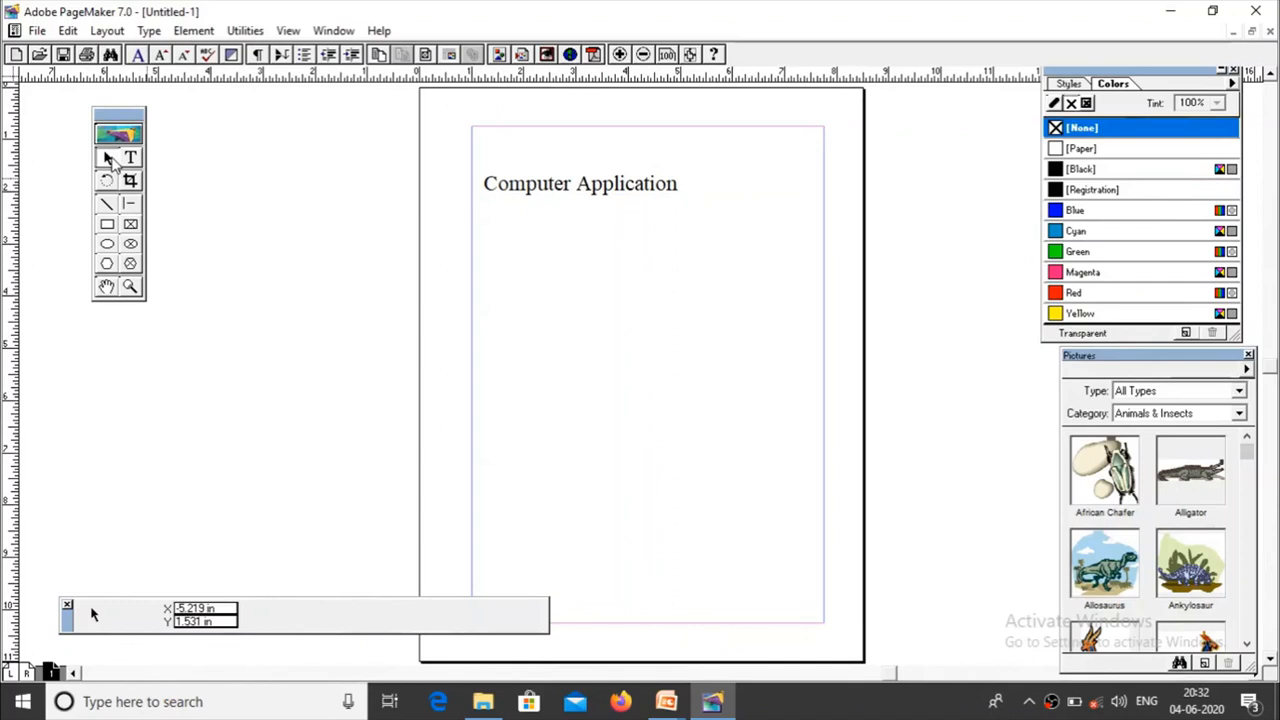
click(622, 195)
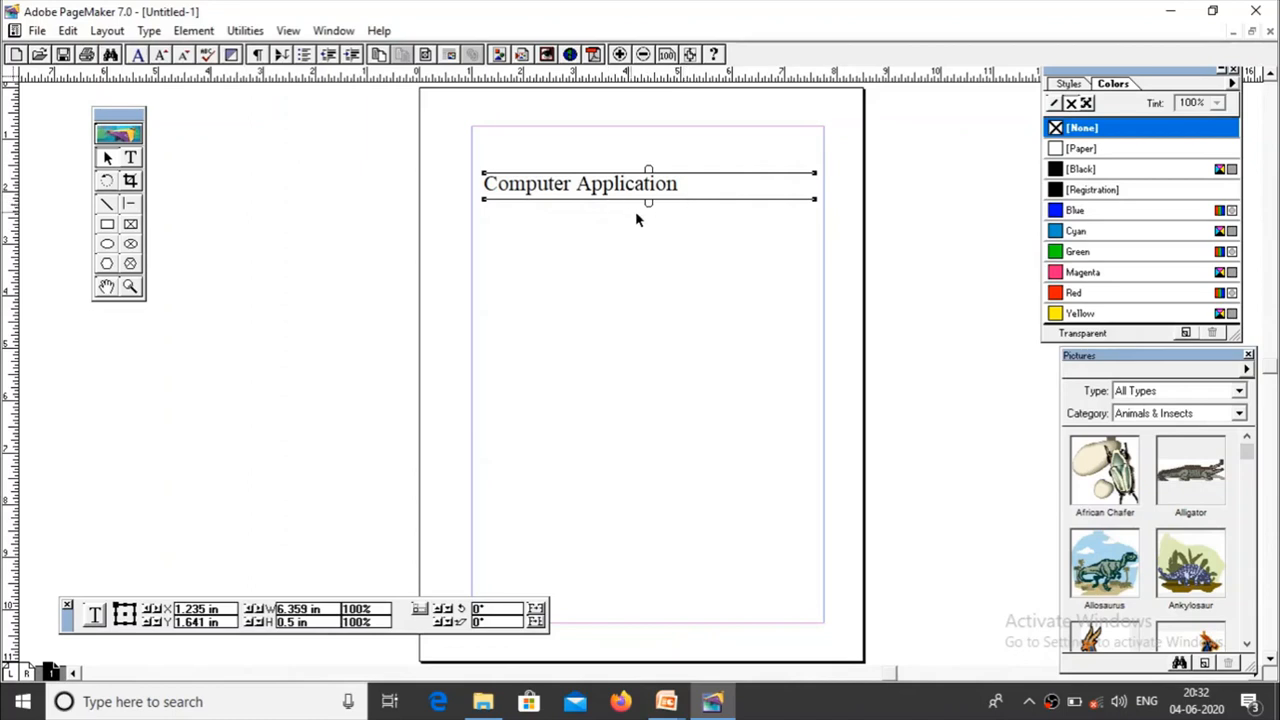
mouse_move(651, 202)
mouse_down()
mouse_move(662, 403)
mouse_move(661, 215)
mouse_move(652, 398)
mouse_move(640, 211)
mouse_up()
drag(816, 177, 682, 174)
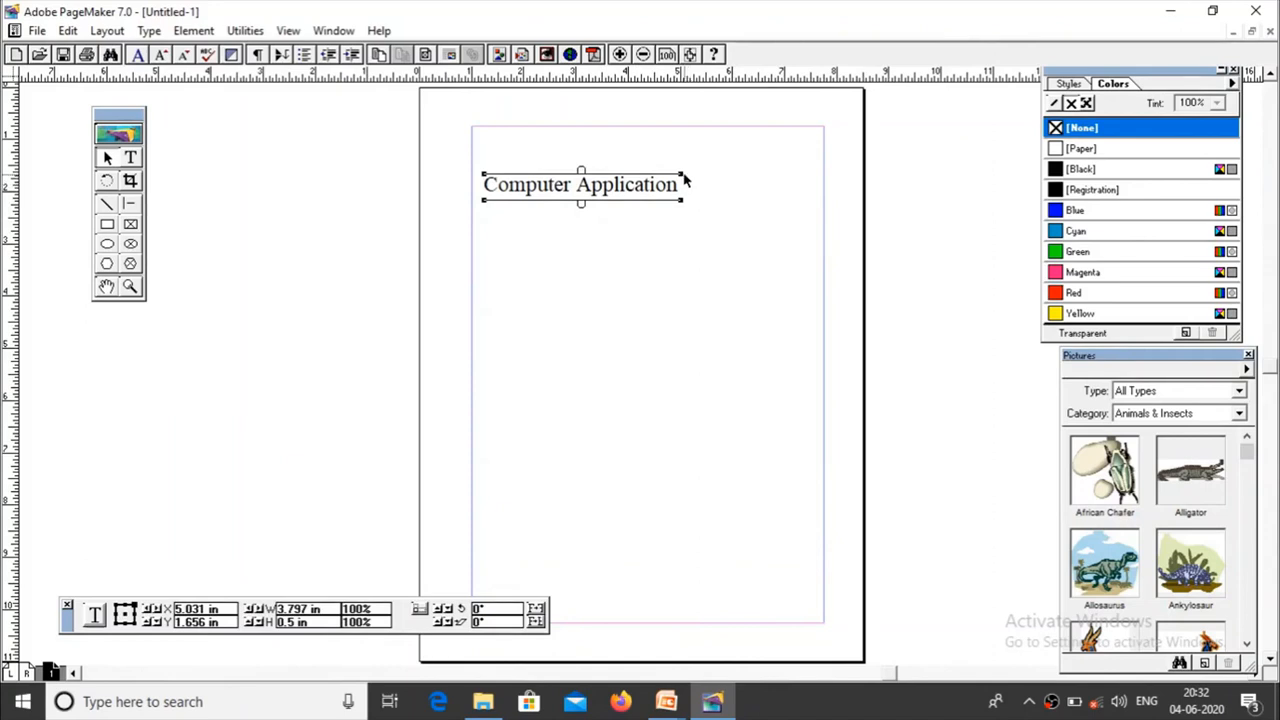
drag(682, 174, 664, 177)
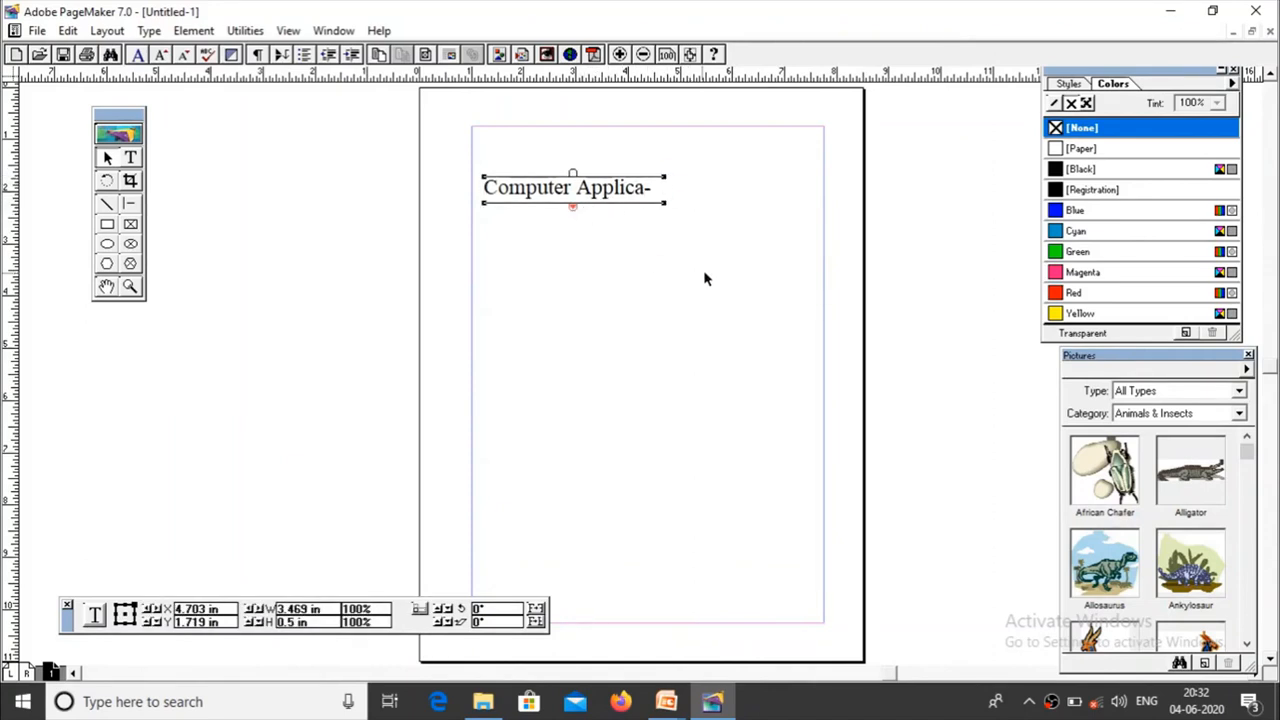
drag(665, 182, 680, 180)
Step: Move the heading's text block up to the top margin, roughly centred between the side margins, and deselect it
click(579, 180)
drag(579, 180, 579, 164)
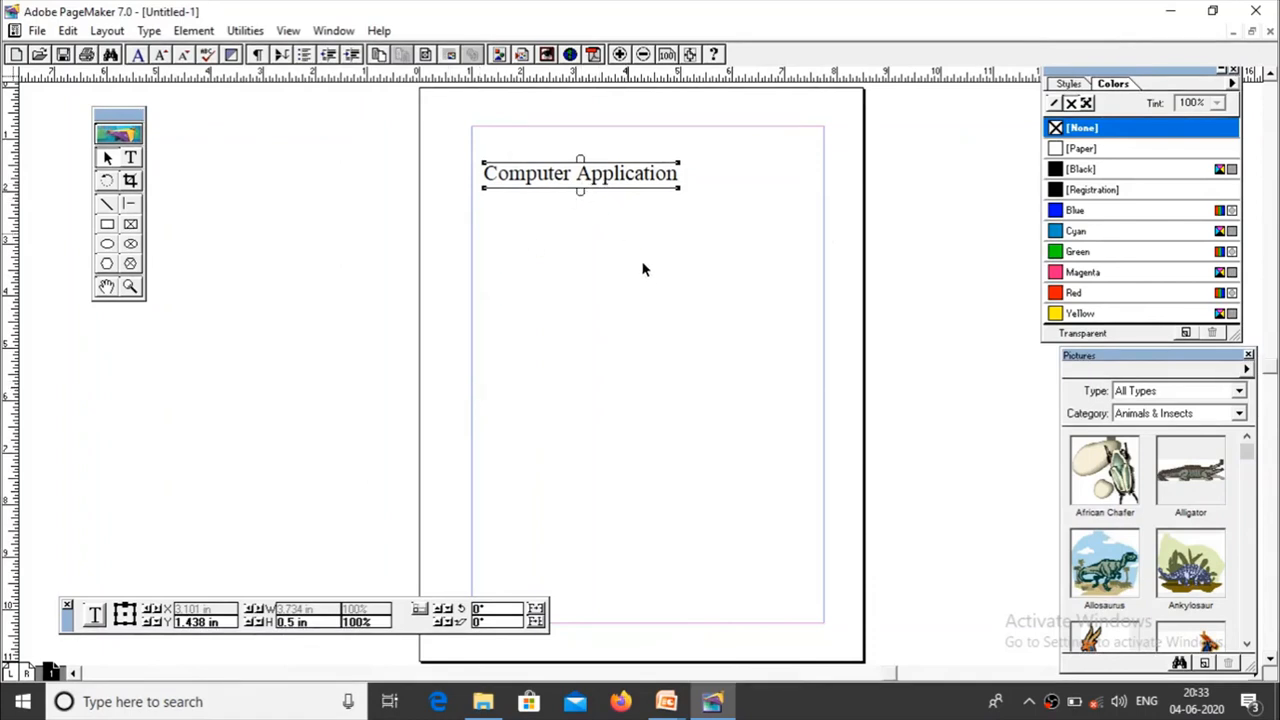
click(448, 271)
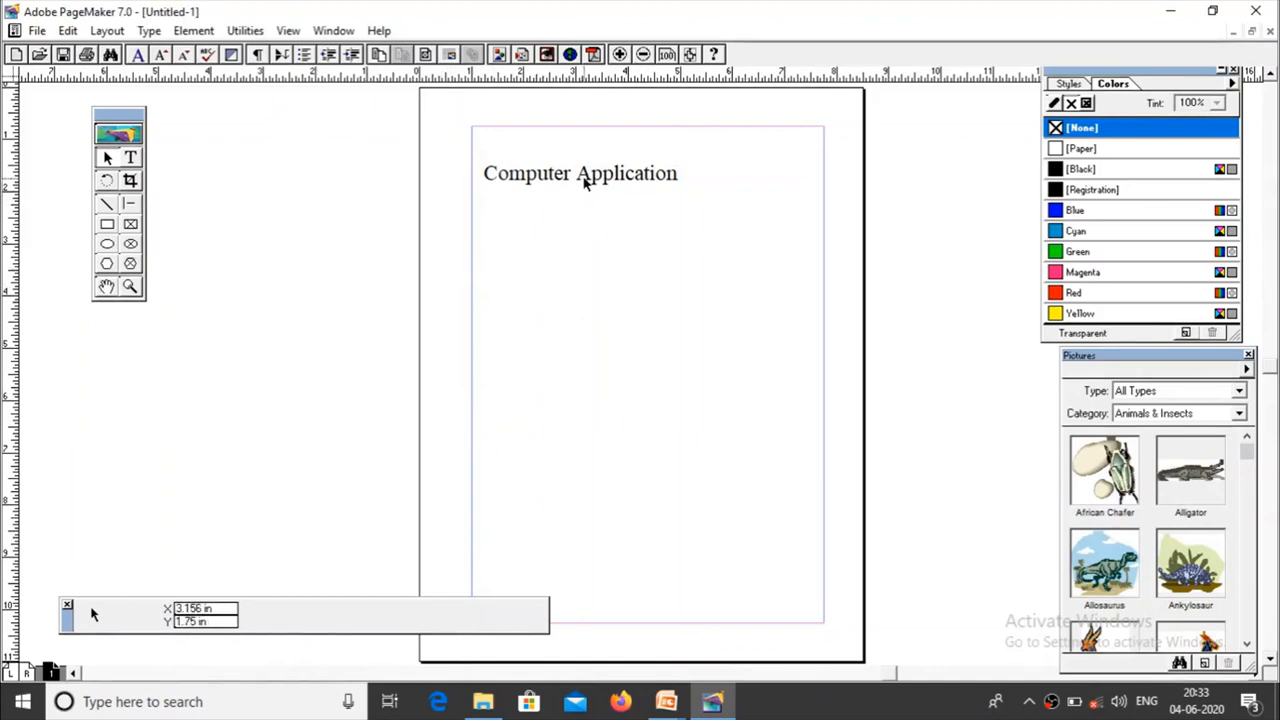
drag(585, 182, 676, 141)
click(616, 350)
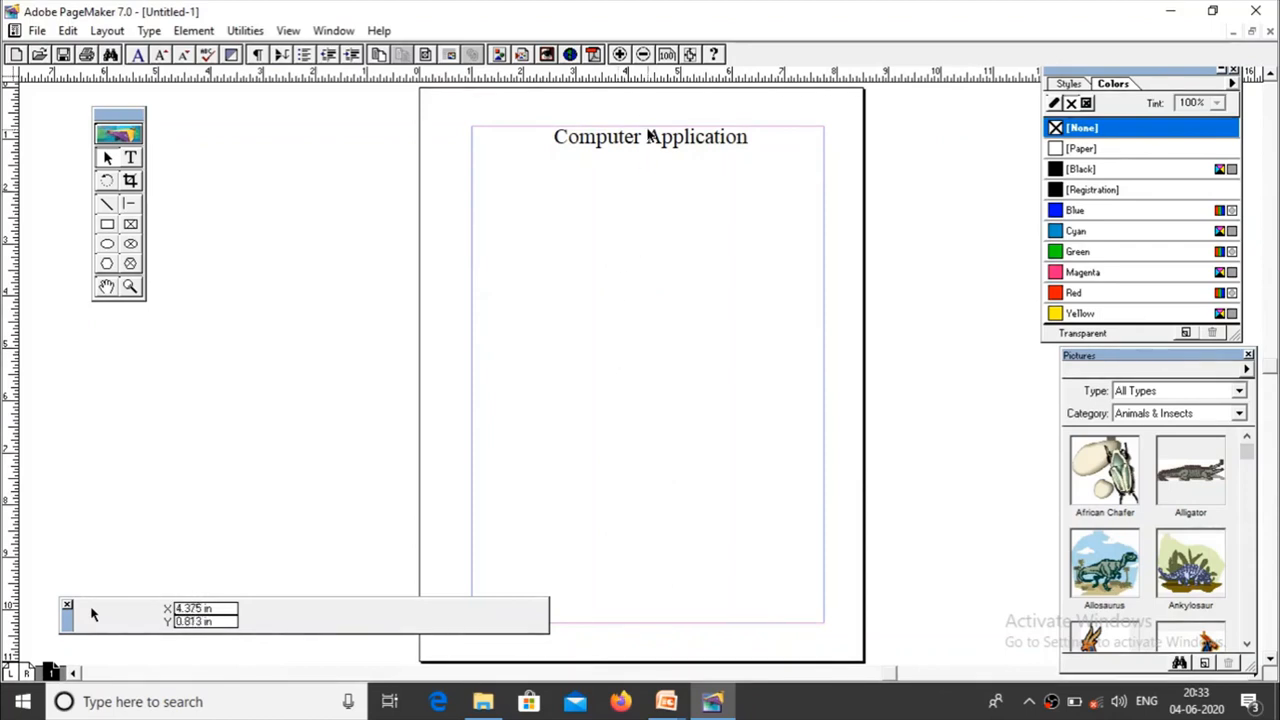
key(alt+Tab)
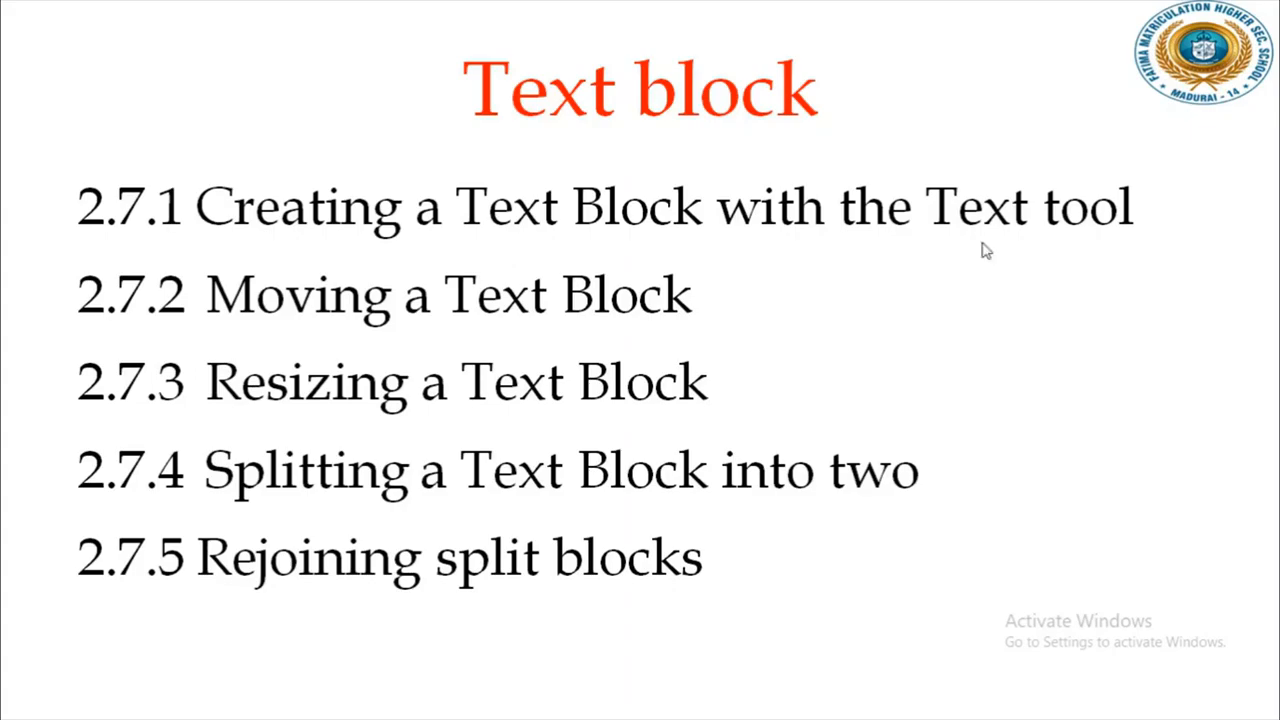
key(alt+Tab)
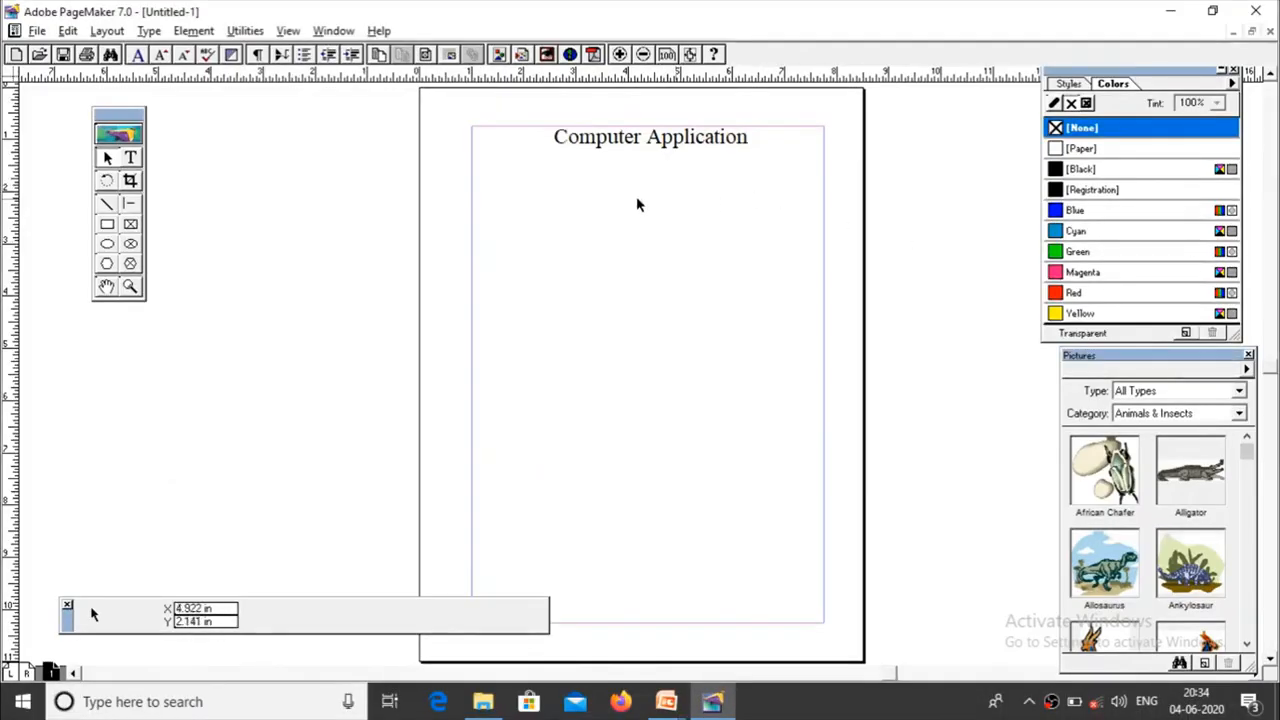
Step: Start body text at the left margin below the heading and enter "Computer is an exlectronic machine capable of storing large amout of data."
click(130, 157)
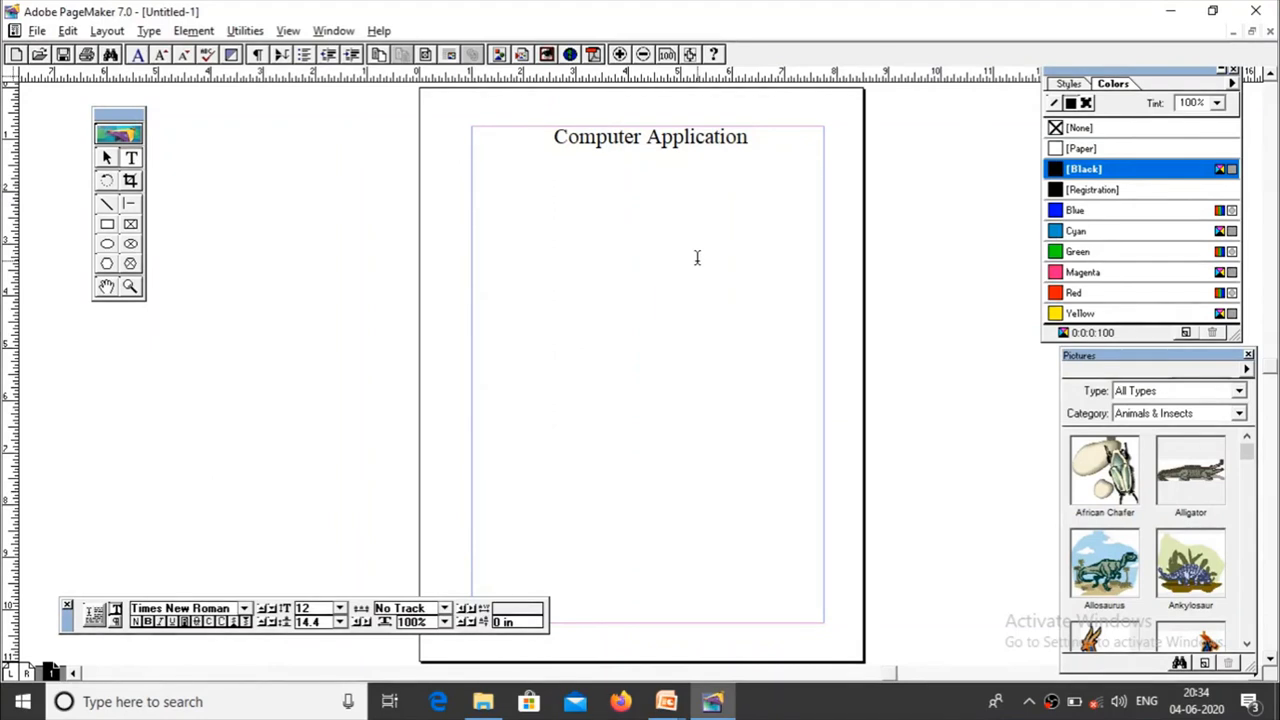
click(475, 193)
text(COmputer is an ele)
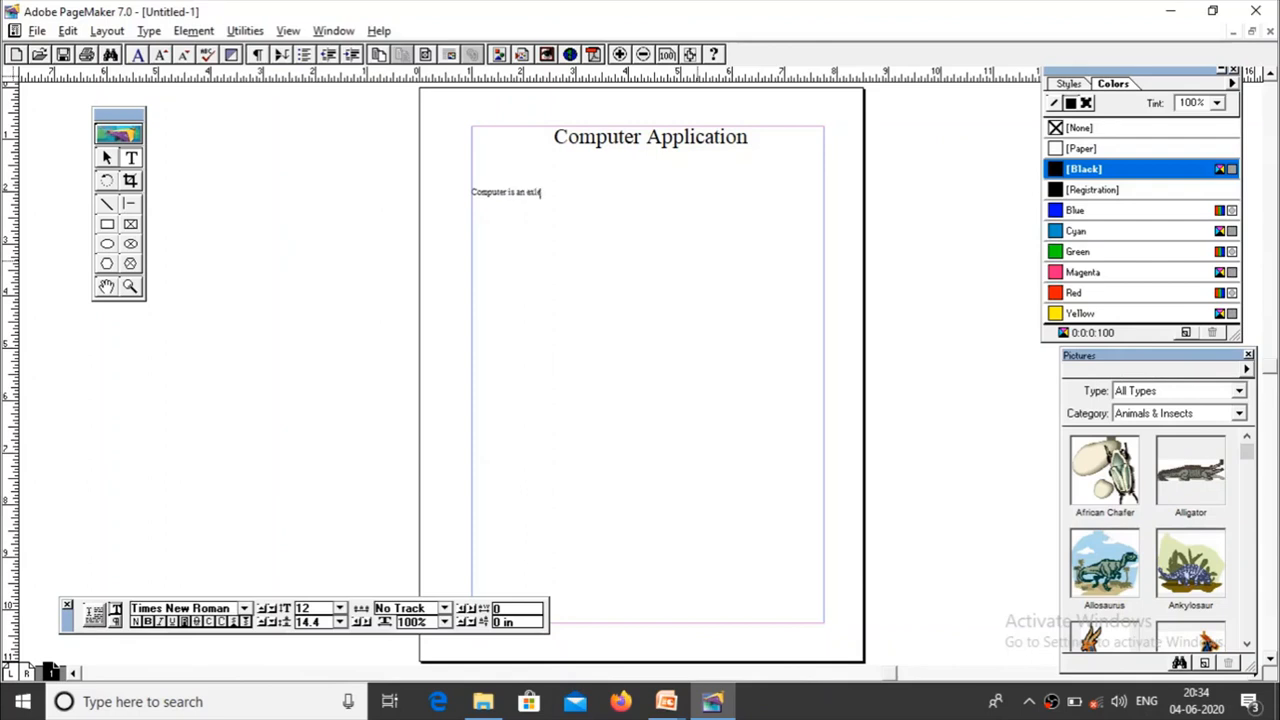
text(ctronic machine capable of storing larg)
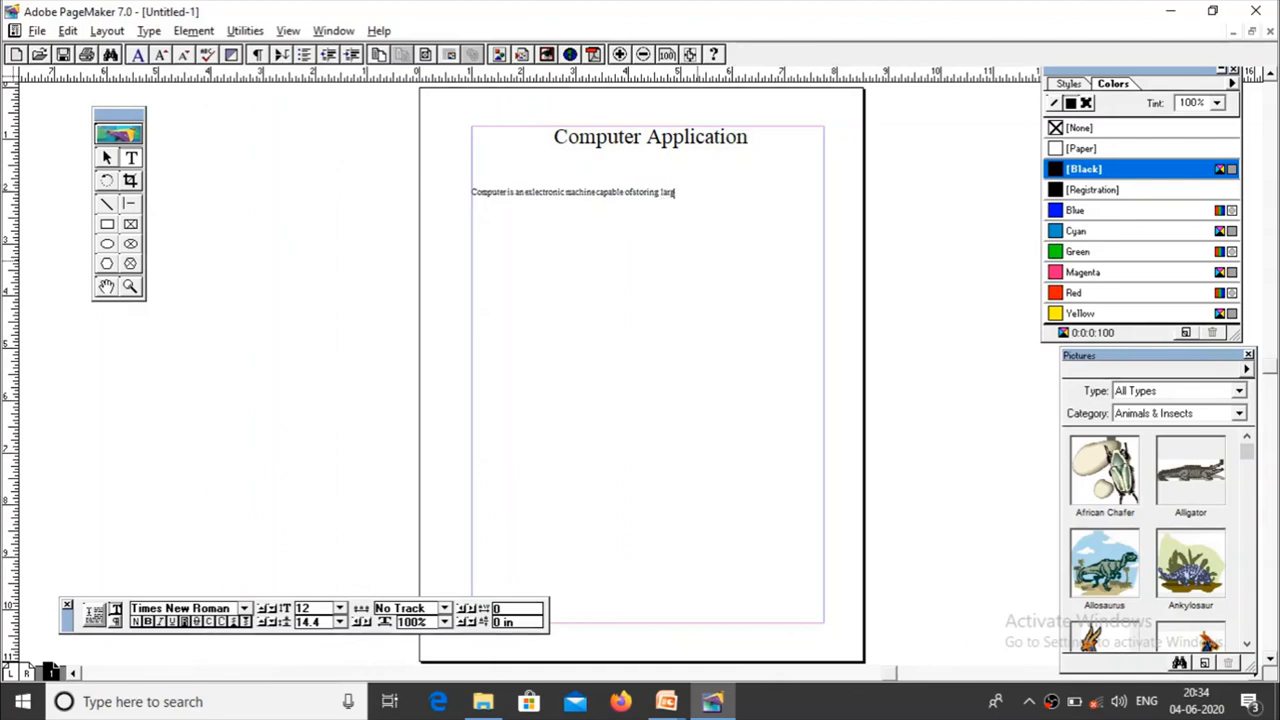
text(e a)
text(jmount)
key(BackSpace)
key(BackSpace)
key(BackSpace)
key(BackSpace)
key(BackSpace)
key(BackSpace)
key(BackSpace)
text(ng large amount of data)
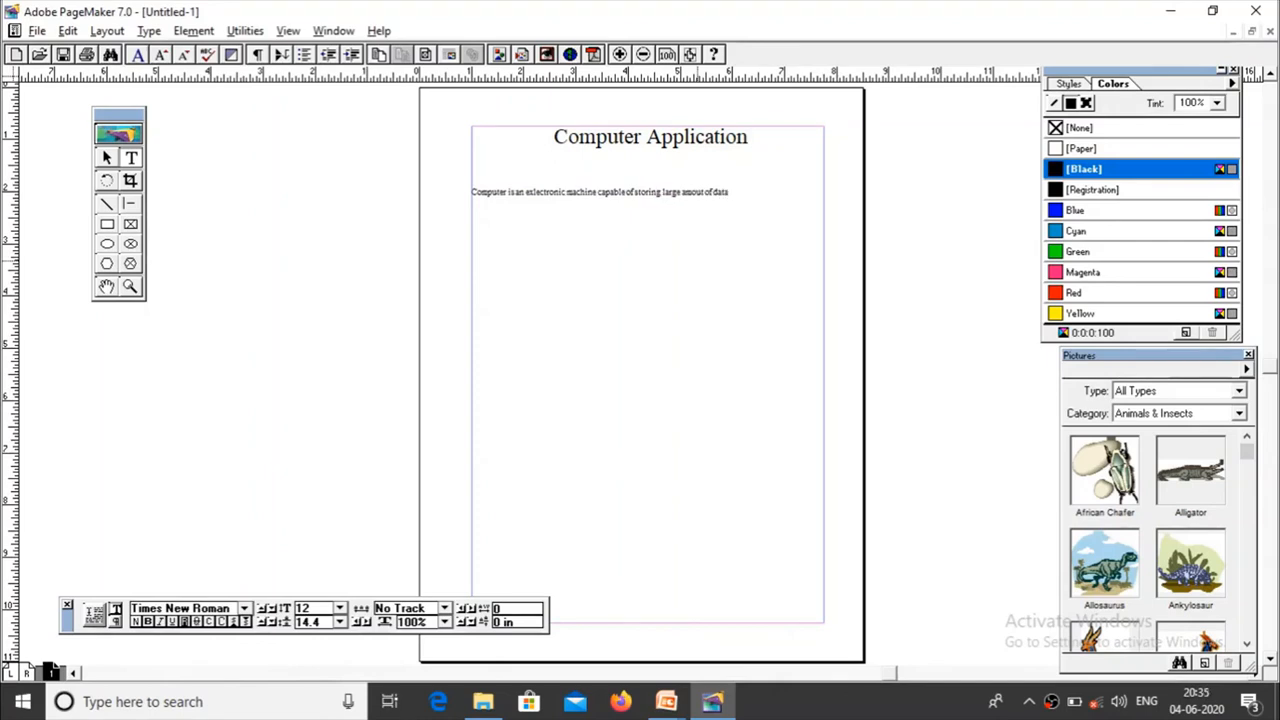
text(. It ca)
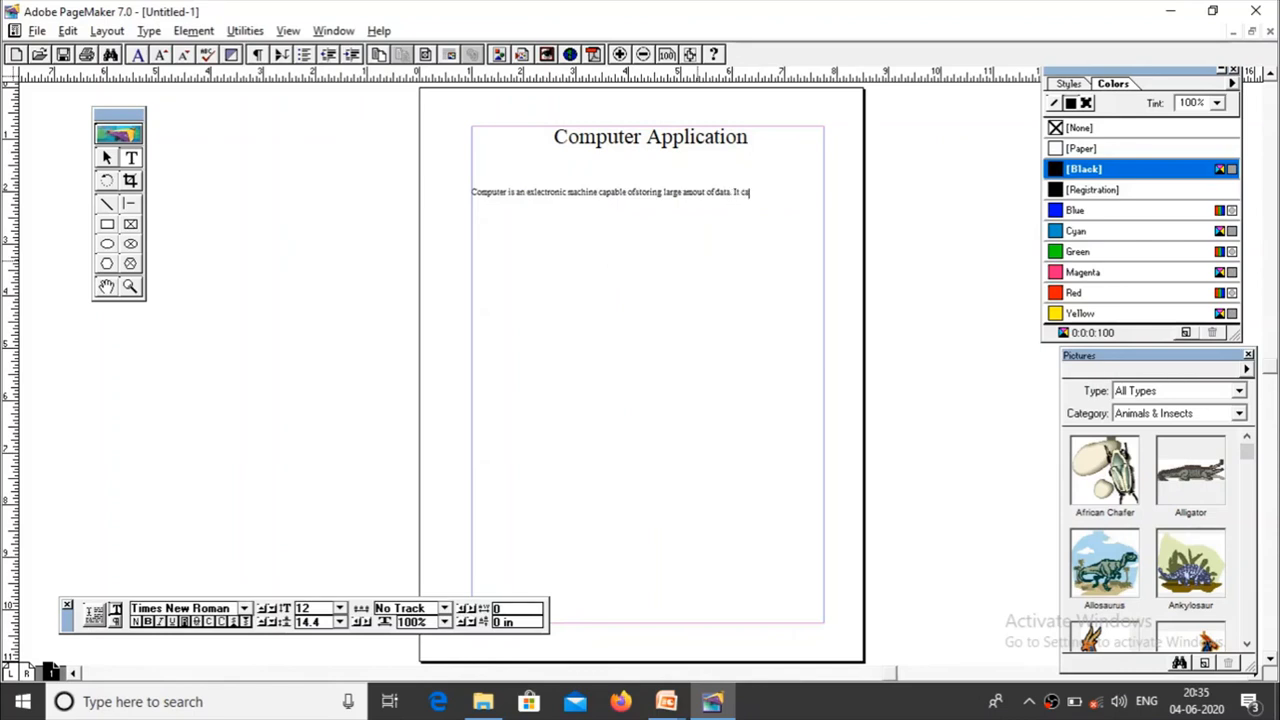
text(n get inp)
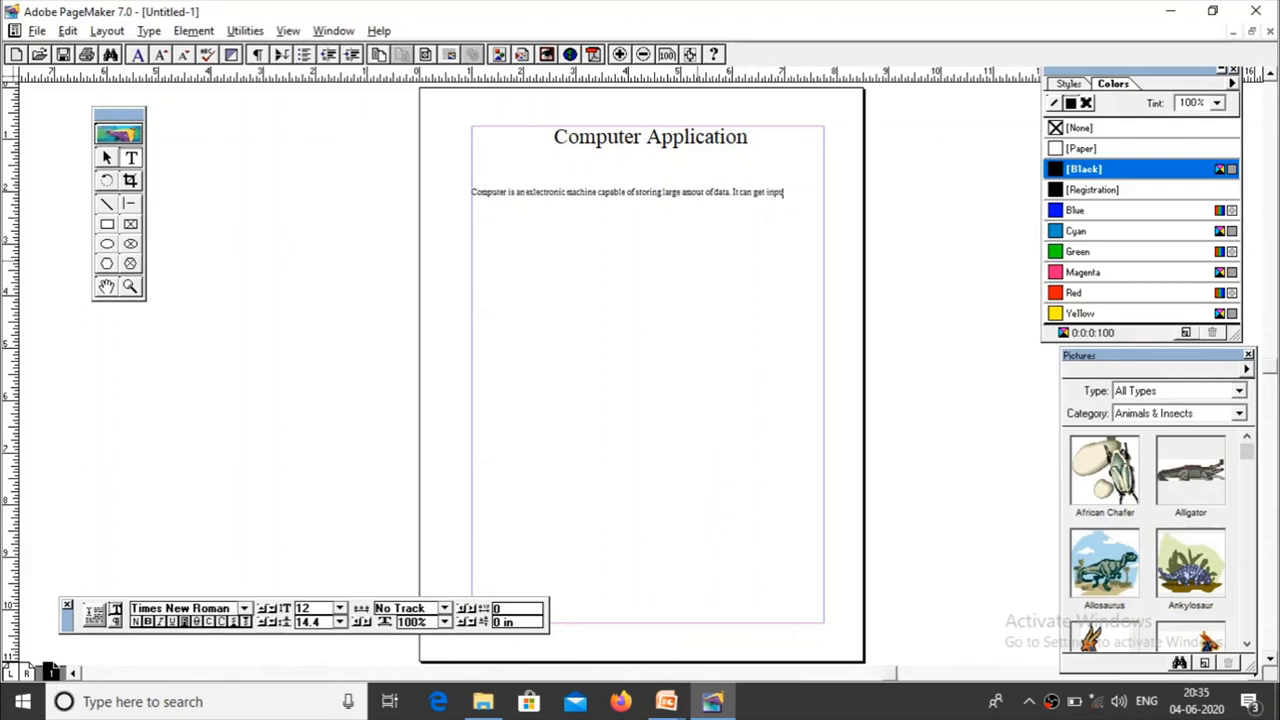
text(ut fr)
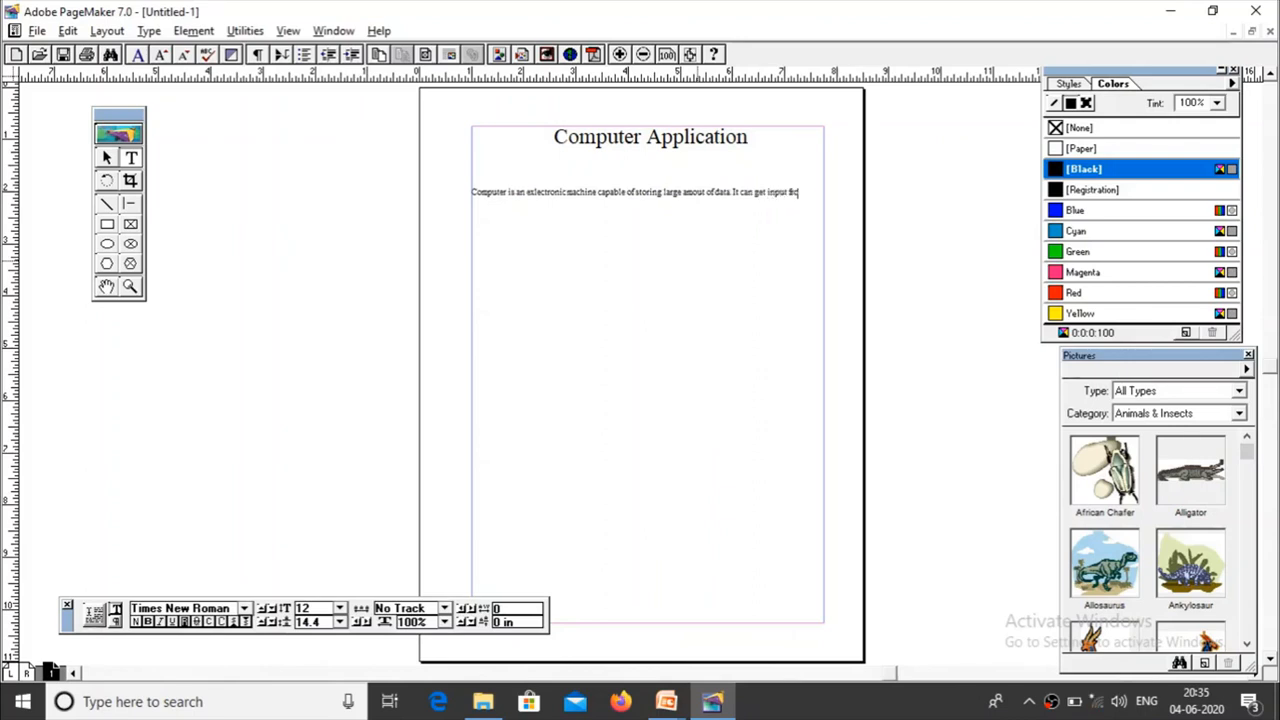
text(om various)
text( sources and )
text(process it and)
text( displ)
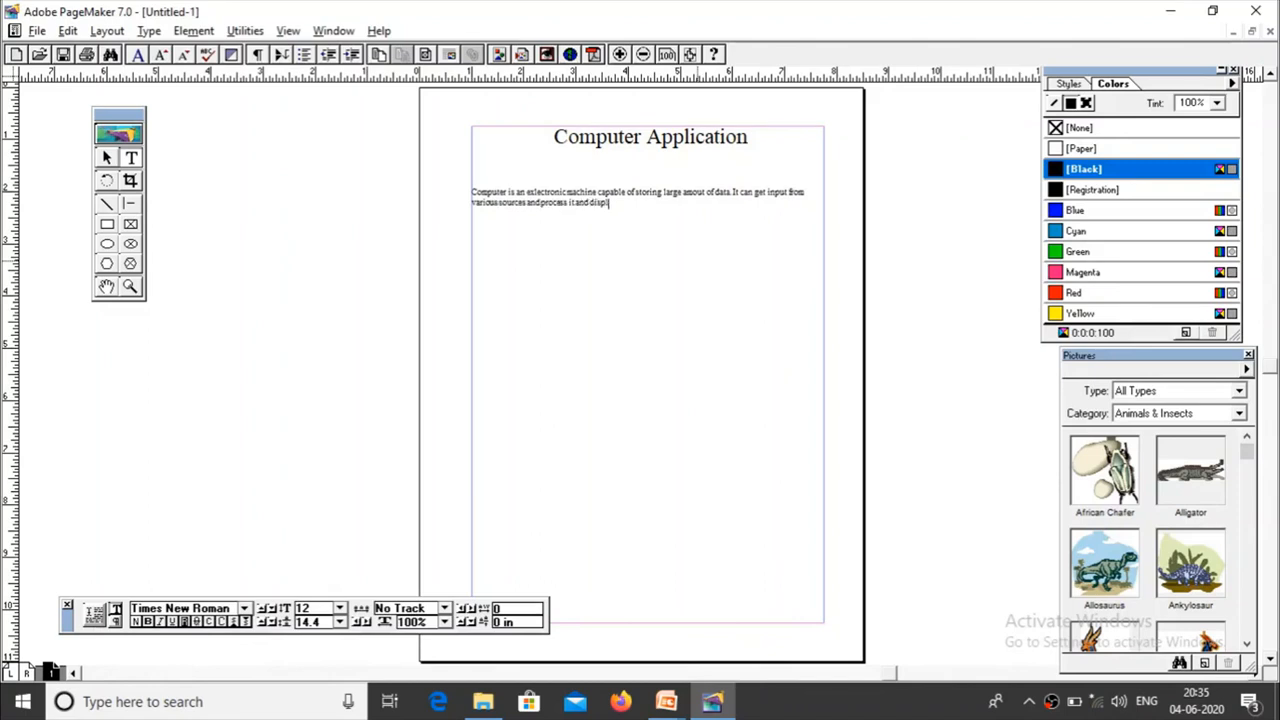
text(ay in a output medium)
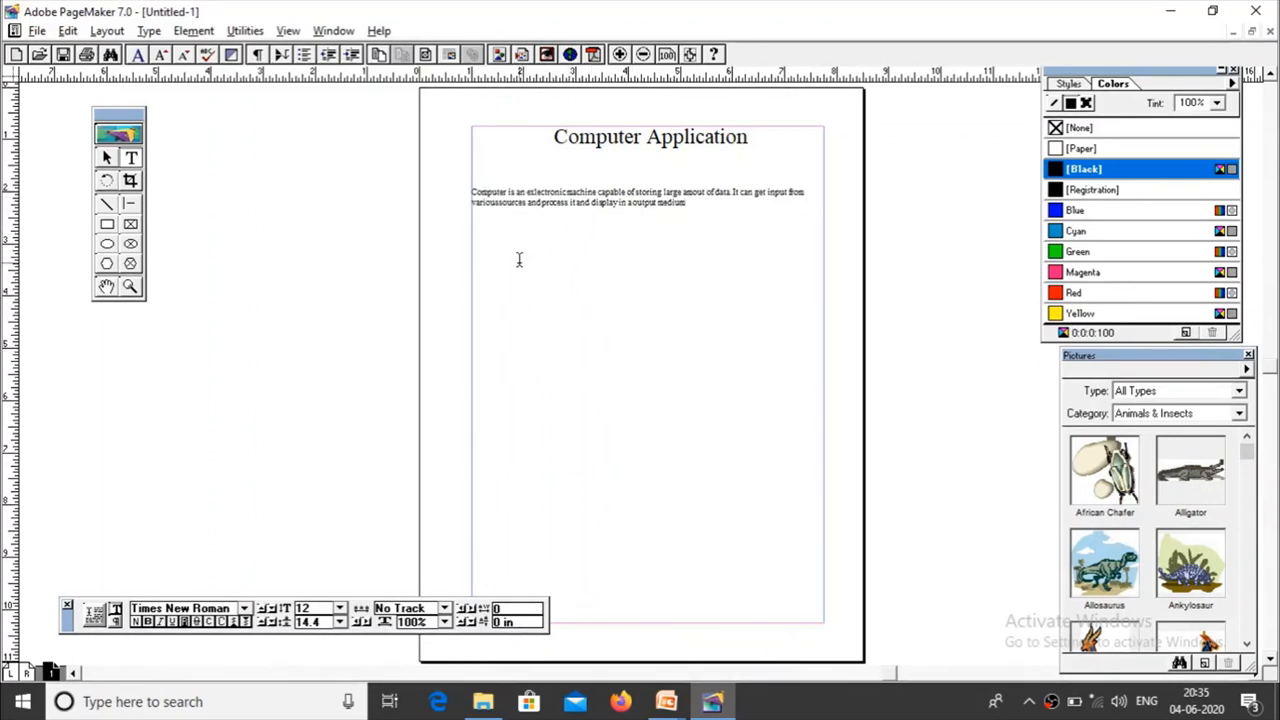
Step: Select the whole body paragraph and set its font size to 24
click(572, 194)
drag(475, 193, 580, 211)
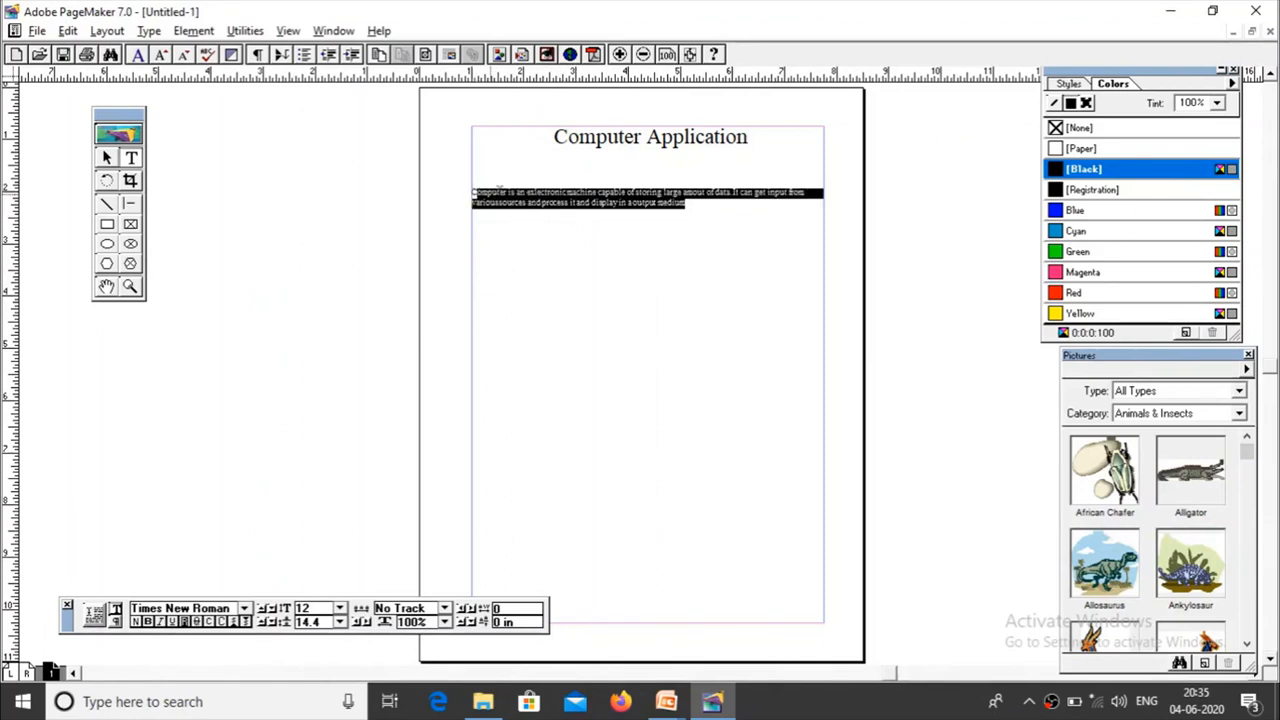
click(705, 229)
drag(686, 203, 472, 184)
click(340, 610)
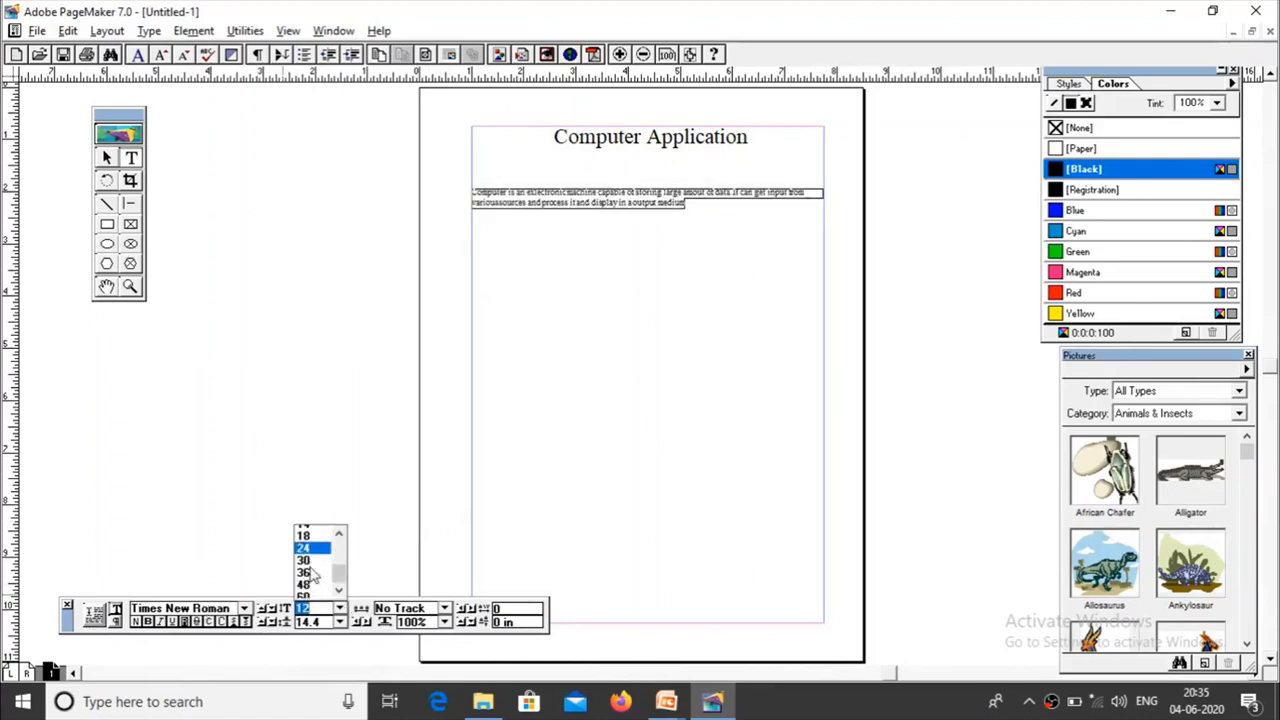
click(310, 549)
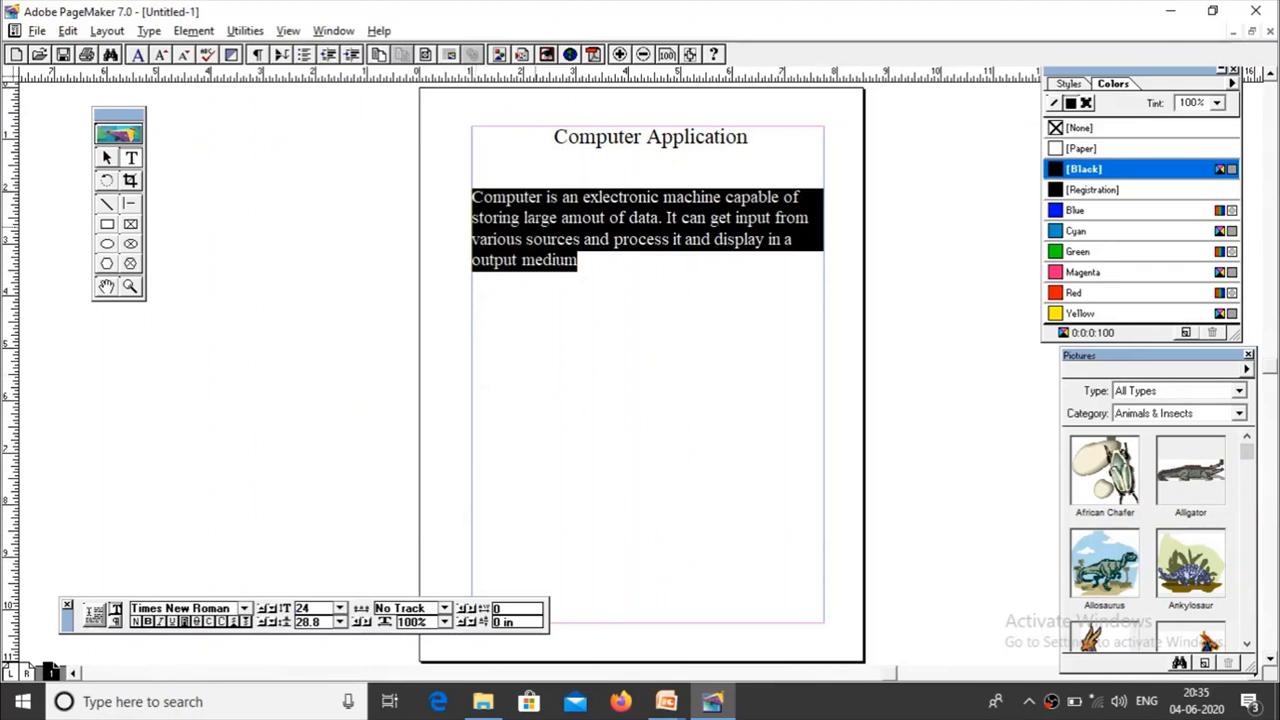
Step: Correct "exlectronic" to "electronic" in the body paragraph and end its last sentence with a period
click(590, 198)
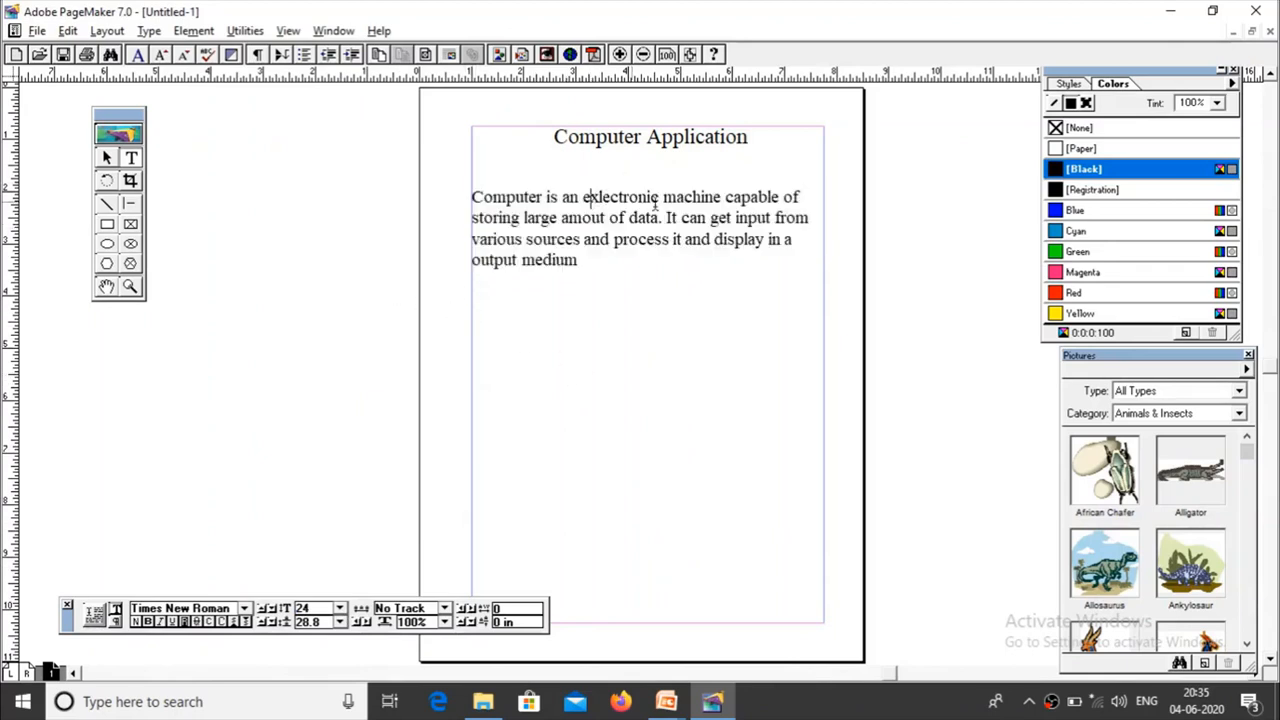
key(BackSpace)
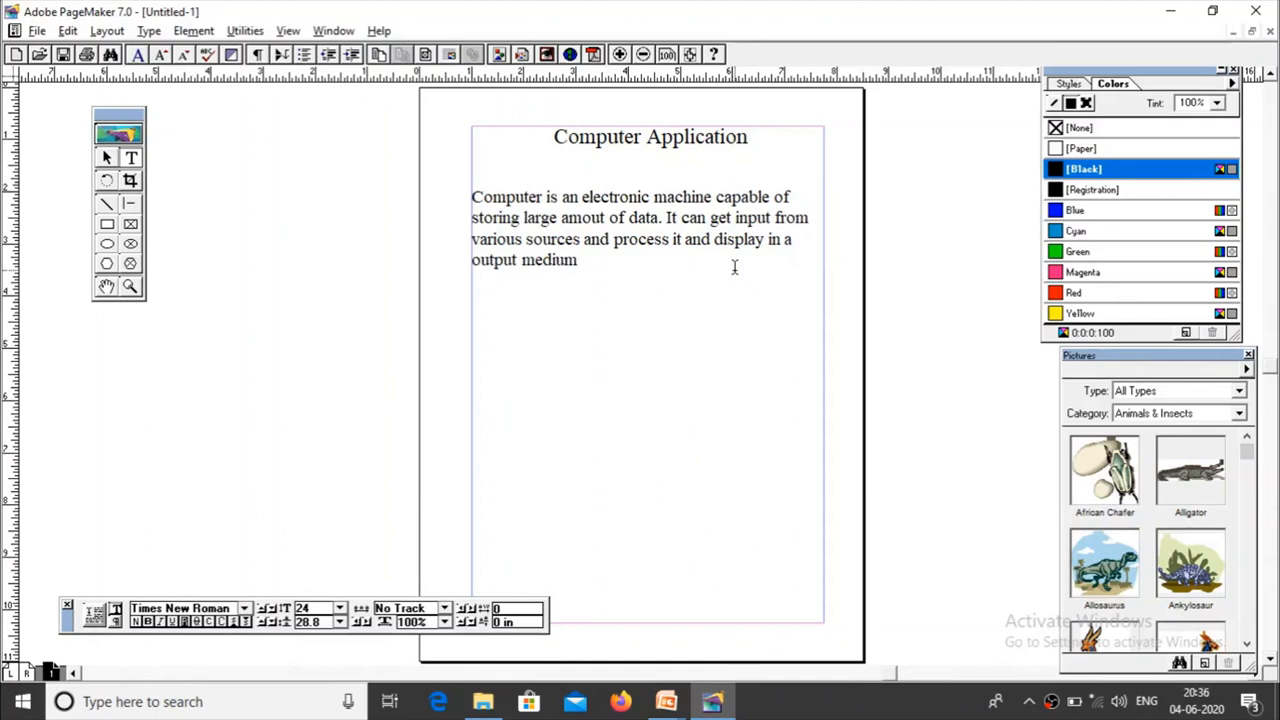
click(592, 262)
Step: Select the body text block with the Pointer tool, narrow it to about 3.38 in and lengthen it to show the whole paragraph
click(107, 160)
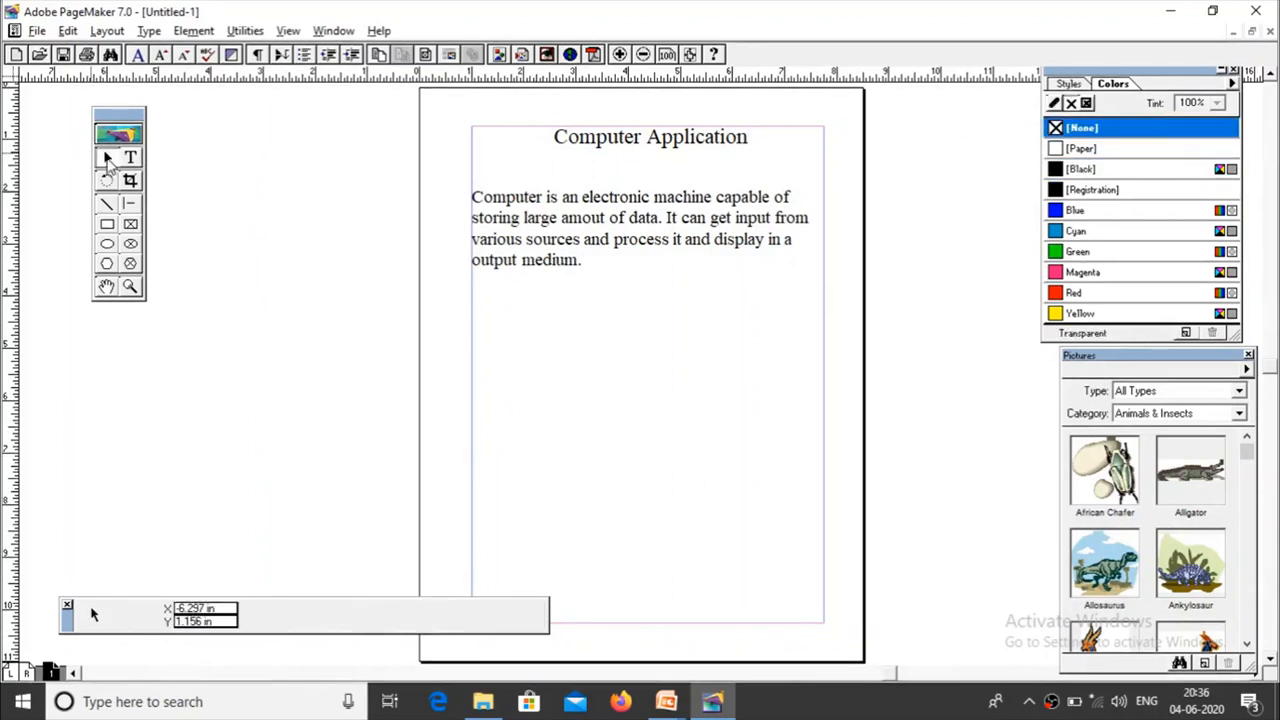
click(587, 235)
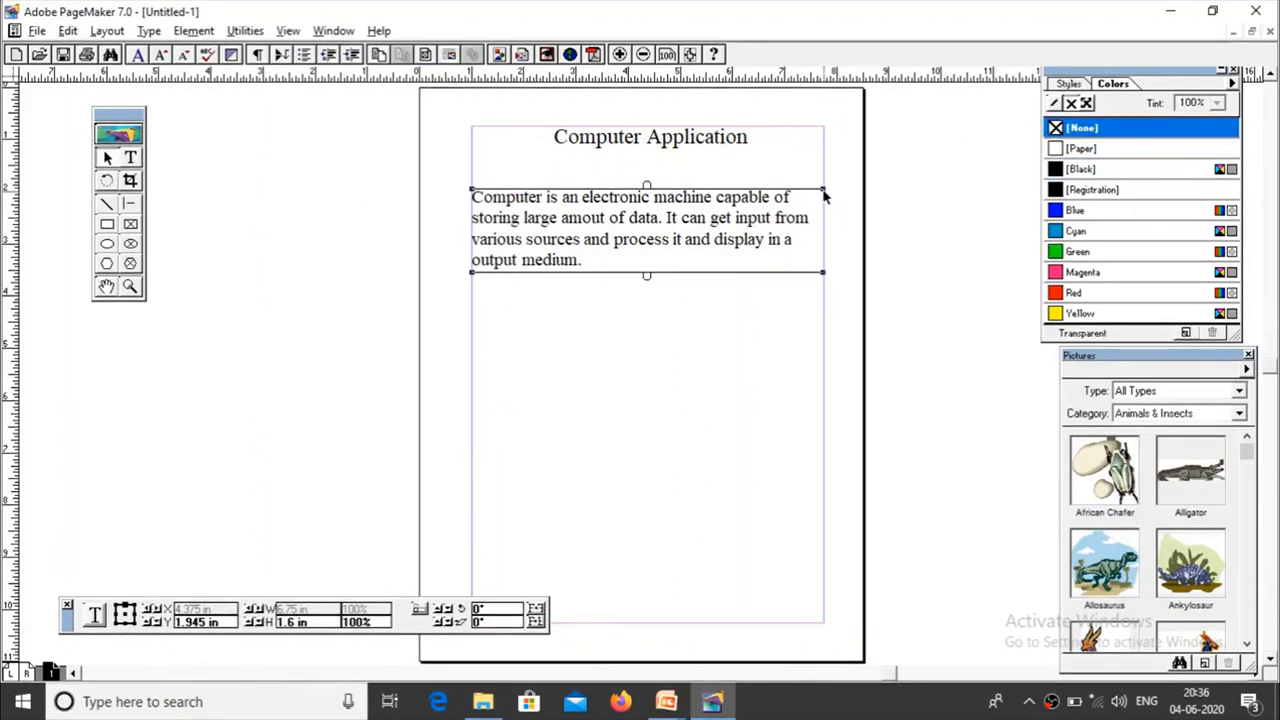
drag(824, 196, 648, 188)
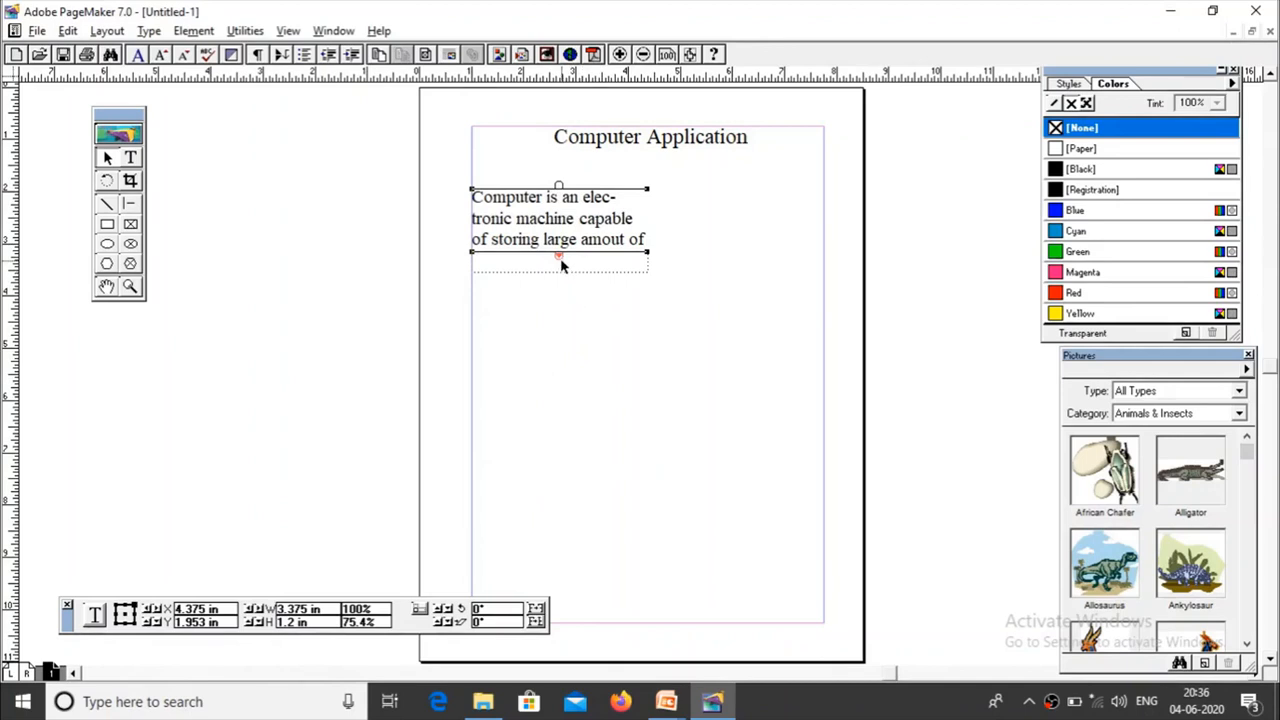
drag(558, 252, 560, 340)
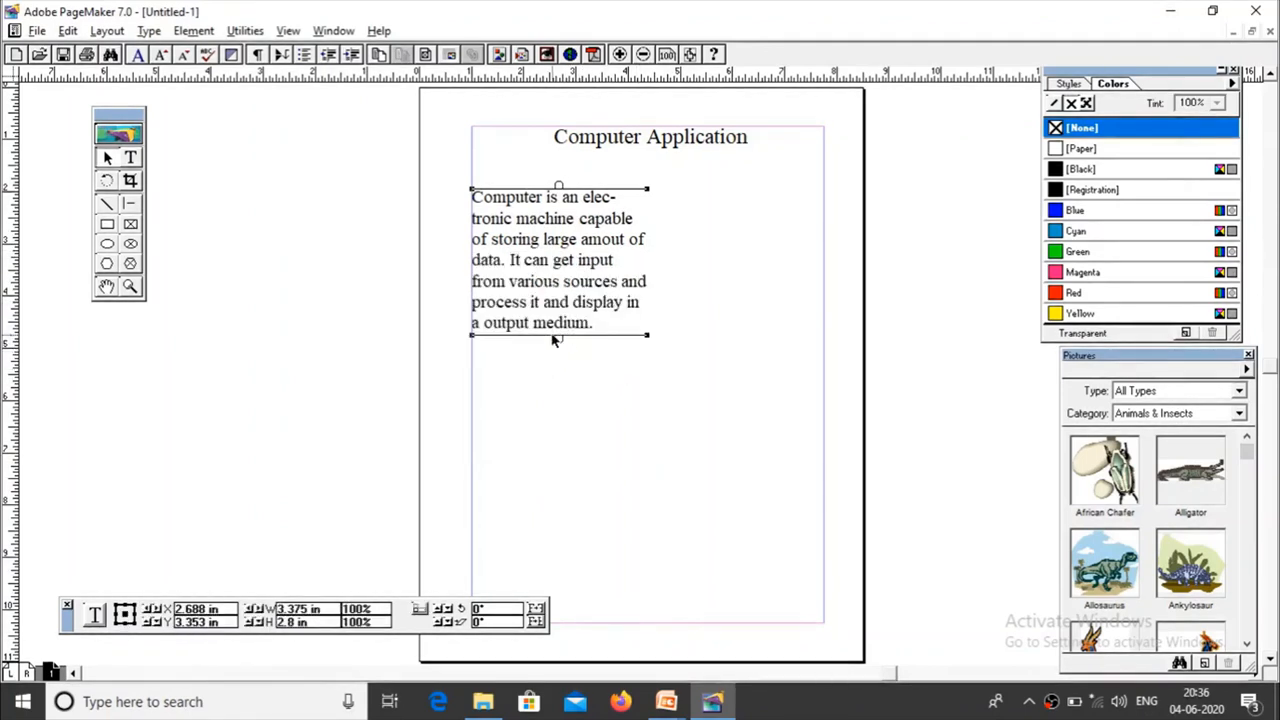
Step: Roll the body text block up to its first three lines, and extend it back down to the end of the paragraph
drag(558, 335, 558, 251)
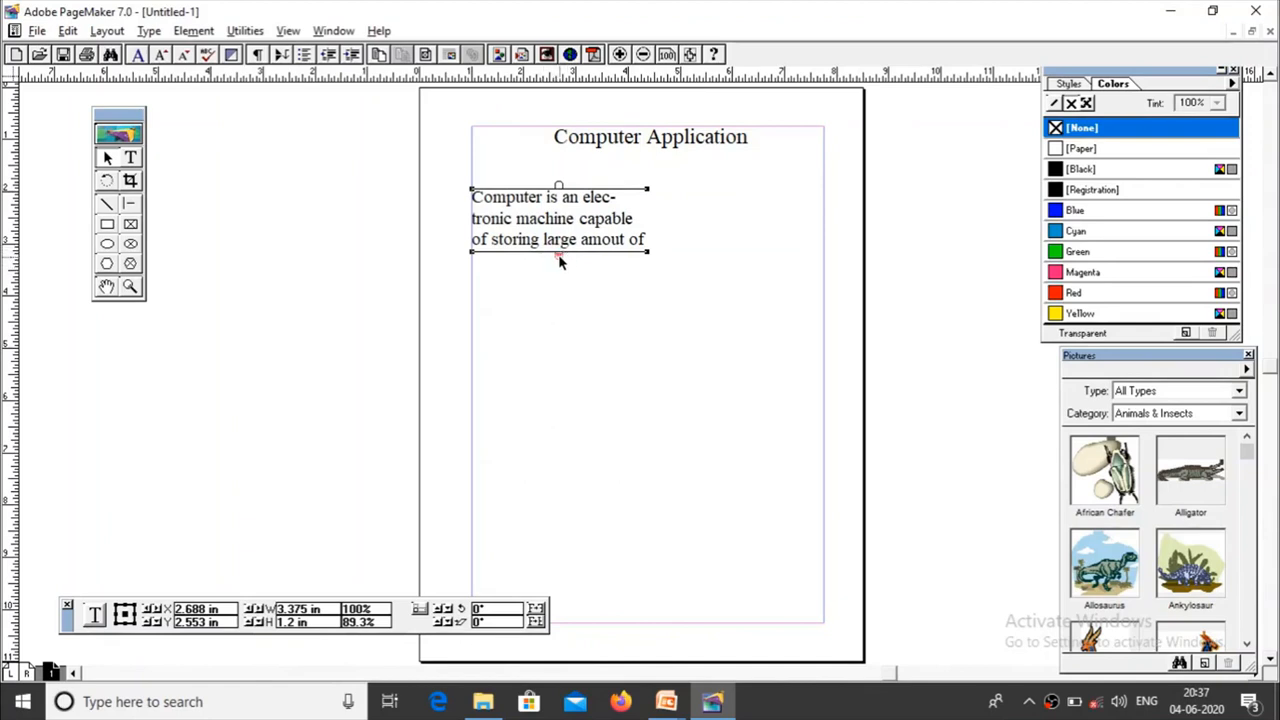
drag(559, 256, 558, 338)
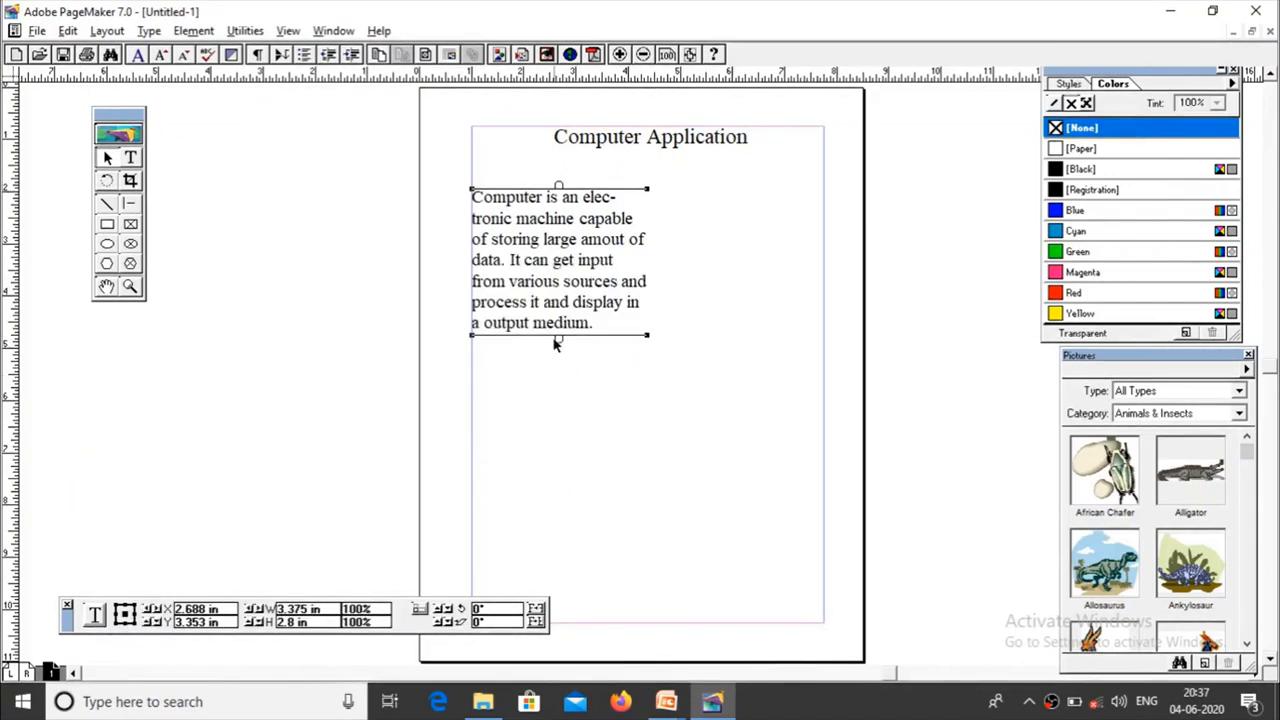
mouse_move(562, 343)
mouse_down()
mouse_move(563, 449)
mouse_move(558, 336)
mouse_up()
Step: Resize the body text block from its corners to about 3.11 in wide and extend it to show the whole paragraph
drag(648, 192, 737, 201)
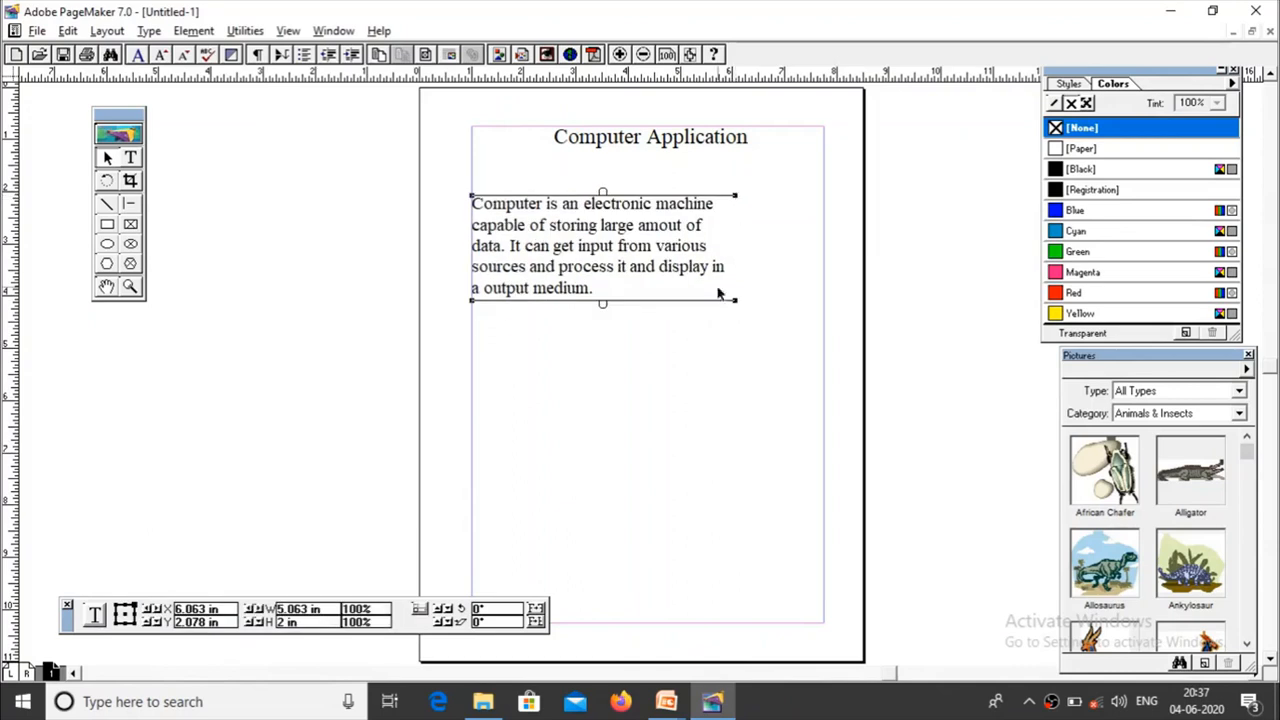
drag(735, 303, 534, 409)
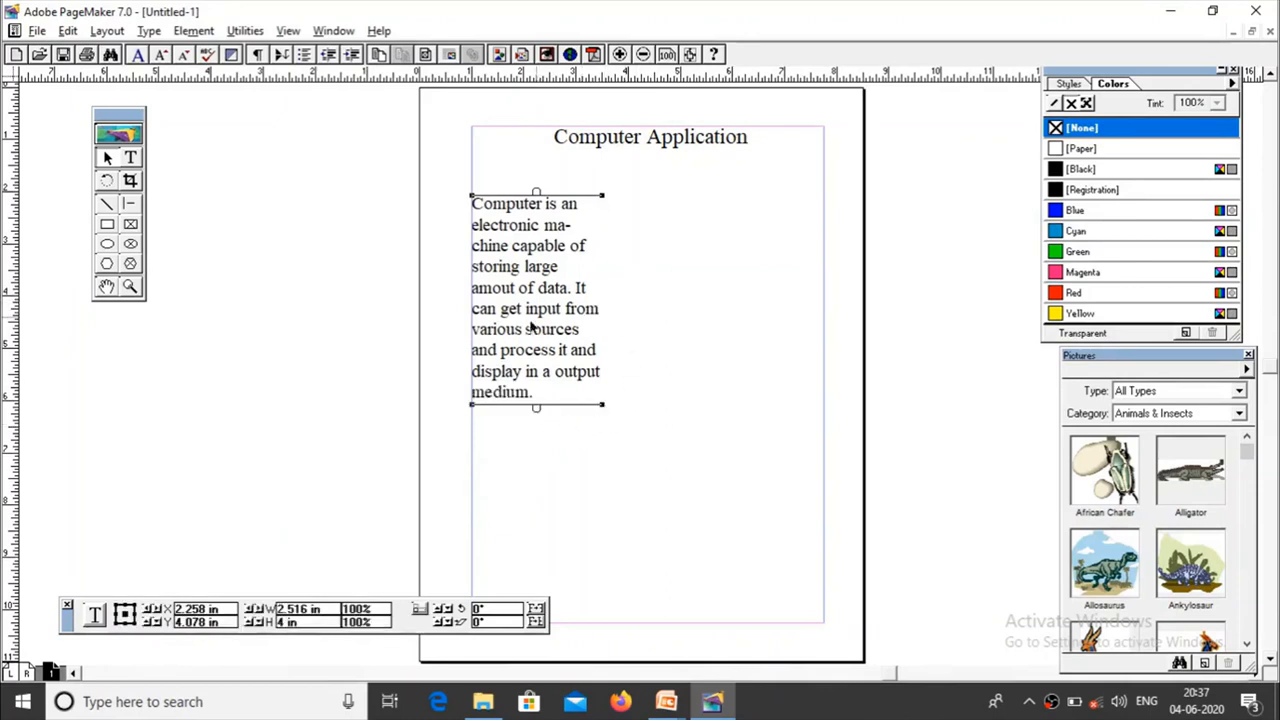
drag(603, 195, 623, 203)
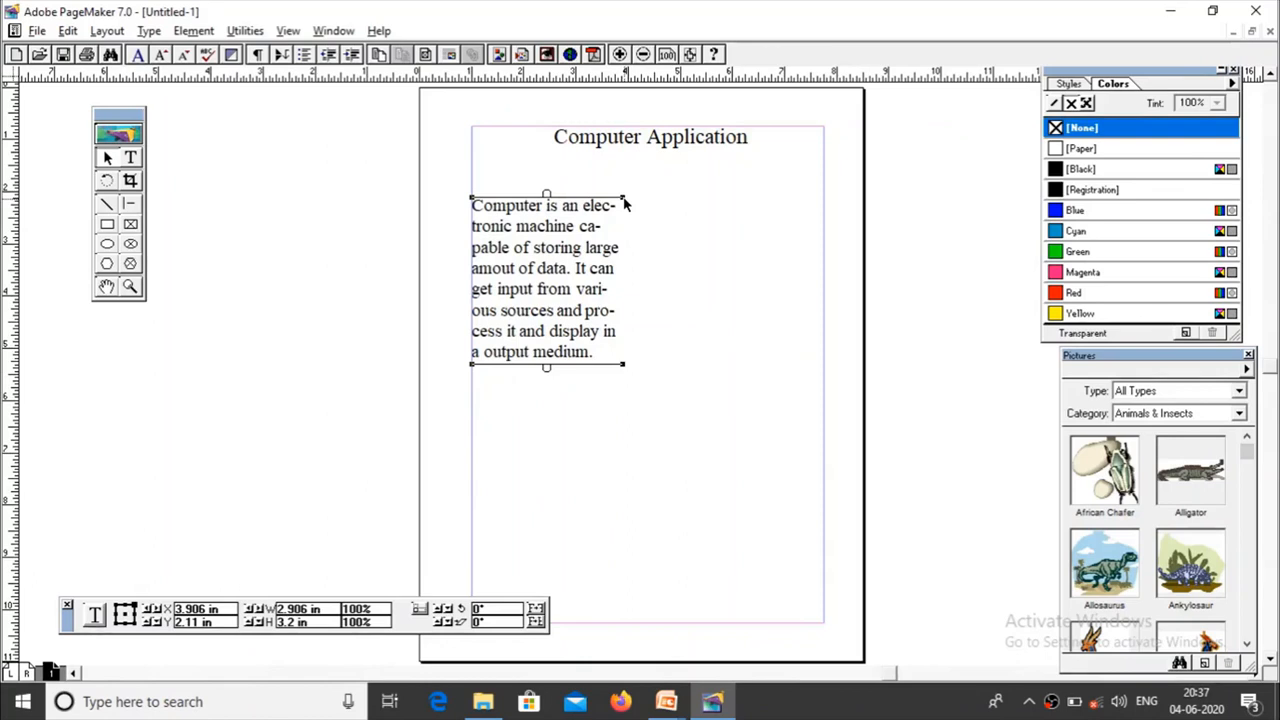
mouse_move(623, 199)
mouse_down()
mouse_move(743, 194)
mouse_move(621, 195)
mouse_move(634, 197)
mouse_up()
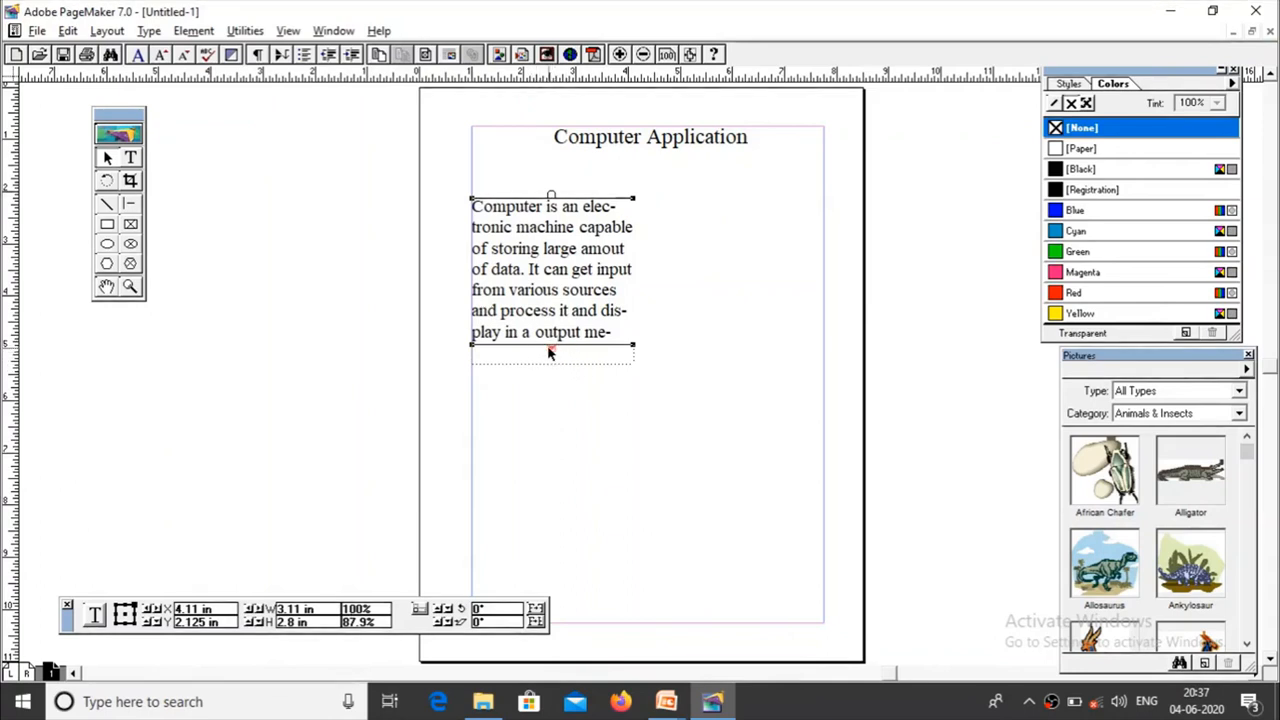
drag(548, 352, 549, 394)
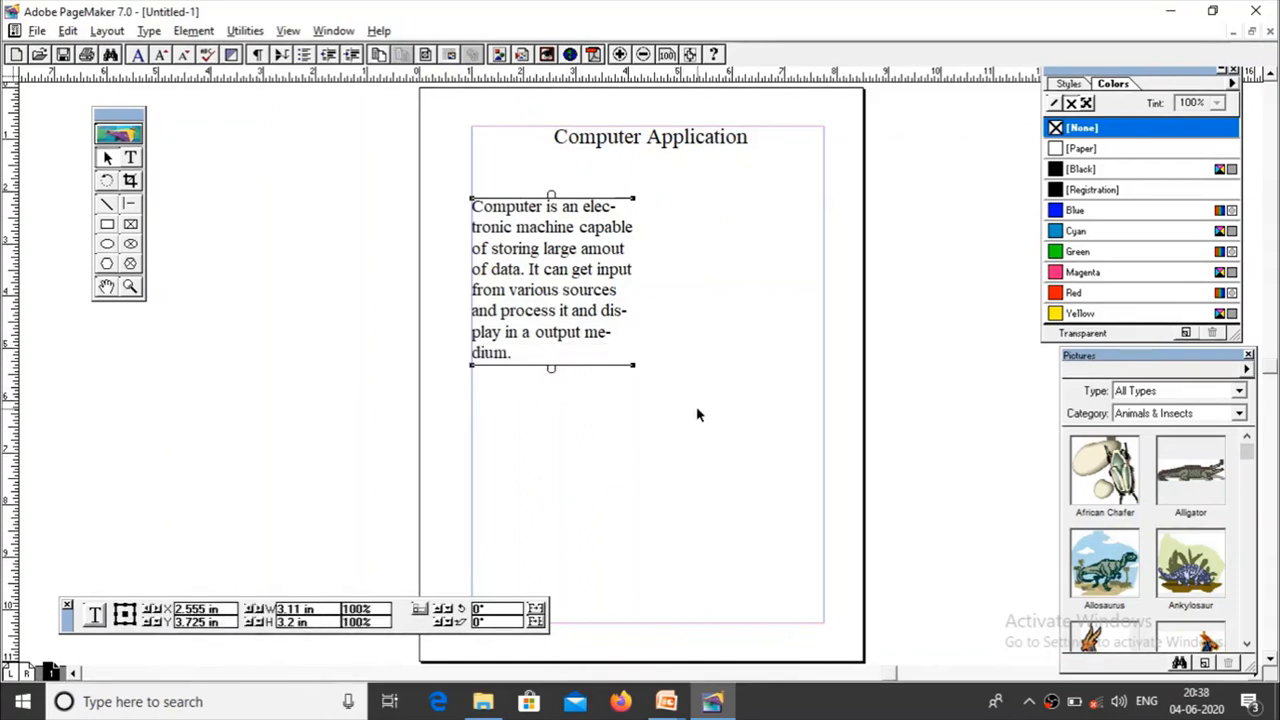
Step: Switch to the PowerPoint slide show, view the text block topic list and definition slides, and return to PageMaker
mouse_move(665, 703)
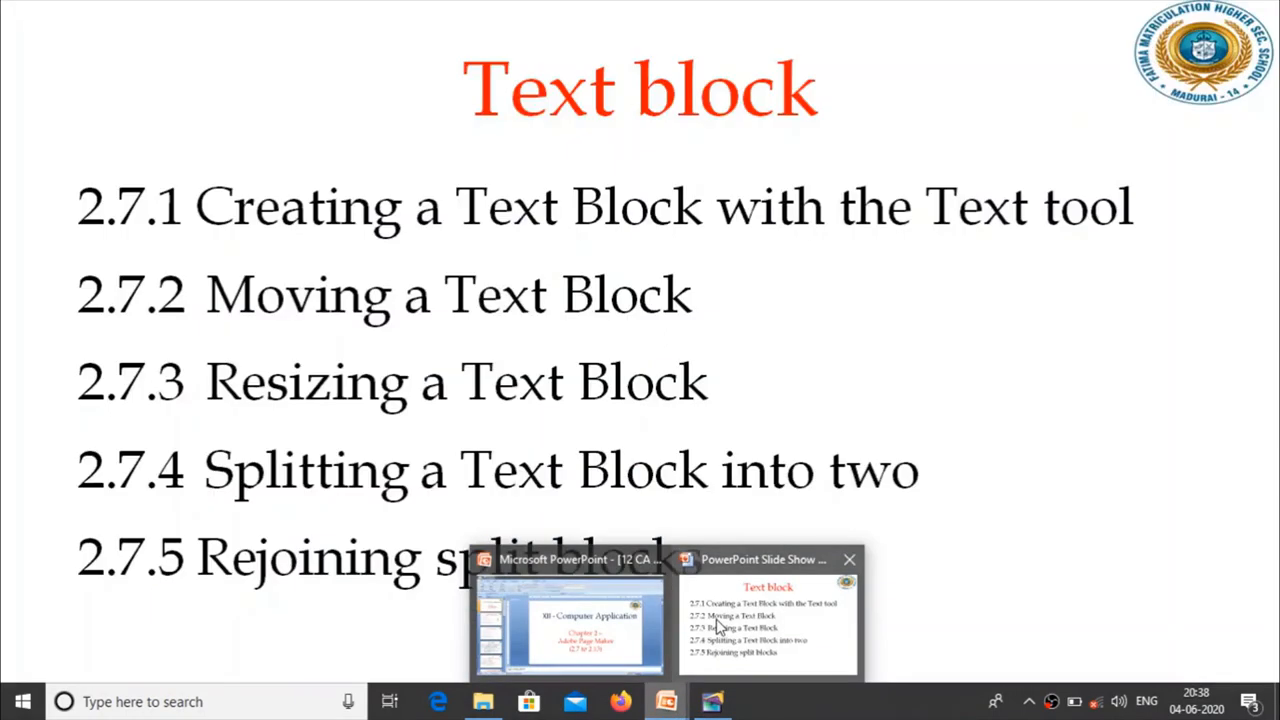
click(718, 625)
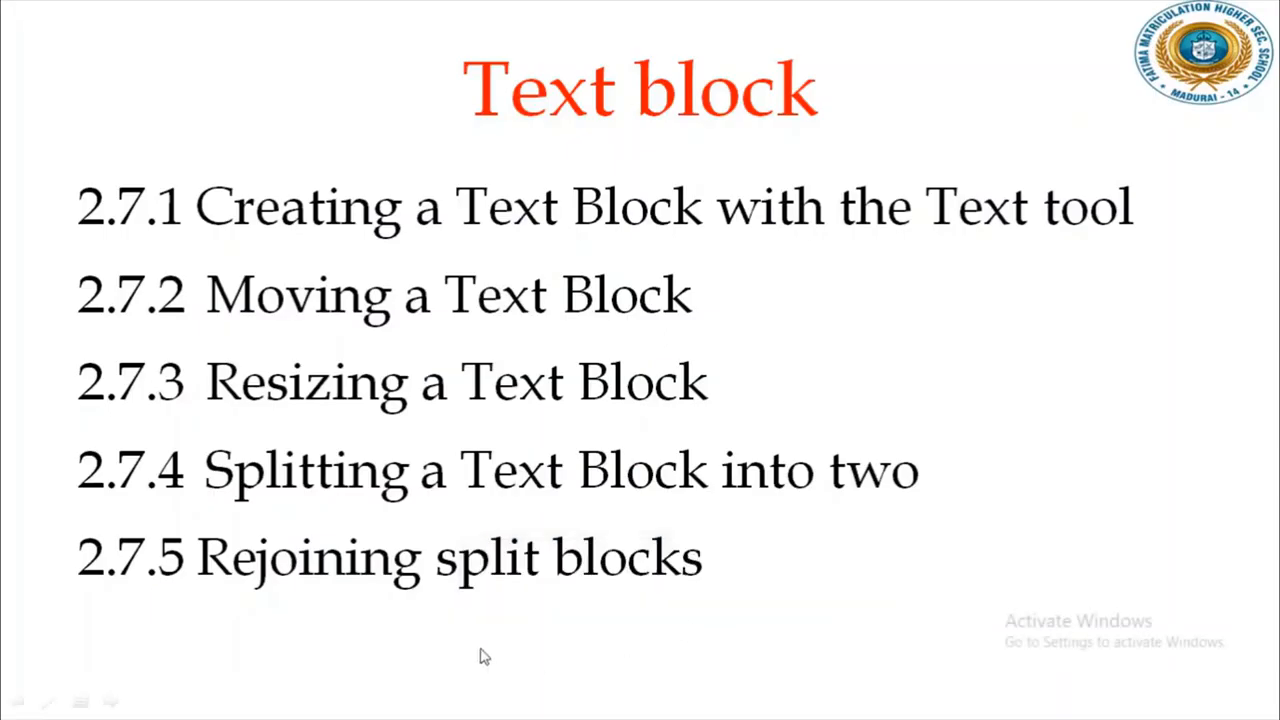
click(487, 585)
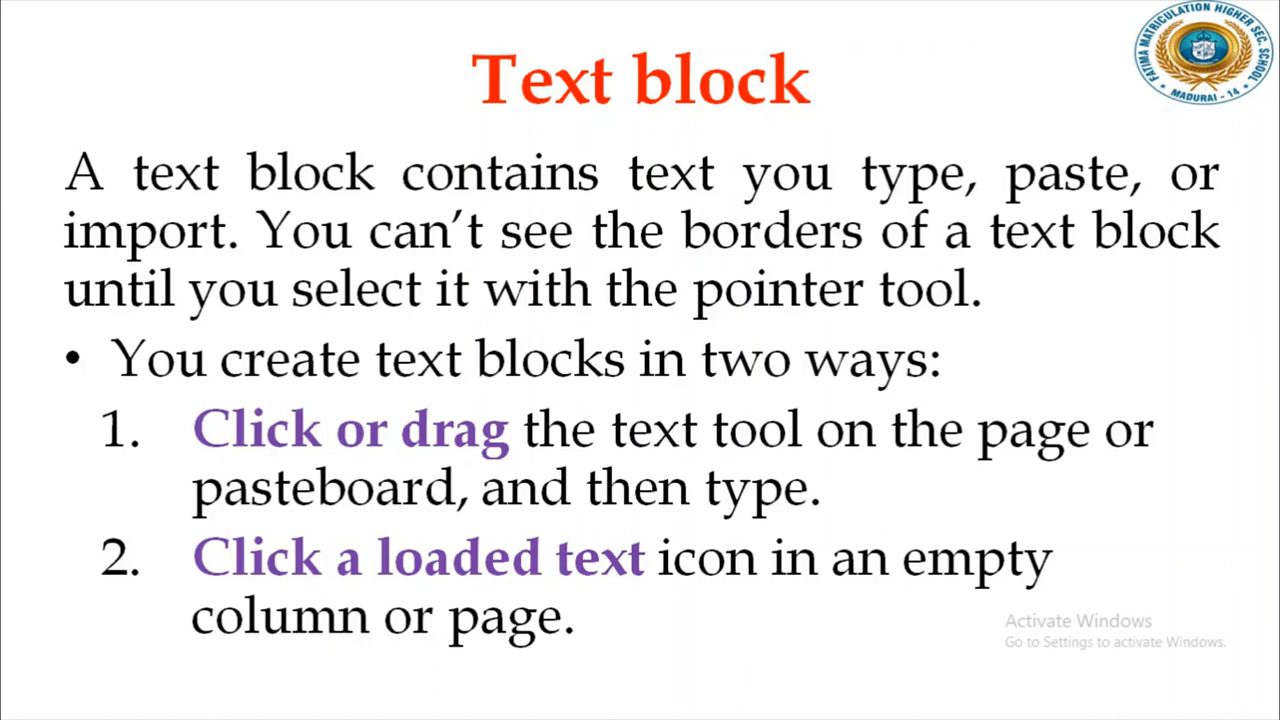
key(alt+Tab)
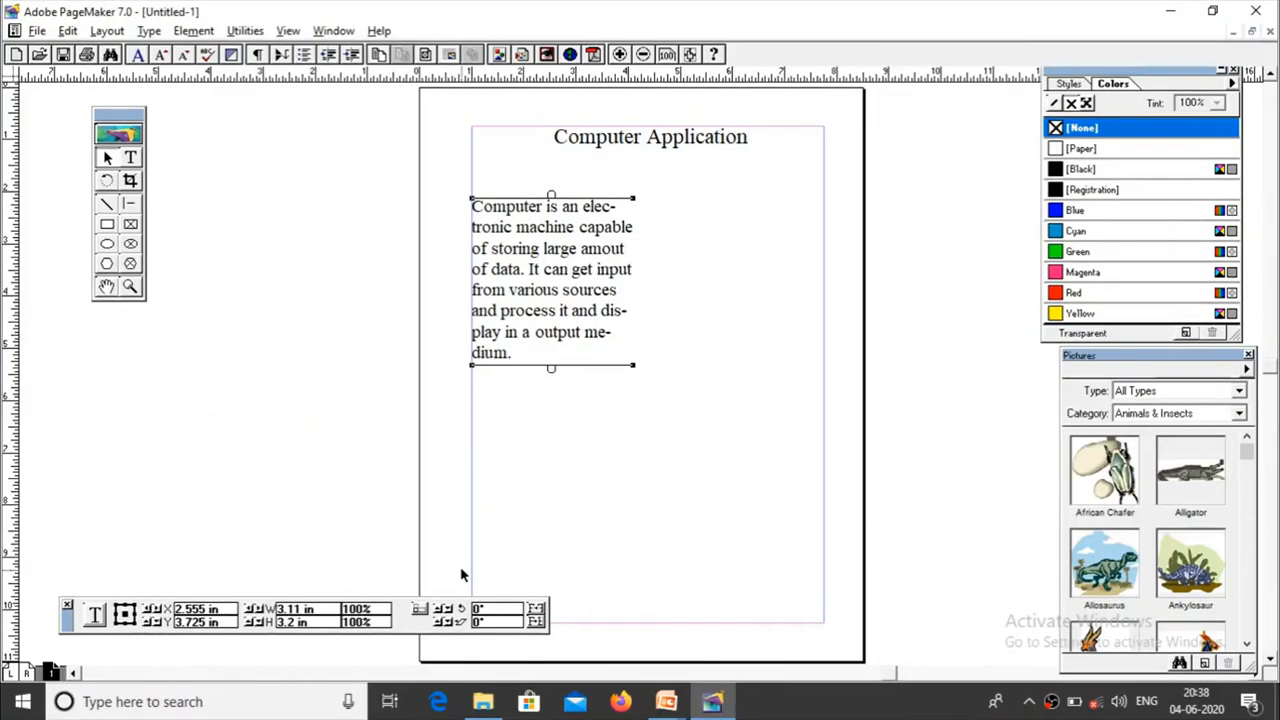
Step: Split the body text after its third line, flowing the rest into a second block below, about 3.61 in wide and 1.6 in high
drag(551, 368, 551, 263)
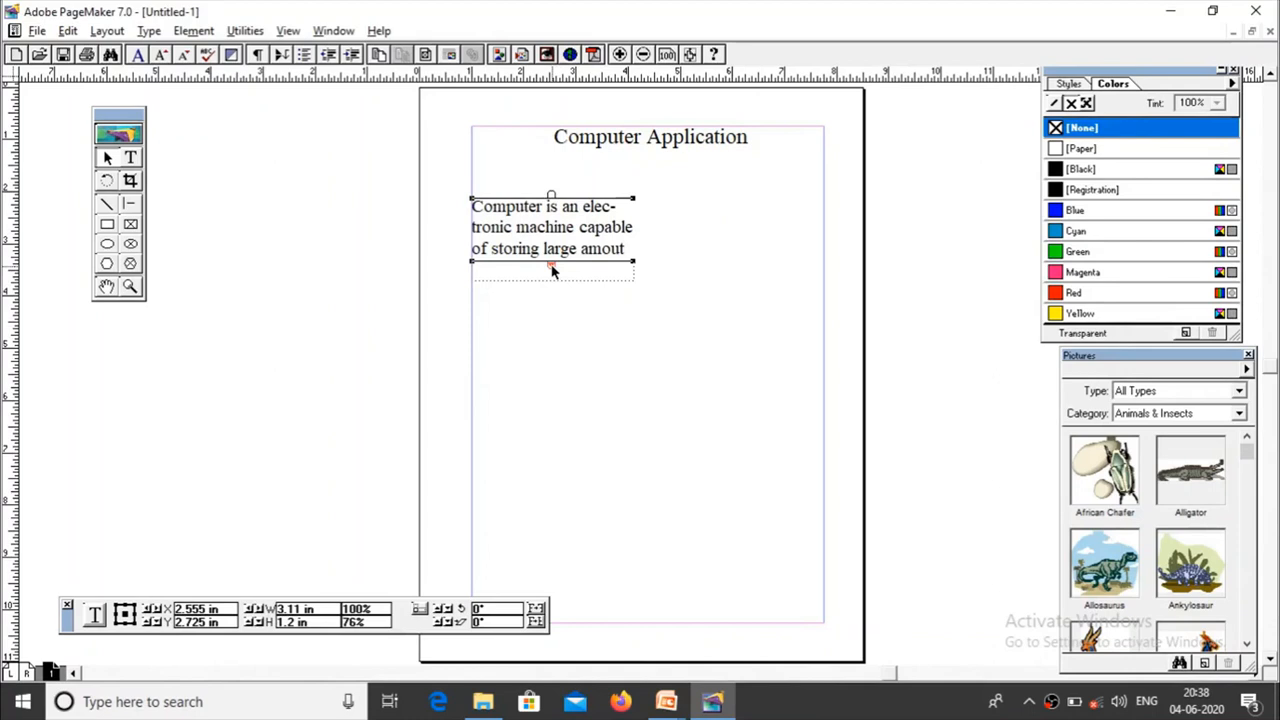
click(551, 266)
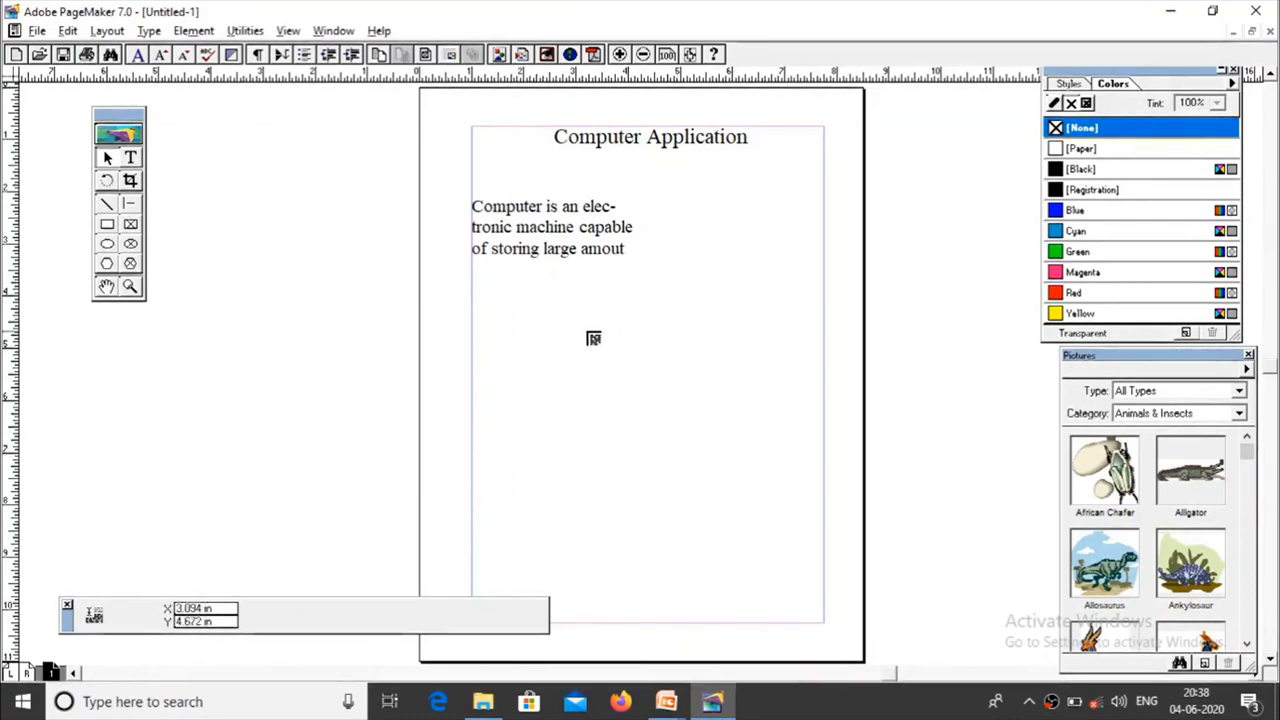
click(472, 376)
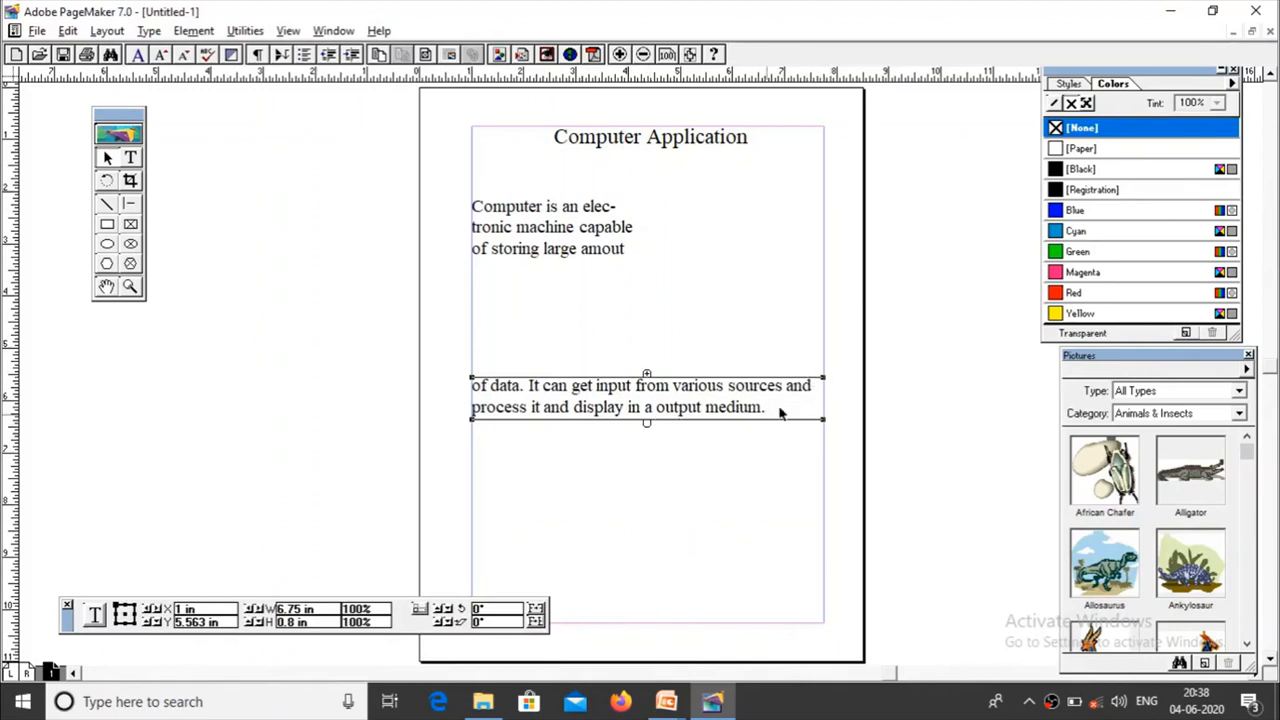
drag(822, 378, 660, 340)
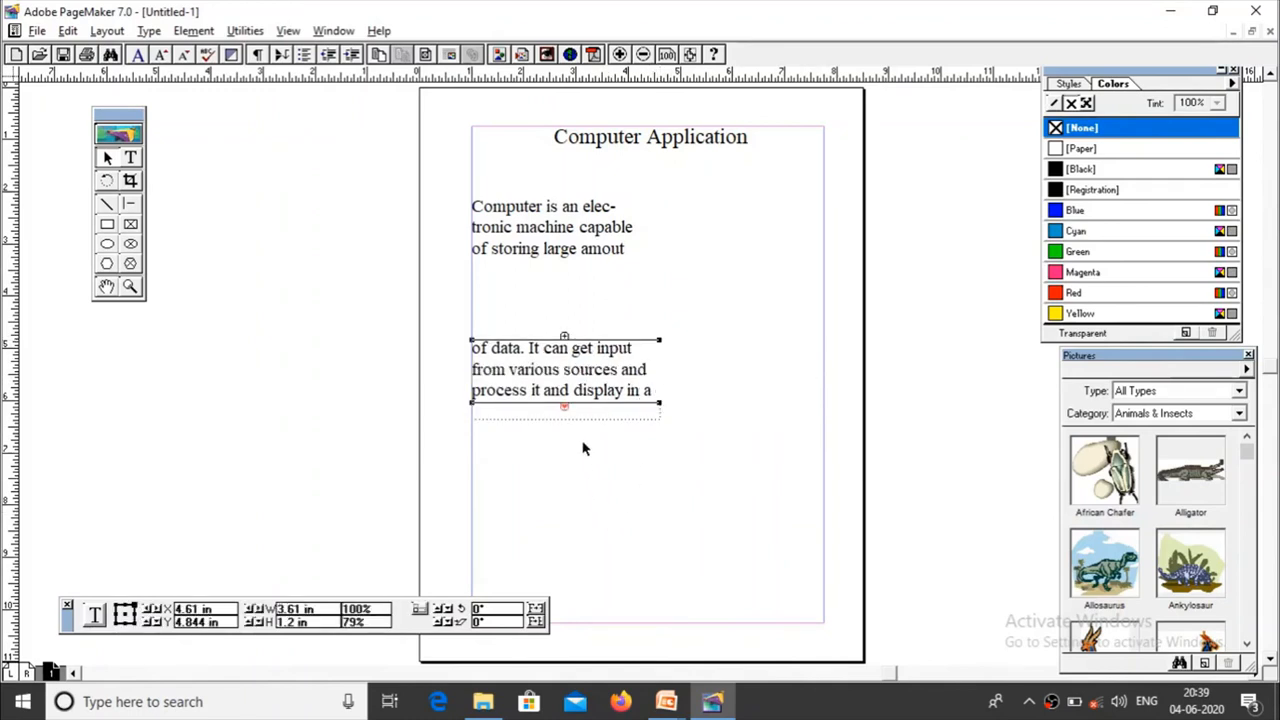
mouse_move(564, 408)
mouse_down()
mouse_move(564, 446)
mouse_move(564, 426)
mouse_up()
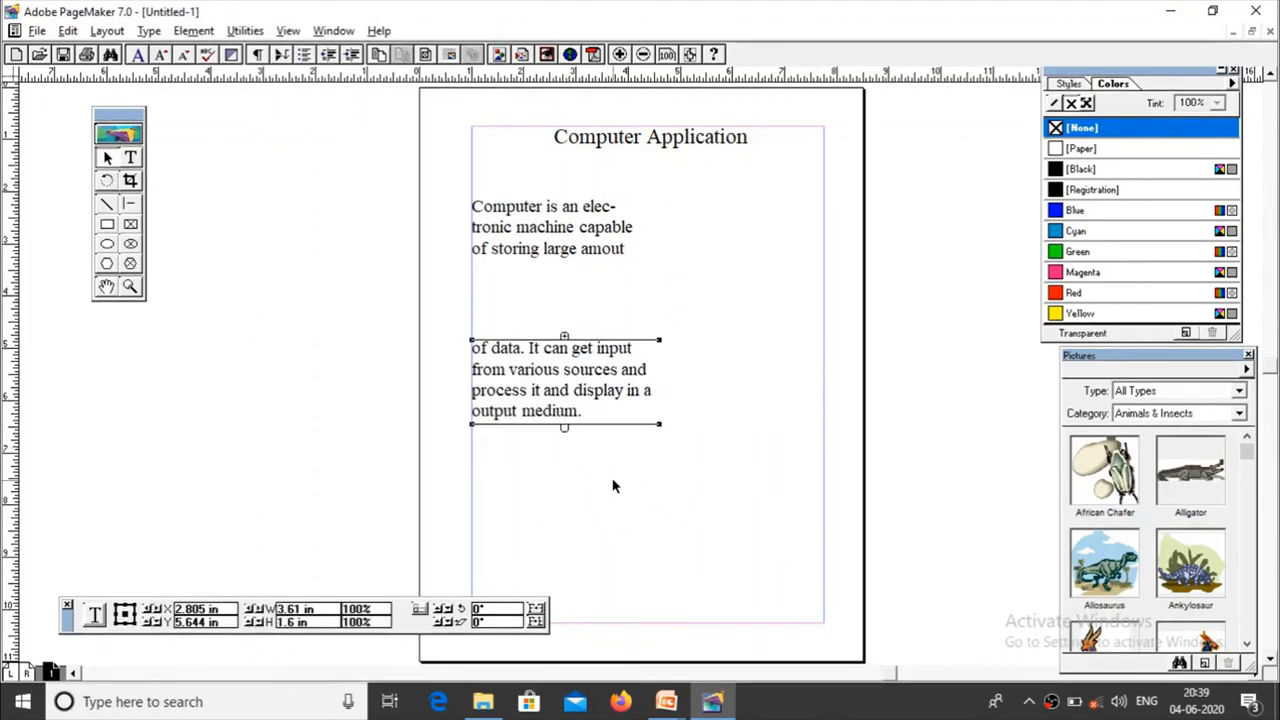
Step: Select the two split body text blocks alternately to examine the handles that link them
click(565, 240)
click(588, 390)
click(558, 248)
click(560, 388)
click(573, 240)
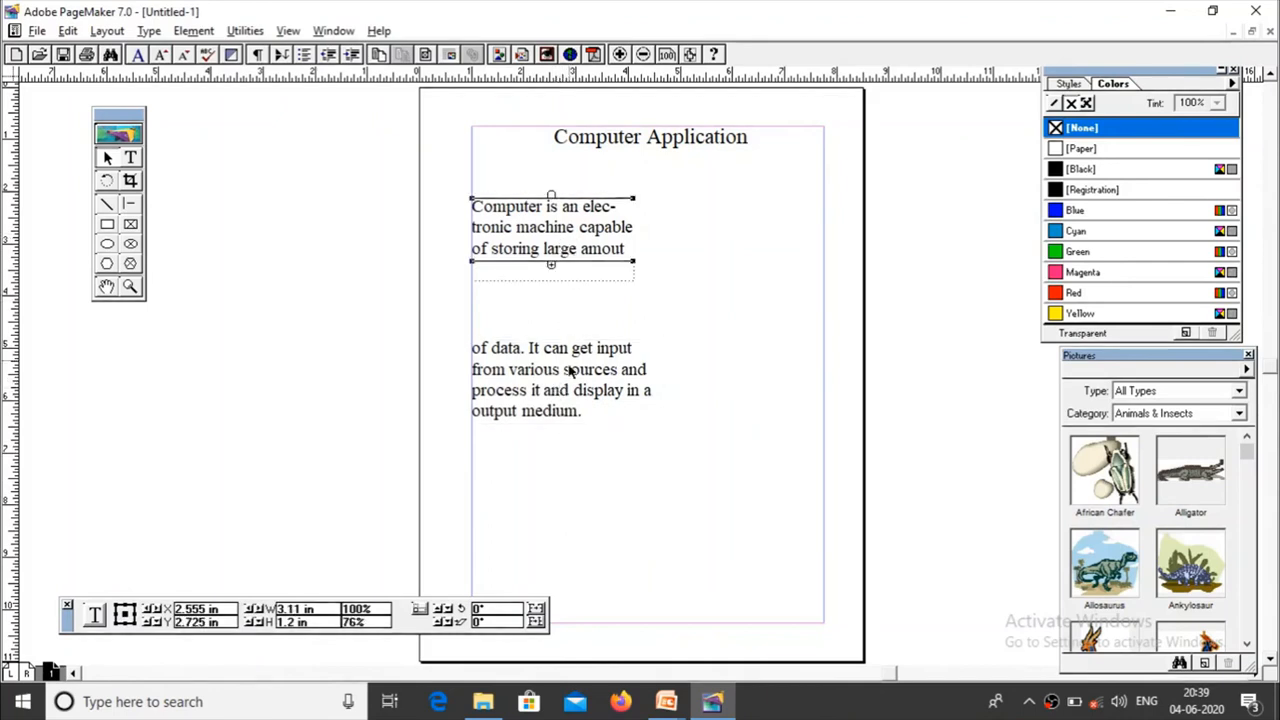
click(568, 362)
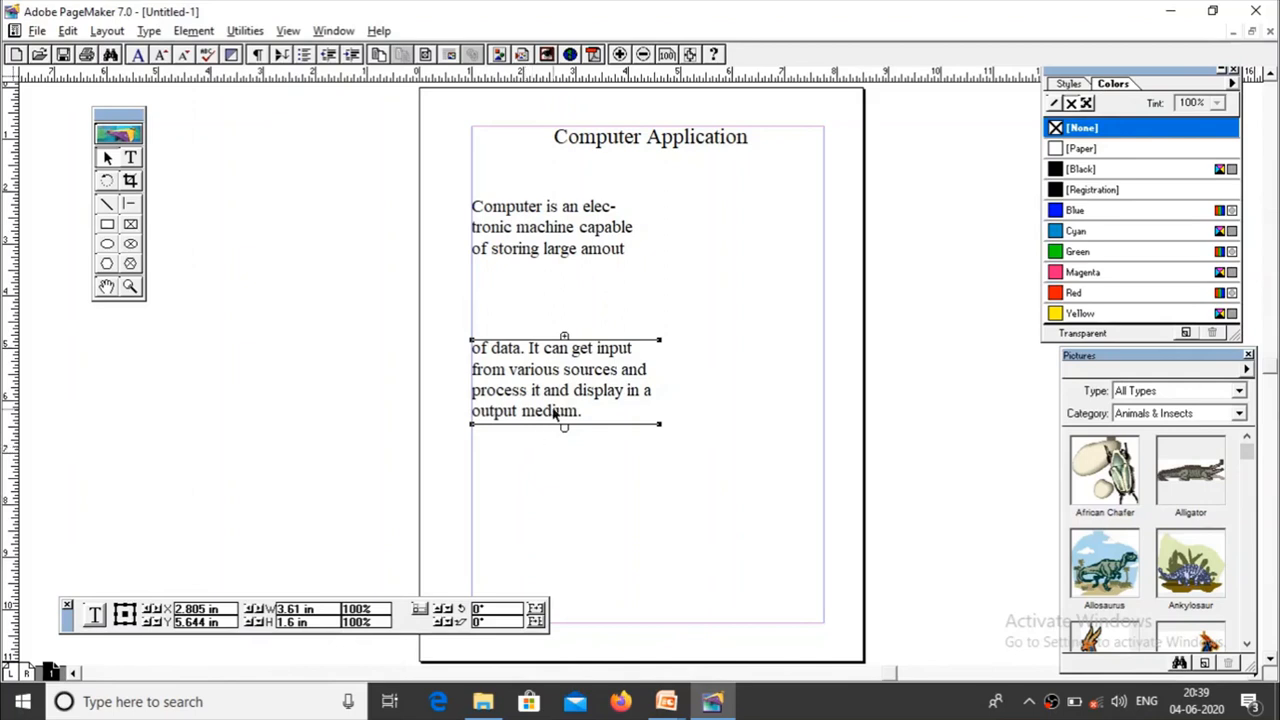
click(556, 249)
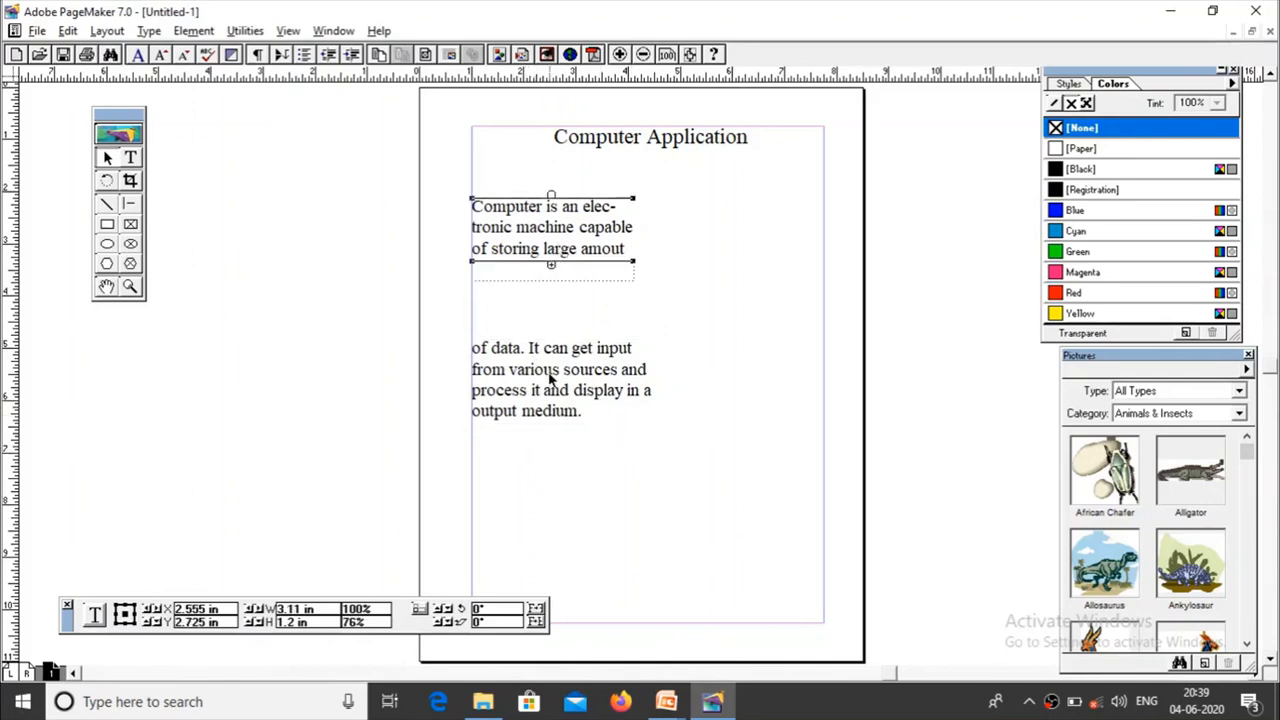
click(555, 340)
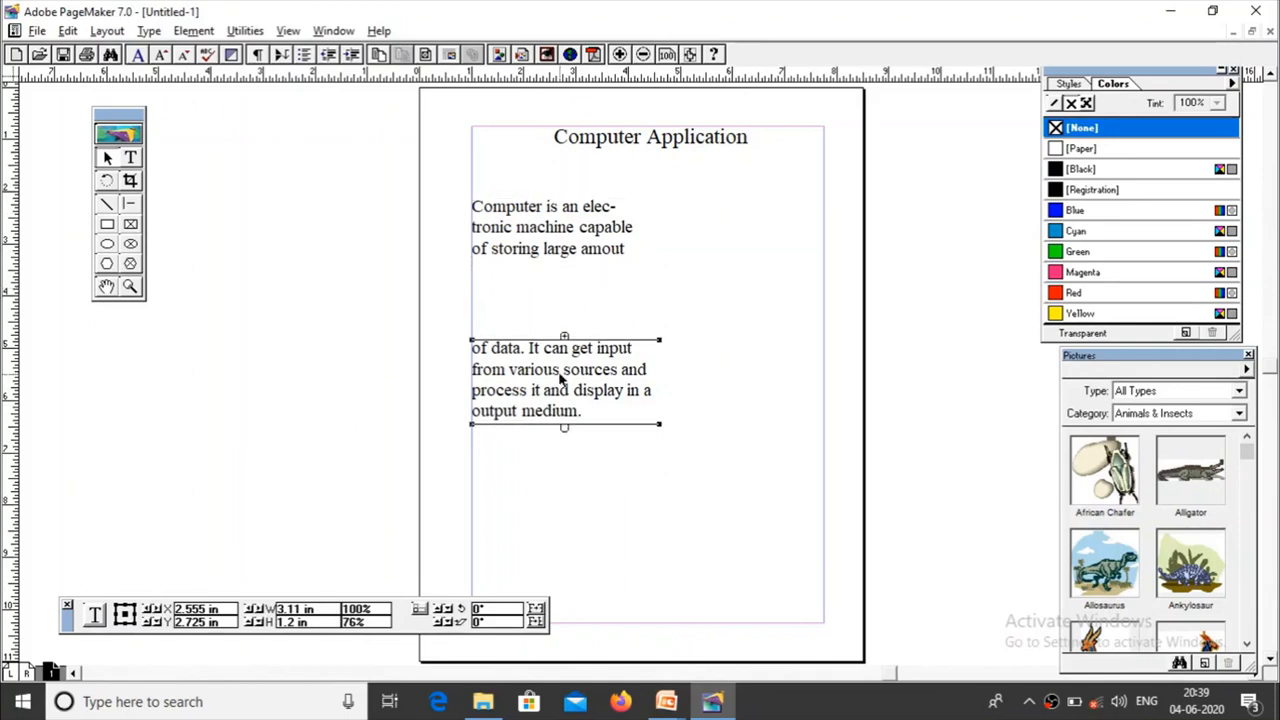
click(554, 256)
click(556, 350)
click(558, 268)
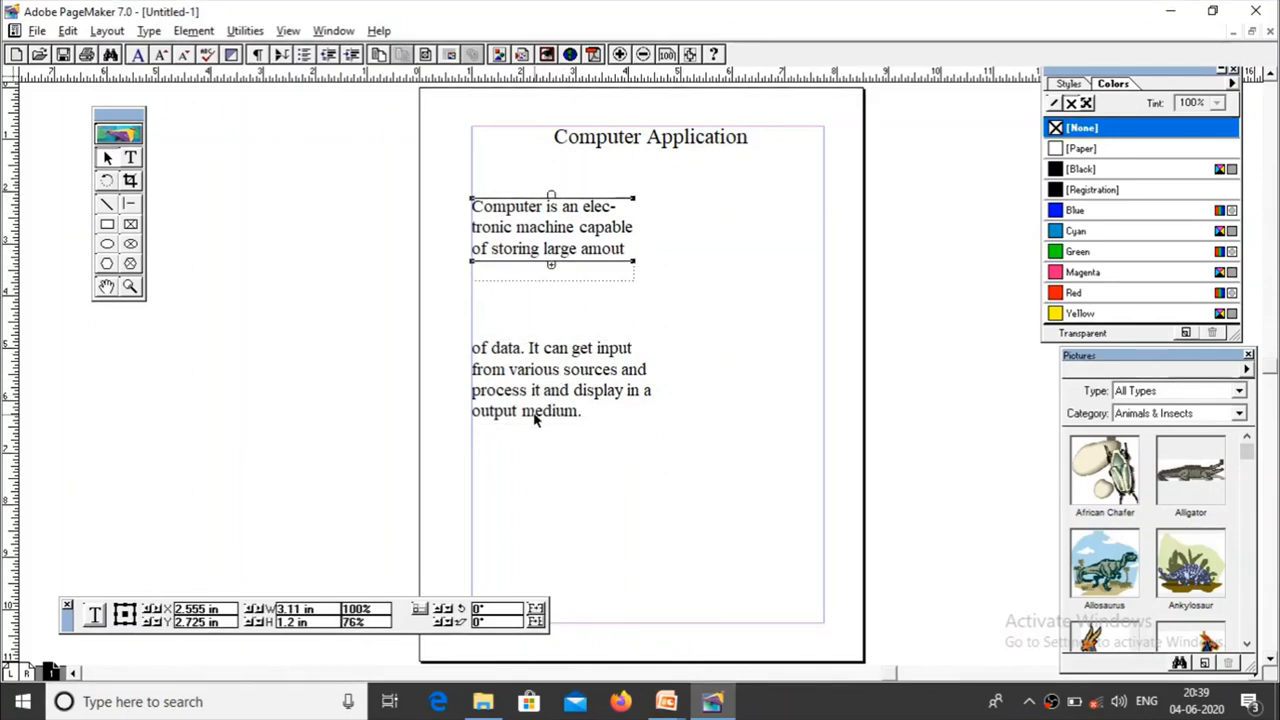
Step: Switch to the PowerPoint slide show, check the topic list for rejoining split blocks, and return to PageMaker
key(alt+Tab)
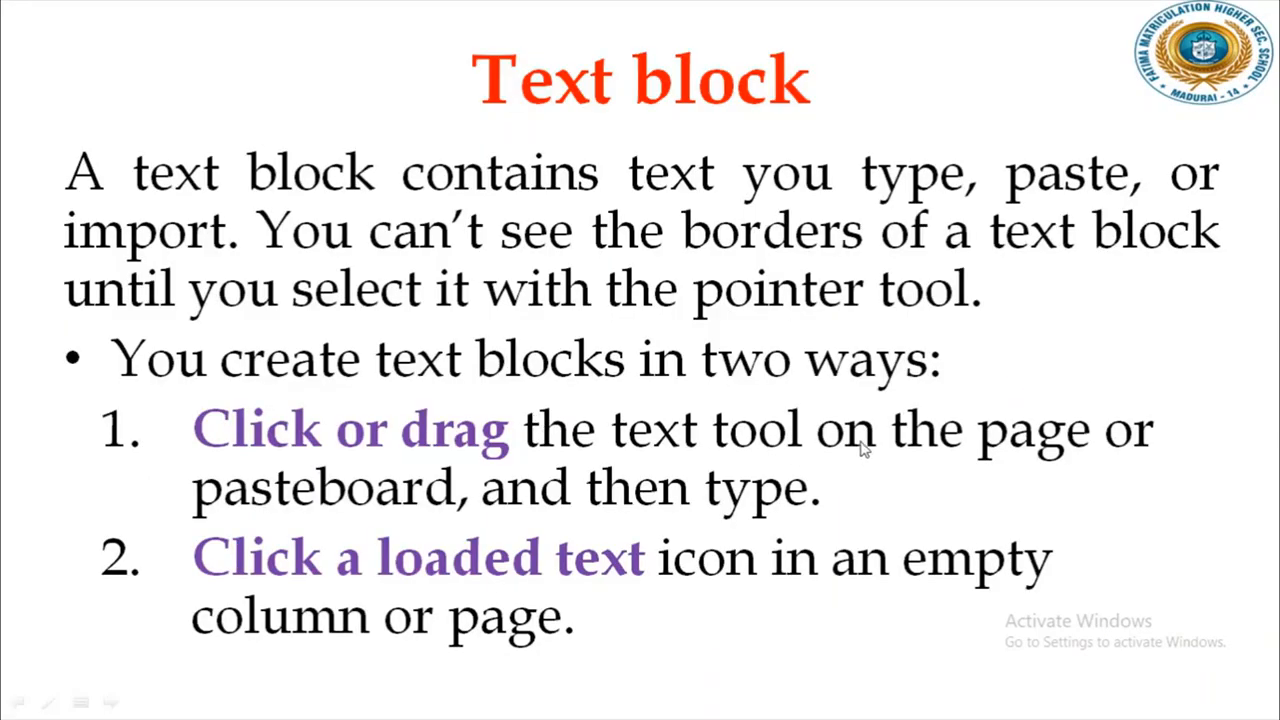
click(862, 449)
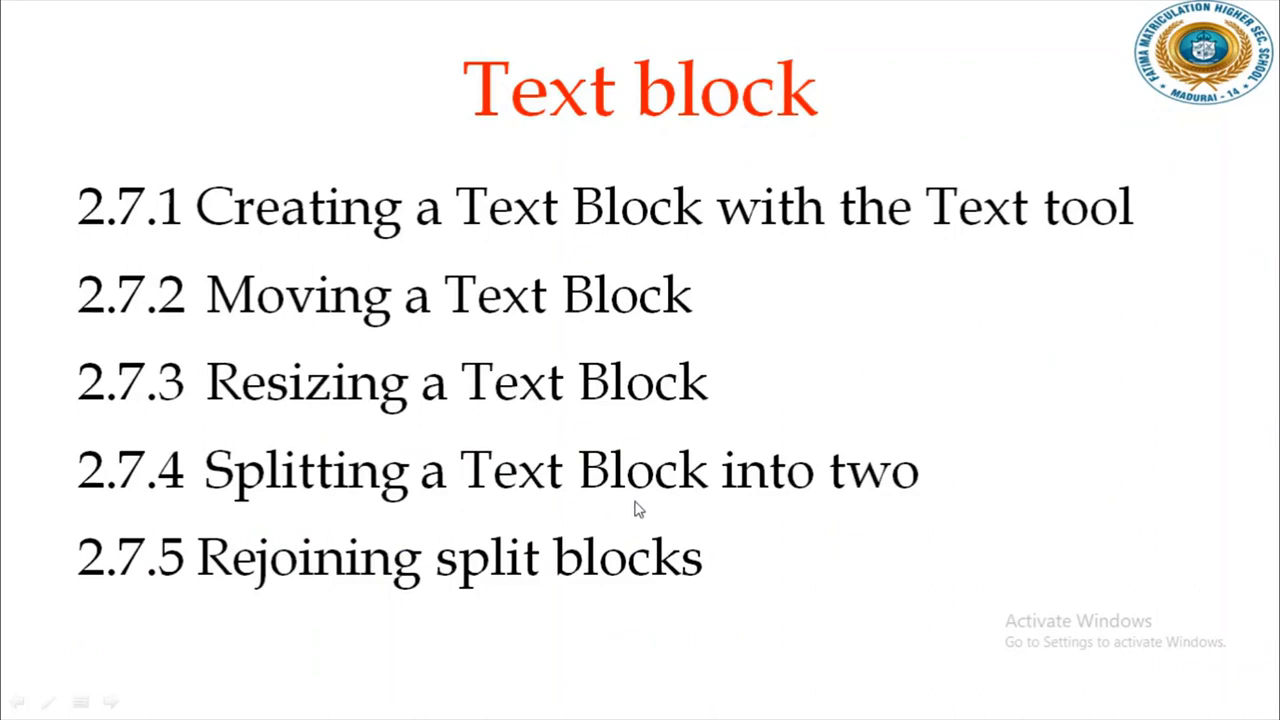
key(alt+Tab)
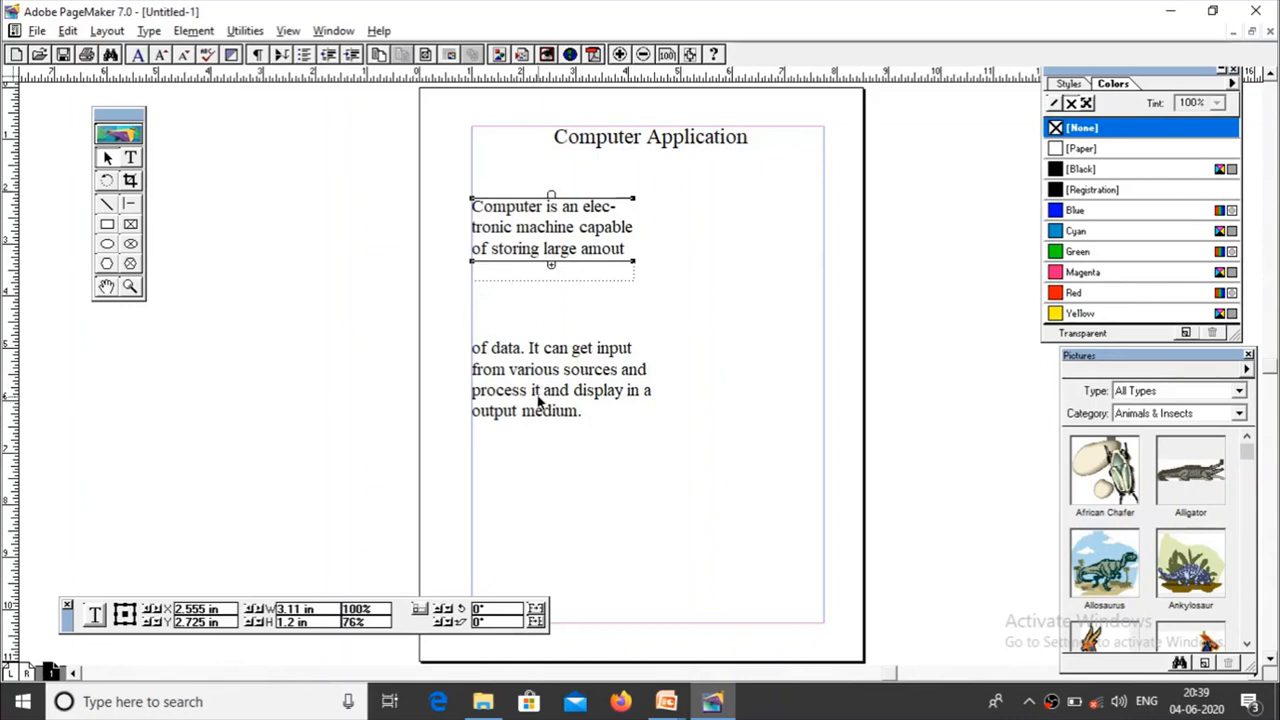
Step: Rejoin the split body text by collapsing the lower block and extending the upper one, then widen it to about 3.58 in
click(540, 405)
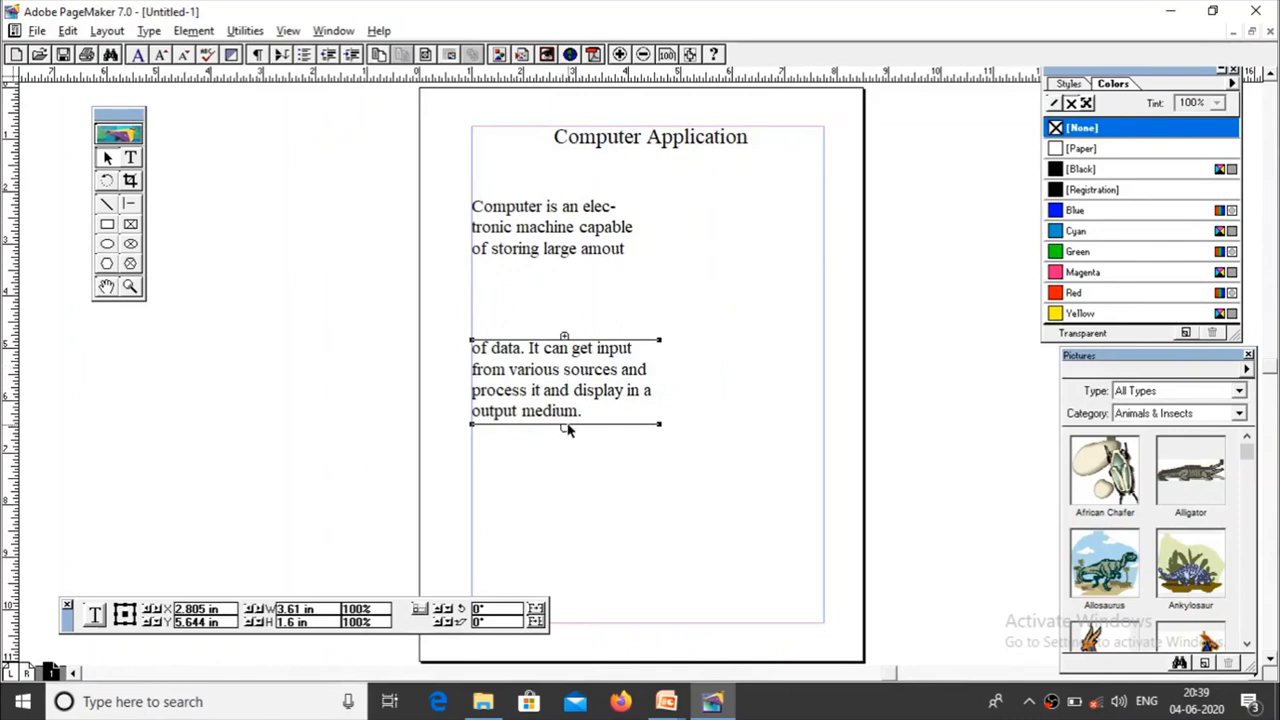
drag(565, 428, 567, 343)
click(609, 236)
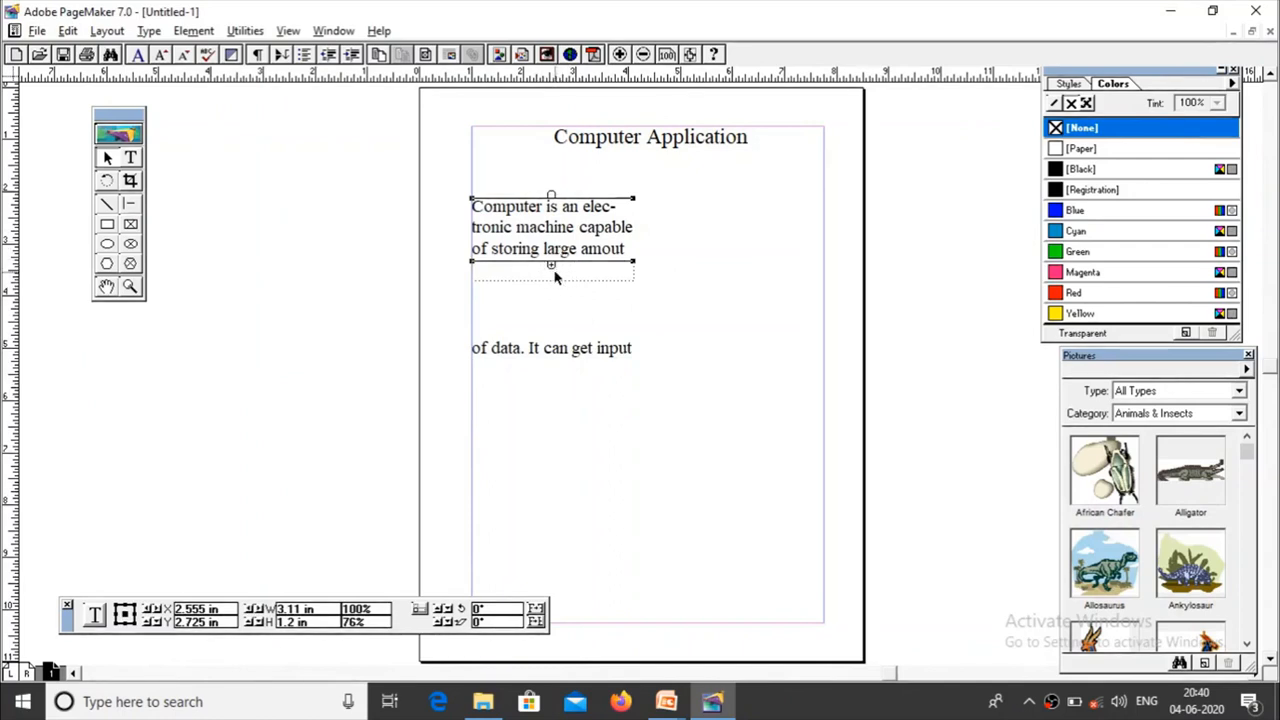
drag(551, 262, 552, 455)
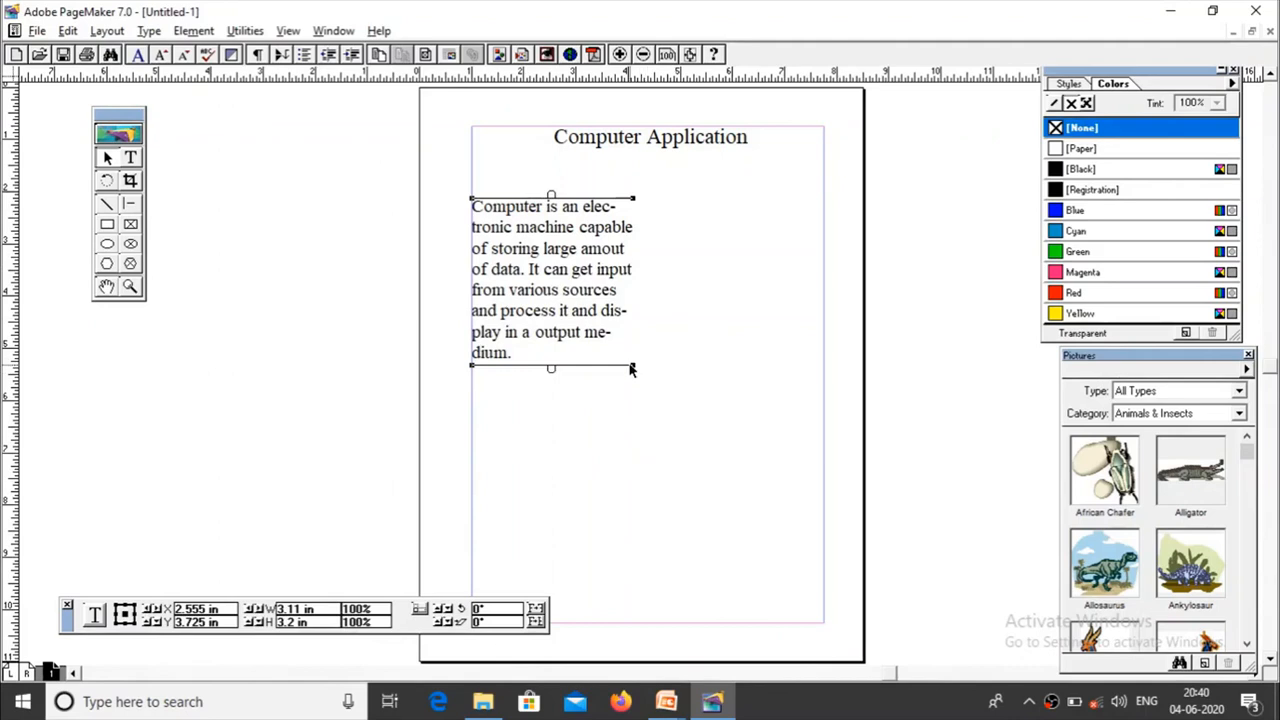
drag(633, 366, 657, 368)
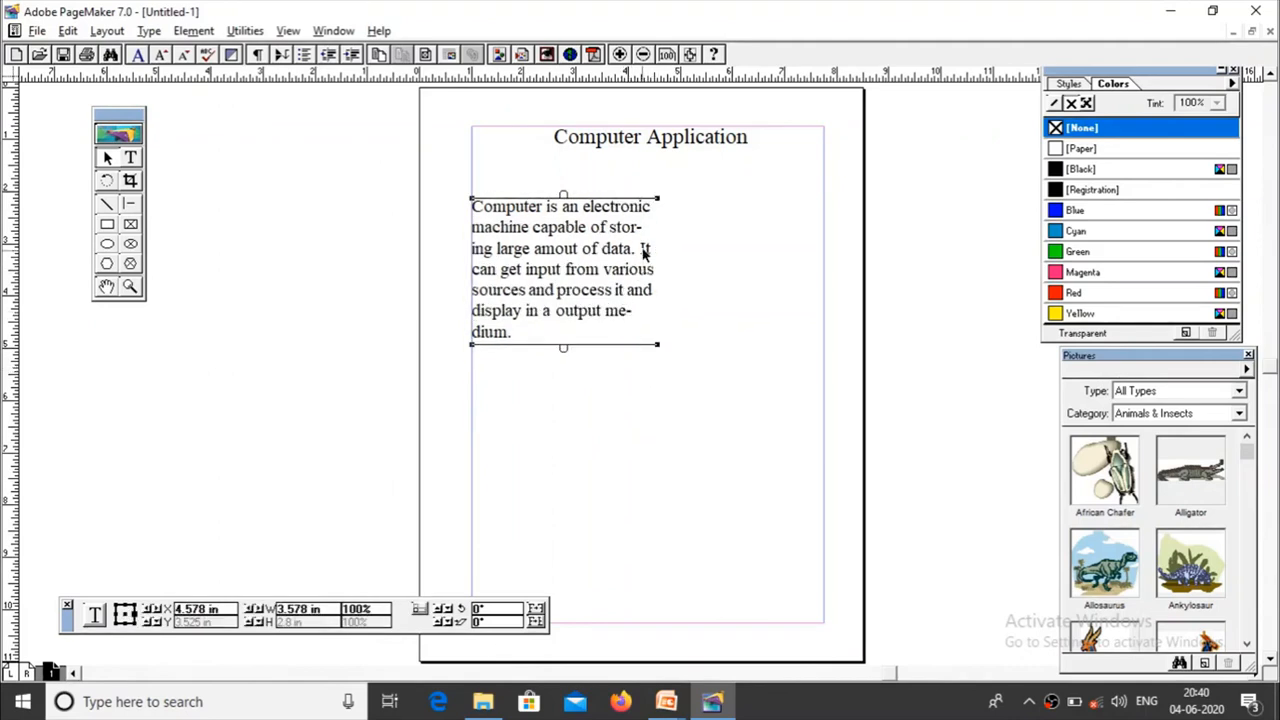
Step: Insert two paragraph breaks before "It can get input" so a blank line separates the two sentences of the body text
click(134, 159)
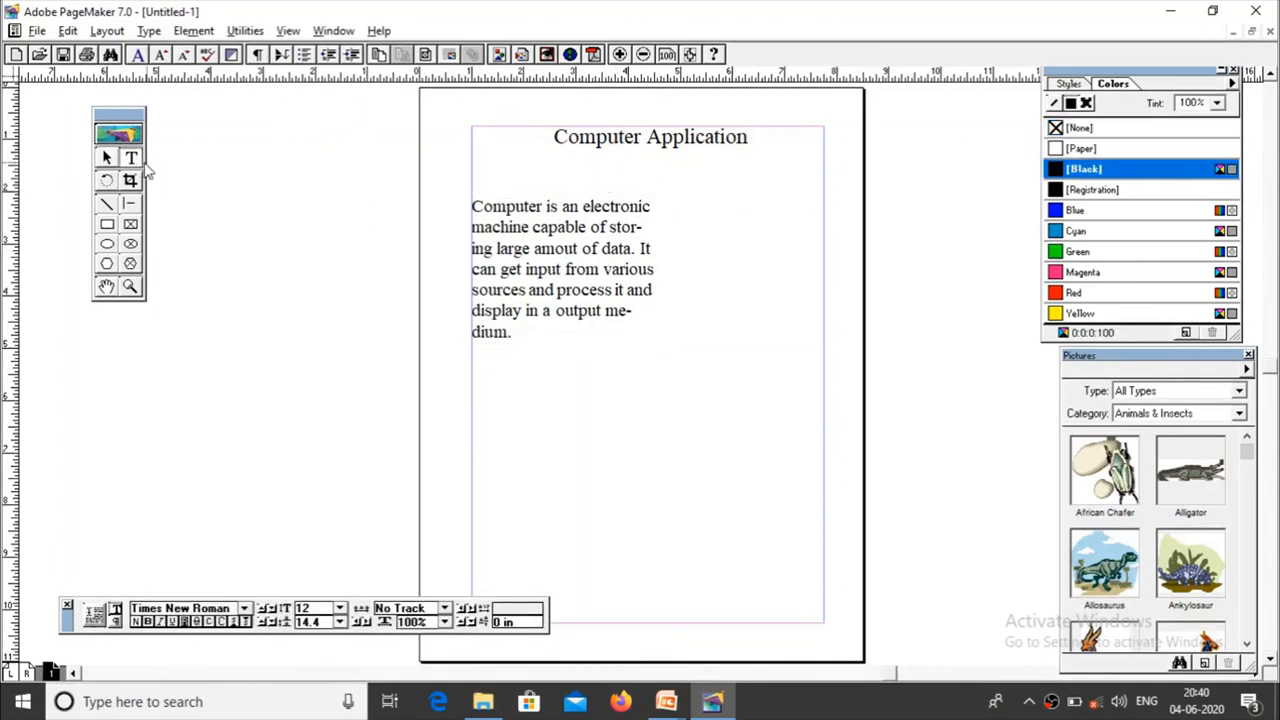
click(640, 249)
key(Return)
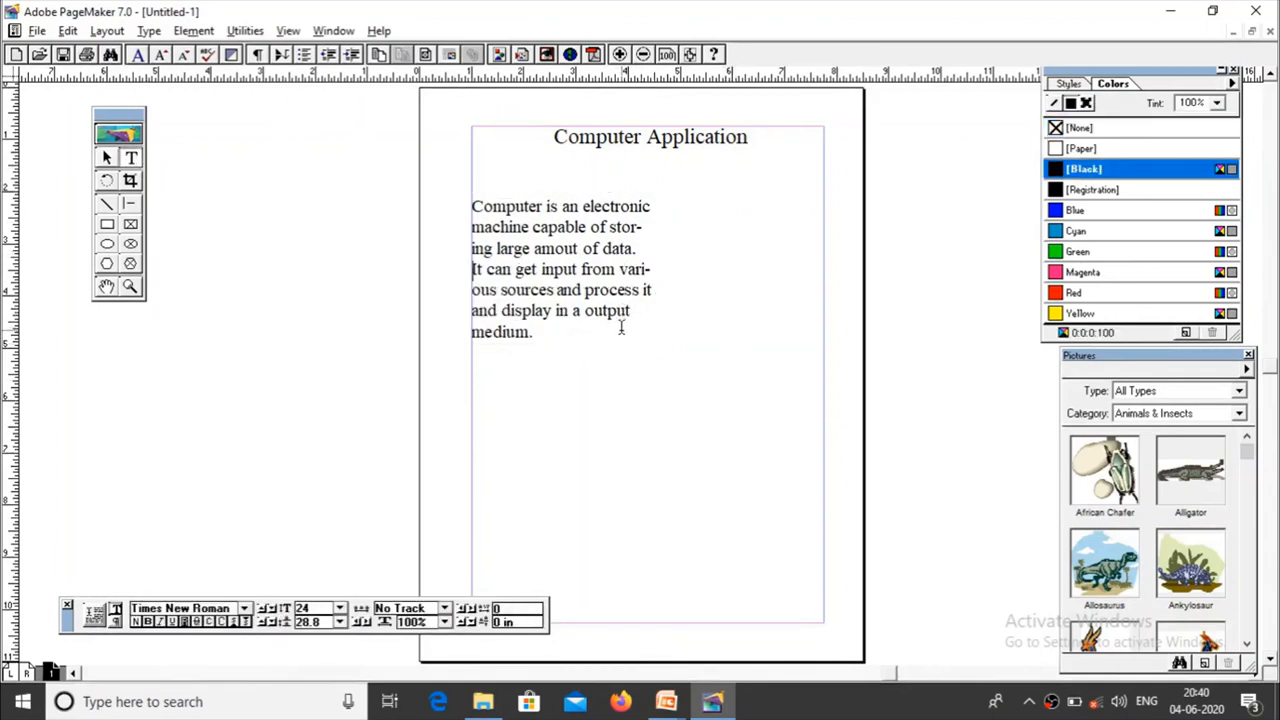
key(Return)
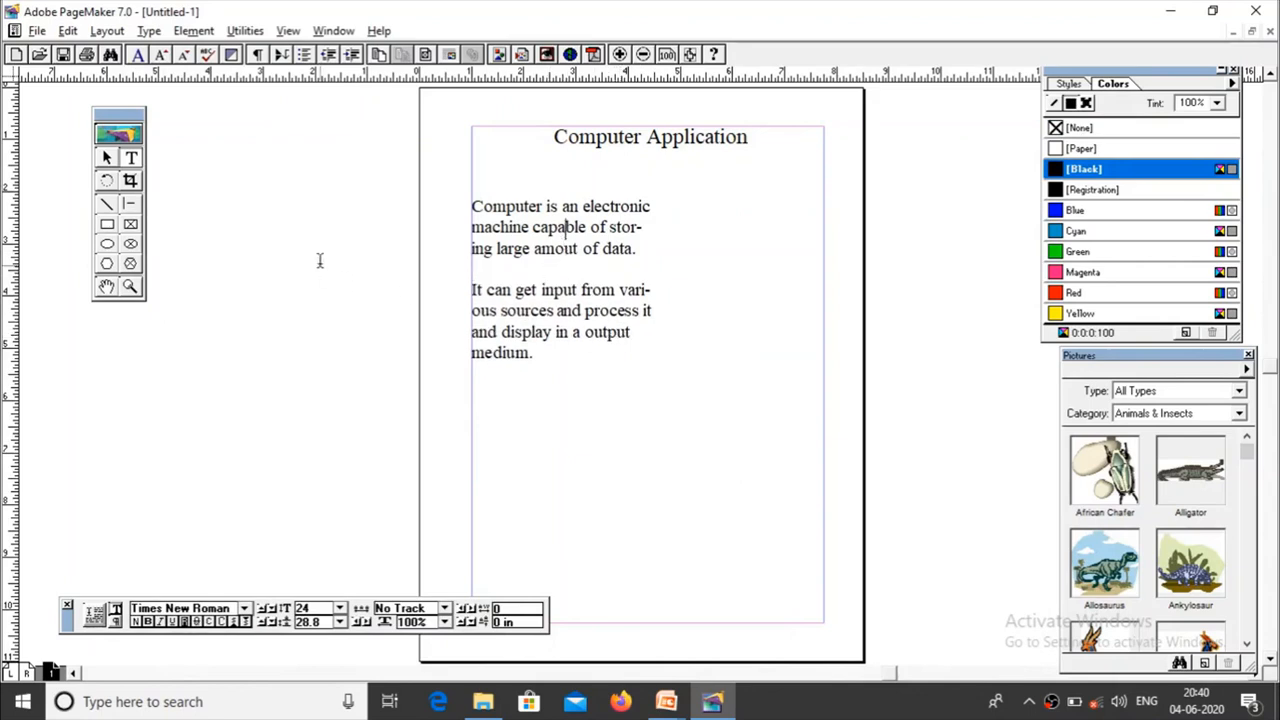
Step: Split the body text after "amout of data." and flow the rest into a block below, about 3.47 in wide and 2 in high
click(107, 158)
click(614, 268)
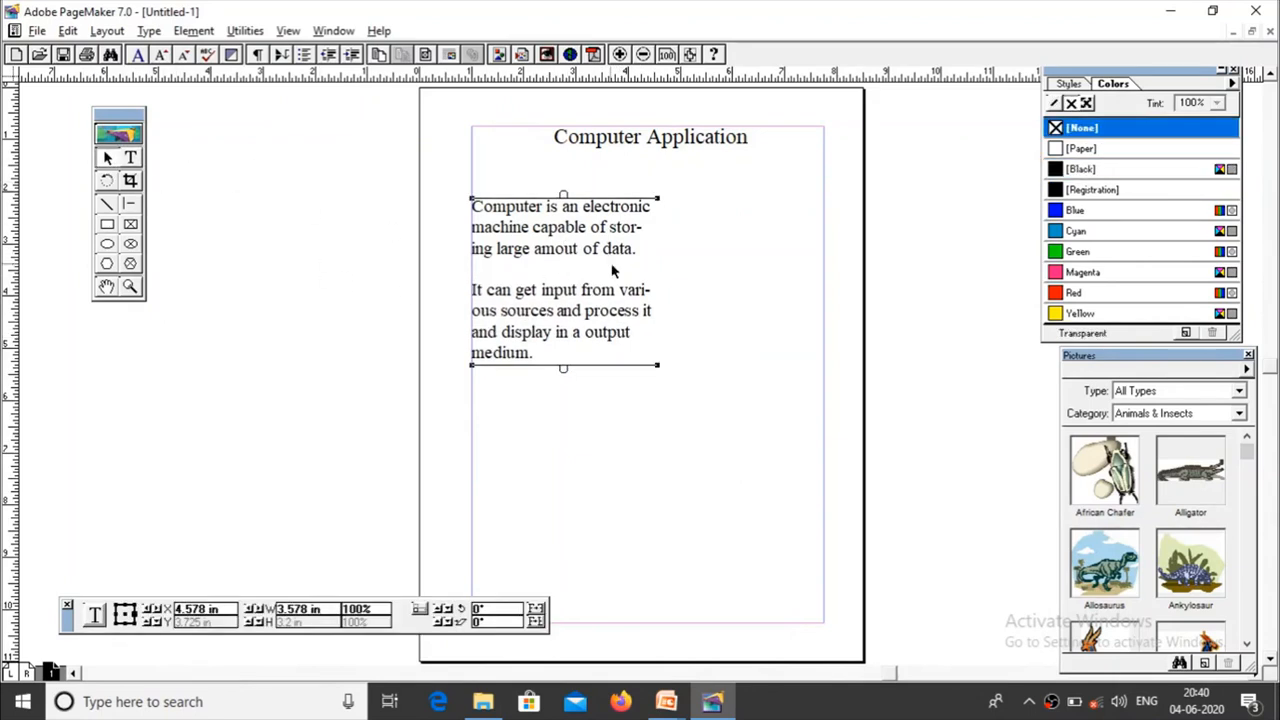
drag(561, 367, 565, 271)
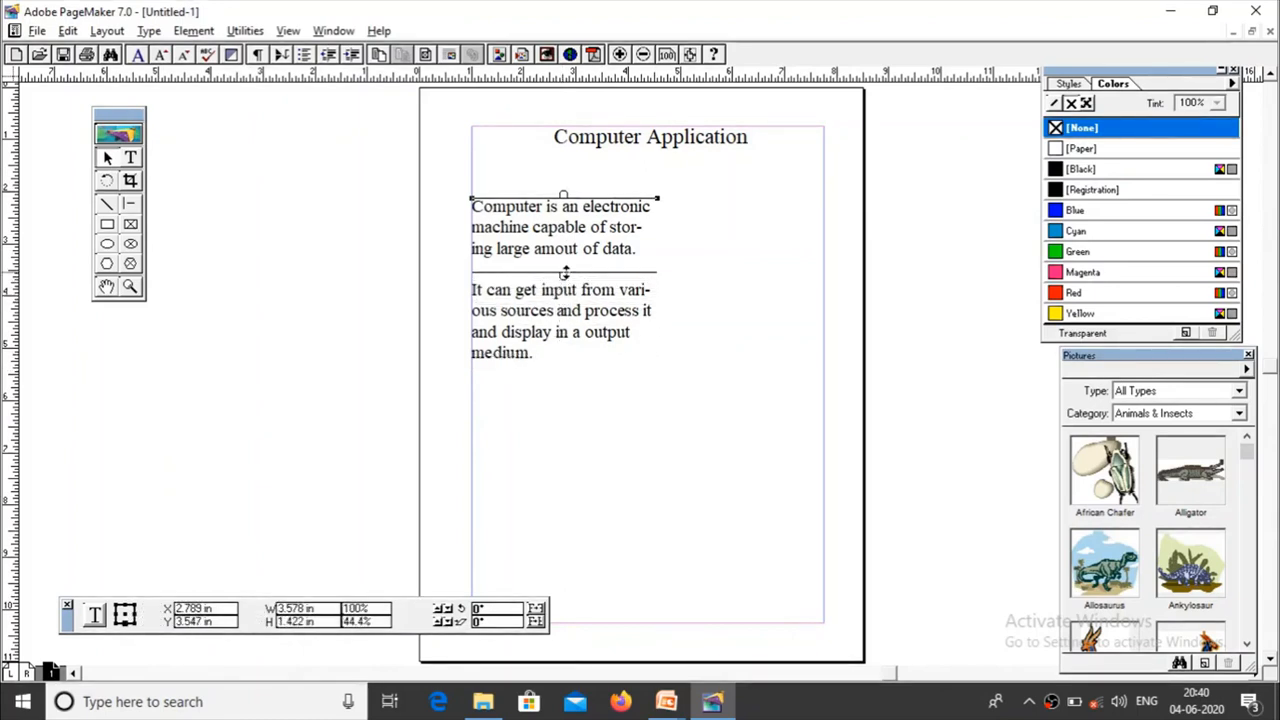
drag(565, 271, 564, 270)
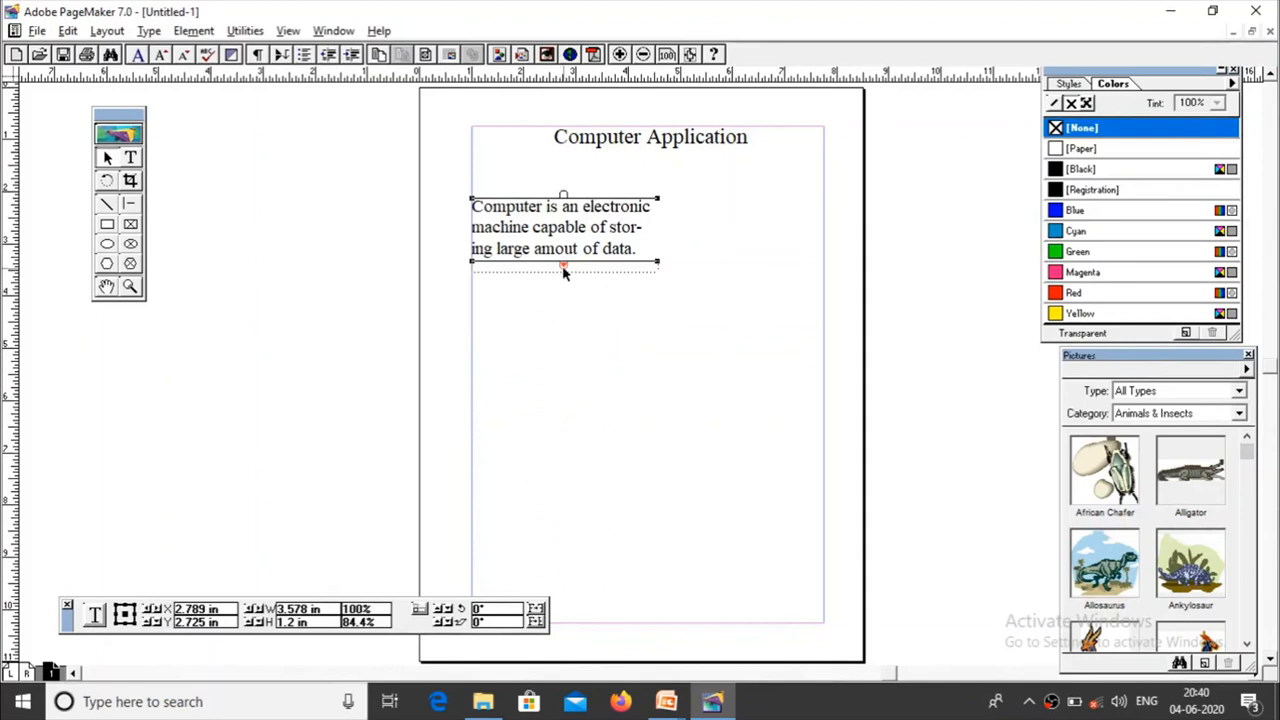
click(563, 267)
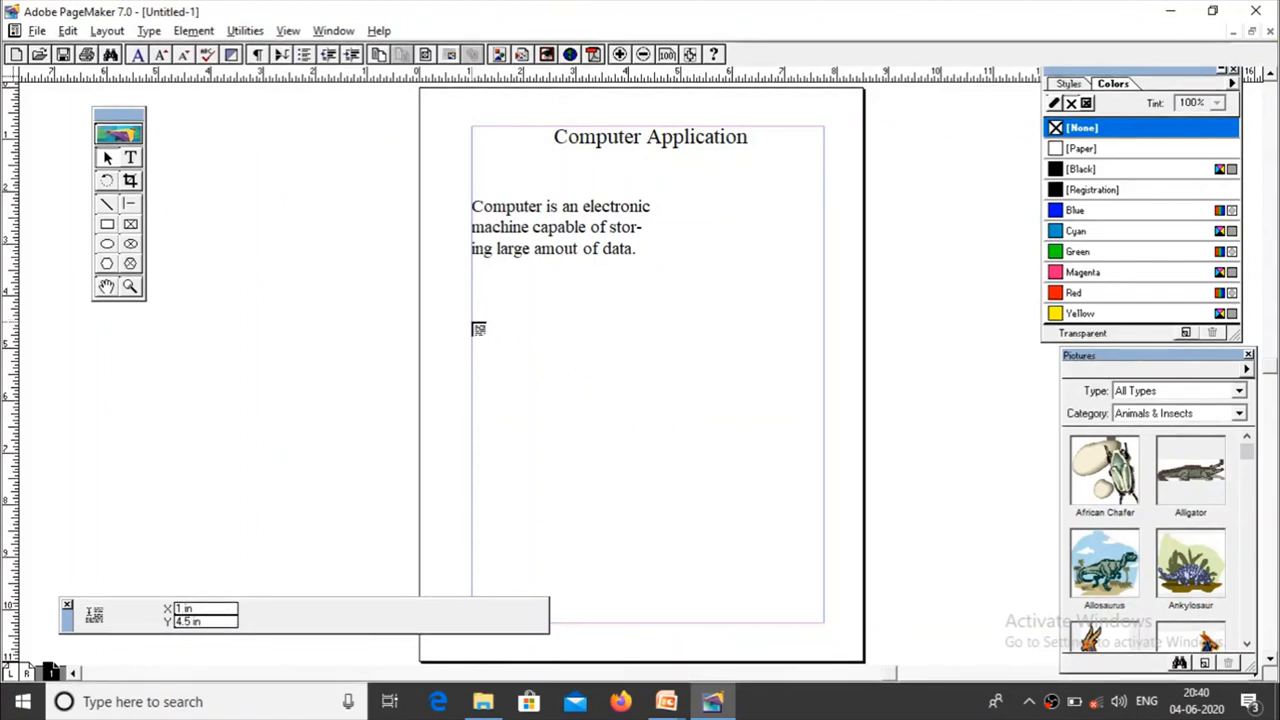
click(473, 323)
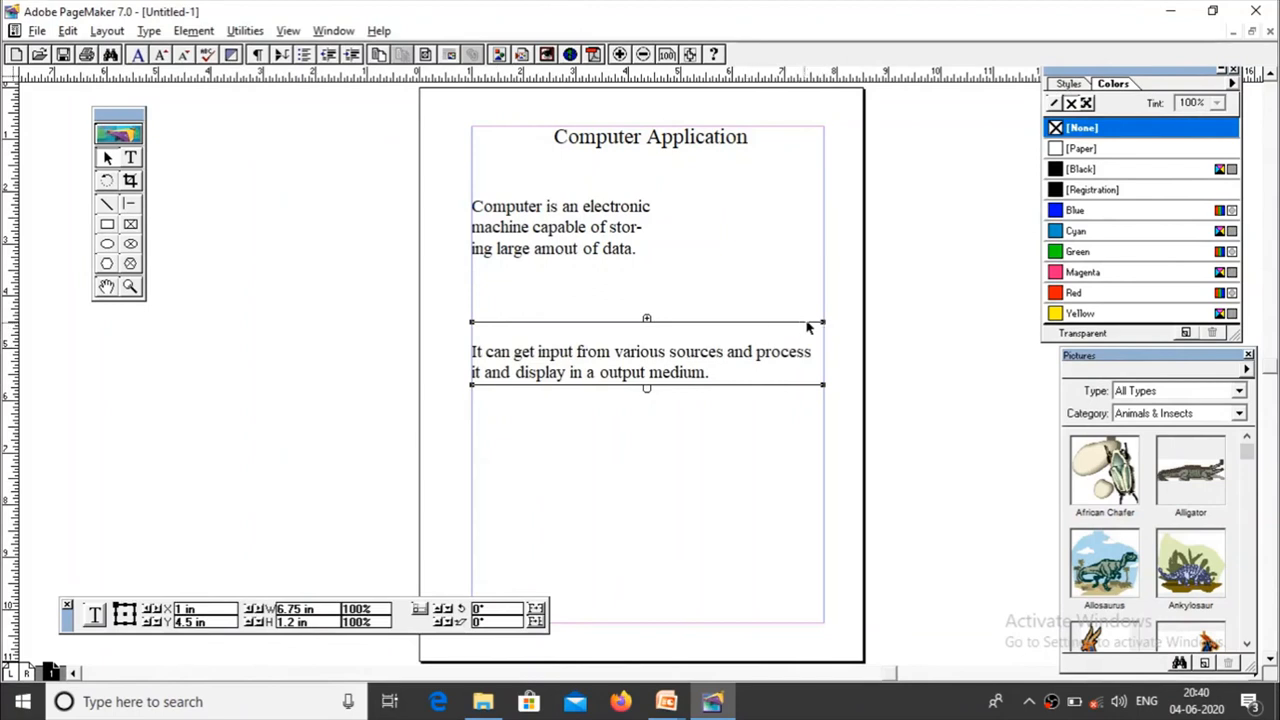
drag(823, 323, 652, 321)
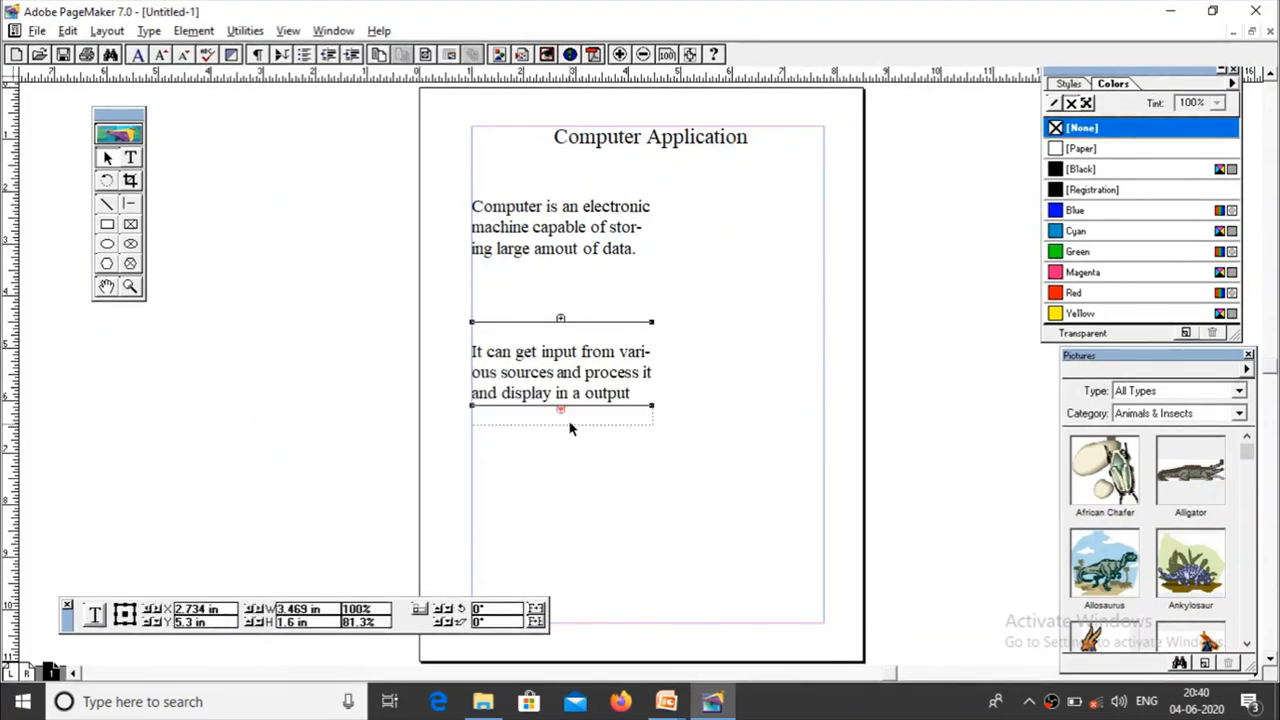
drag(558, 402, 564, 442)
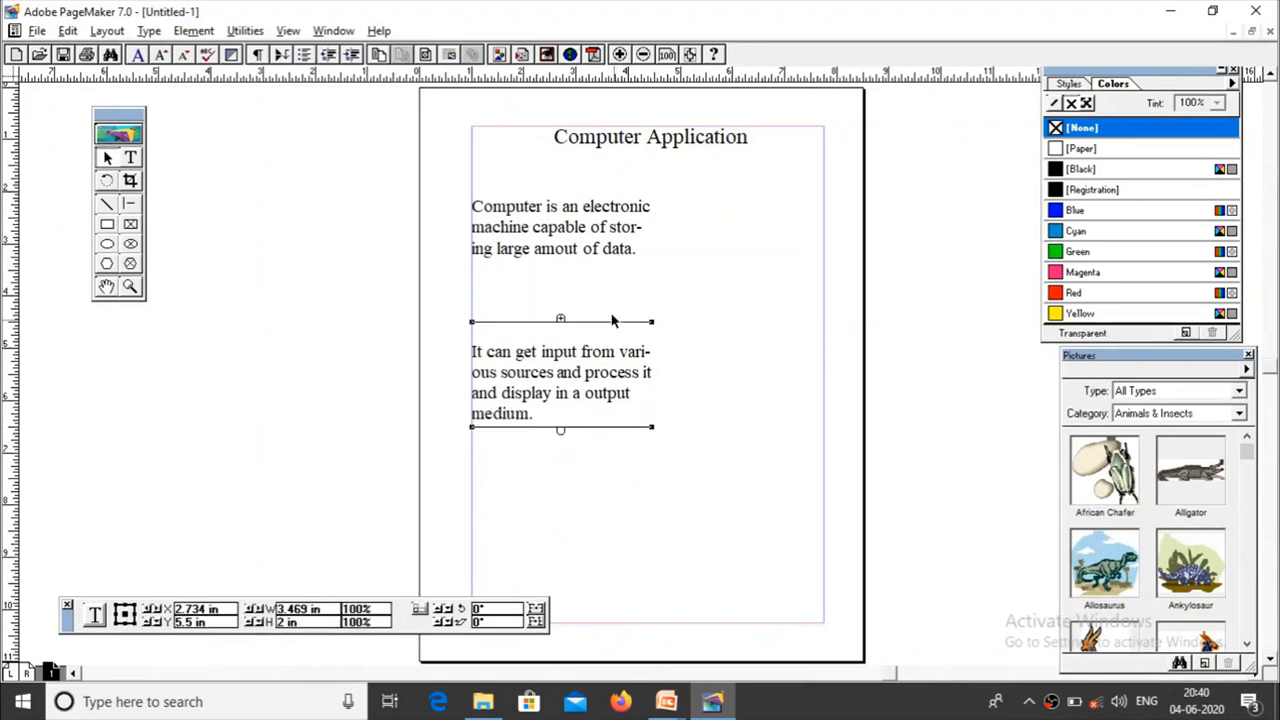
Step: Select the upper and lower body text blocks in turn to examine their linking windowshade handles
click(597, 260)
click(583, 372)
click(572, 245)
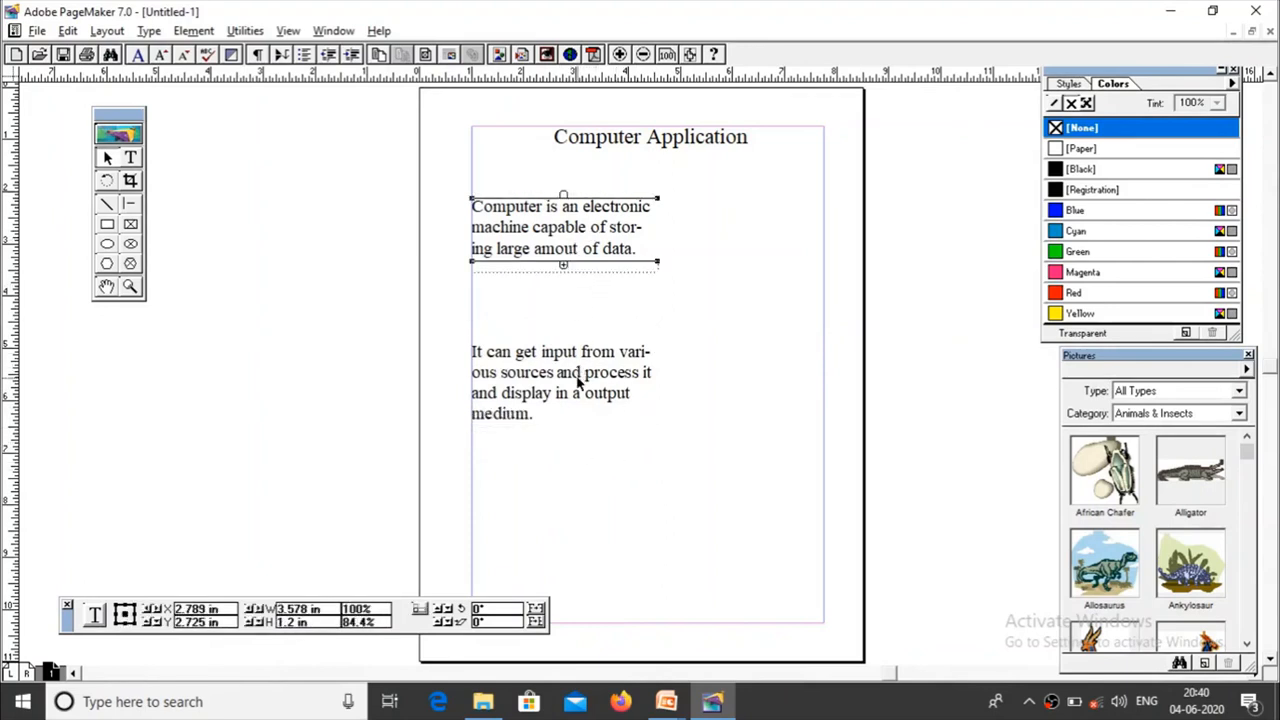
click(578, 376)
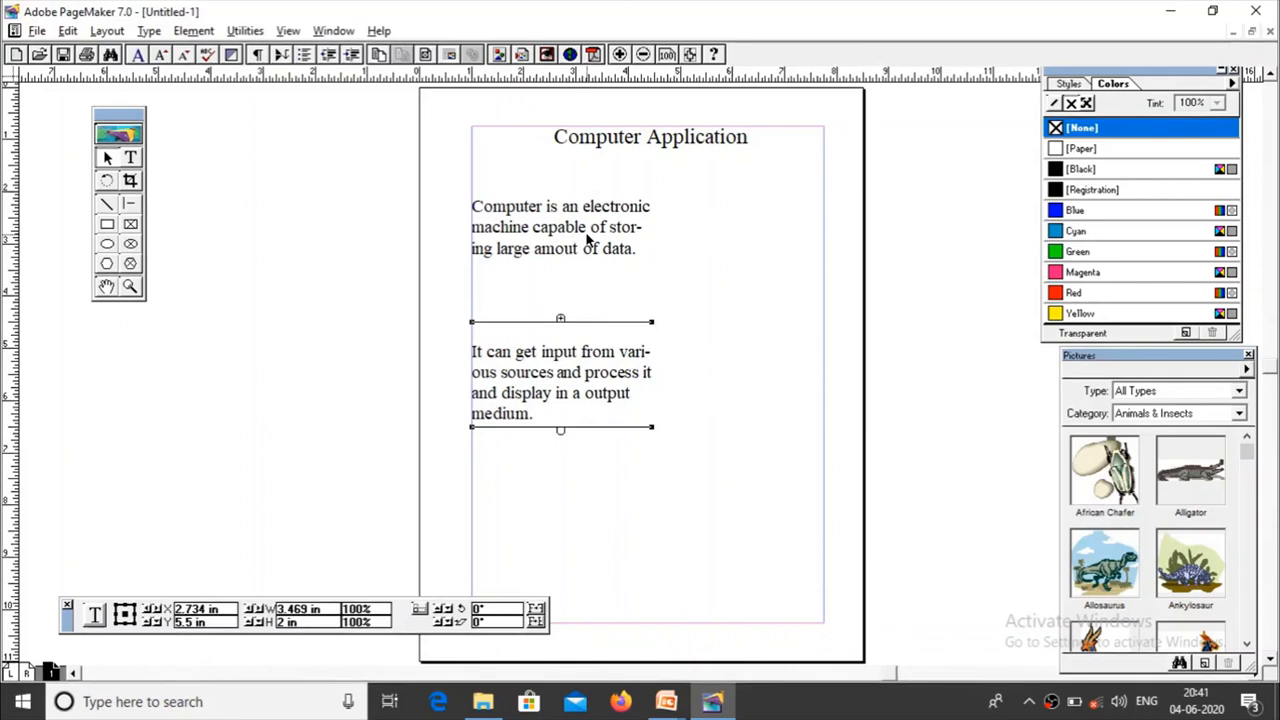
click(588, 238)
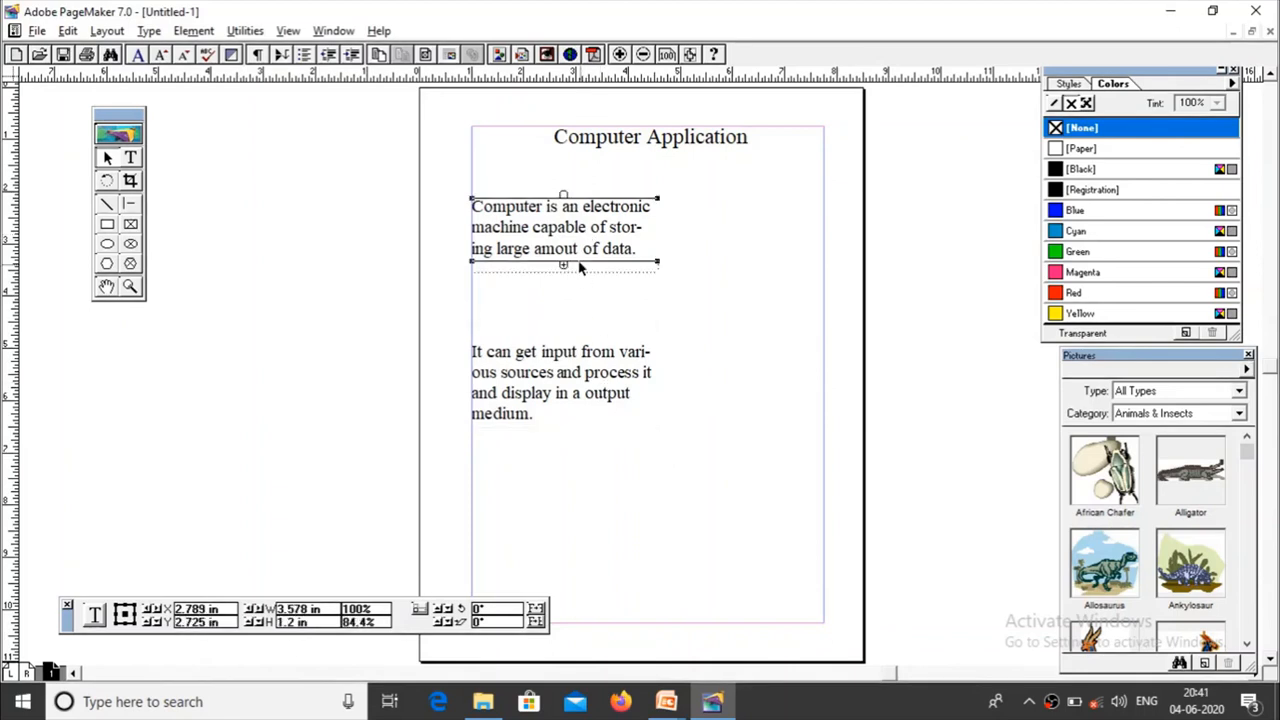
click(580, 362)
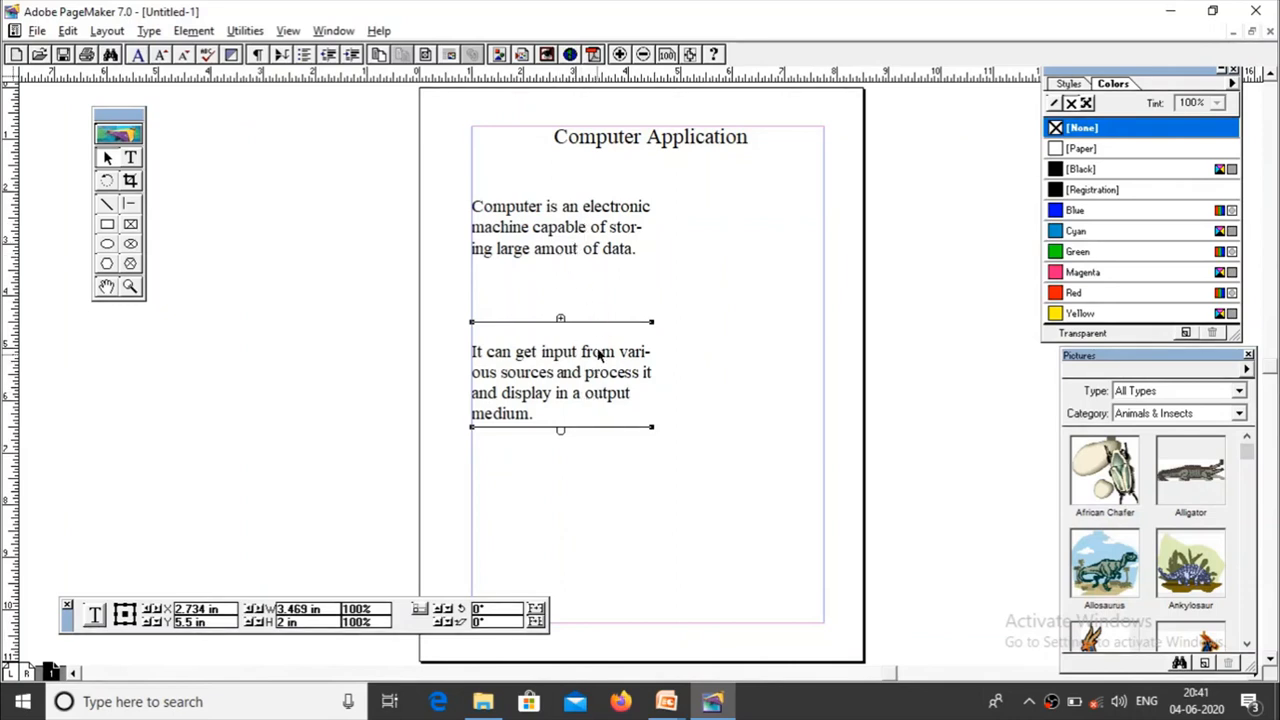
click(574, 231)
Step: Collapse the lower "It can get input" block and extend the upper block downward to take back all the body text
click(577, 350)
drag(560, 430, 561, 343)
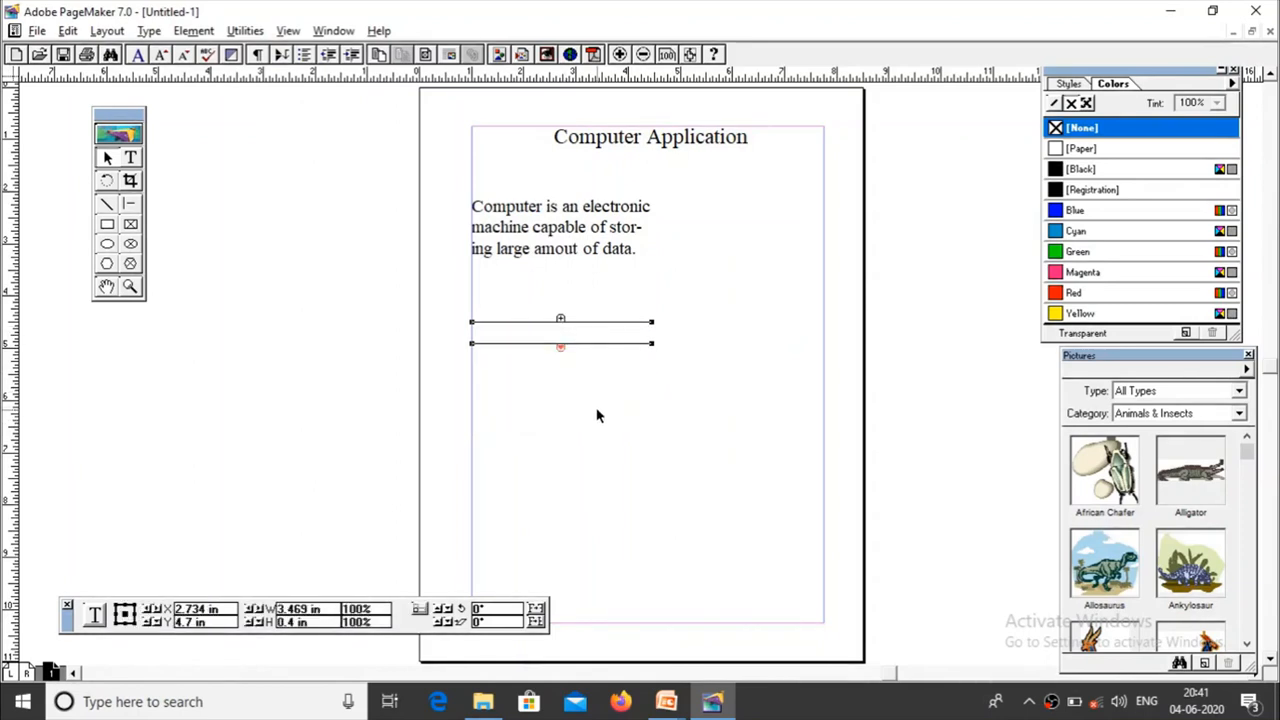
click(566, 252)
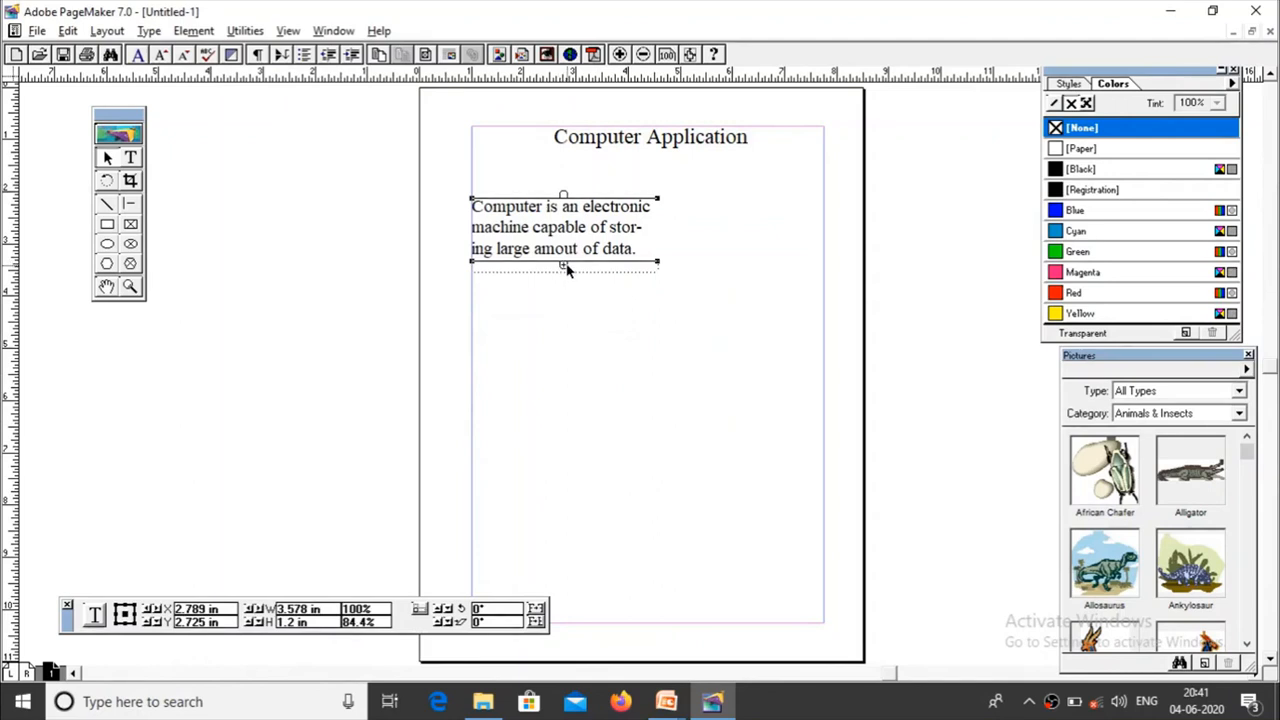
drag(565, 268, 575, 537)
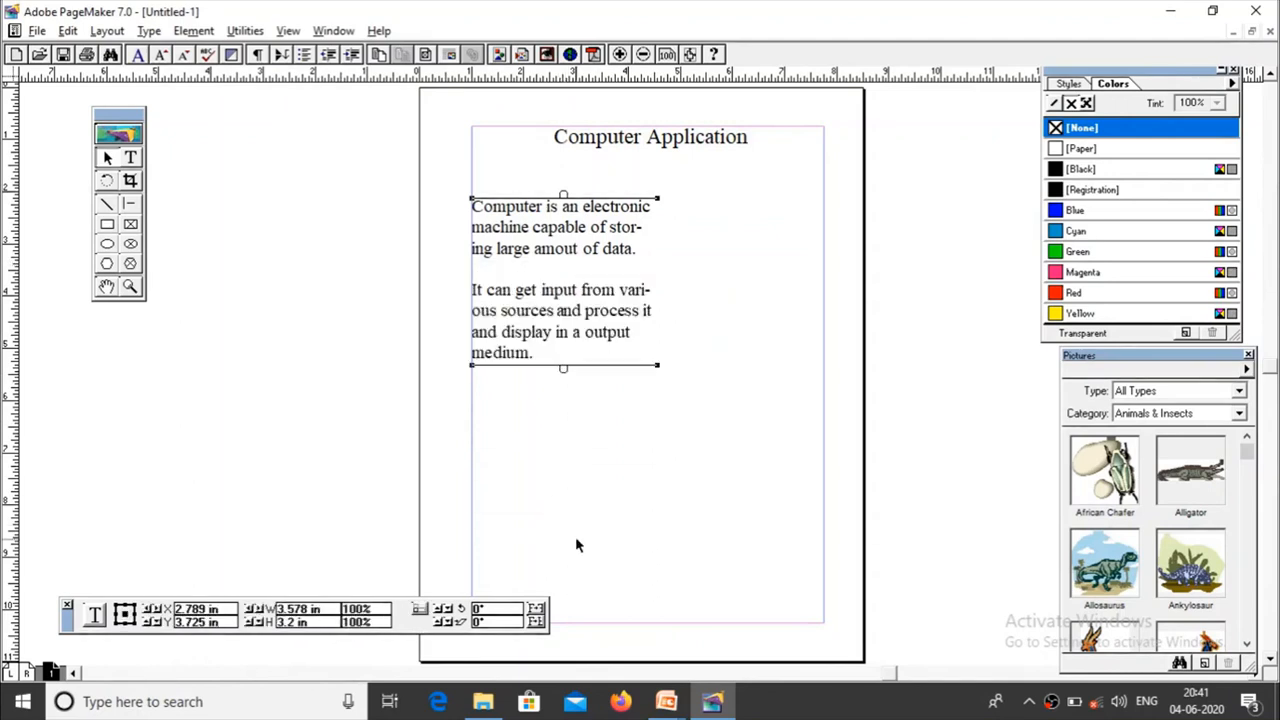
Step: Remove the blank line before "It can get input" and select the body text block
click(132, 160)
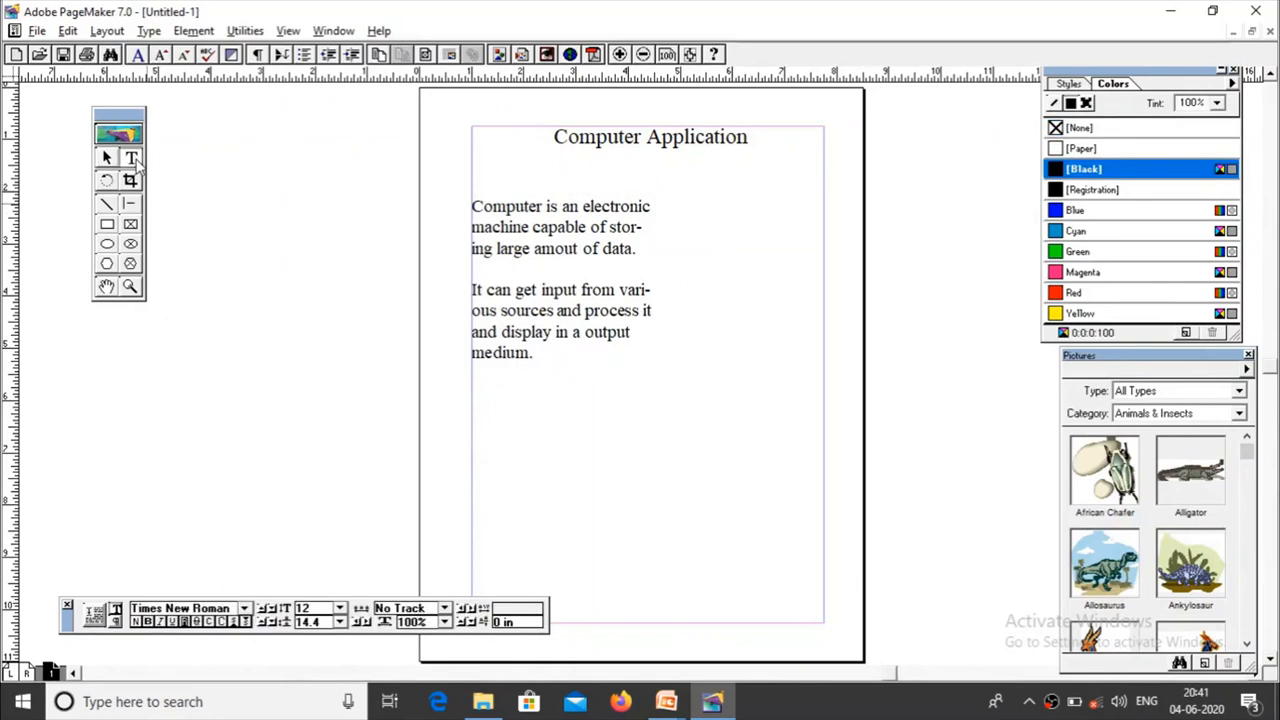
click(476, 290)
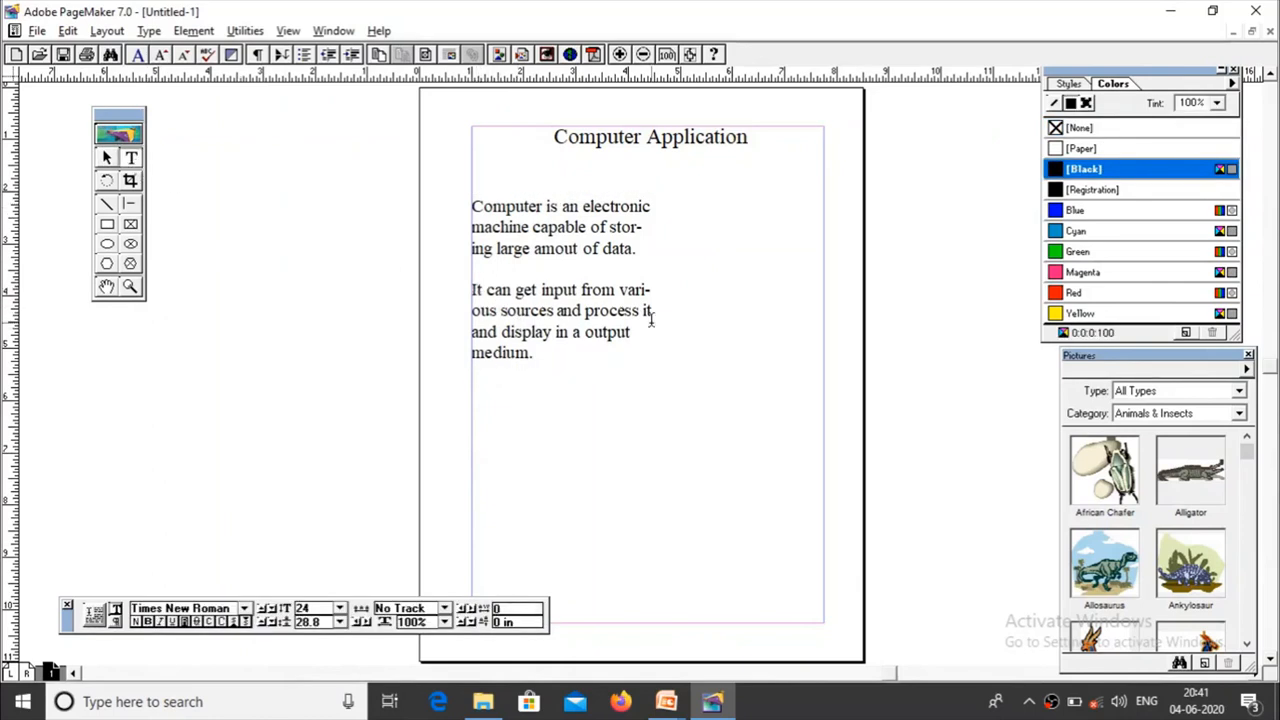
key(BackSpace)
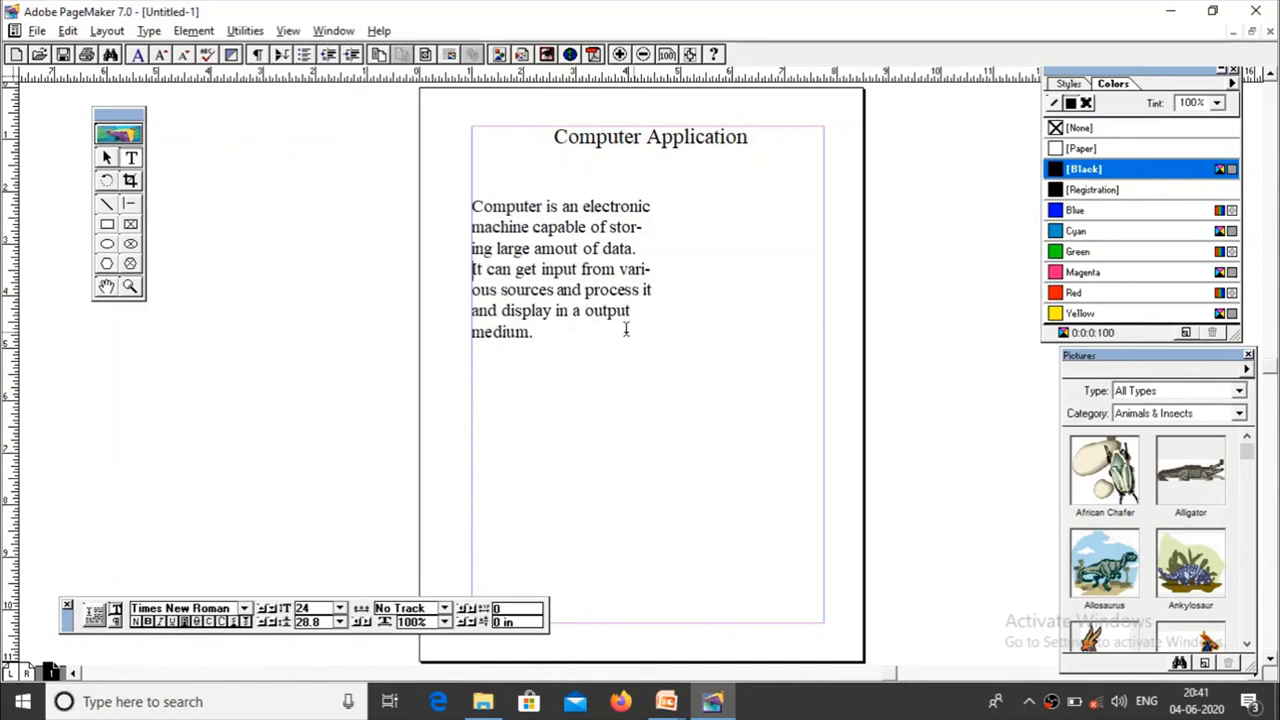
click(106, 158)
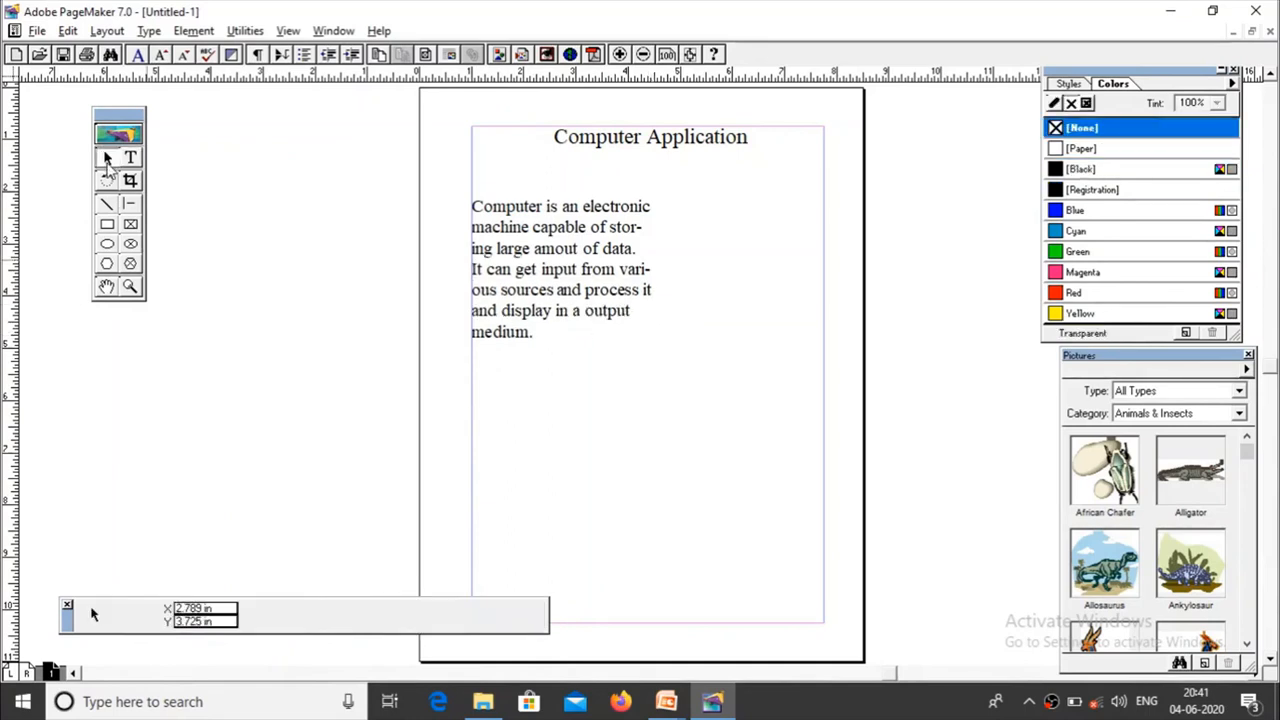
click(574, 270)
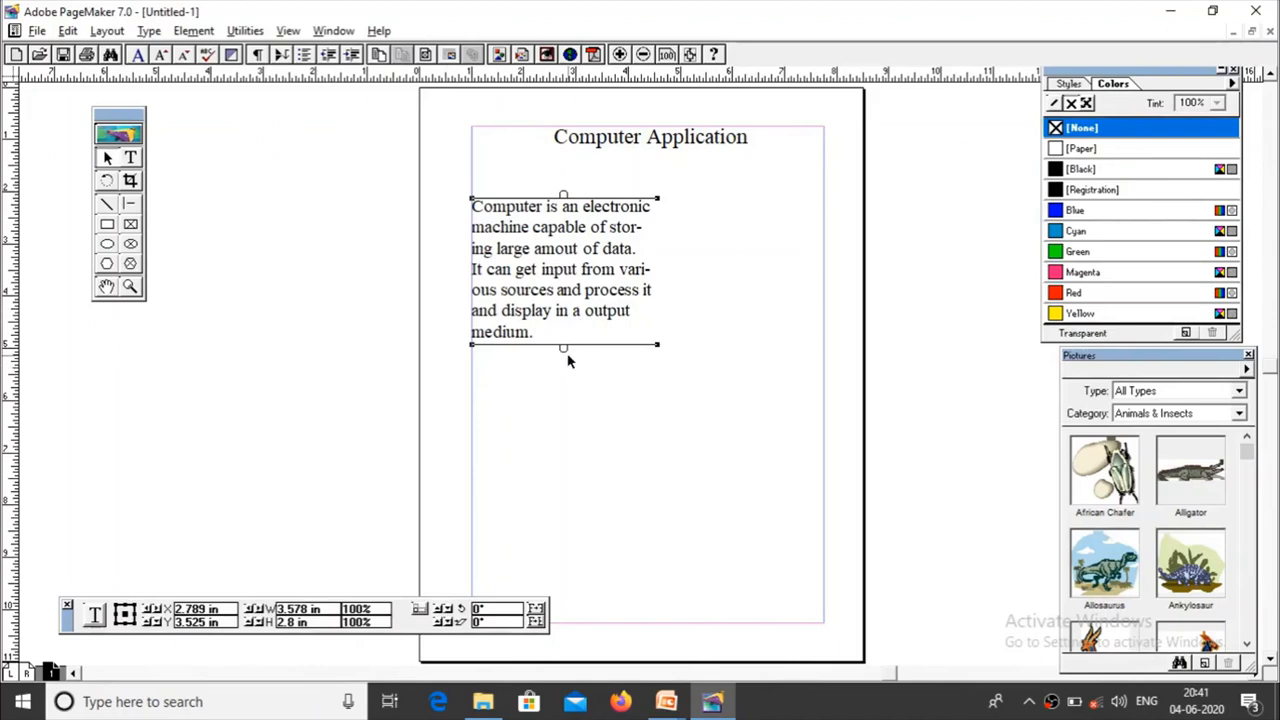
Step: Switch to the PowerPoint slide show, read the Placing (Importing) Text slide, and return to PageMaker
key(alt+Tab)
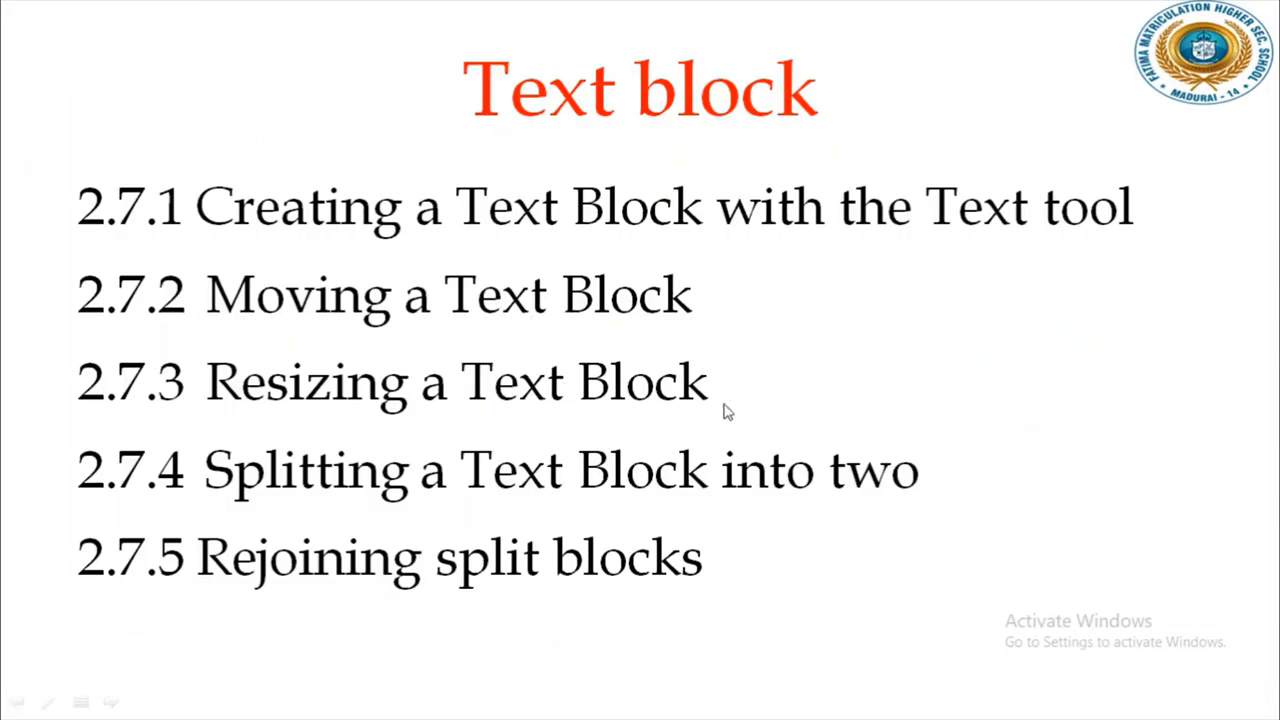
click(776, 369)
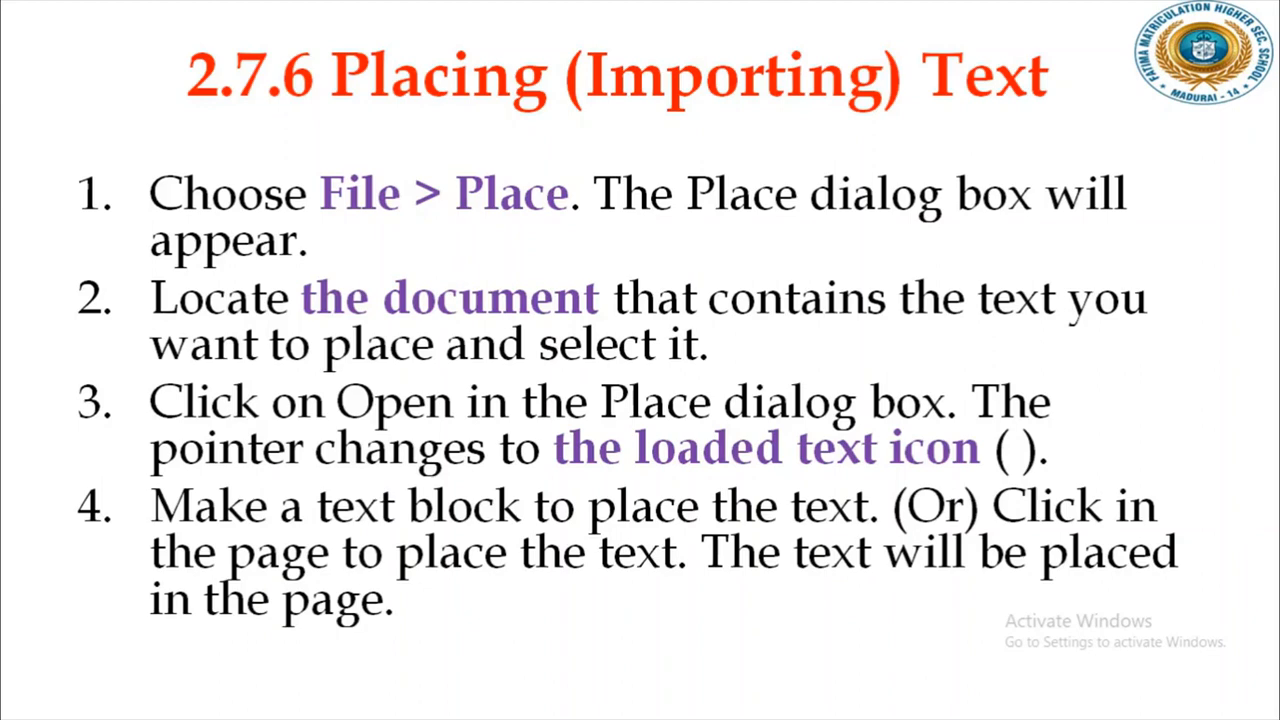
key(alt+Tab)
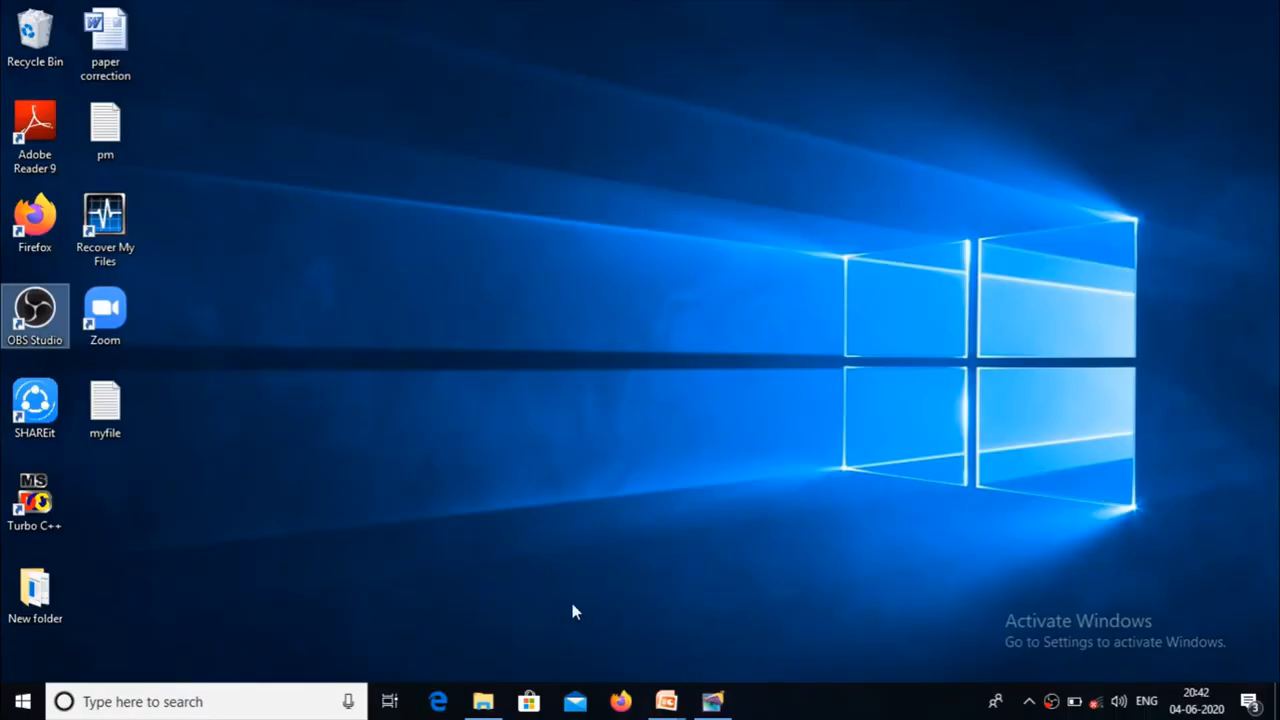
Step: Open the myfile text document from the desktop in Notepad, maximize its window and look through its contents
click(105, 405)
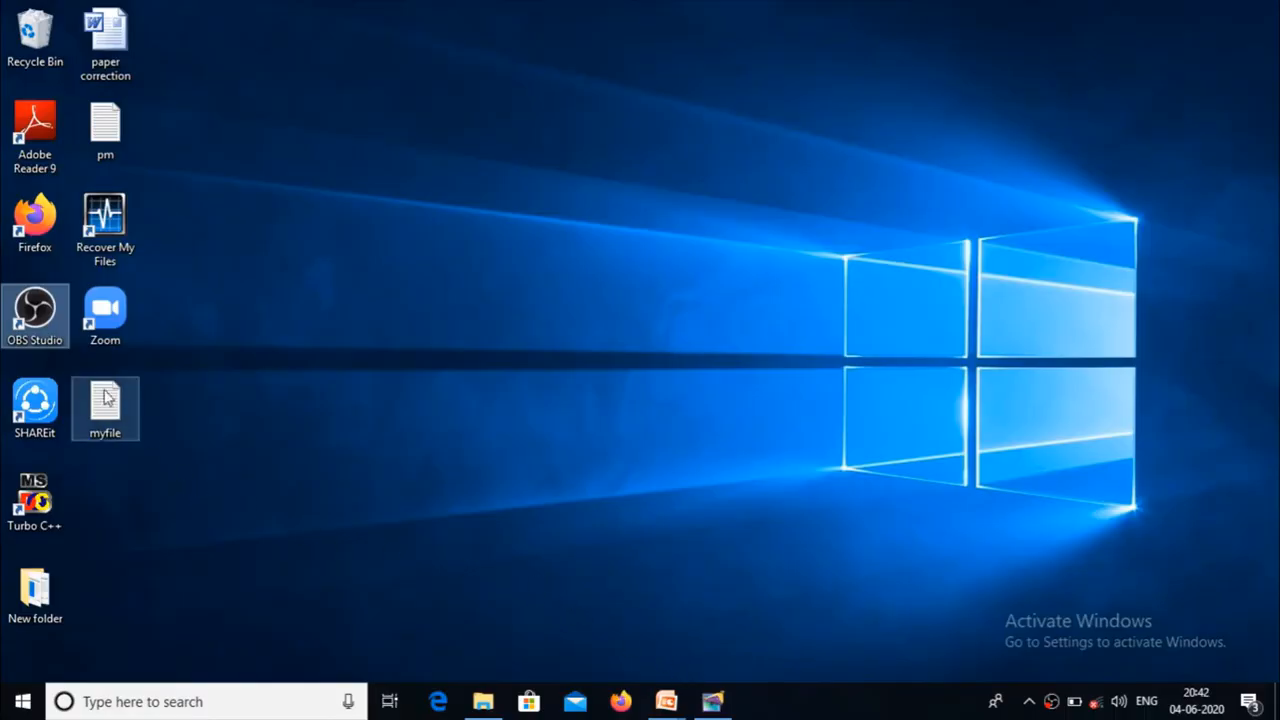
double_click(105, 405)
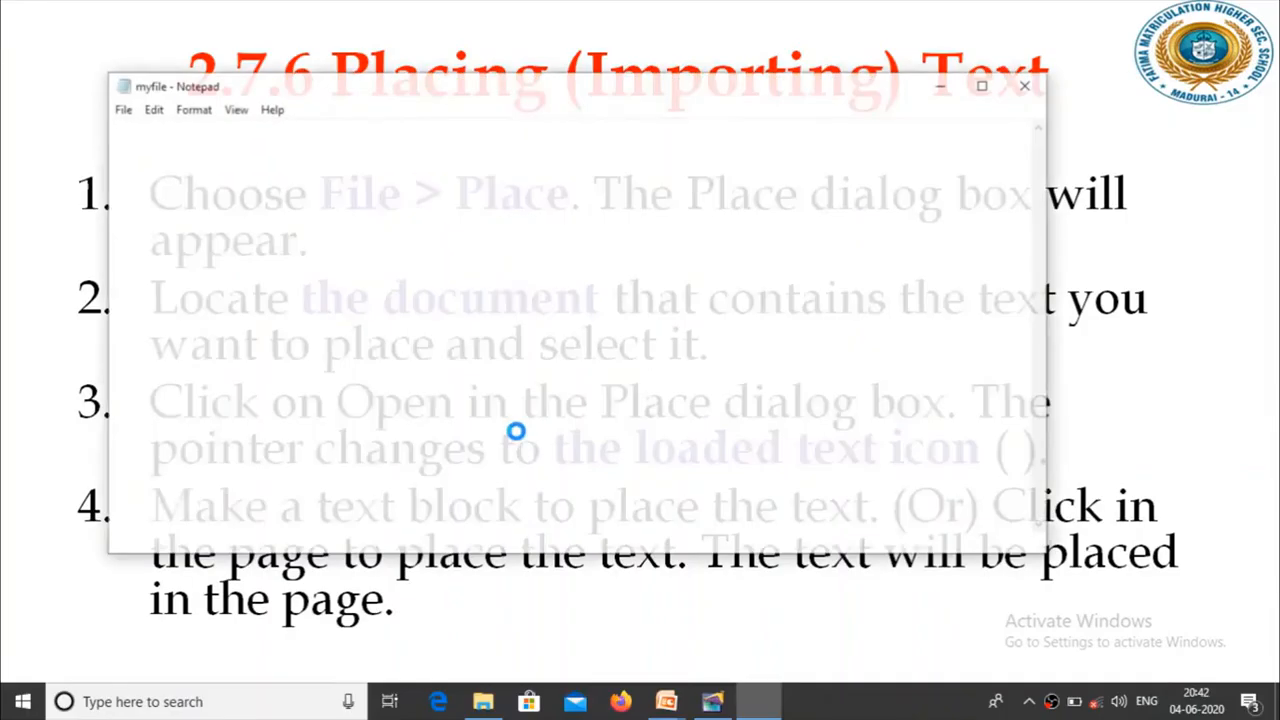
click(985, 84)
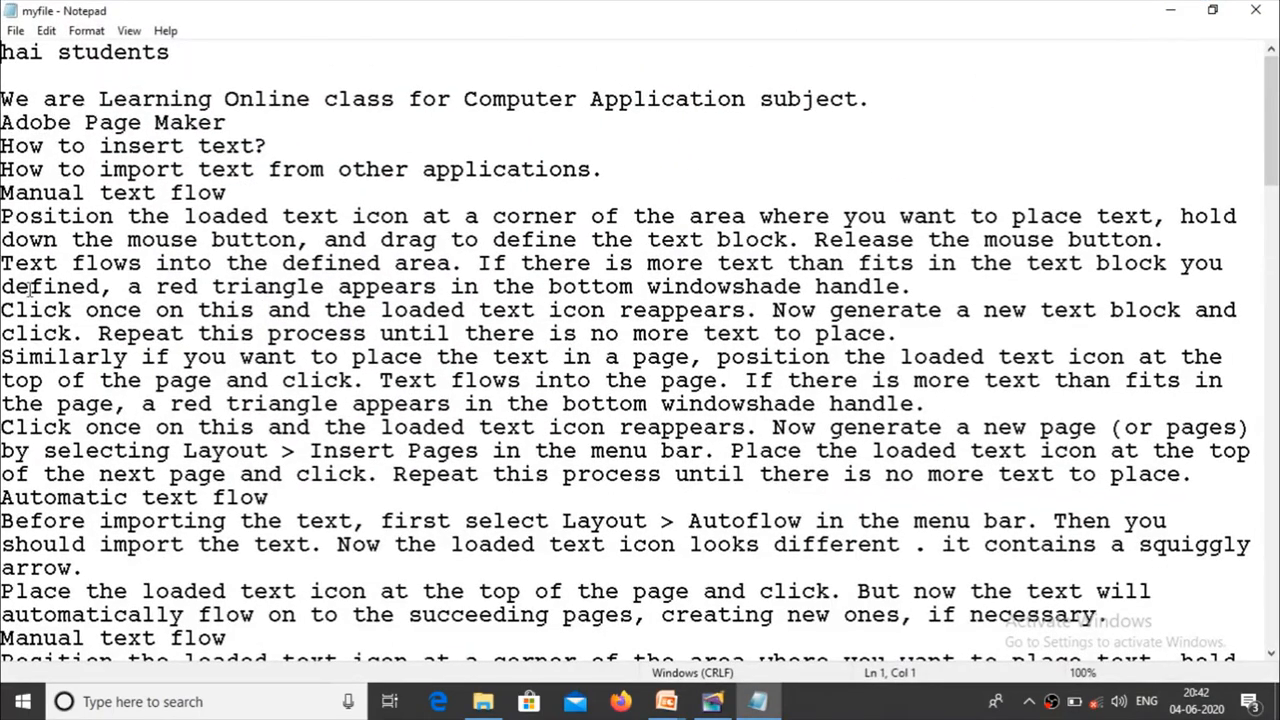
scroll(3, 347, down, 2)
scroll(3, 347, up, 1)
scroll(5, 345, up, 3)
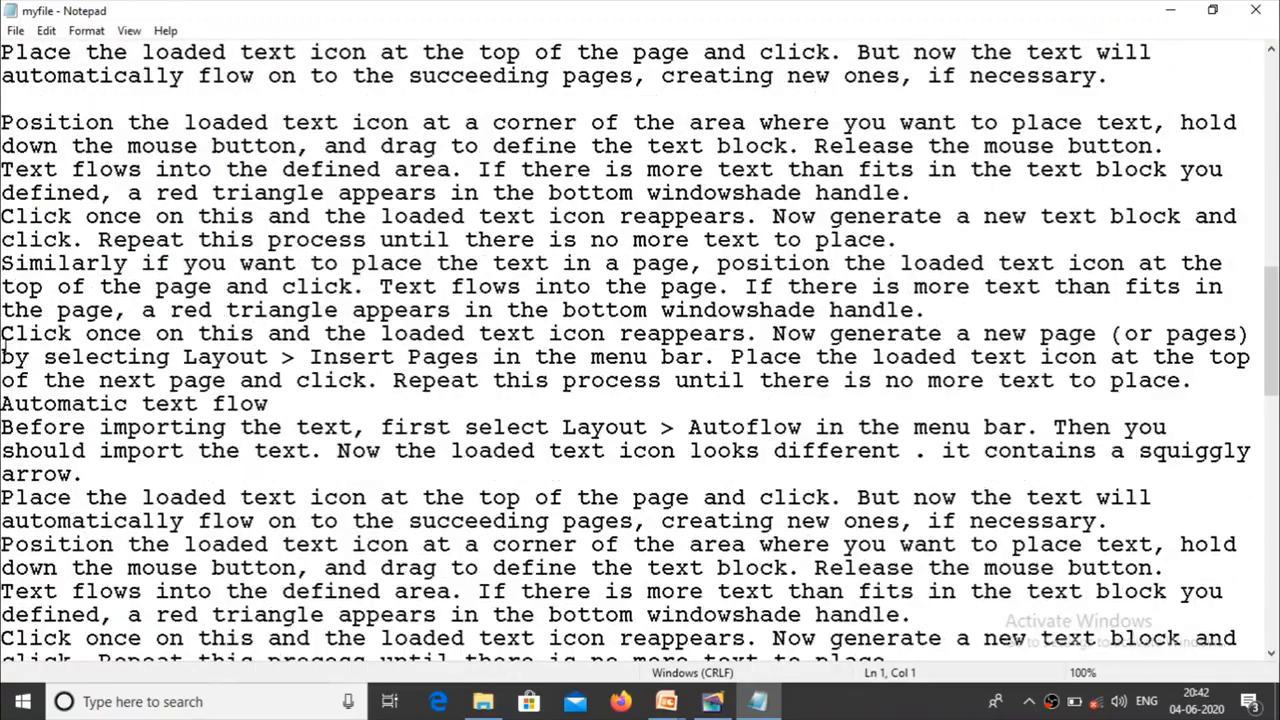
Step: Delete the repeated text in myfile from line 26 to the end and return to the start of the document
drag(3, 118, 3, 660)
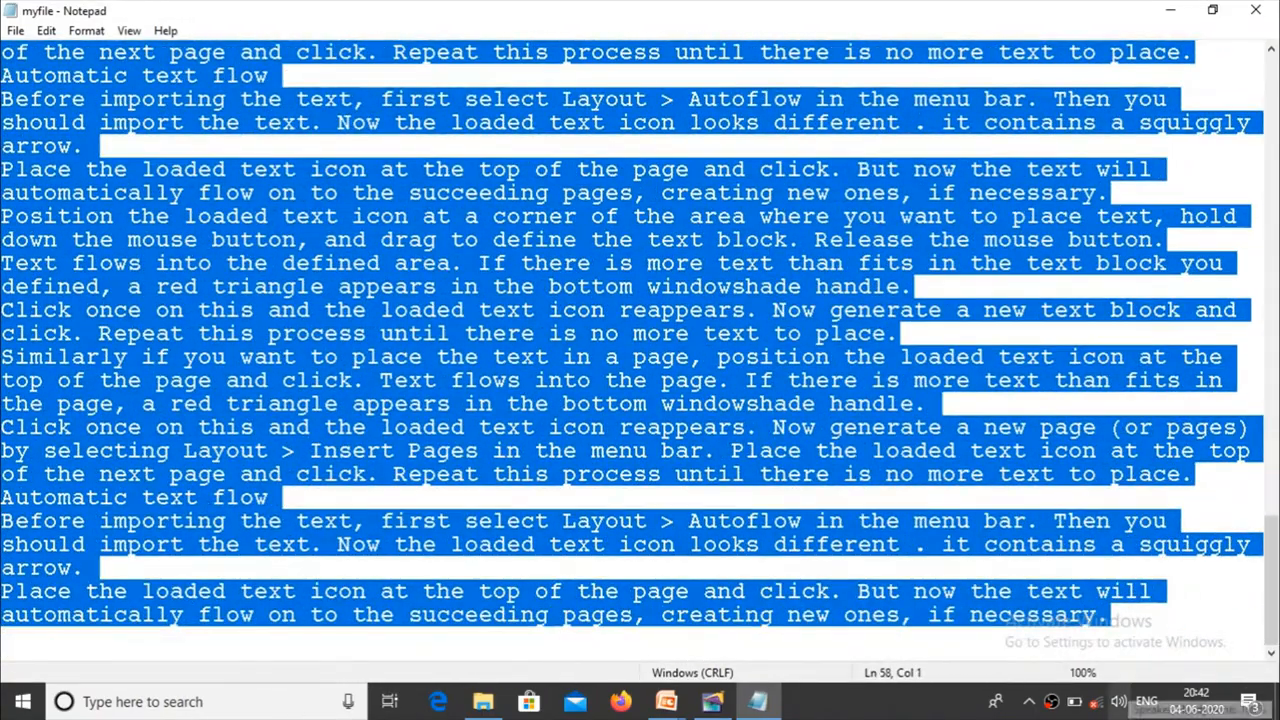
key(Delete)
scroll(401, 457, up, 5)
scroll(401, 457, up, 2)
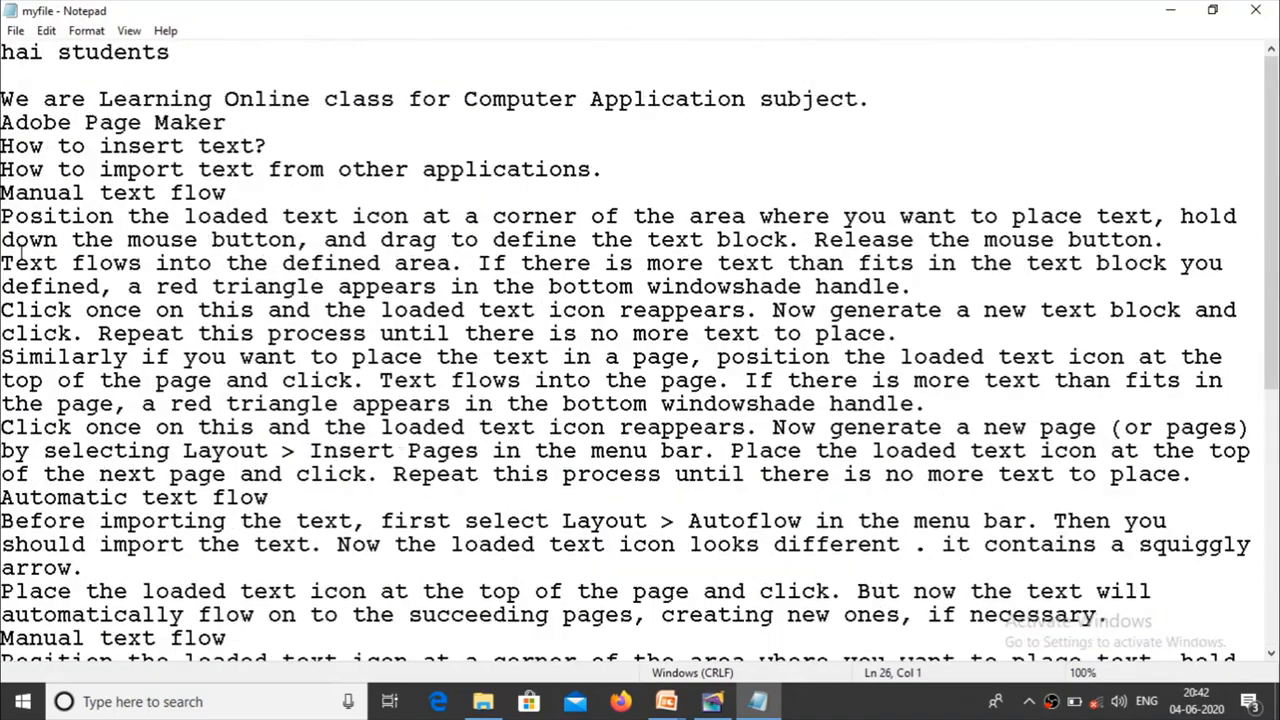
Step: Delete the repeated text below the second "Manual text flow" heading in myfile and save the file
scroll(34, 343, down, 3)
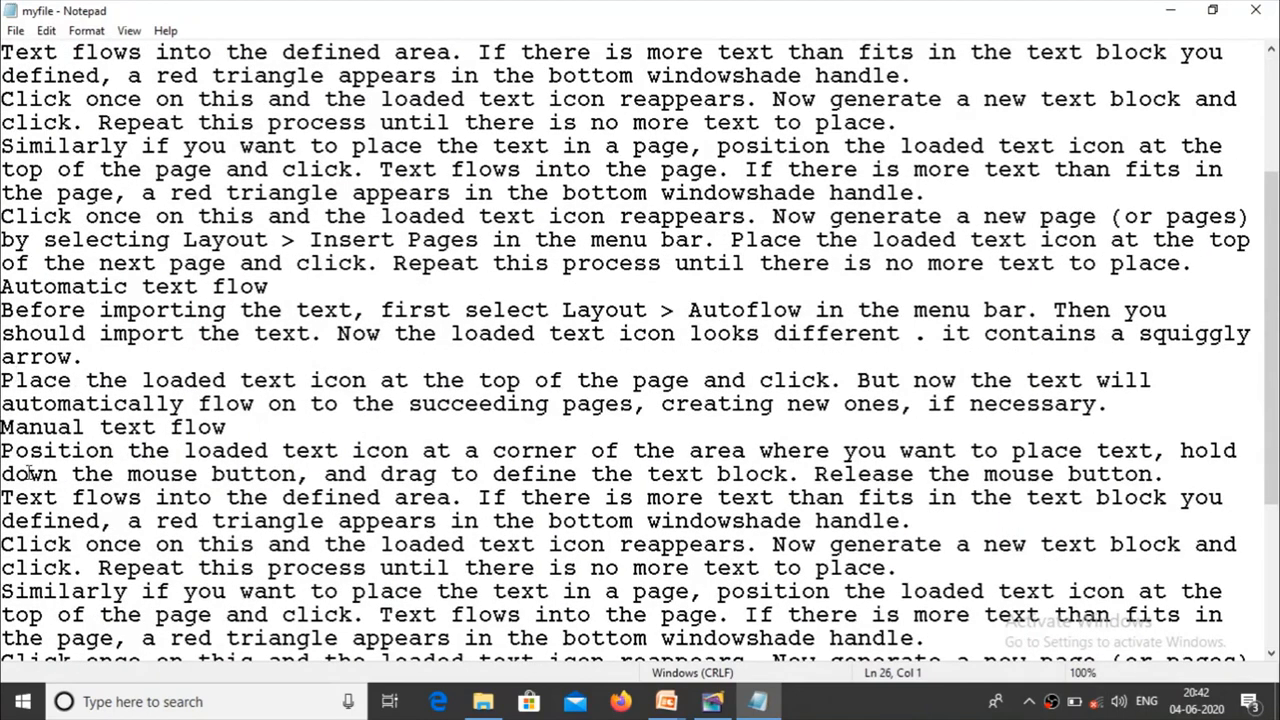
scroll(30, 472, down, 1)
drag(4, 380, 450, 670)
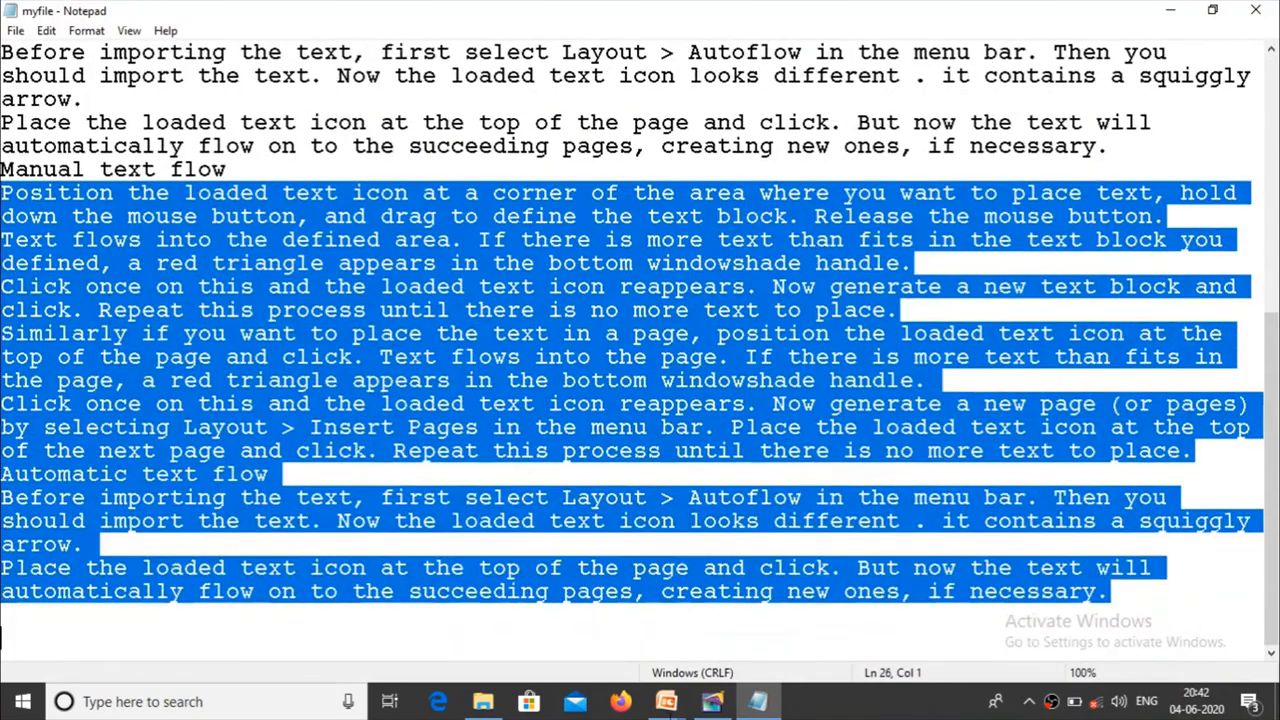
mouse_move(665, 701)
key(Delete)
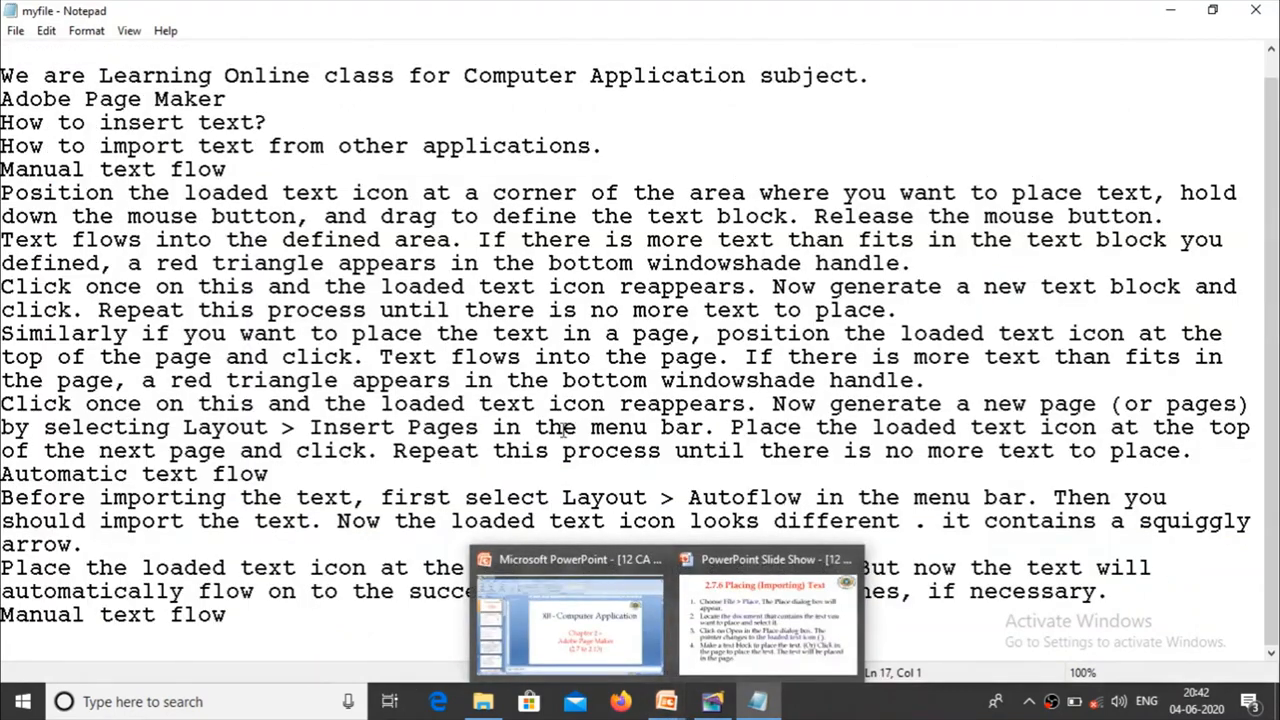
click(795, 147)
click(15, 30)
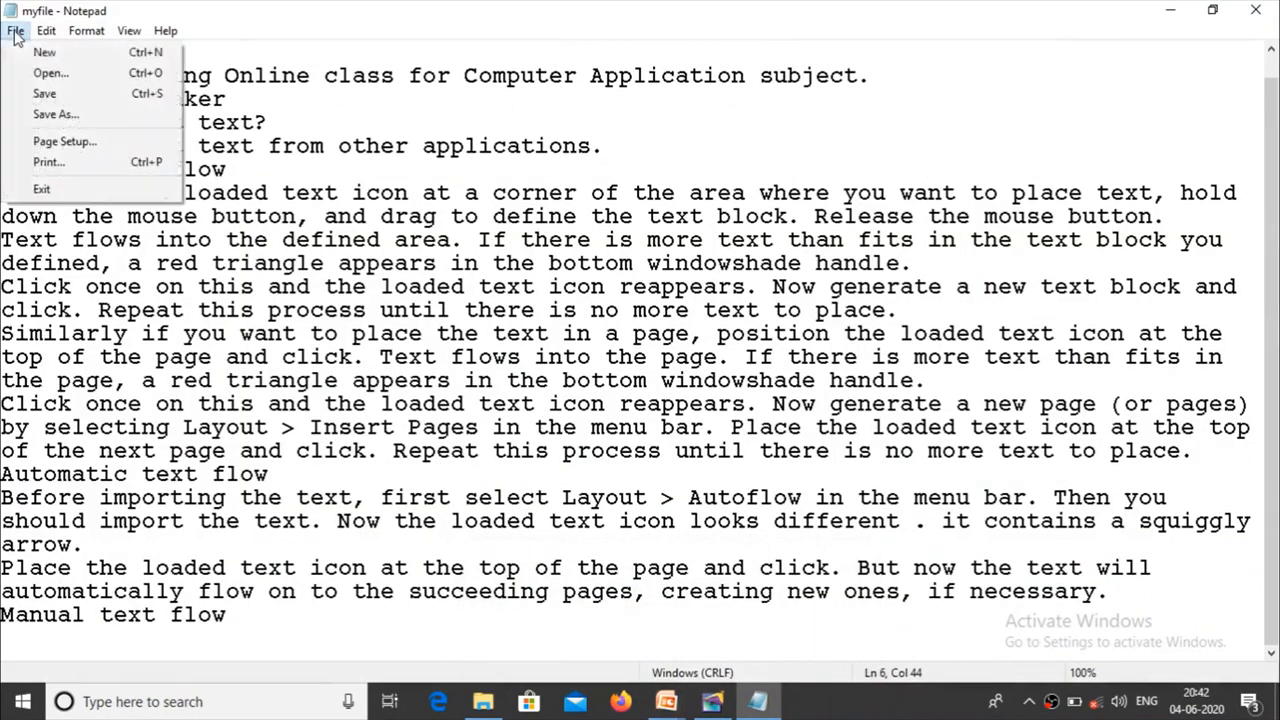
click(40, 95)
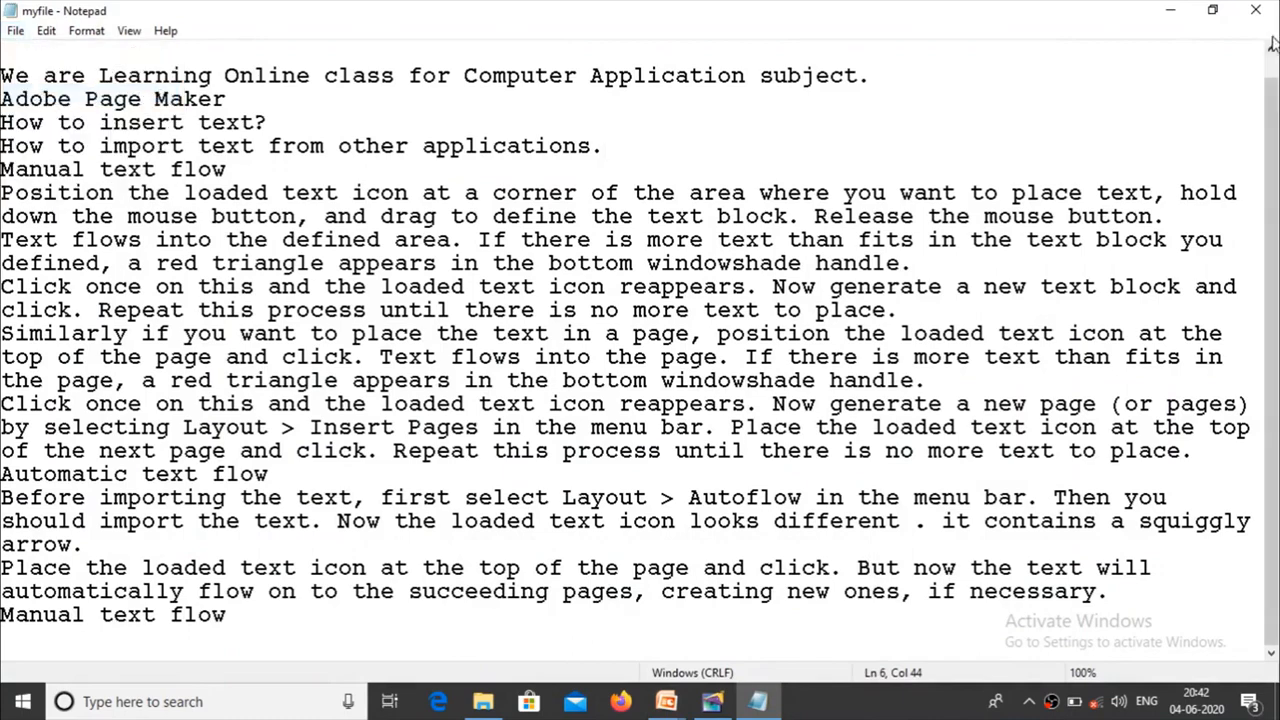
Step: Return to PageMaker by way of the slide show, move the Pictures palette below the Colors palette and deselect the body text block
key(alt+Tab)
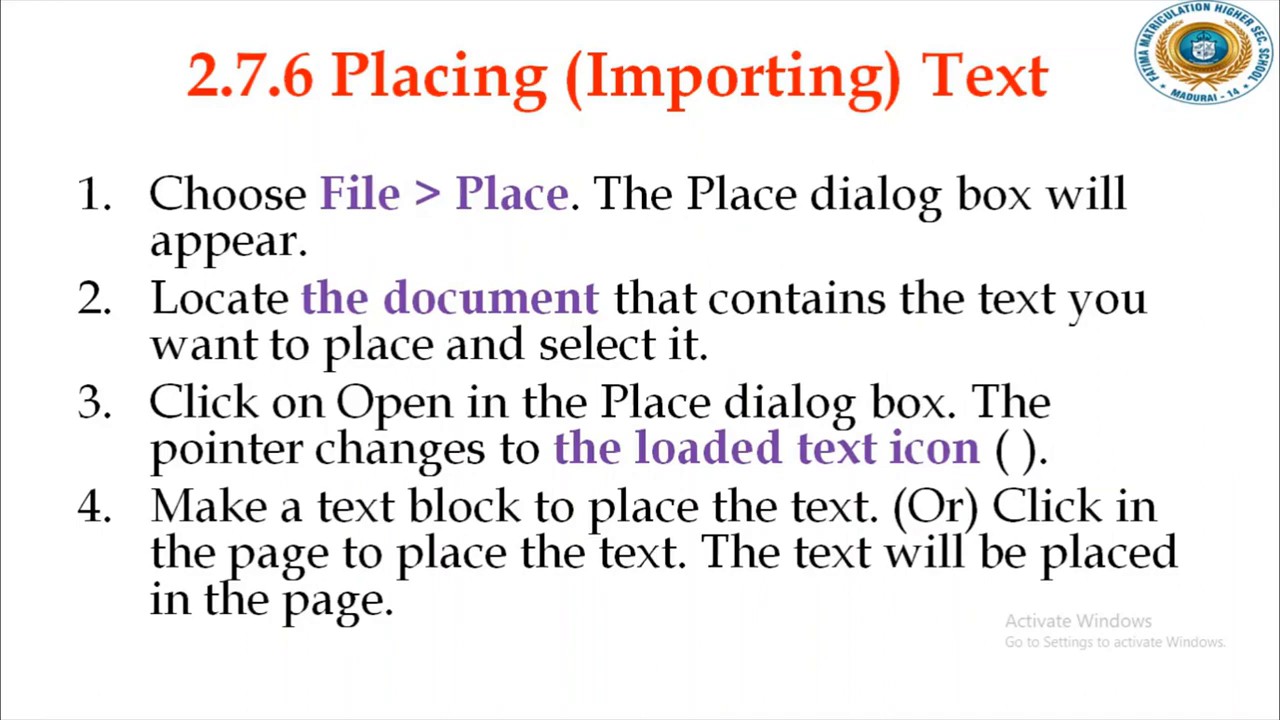
key(alt+Tab)
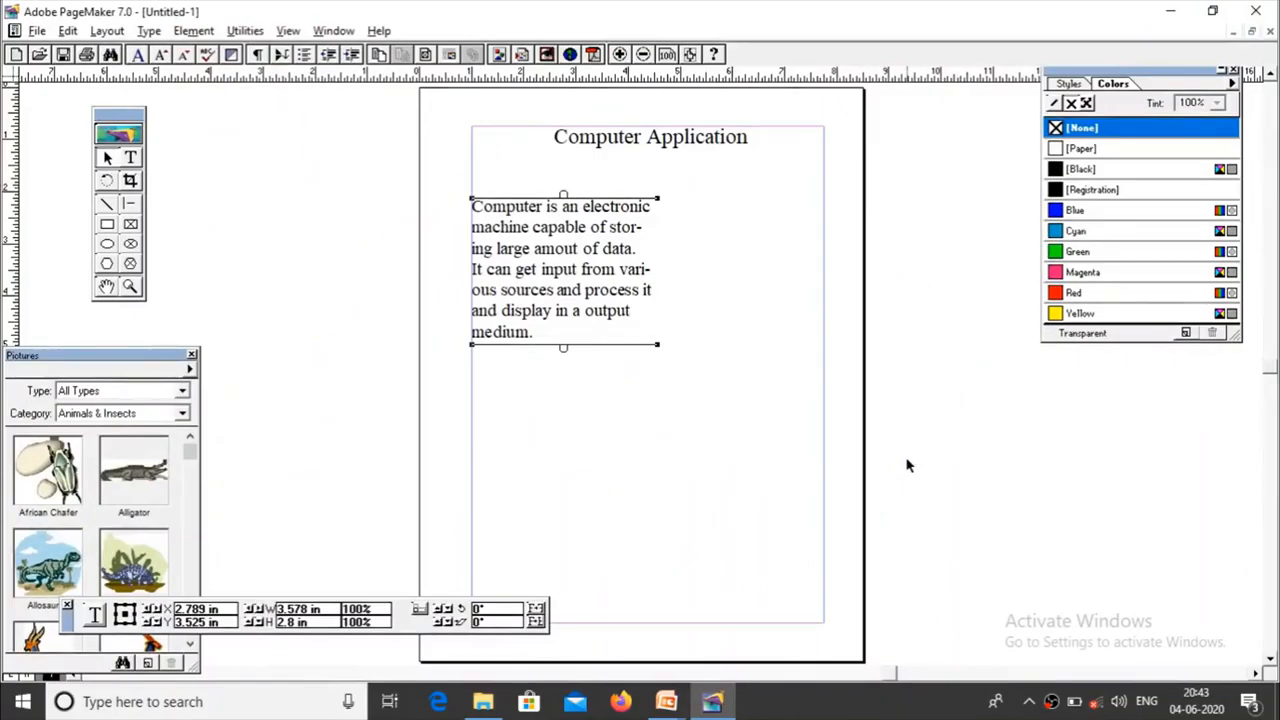
drag(129, 360, 1190, 388)
click(700, 403)
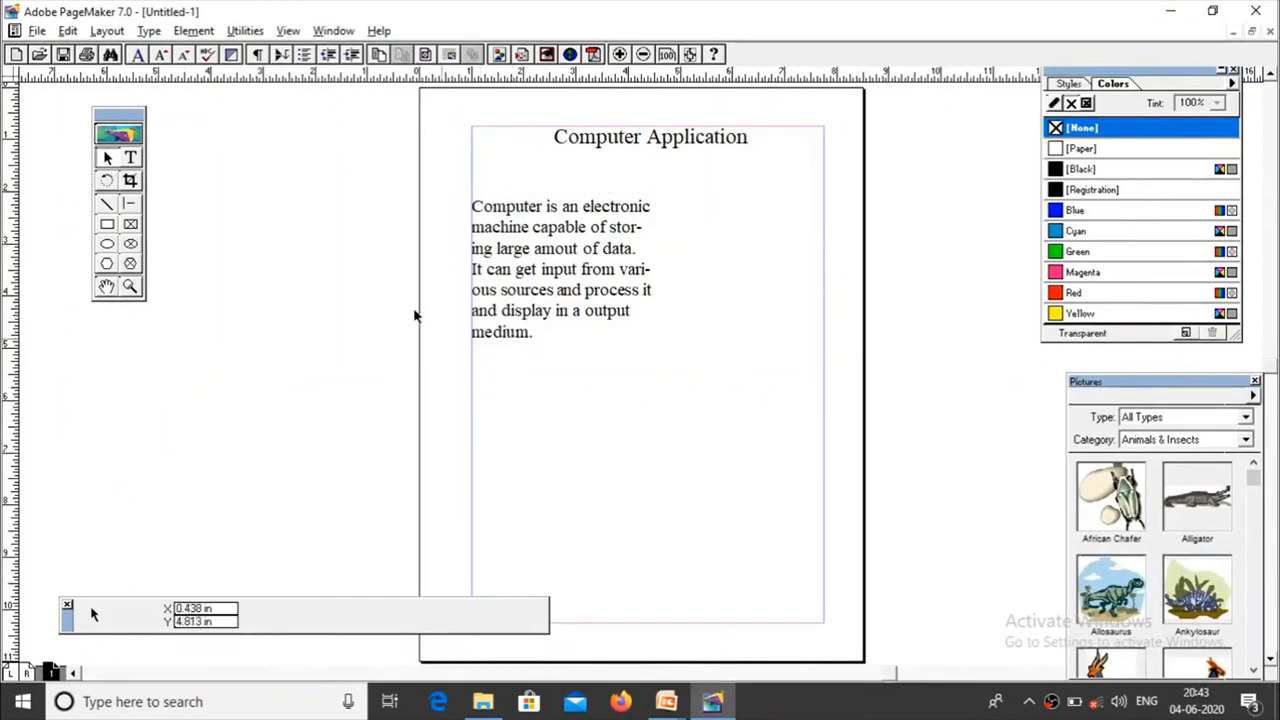
Step: Place the myfile text document from the desktop as a new story on page 1, just below the body text block
click(40, 31)
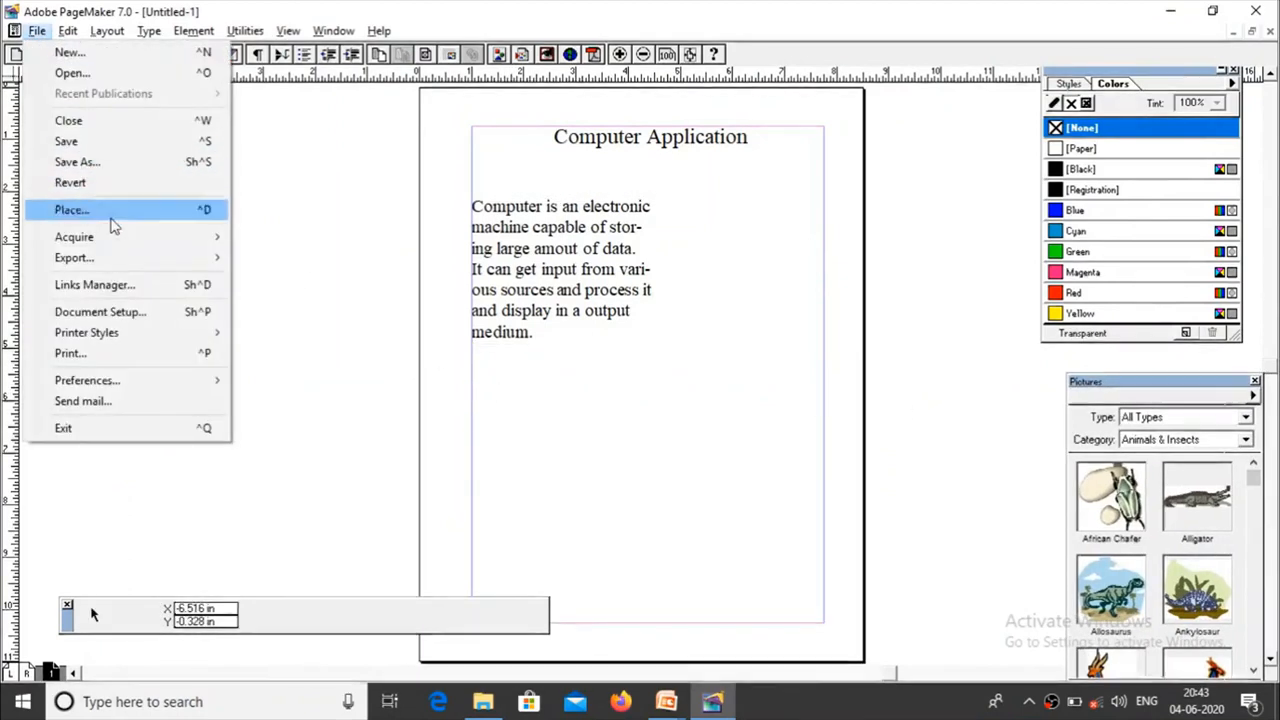
click(124, 212)
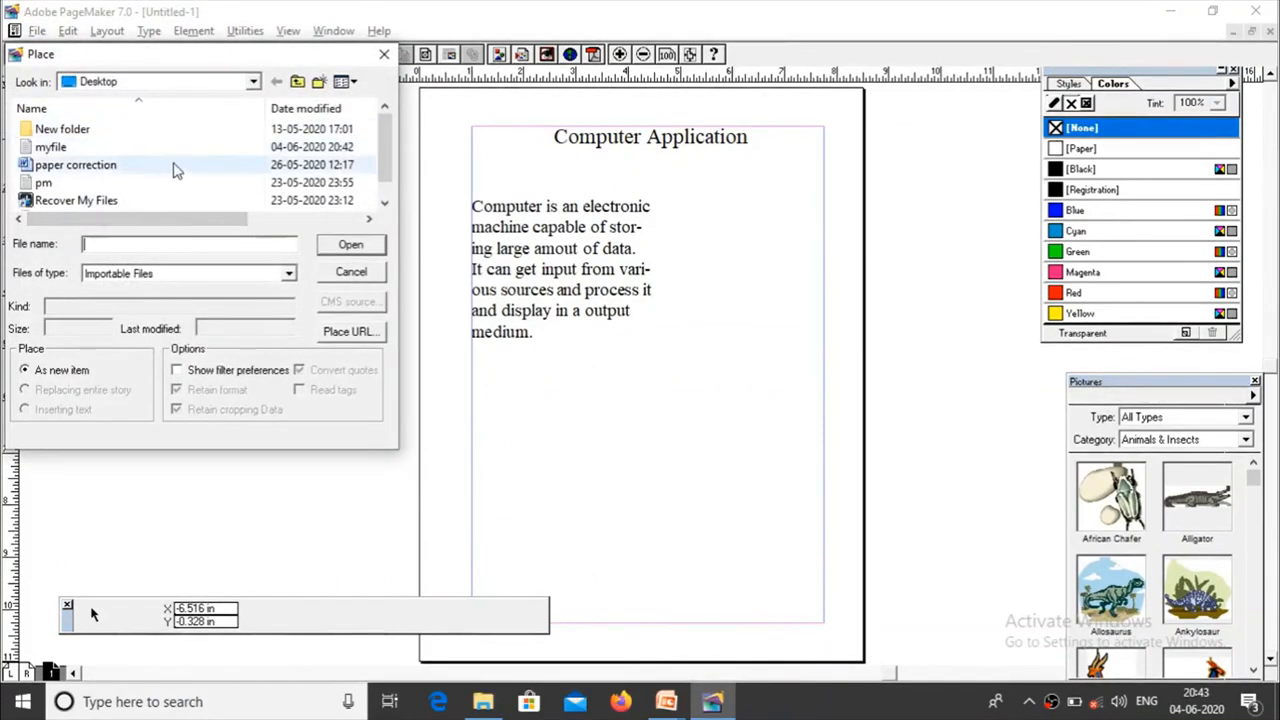
click(89, 150)
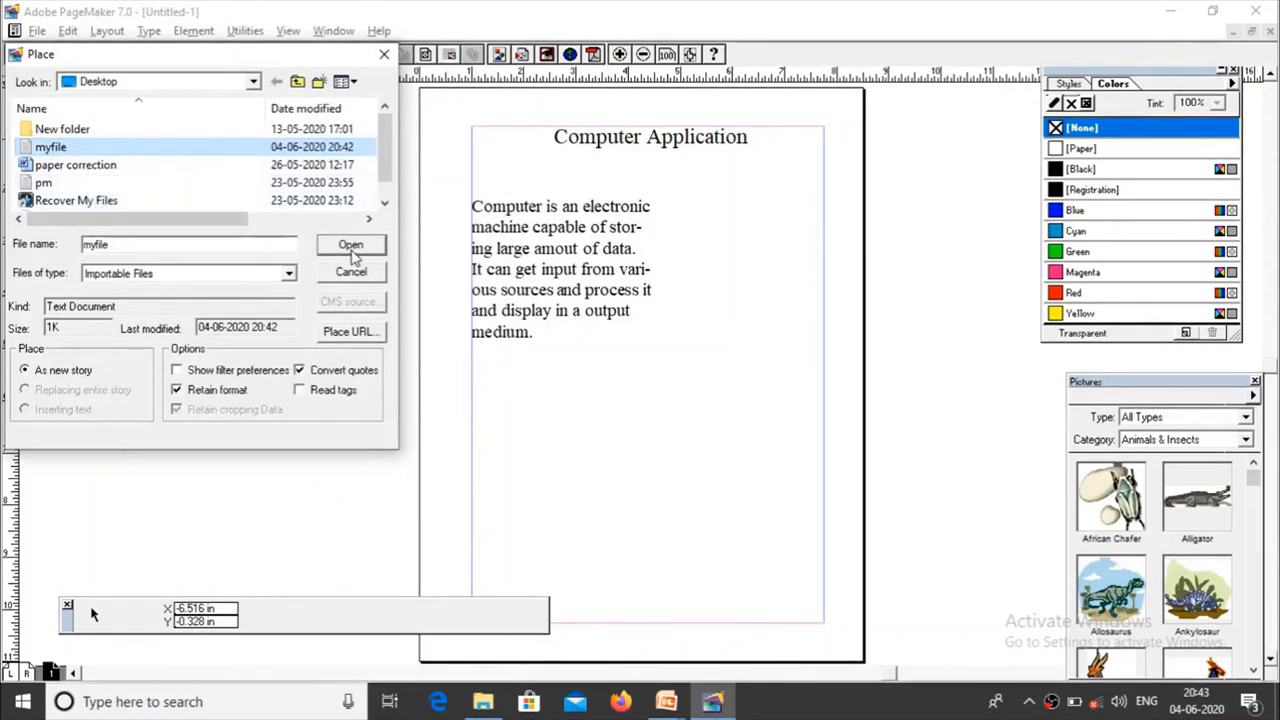
click(350, 247)
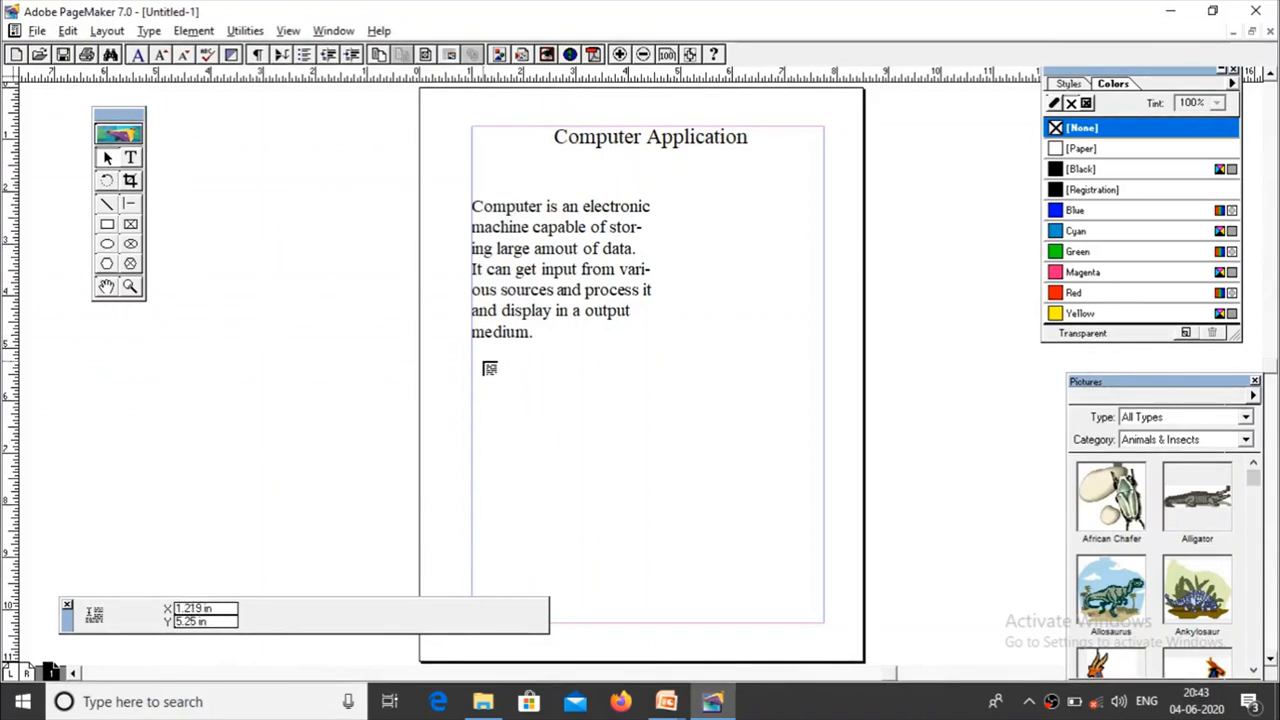
click(484, 363)
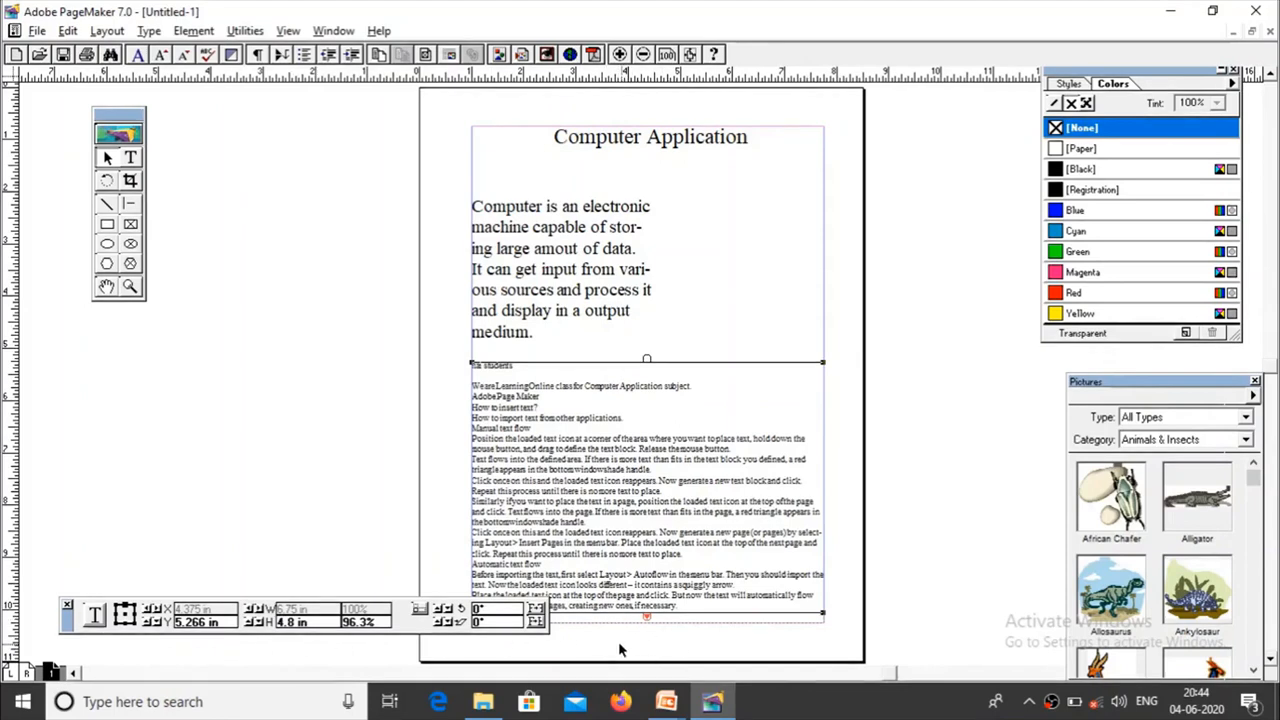
Step: Insert 1 page after the current page using the Document Master, look at the new page and return to page 1
click(105, 31)
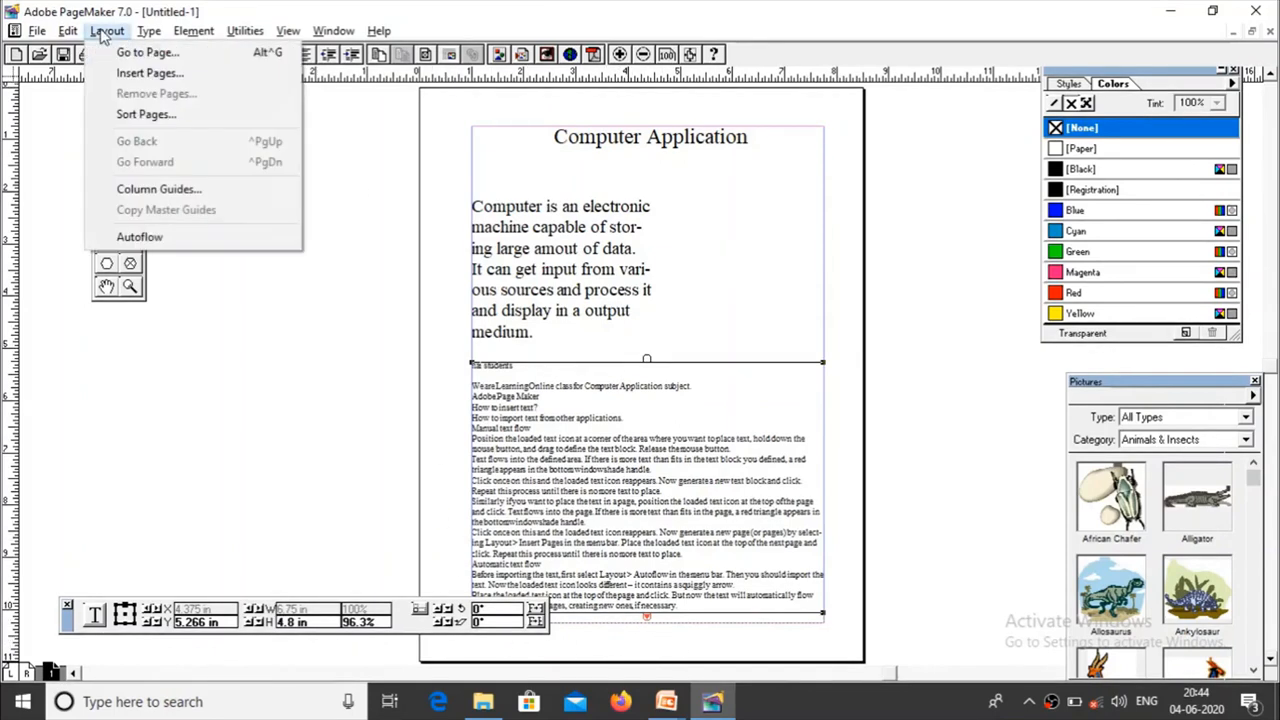
click(150, 74)
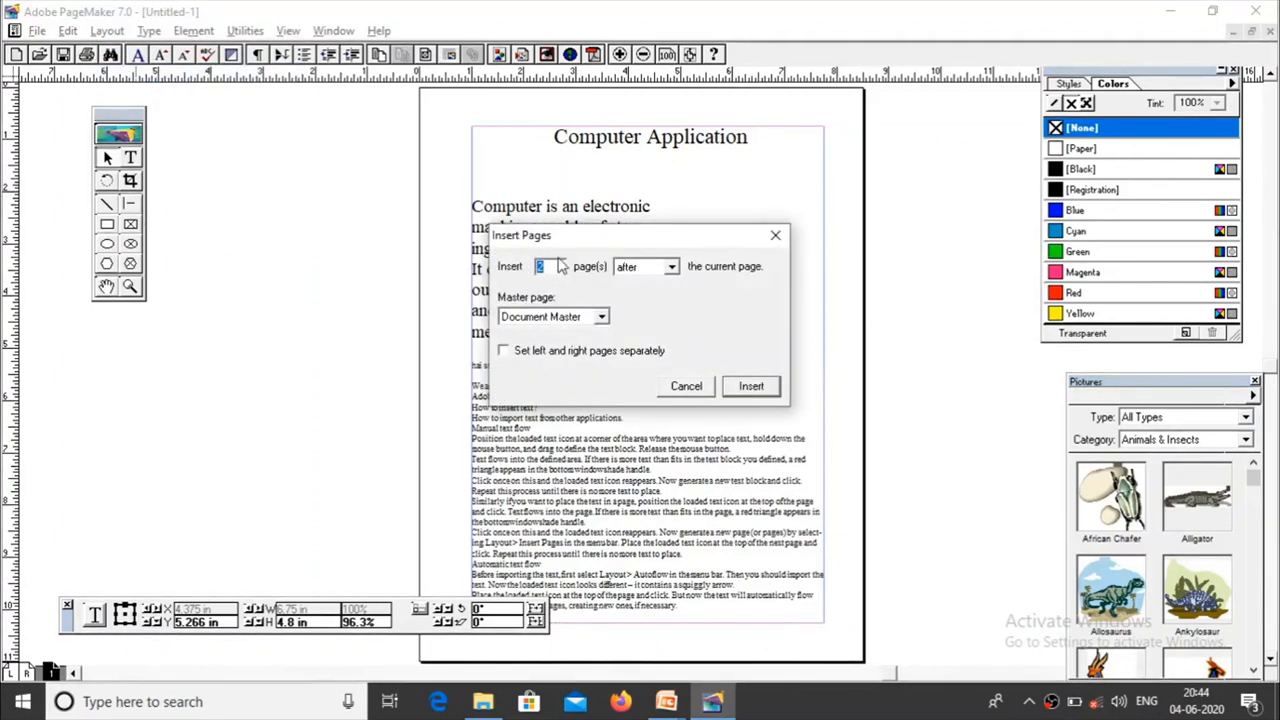
text(1)
click(750, 387)
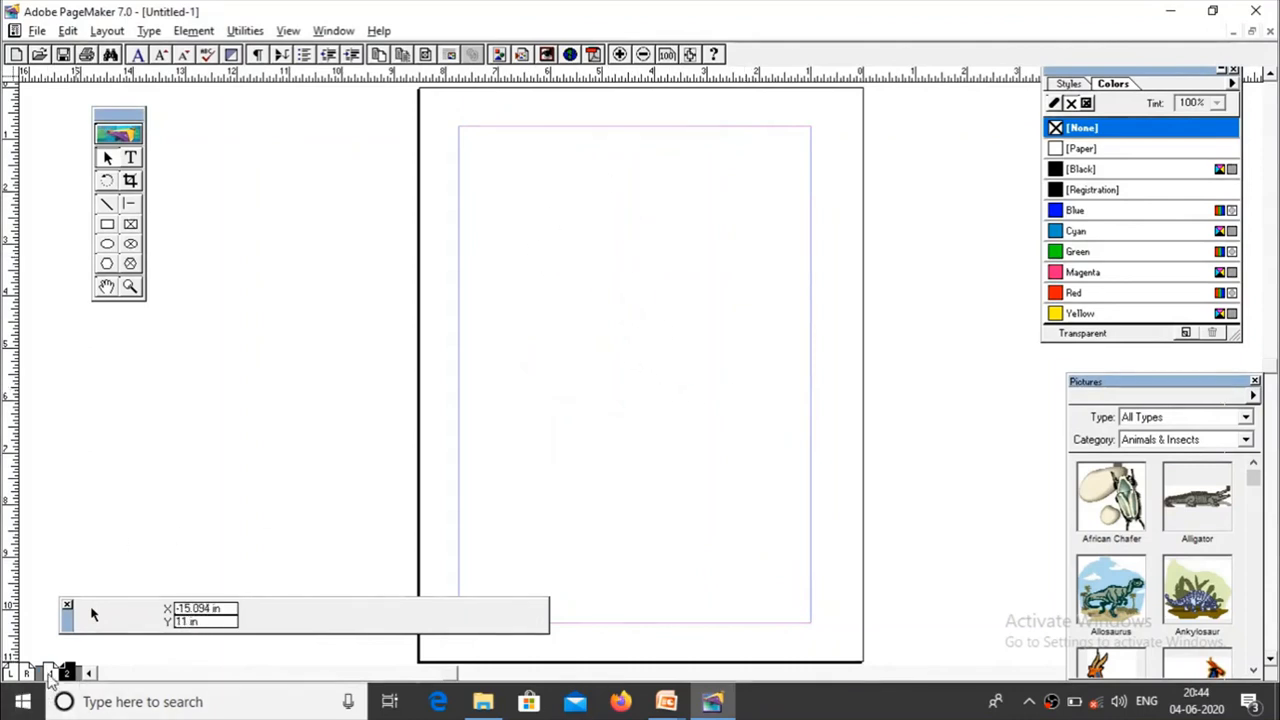
click(50, 674)
click(65, 674)
click(50, 674)
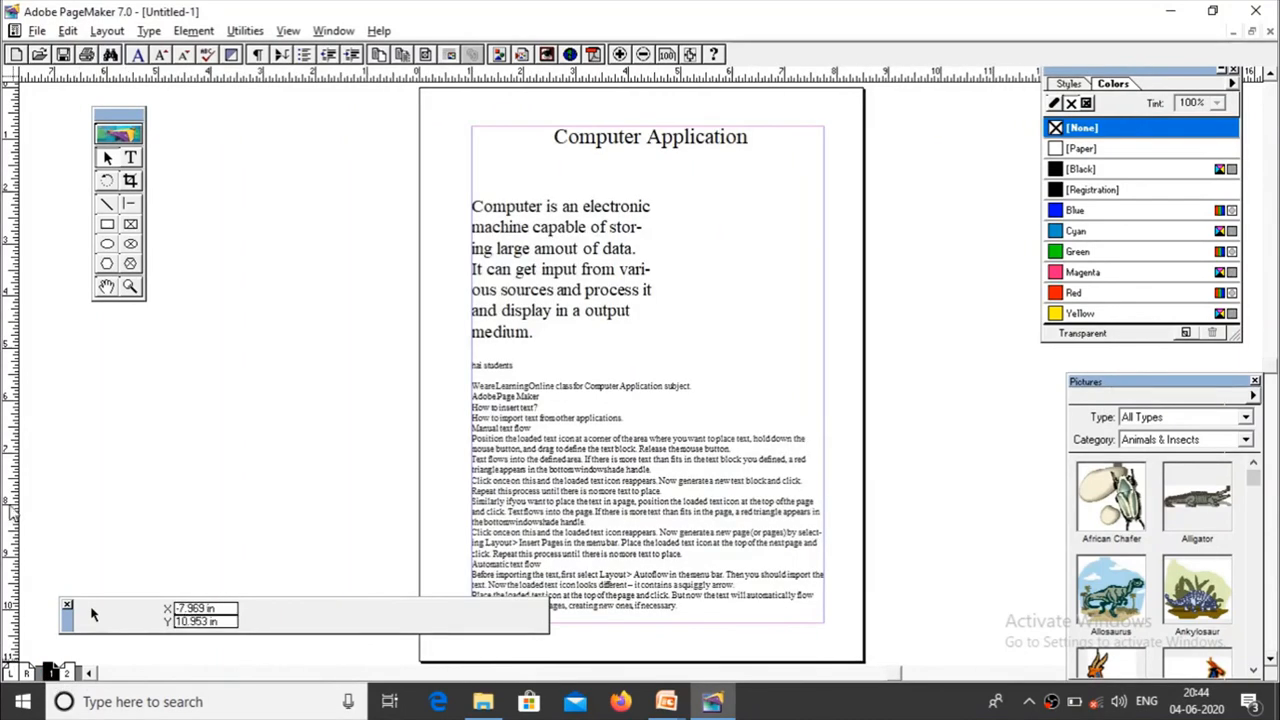
Step: Load the overflow text from the imported text block on page 1 and place it at the top margin of page 2
click(545, 520)
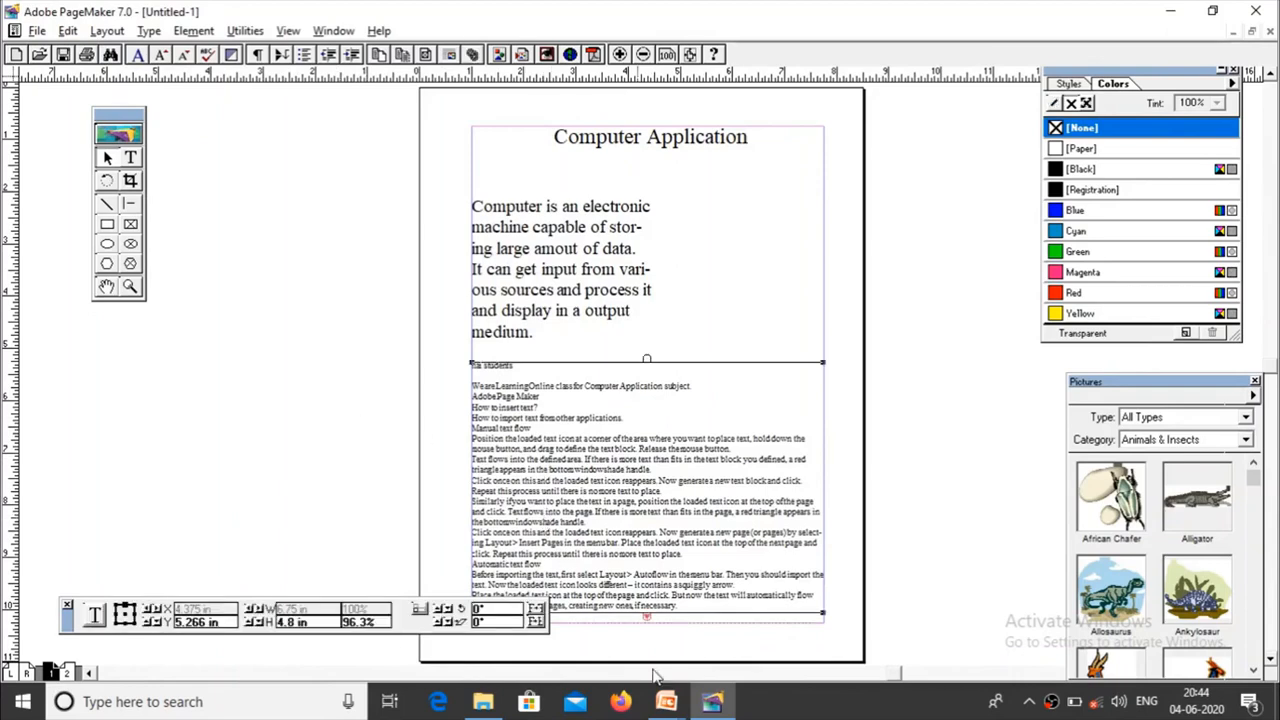
click(646, 619)
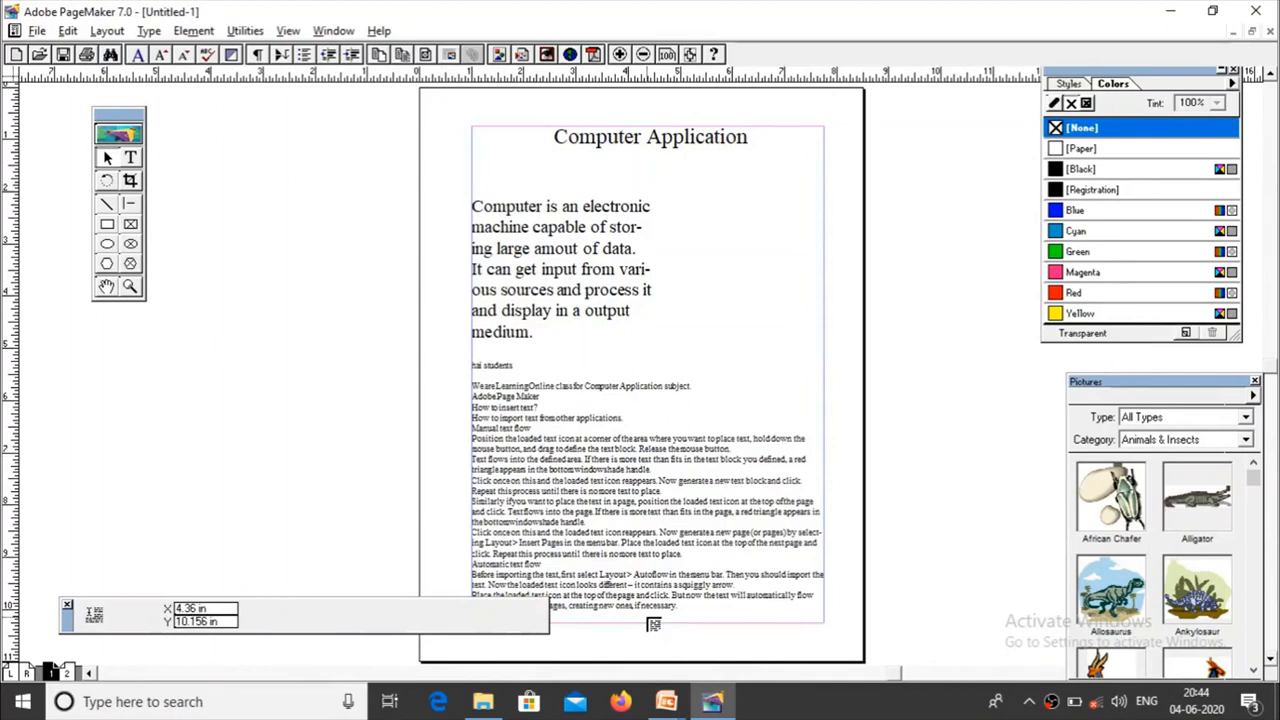
click(68, 673)
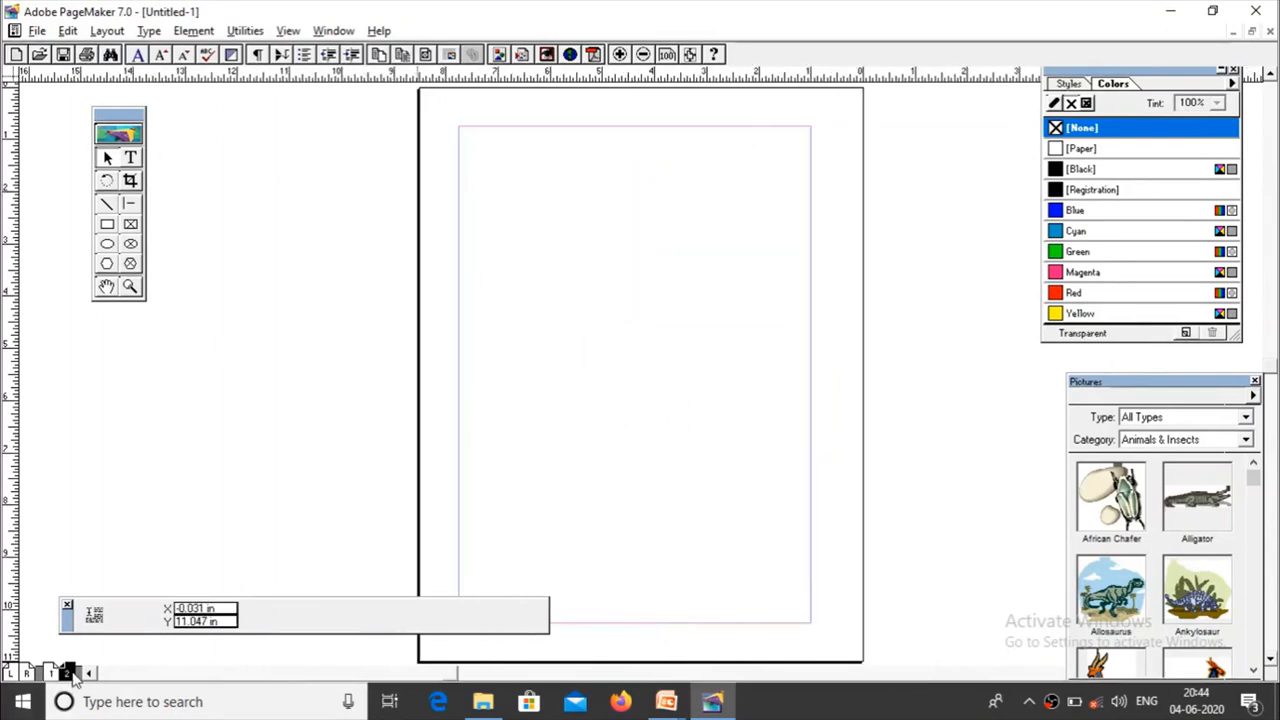
click(468, 135)
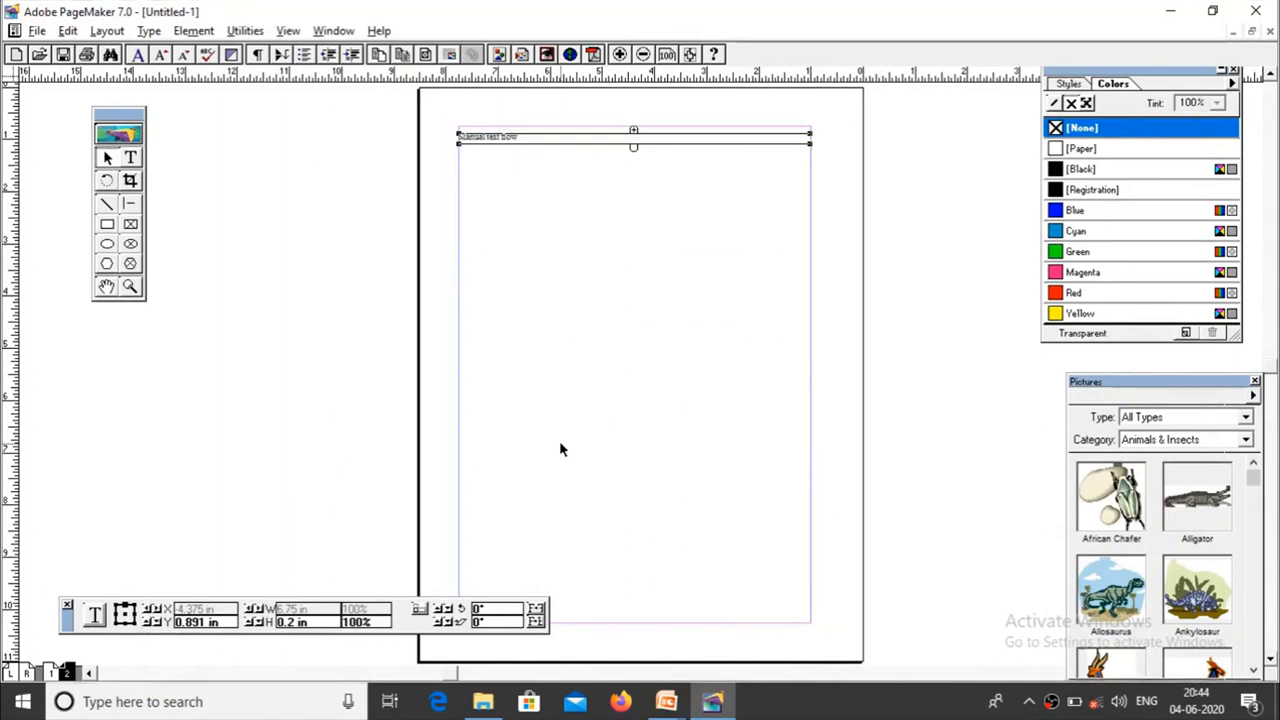
Step: Extend the imported text block on page 1 up to the body text, making it about 5 in high, and try extending its lower edge
click(53, 672)
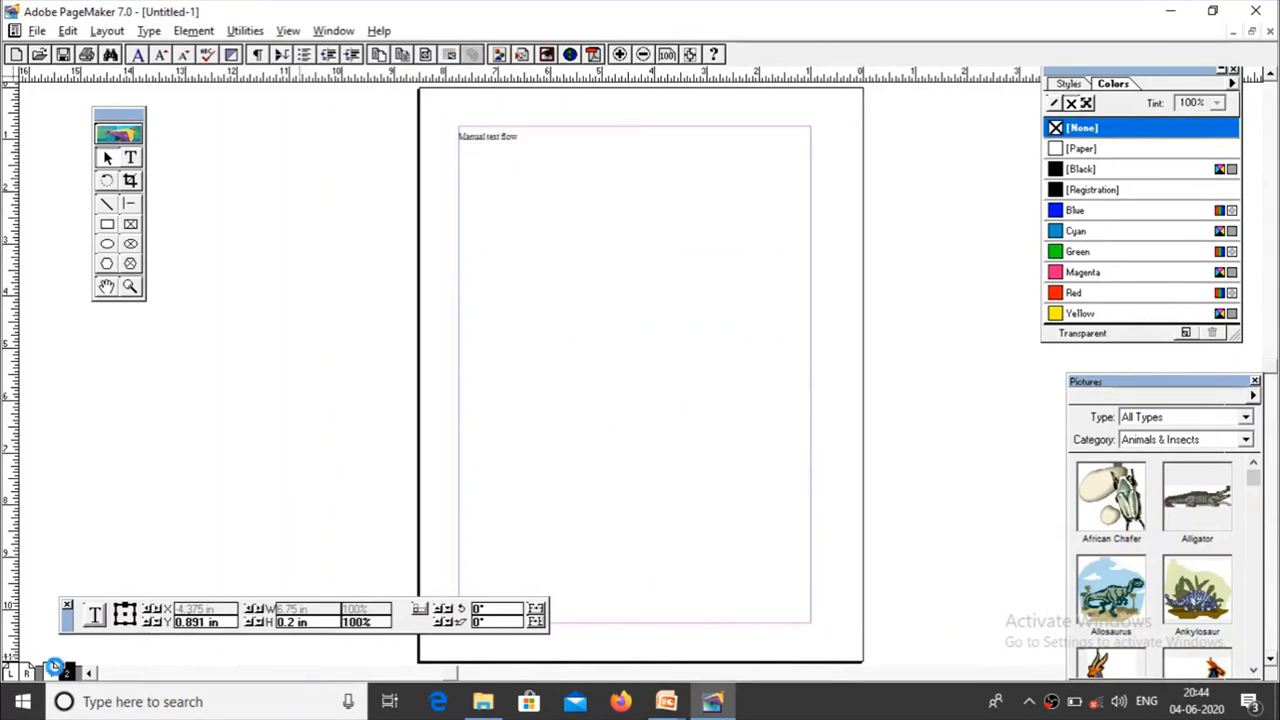
click(748, 497)
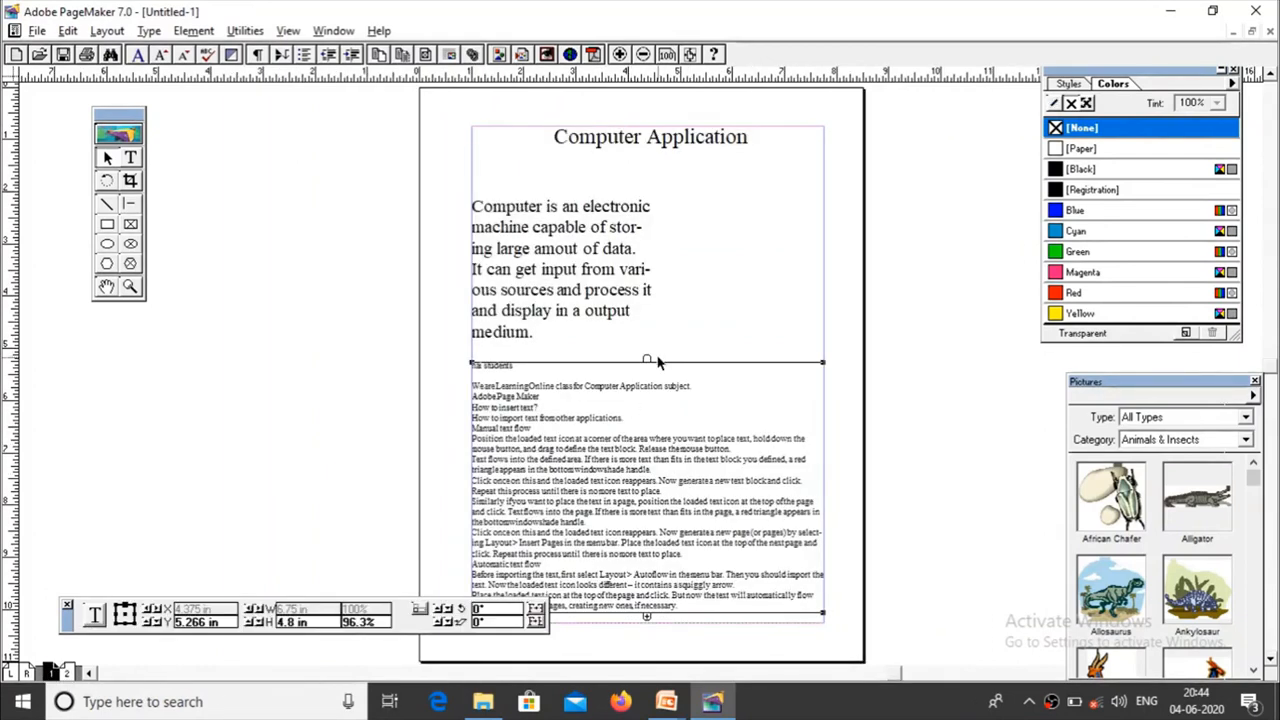
drag(648, 358, 647, 345)
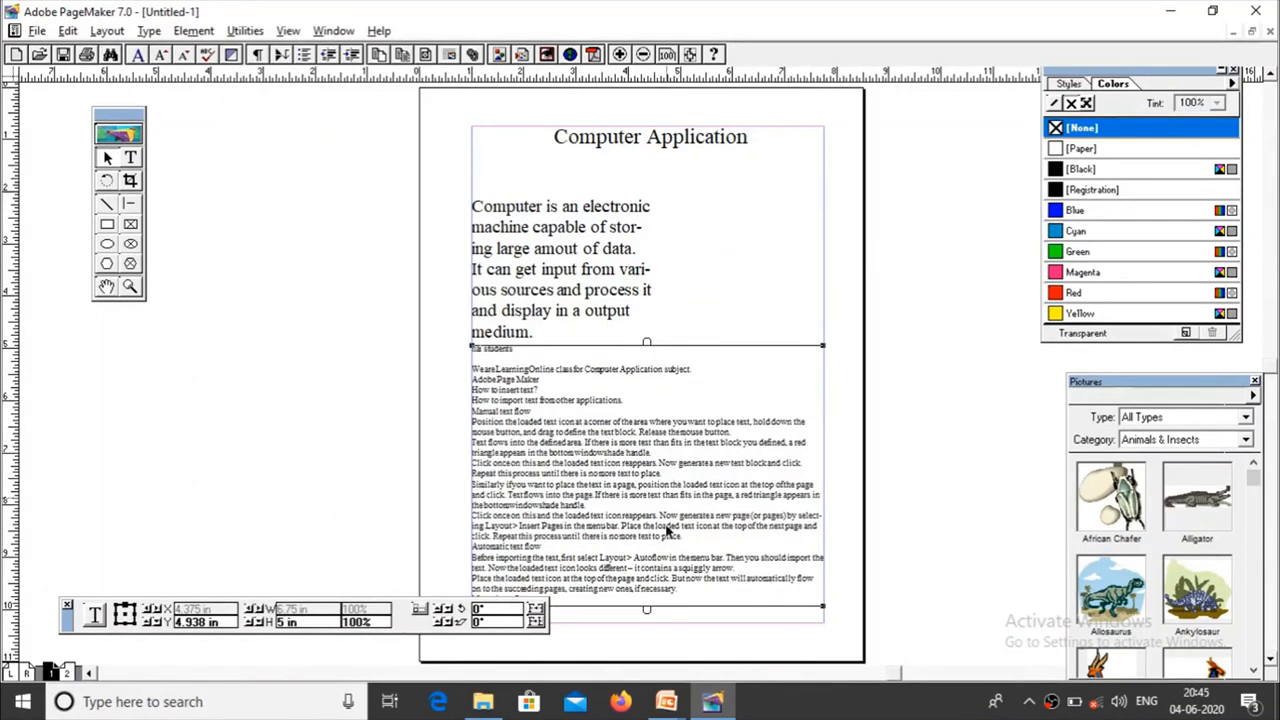
drag(648, 609, 651, 622)
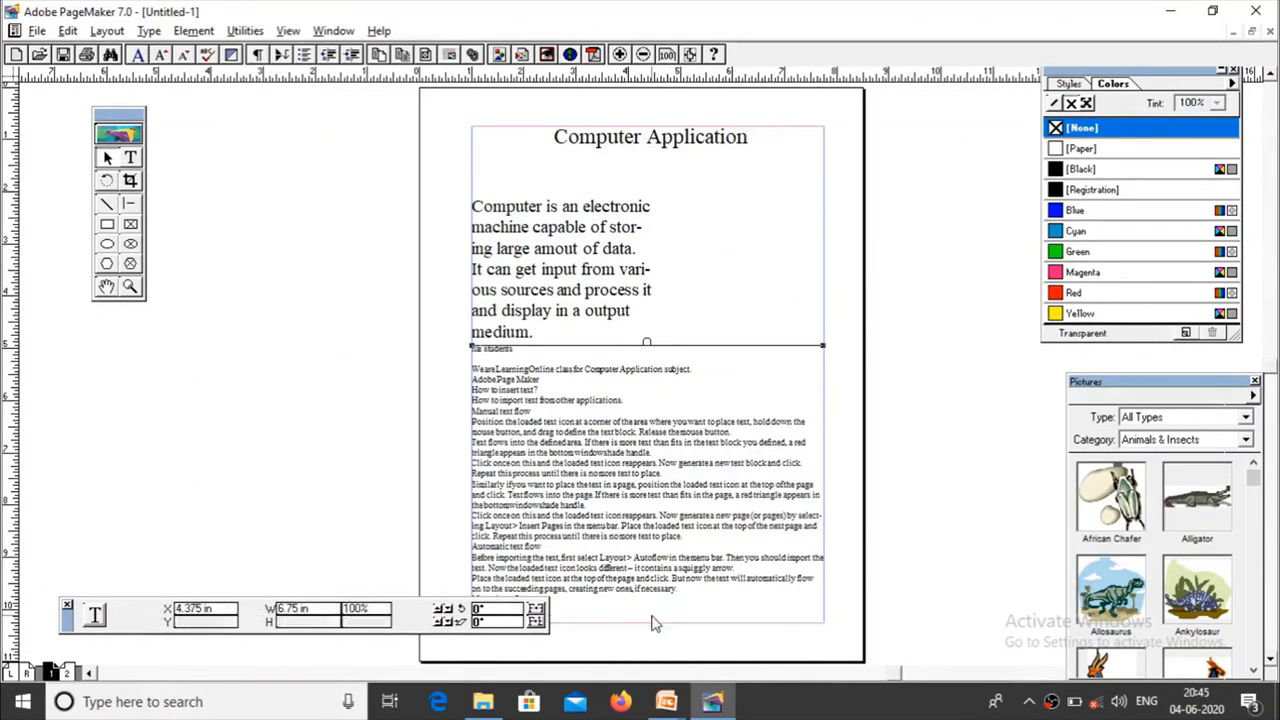
Step: Check page 2 for leftover text, return to page 1 and select the imported text block
click(67, 672)
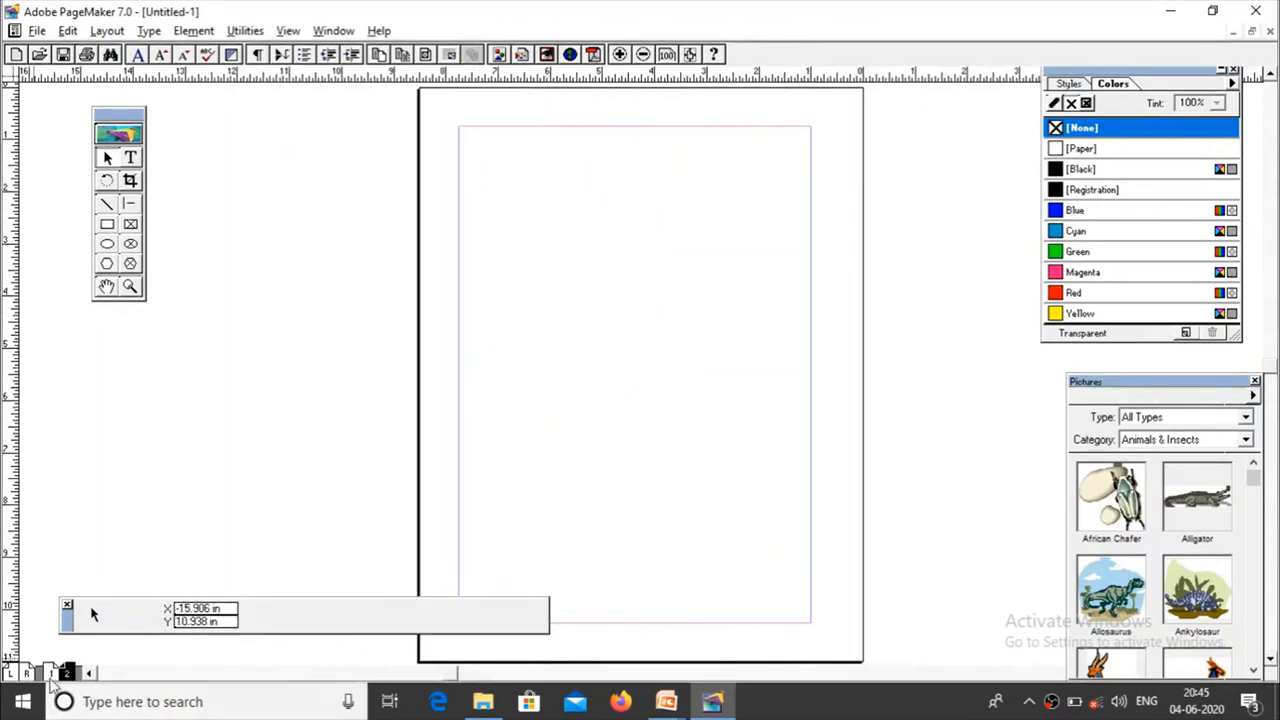
click(52, 672)
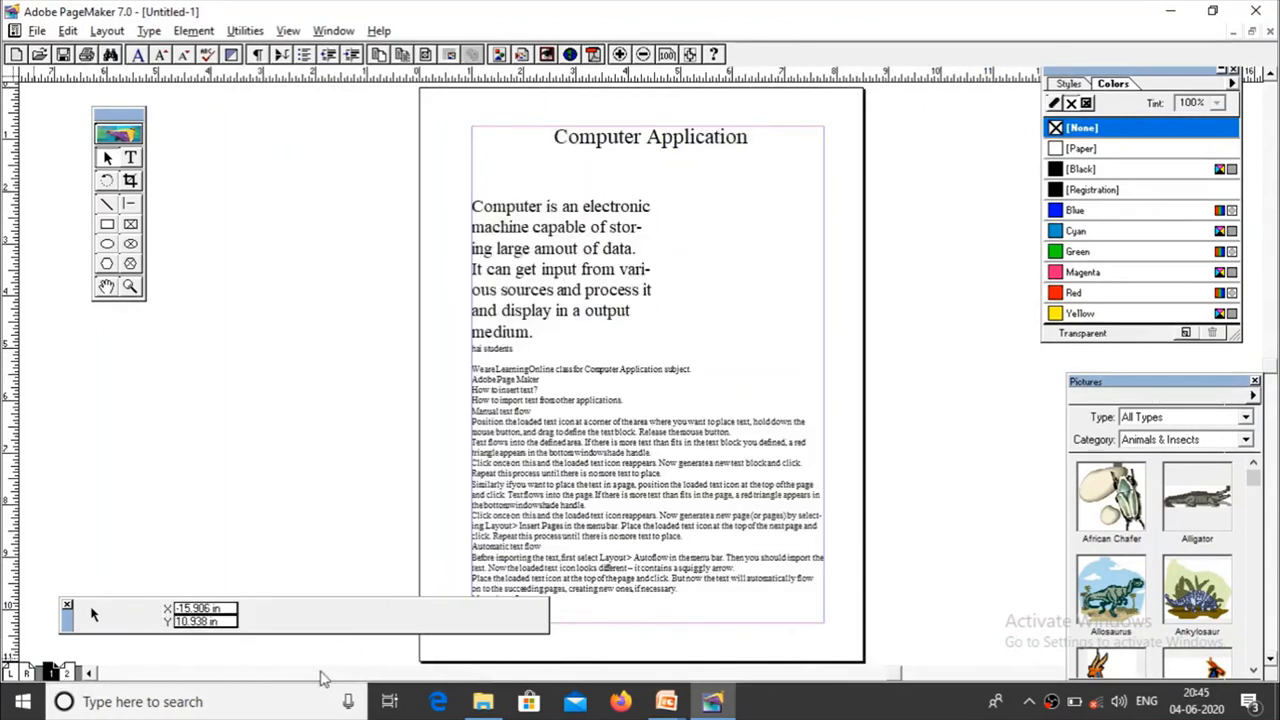
click(635, 525)
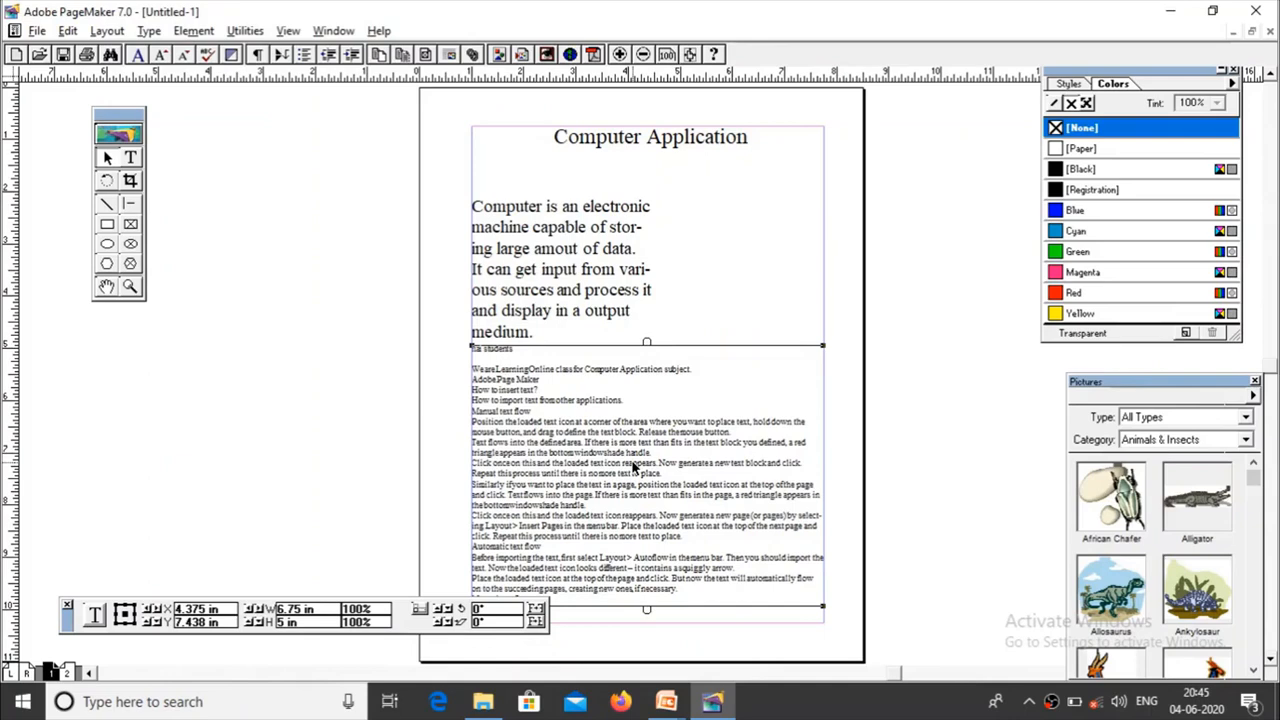
Step: Switch to the PowerPoint slide show, advance to the Text flow slide and read it, and return to PageMaker to view page 2
key(alt+Tab)
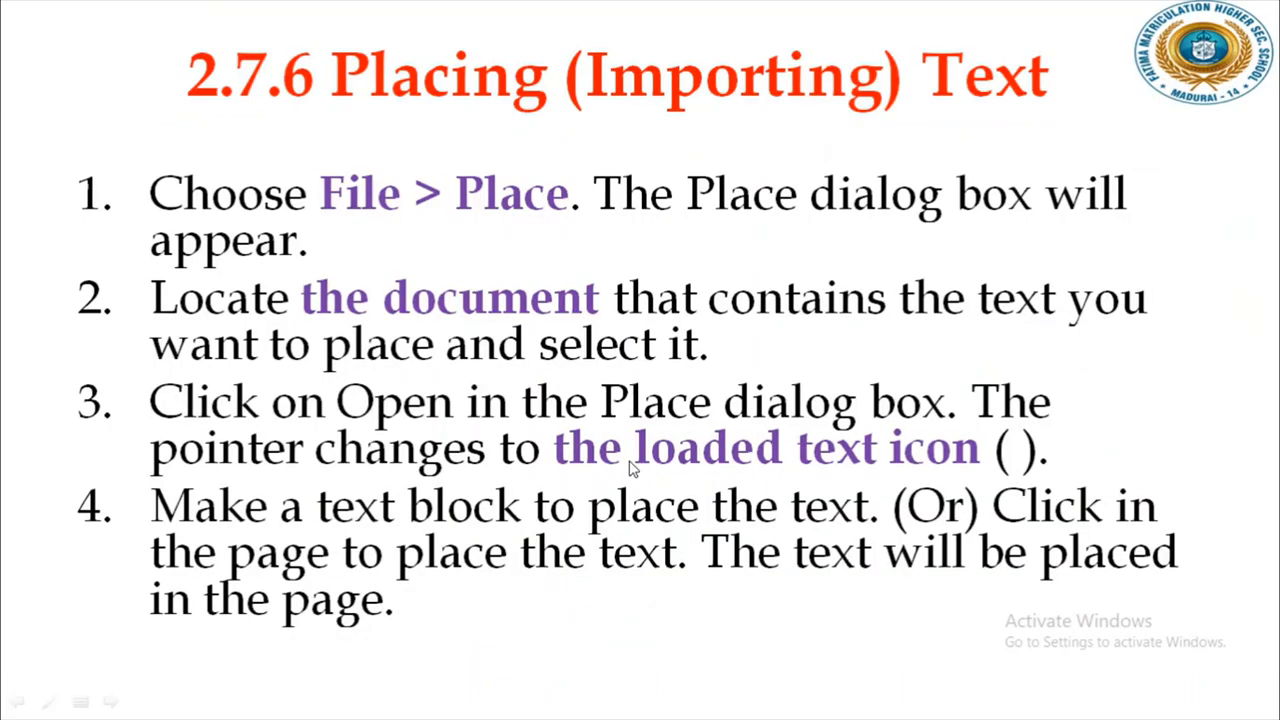
click(909, 369)
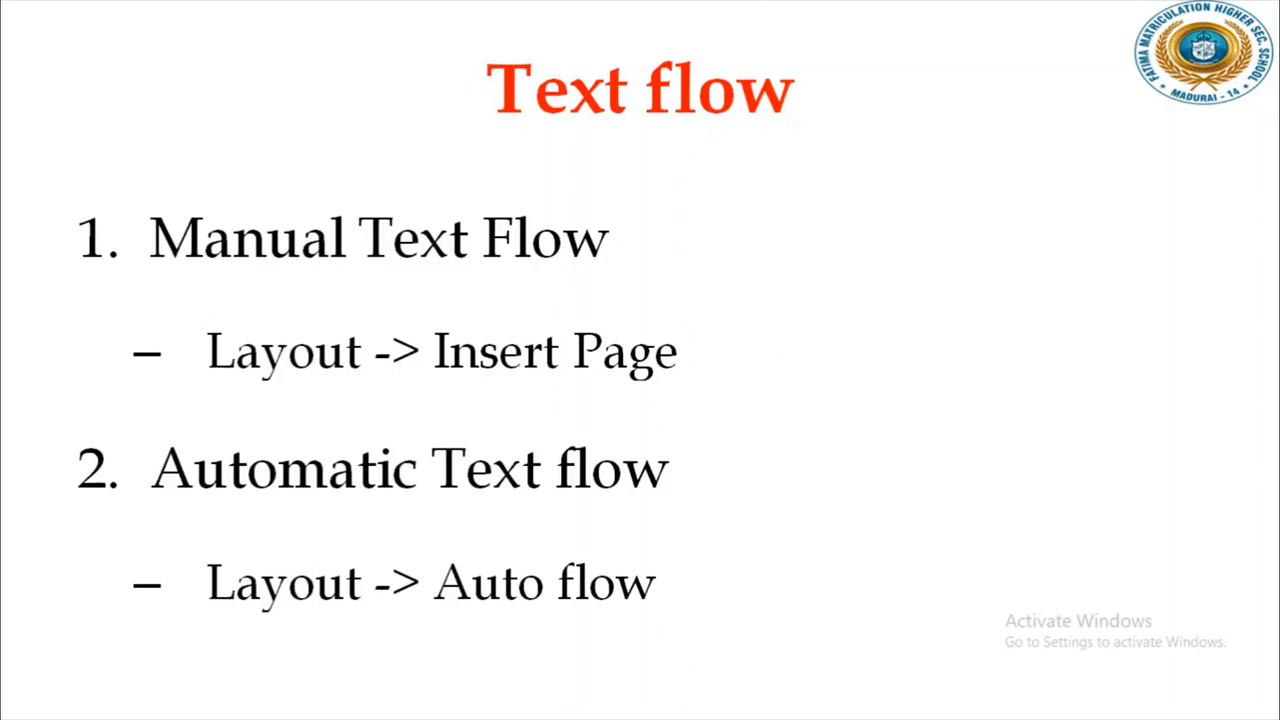
key(alt+Tab)
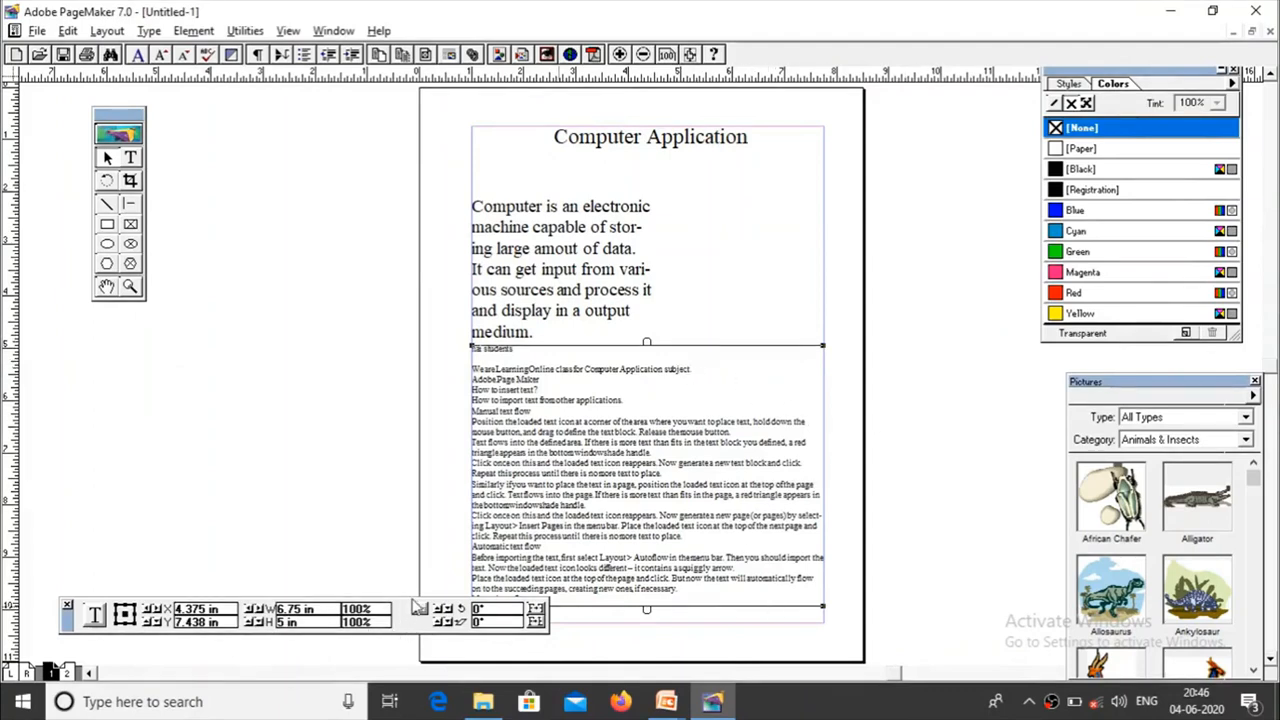
click(68, 674)
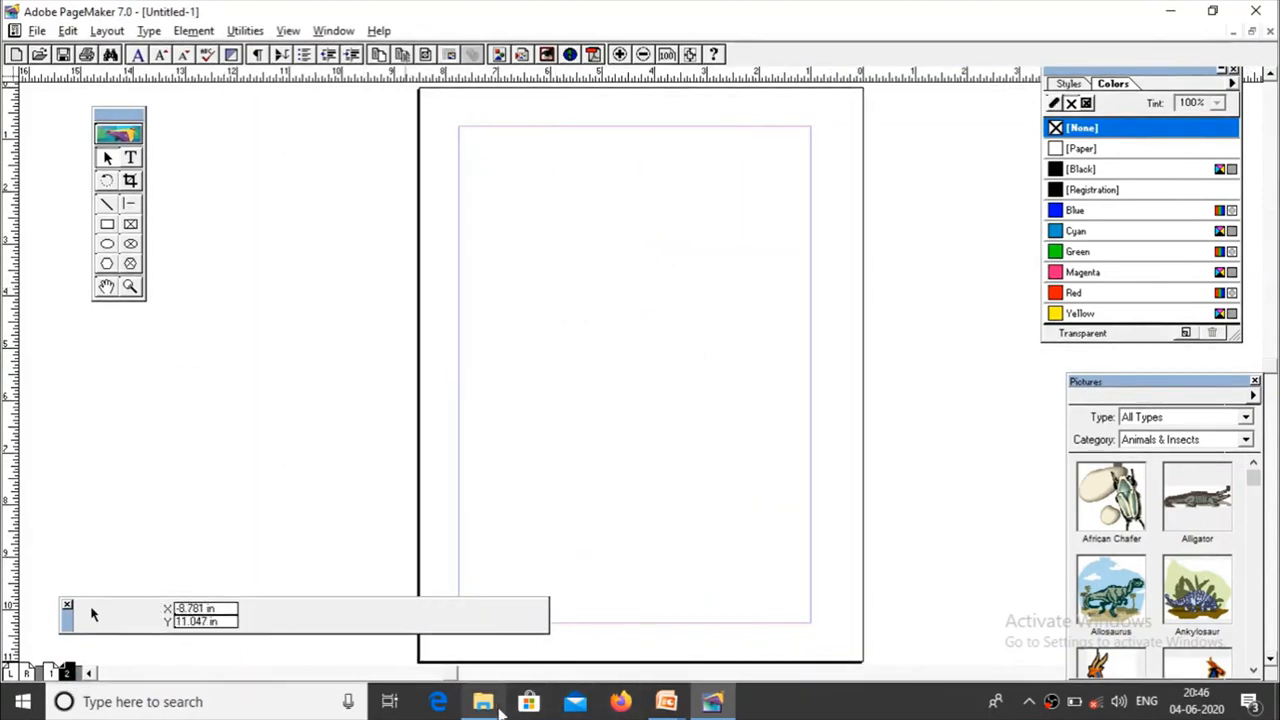
Step: Open the myfile text document from the desktop in Notepad and maximize its window
key(super+d)
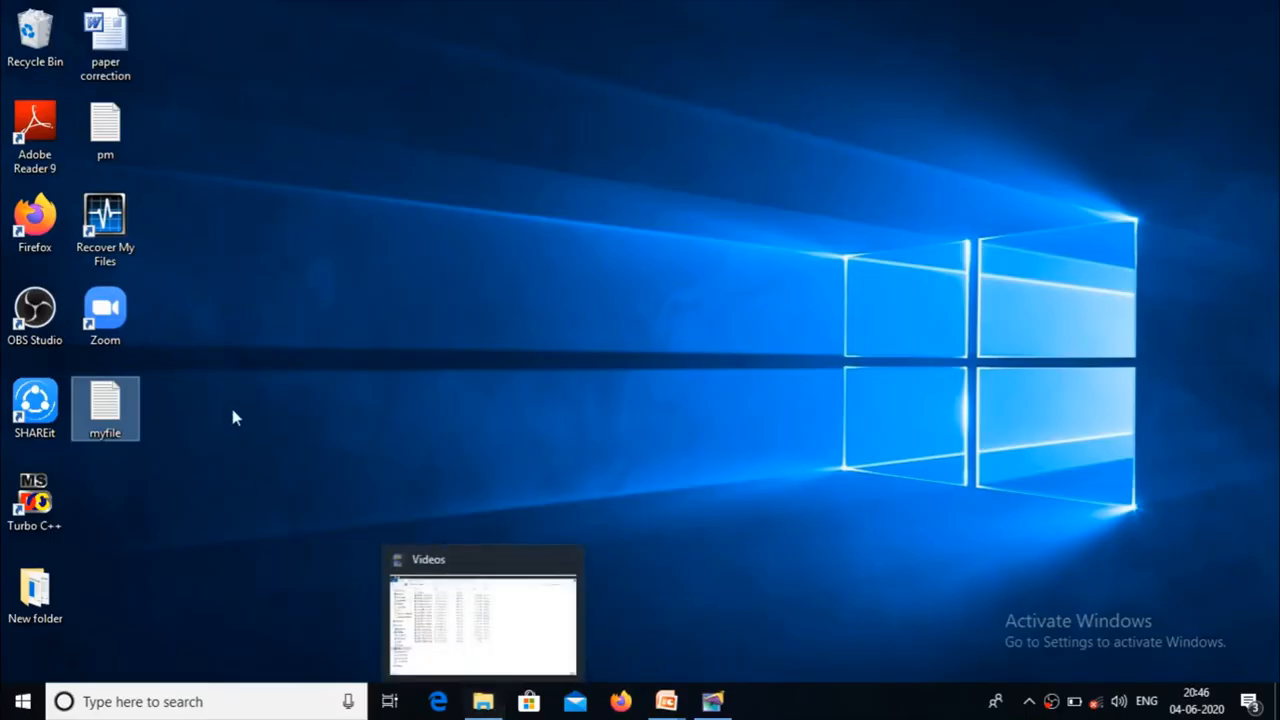
double_click(99, 403)
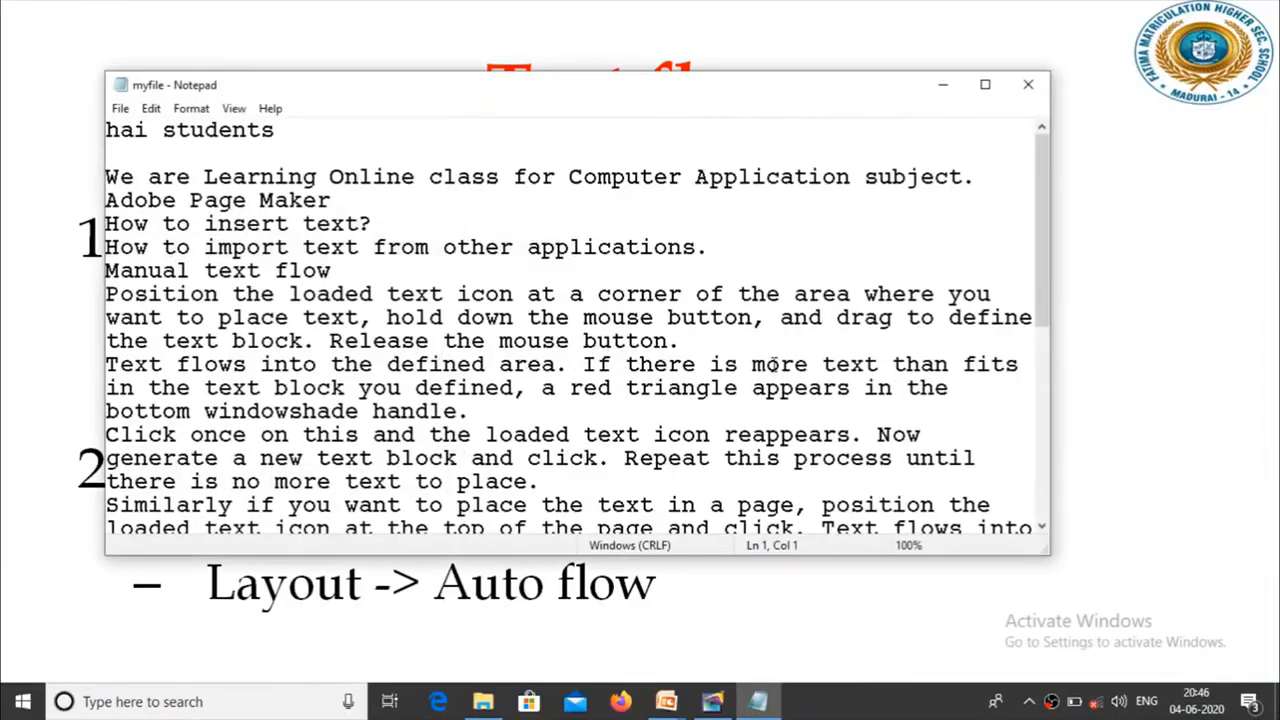
click(985, 85)
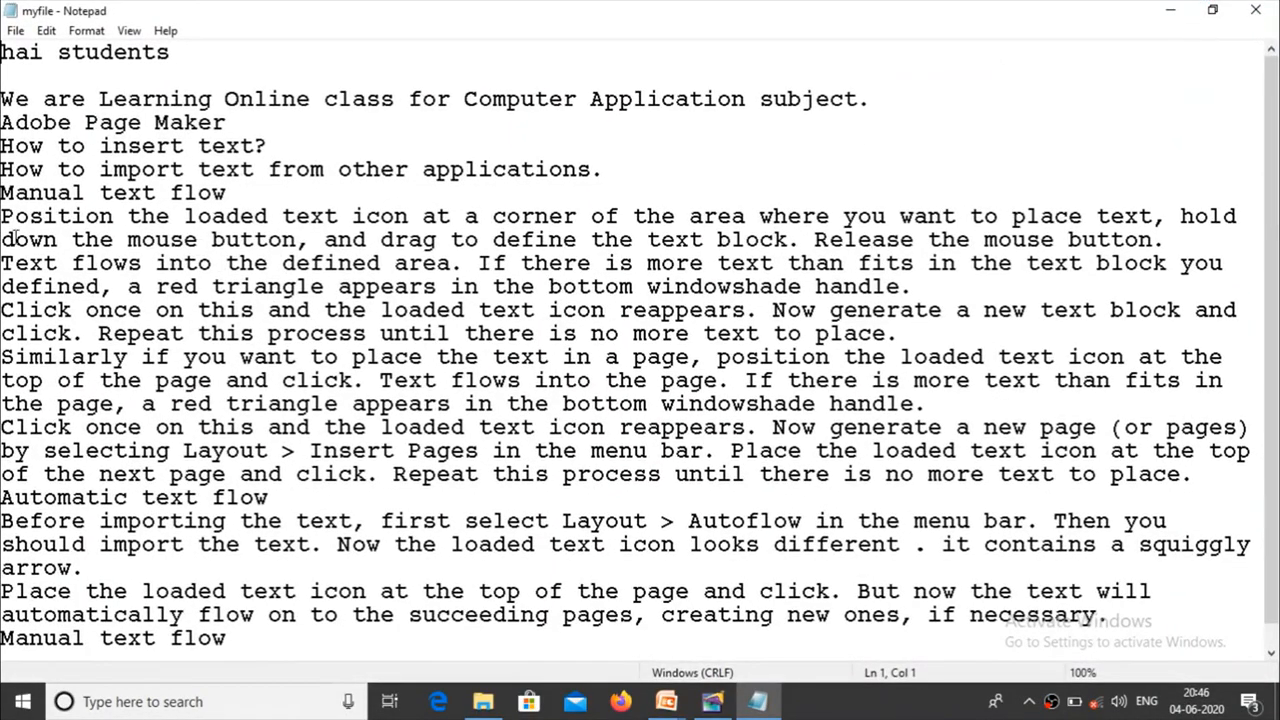
Step: Copy the text from the first "Position the loaded text icon" paragraph through the end and paste four copies below it to lengthen myfile
drag(5, 215, 3, 640)
key(ctrl+c)
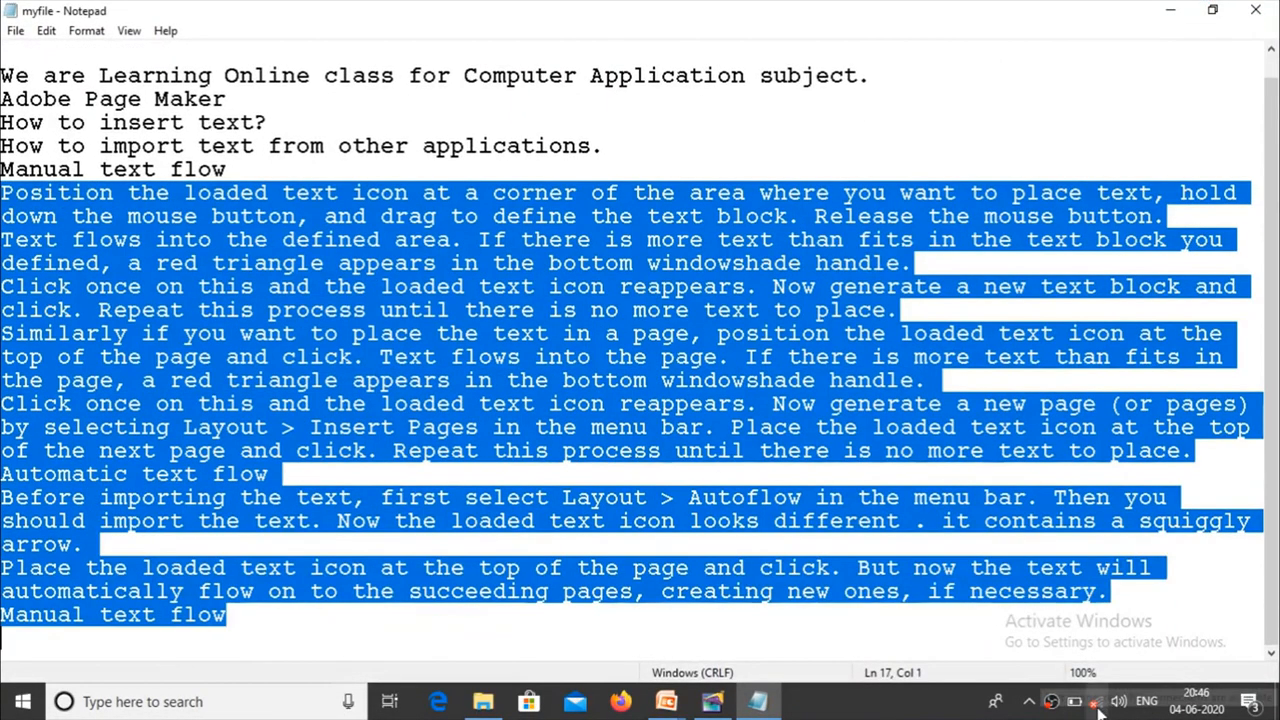
click(418, 629)
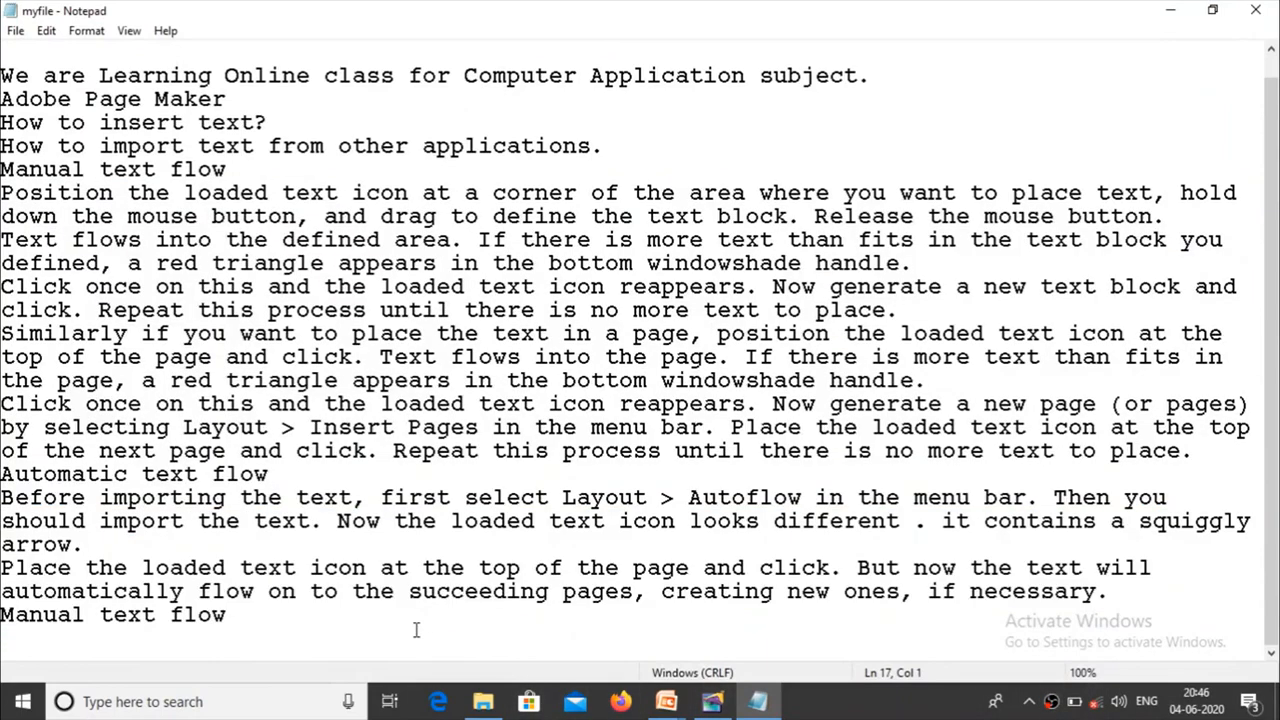
click(263, 615)
key(Return)
key(ctrl+v)
key(ctrl+v)
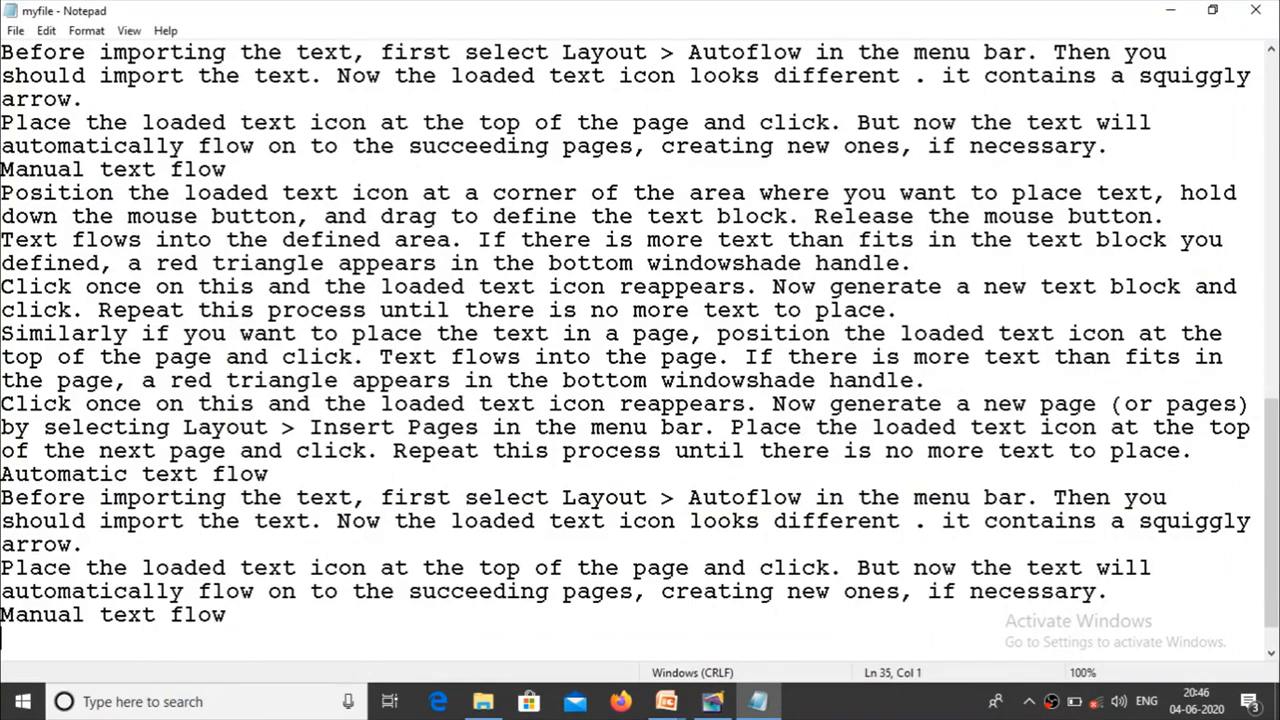
key(ctrl+v)
key(ctrl+v)
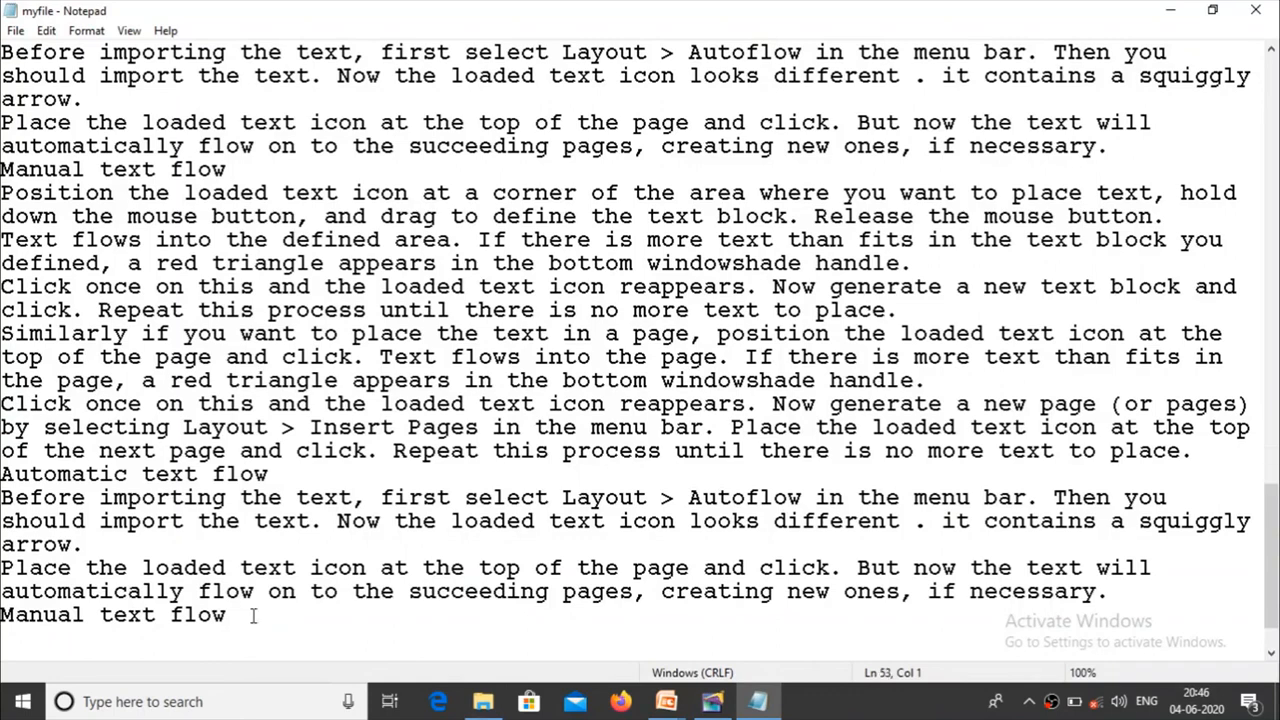
Step: Save the lengthened myfile document and close Notepad
click(15, 30)
click(40, 93)
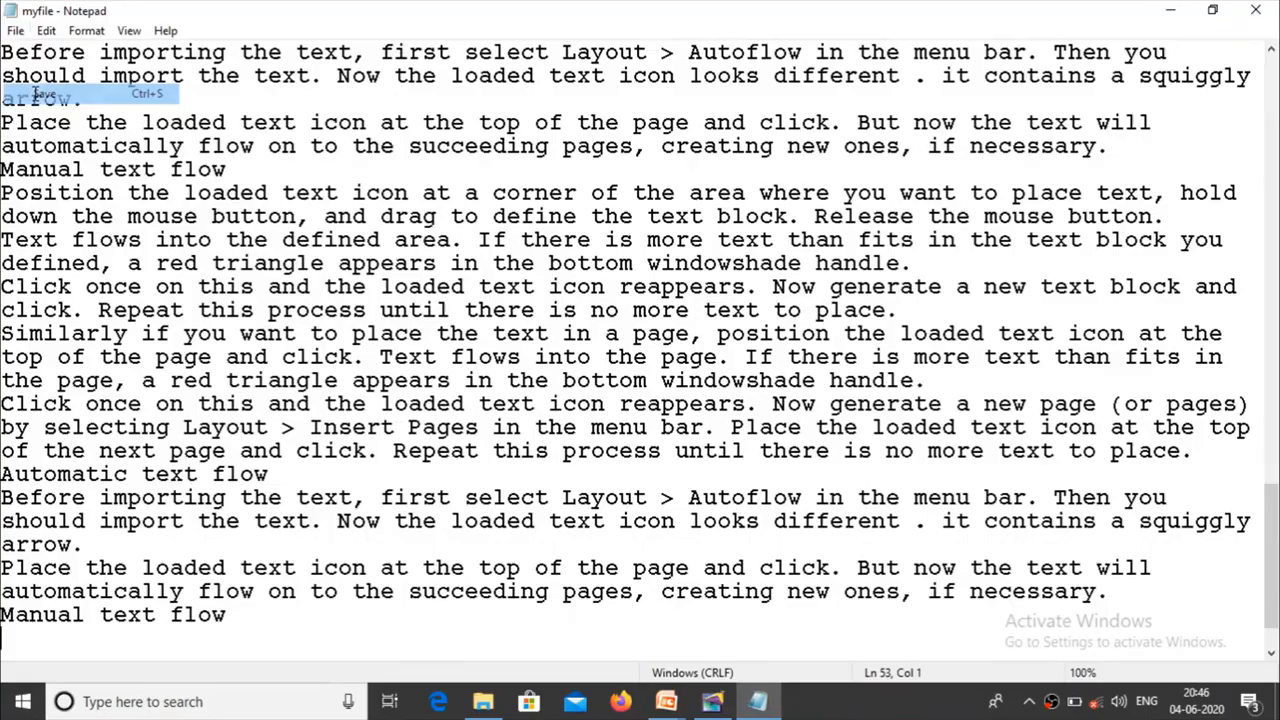
click(1264, 10)
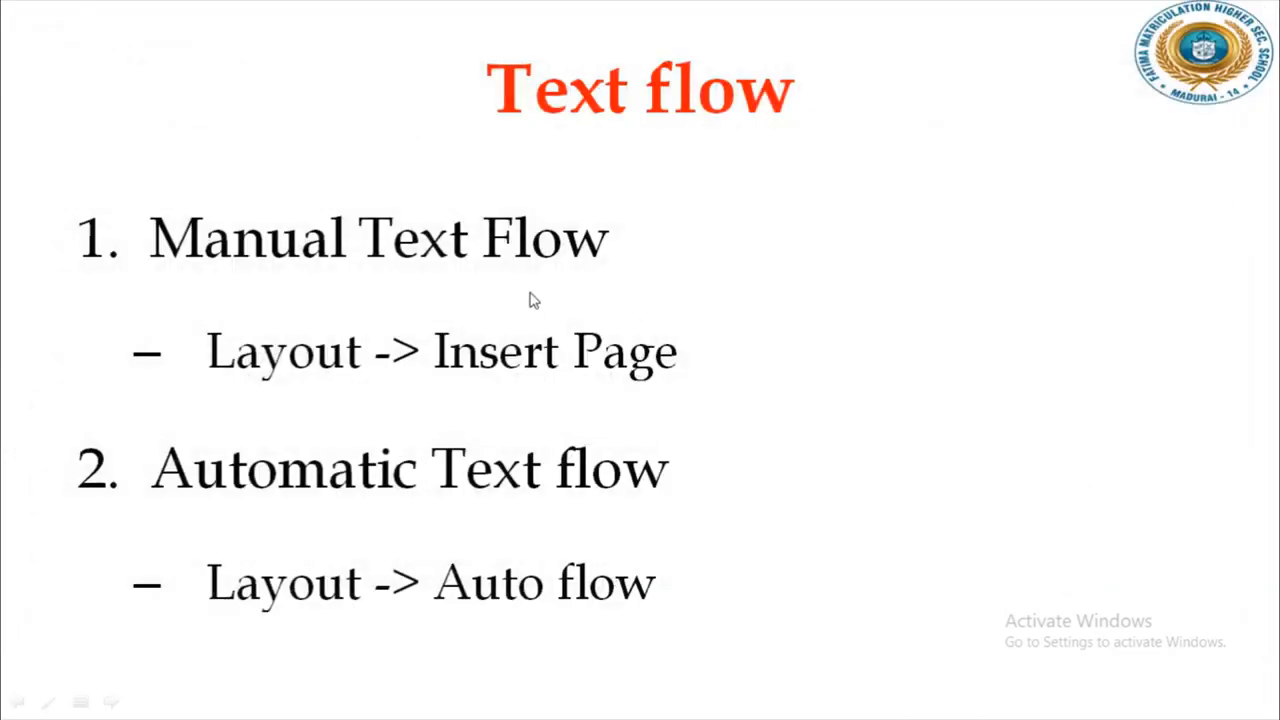
Step: Switch to PageMaker, glancing back at the Text flow slide, and close the Pictures palette
key(alt+Tab)
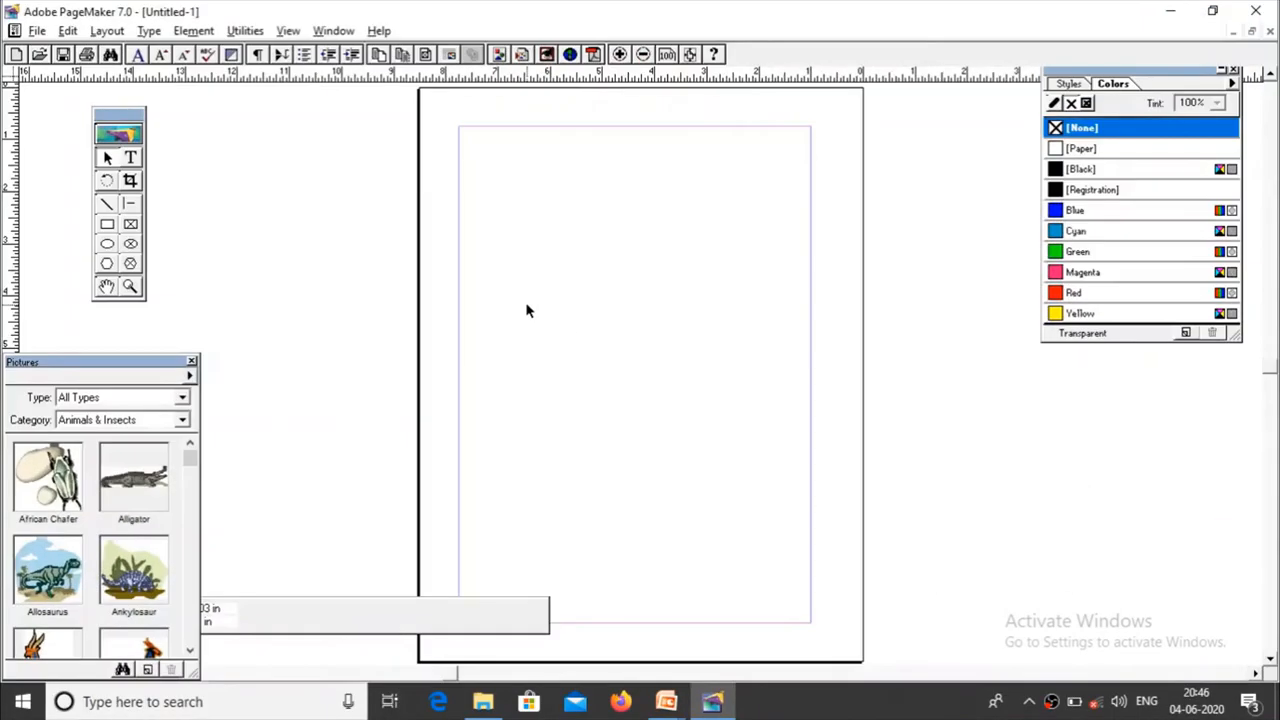
key(alt+Tab)
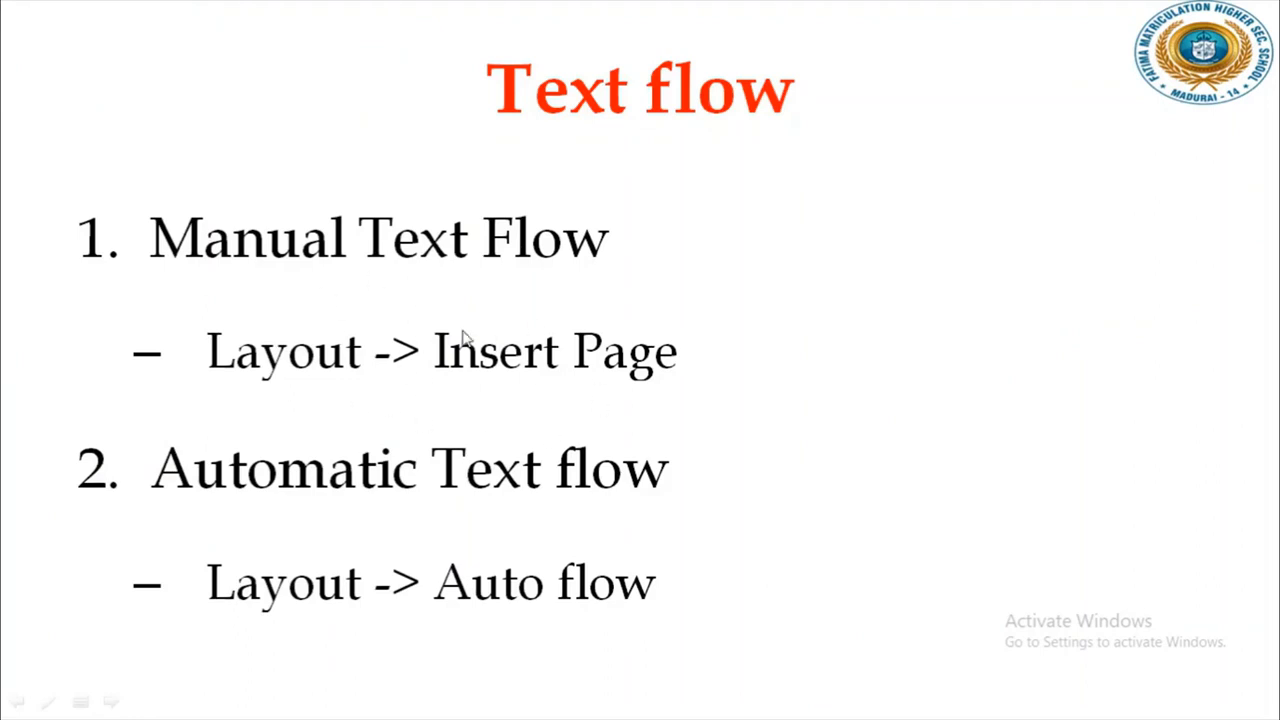
key(alt+Tab)
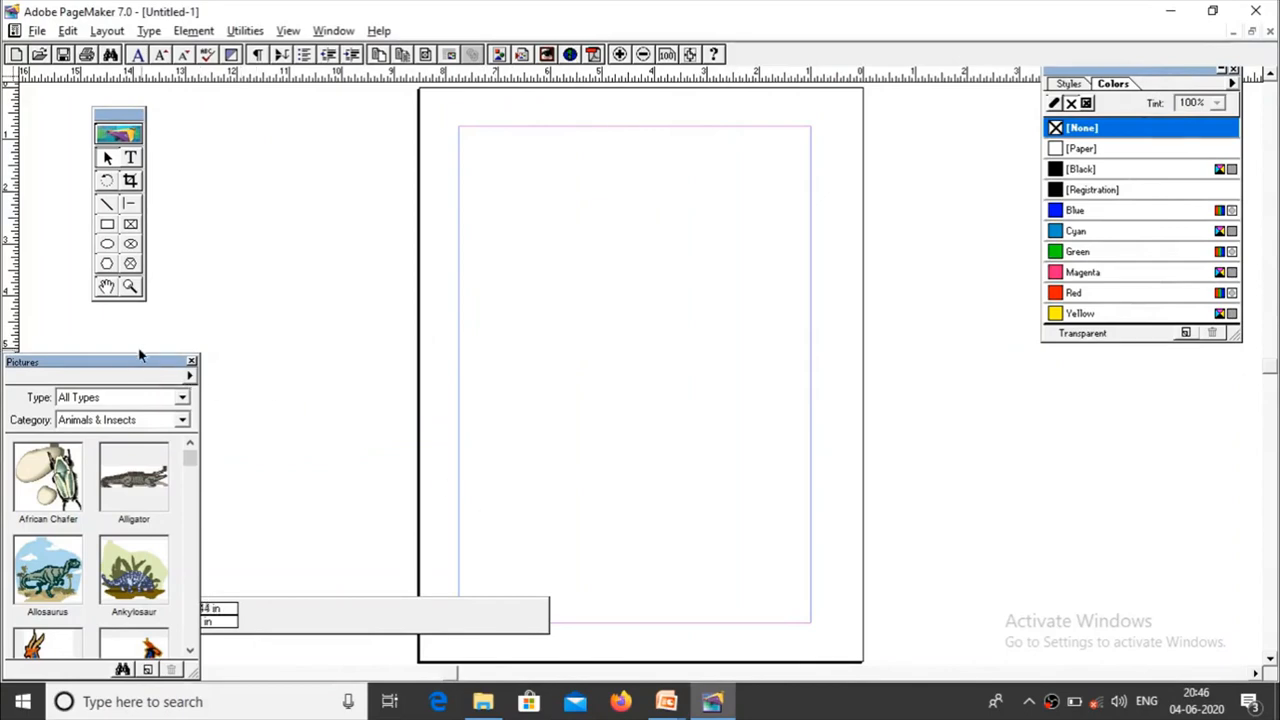
drag(129, 363, 1168, 366)
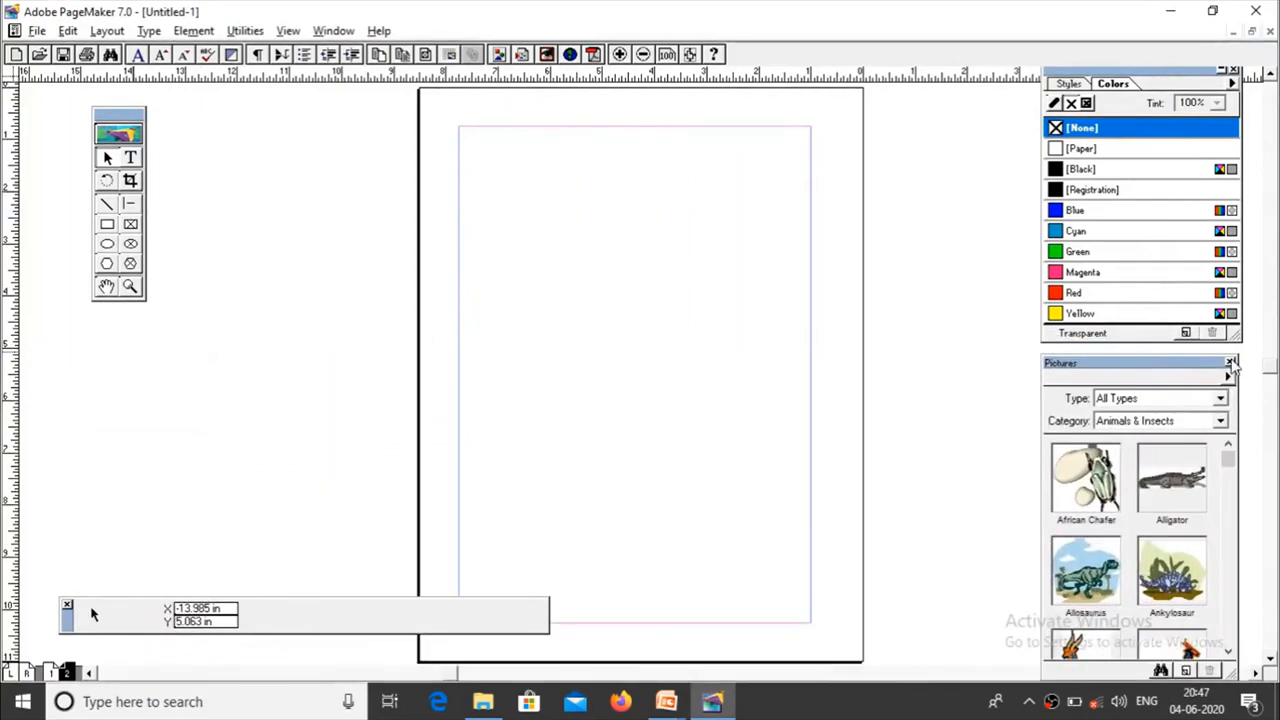
click(1229, 362)
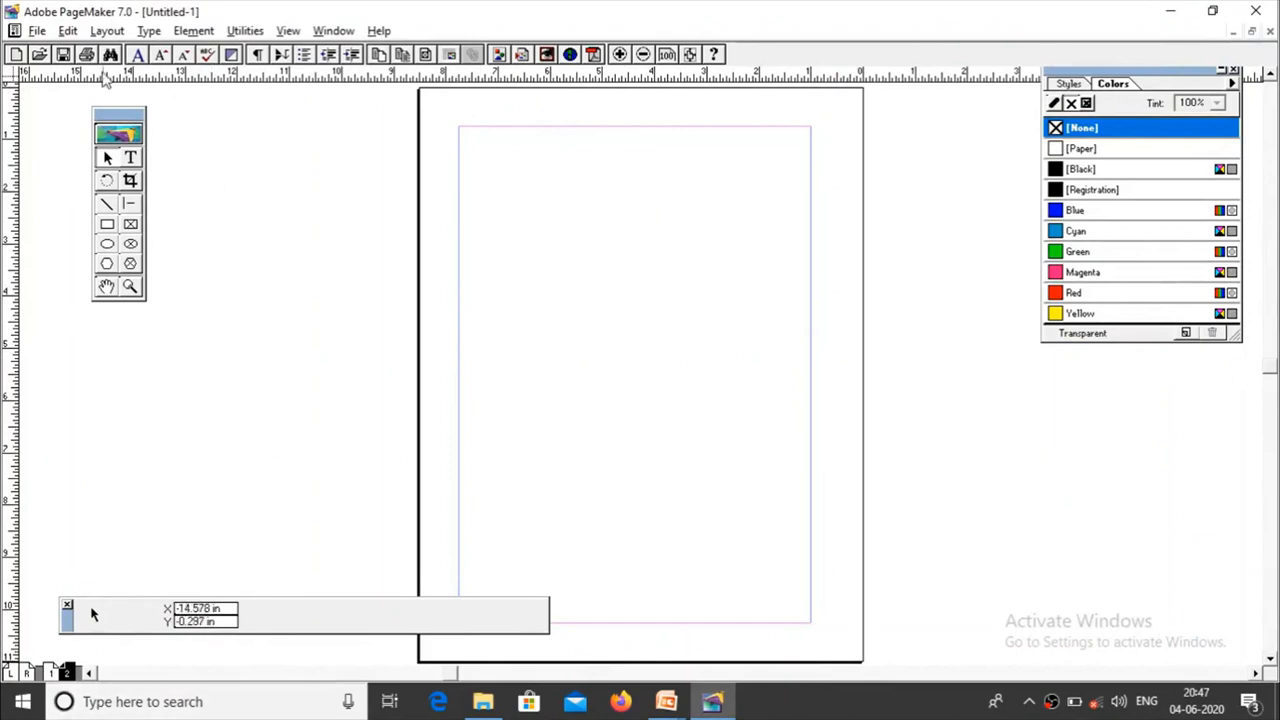
Step: Insert 1 page after the current page 2, using the Document Master
click(107, 30)
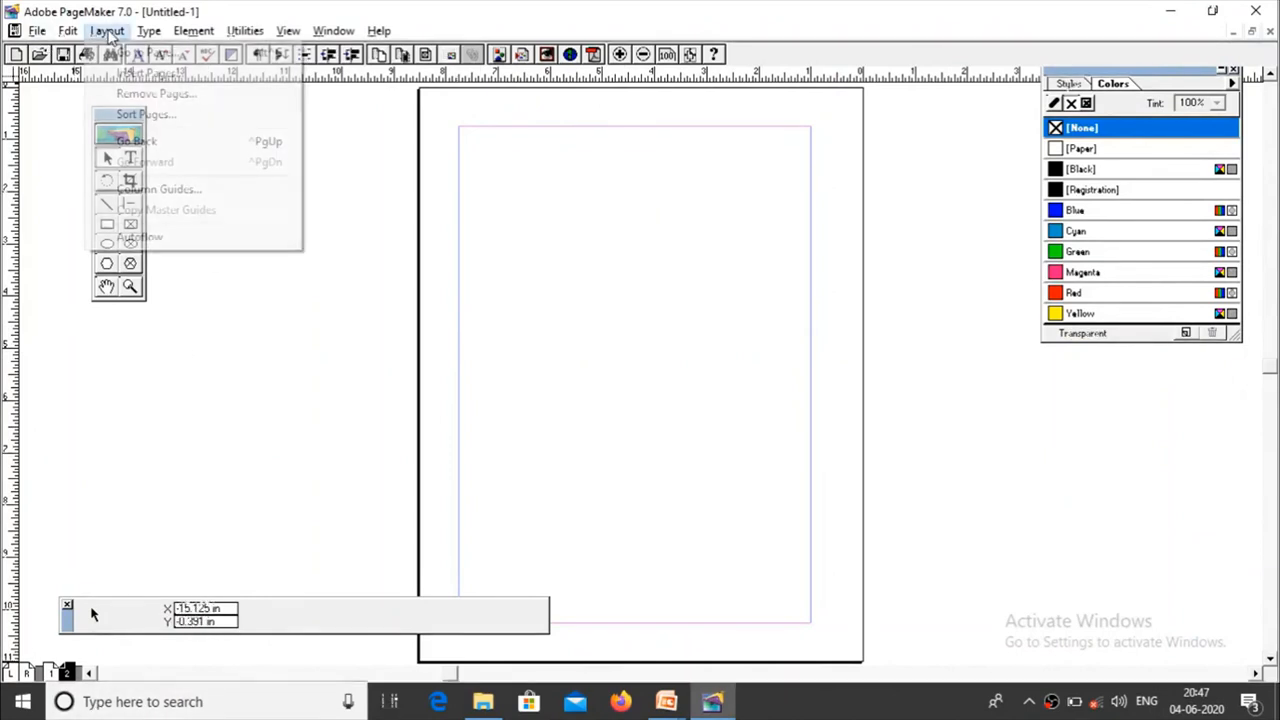
click(167, 82)
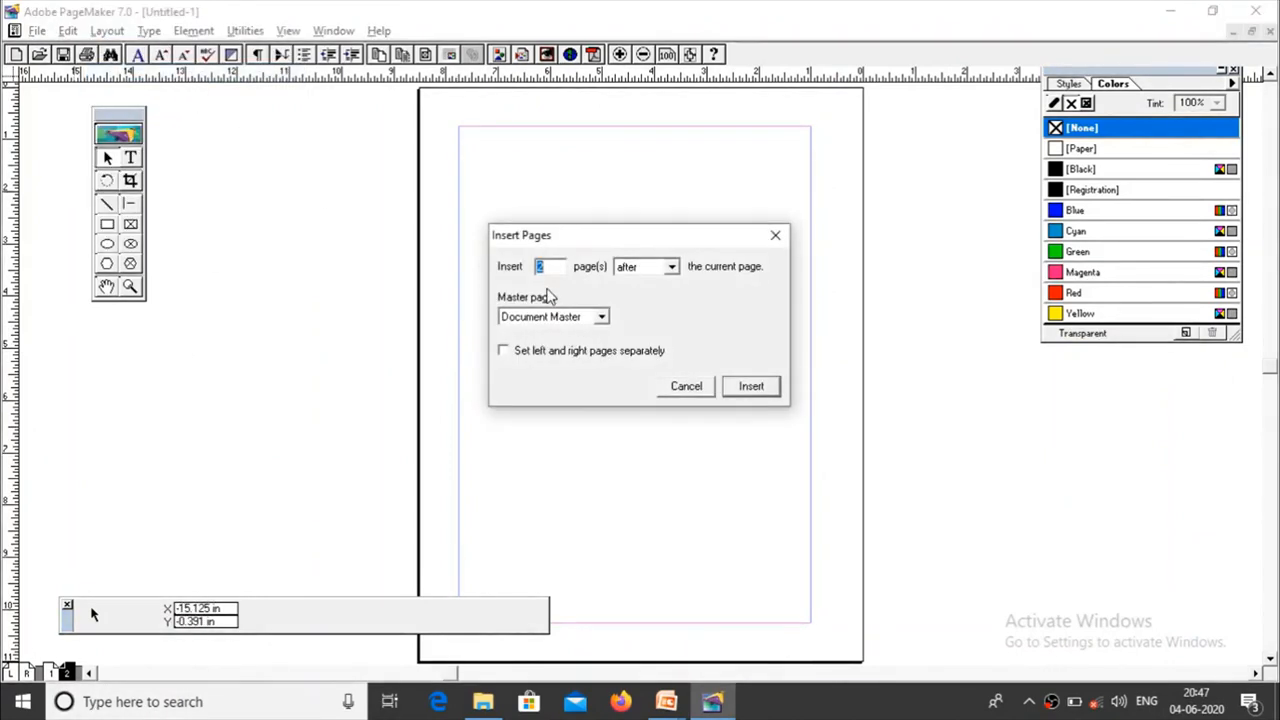
text(1)
click(731, 386)
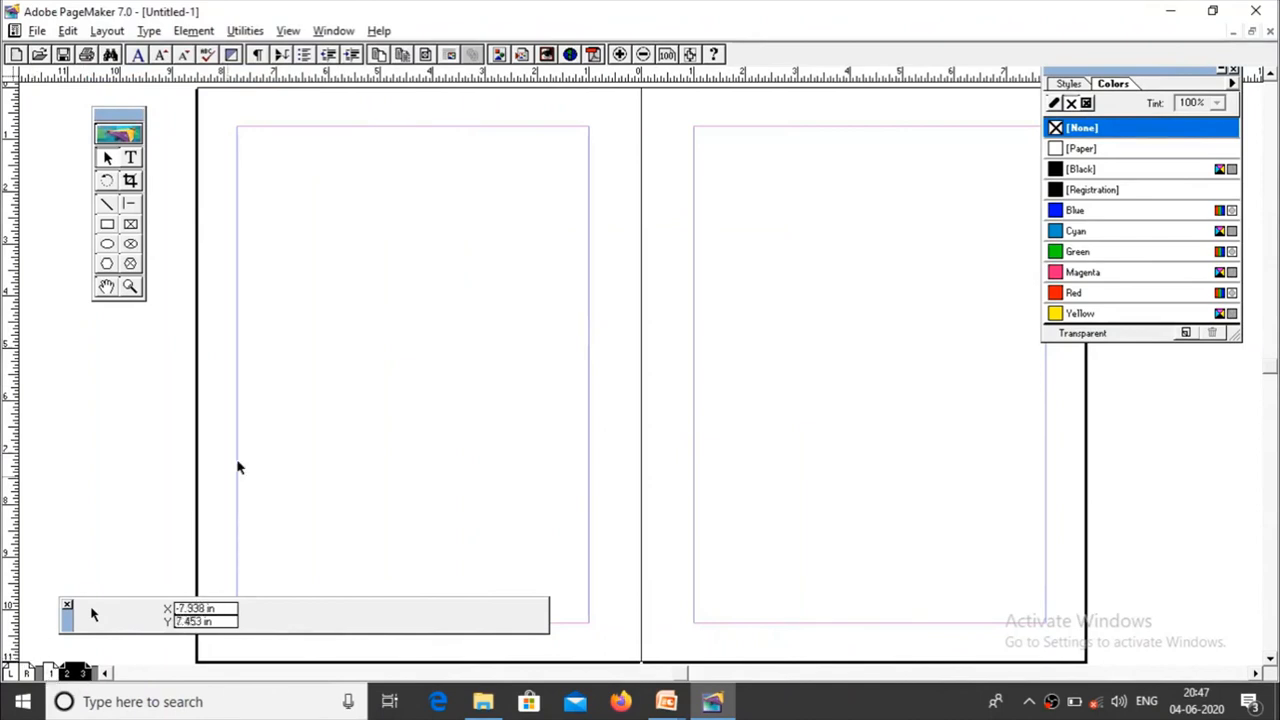
Step: Place the myfile text document as a new story on page 2, starting at the upper-left corner of the margins
click(36, 33)
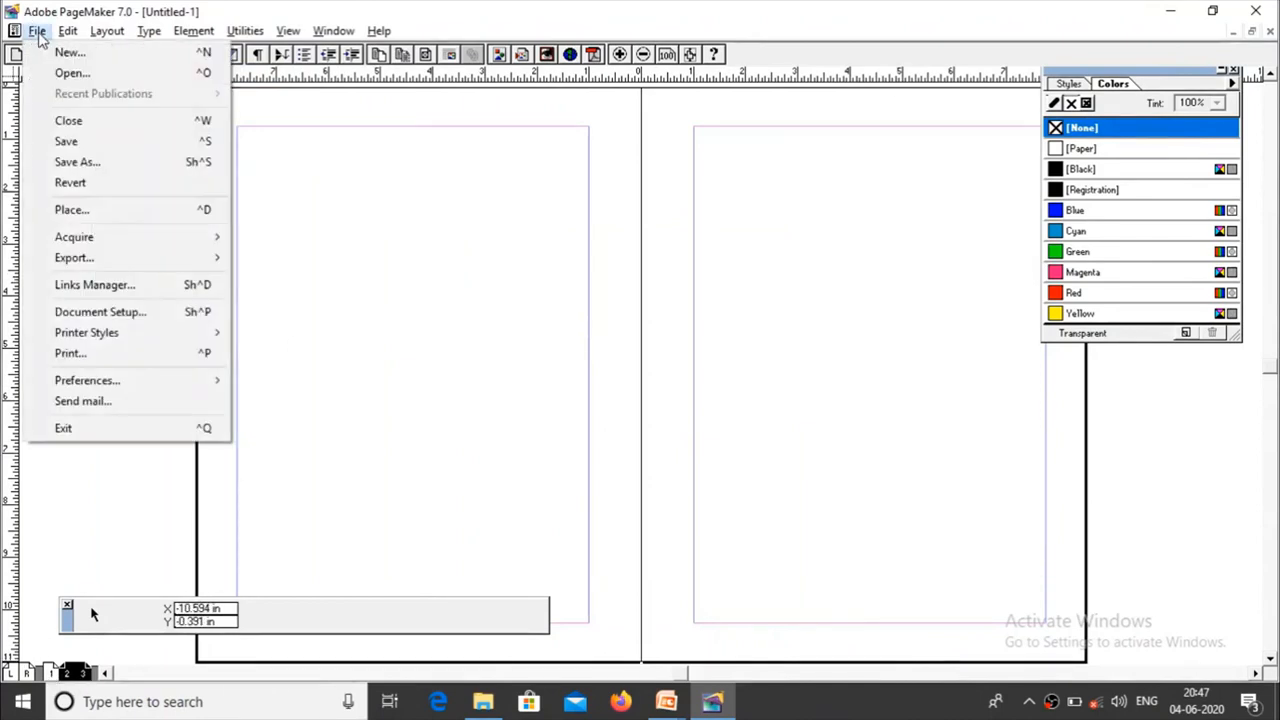
click(98, 213)
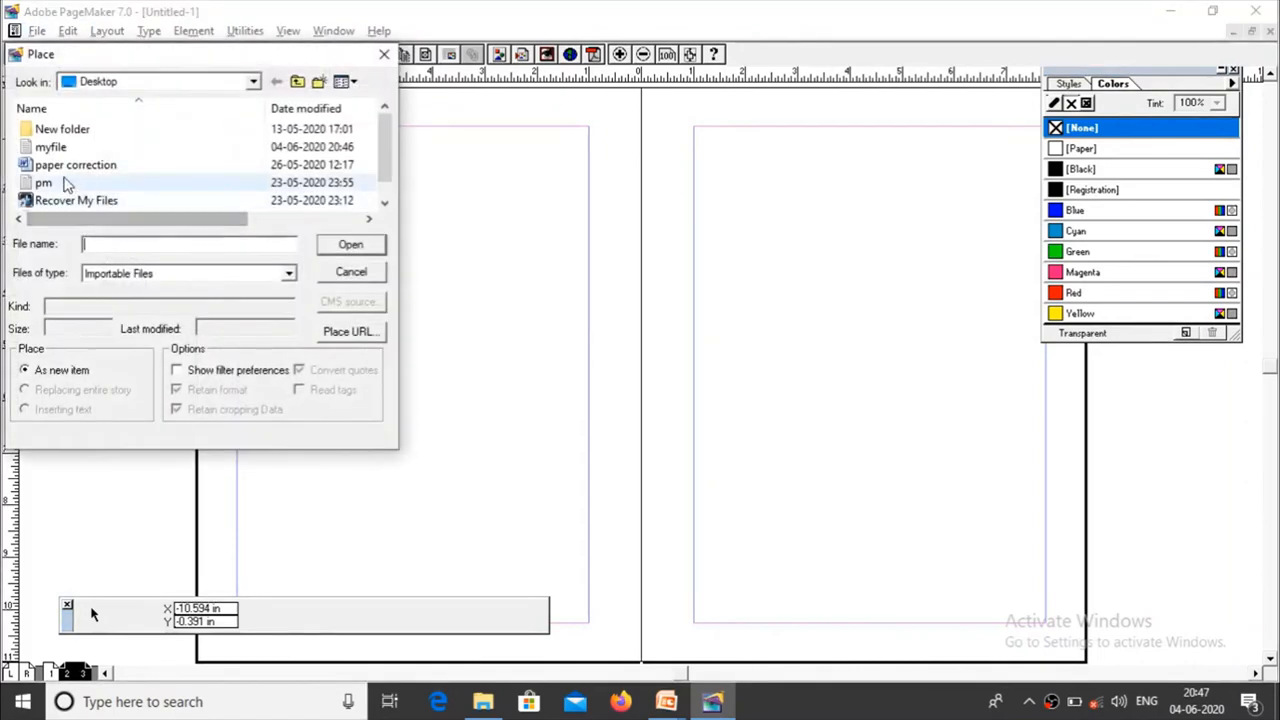
click(52, 147)
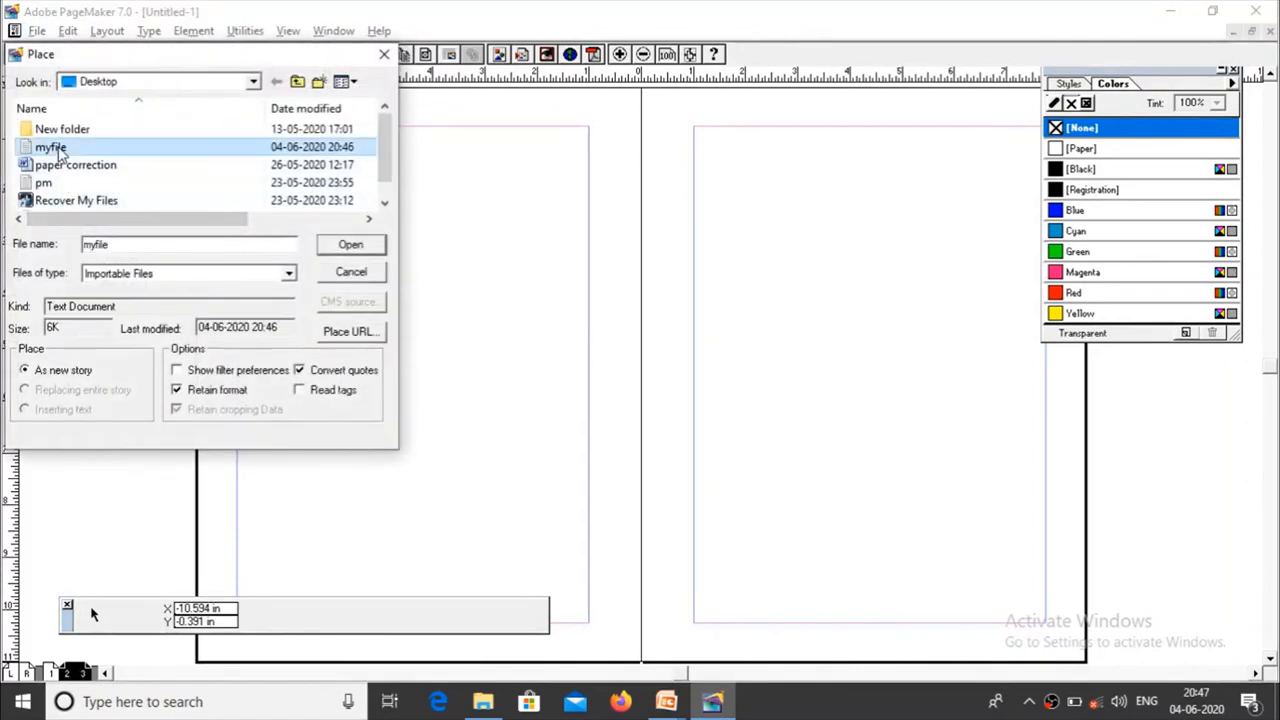
click(348, 246)
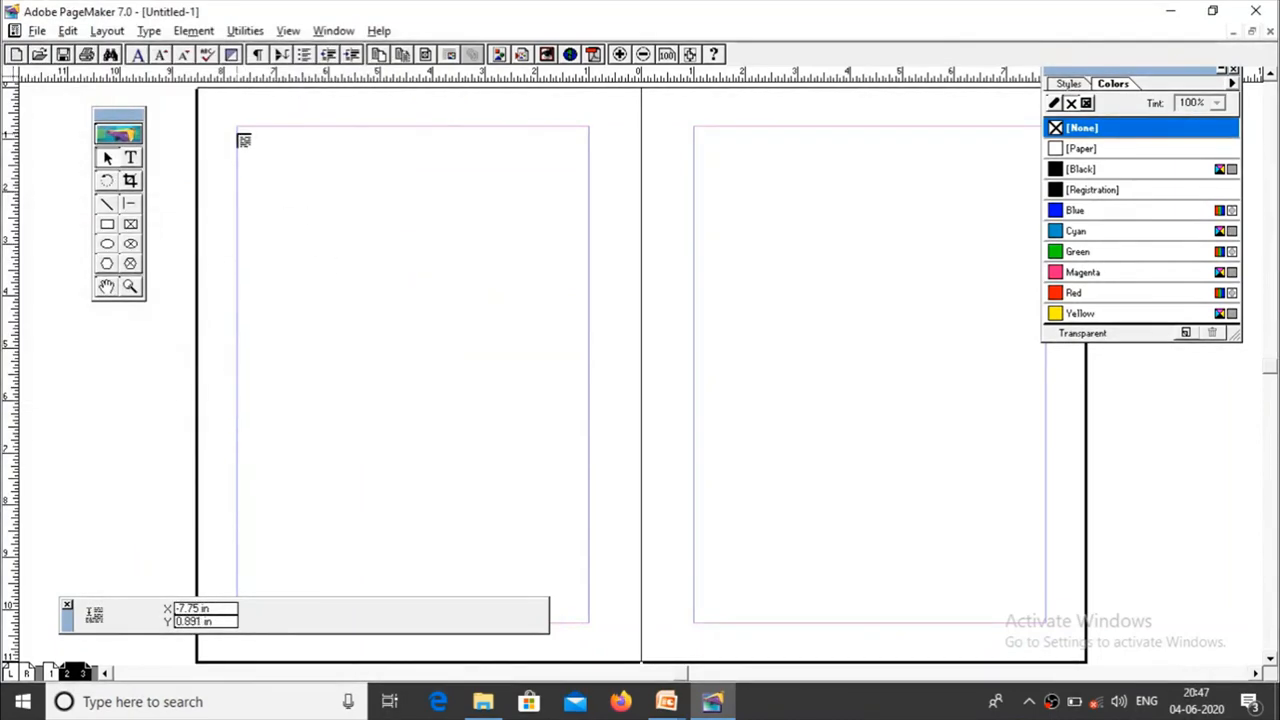
click(240, 128)
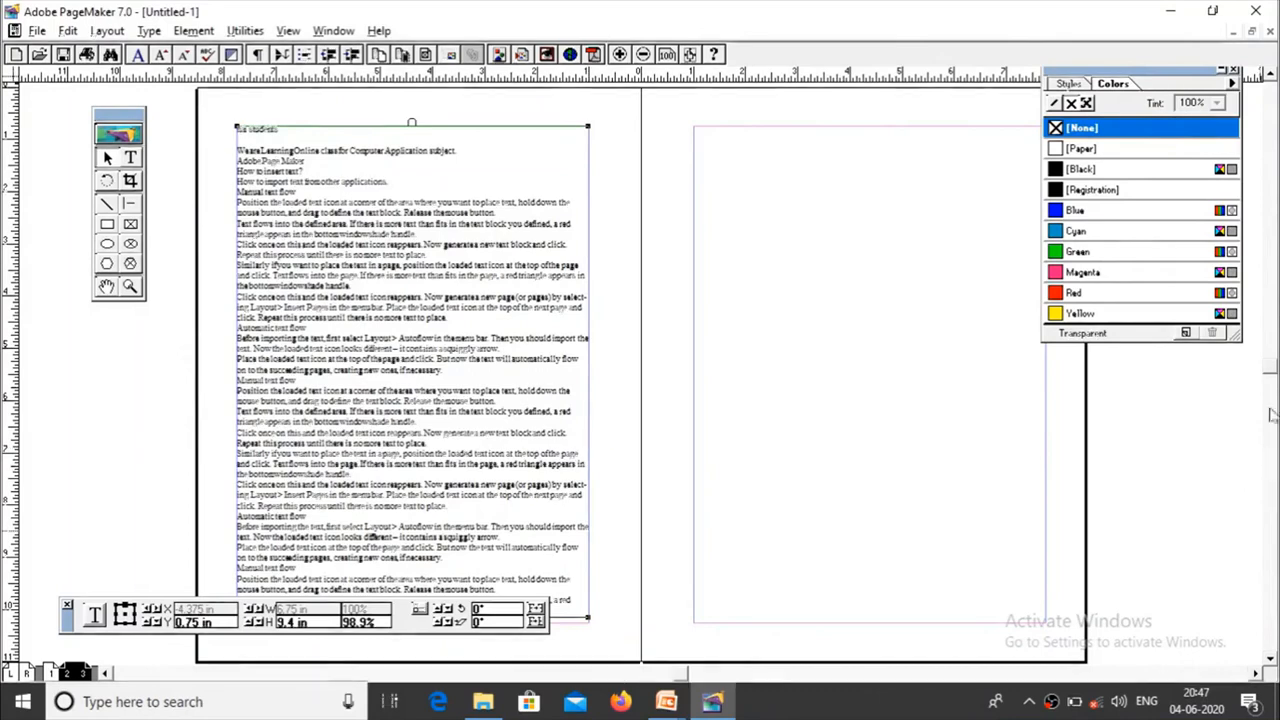
Step: Load the overflow text from the page 2 text block and flow it onto page 3 from the upper-left margin corner
scroll(1270, 398, down, 1)
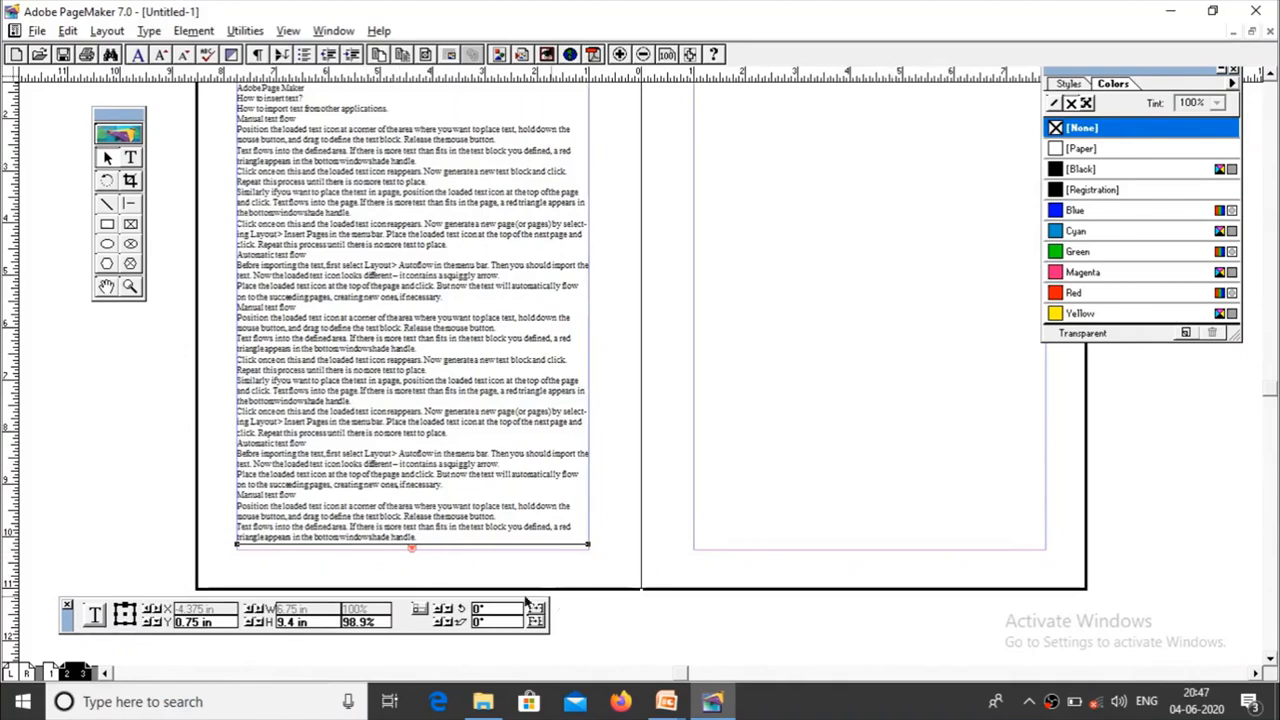
click(412, 546)
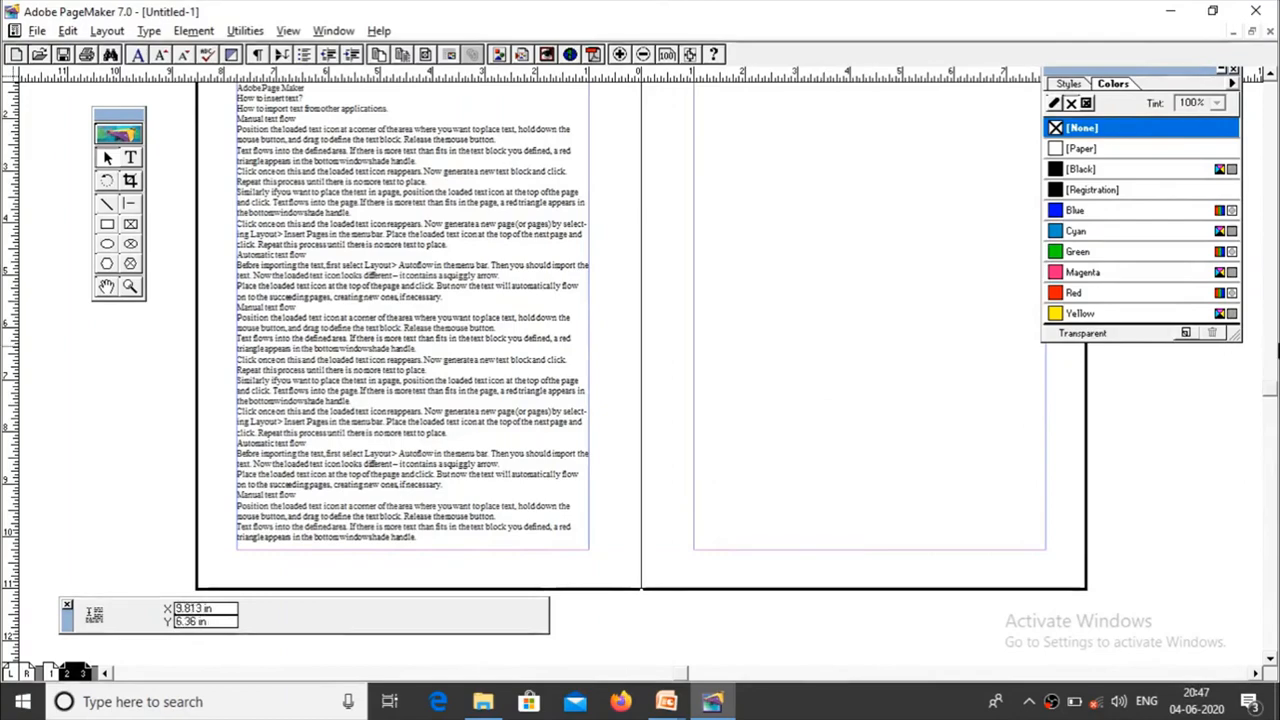
scroll(1265, 395, up, 3)
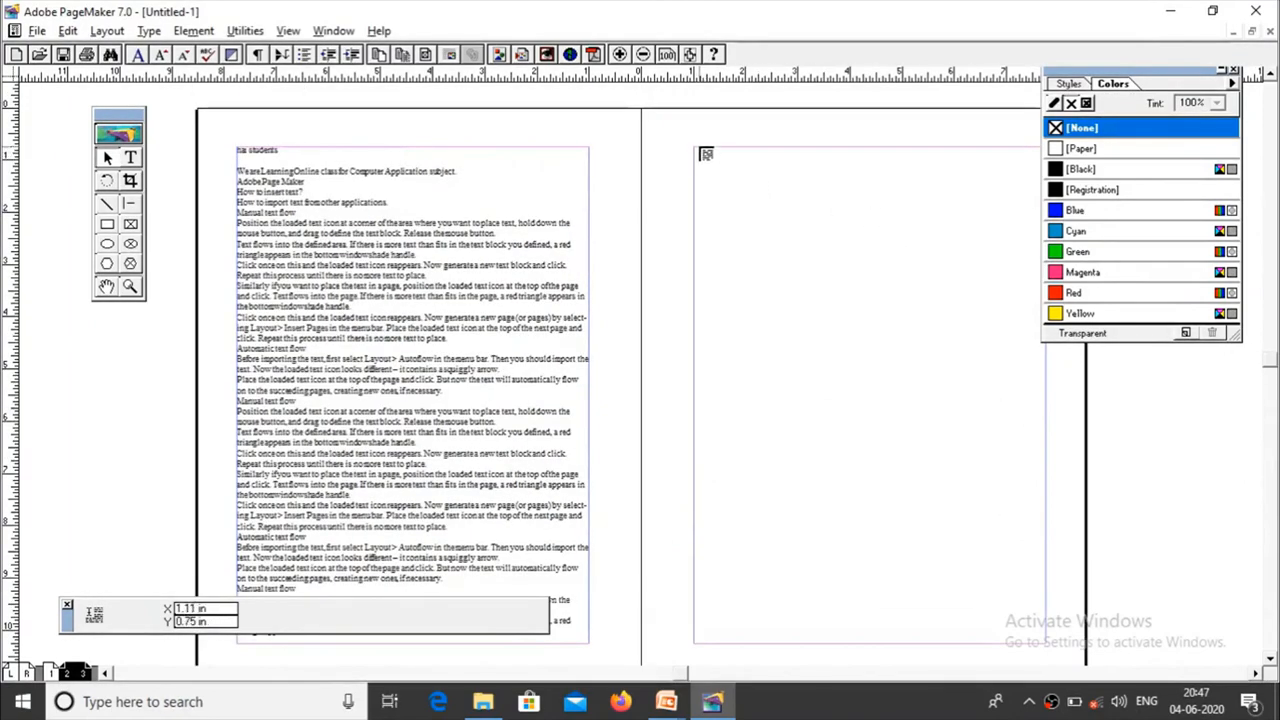
click(694, 150)
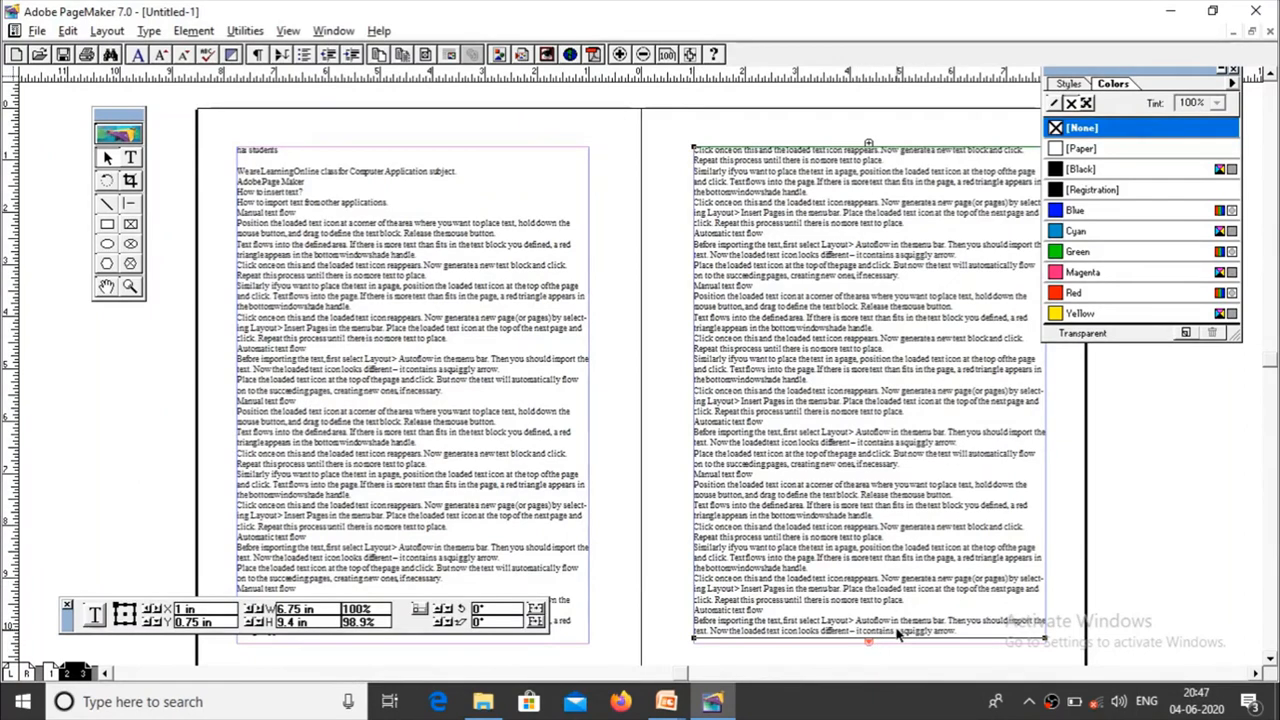
Step: Insert 1 more page after page 3, using the Document Master
click(107, 31)
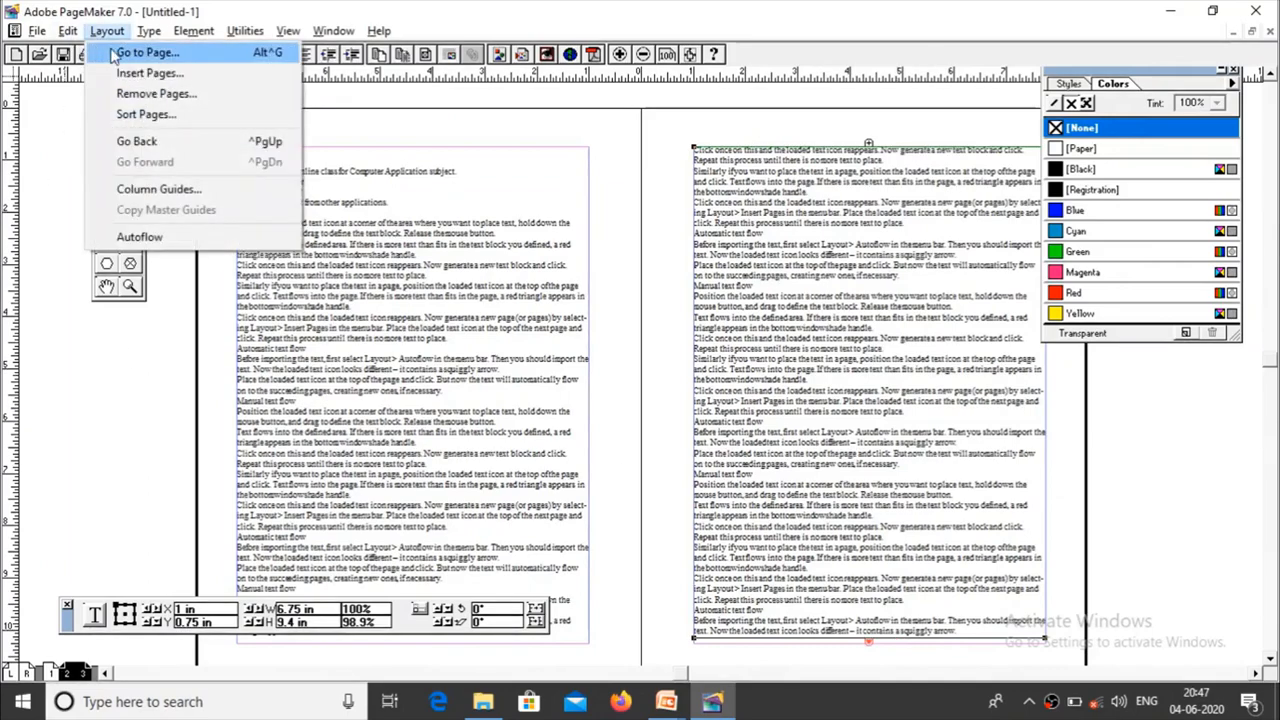
click(140, 73)
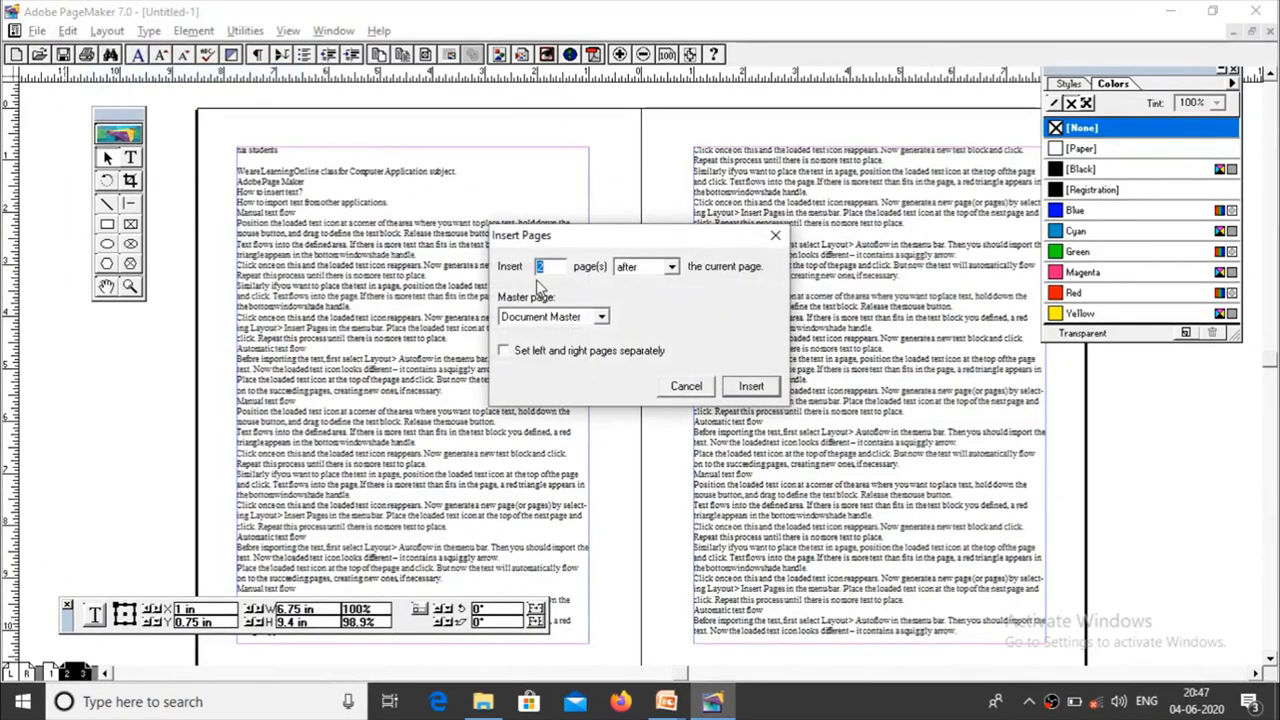
text(1)
click(750, 386)
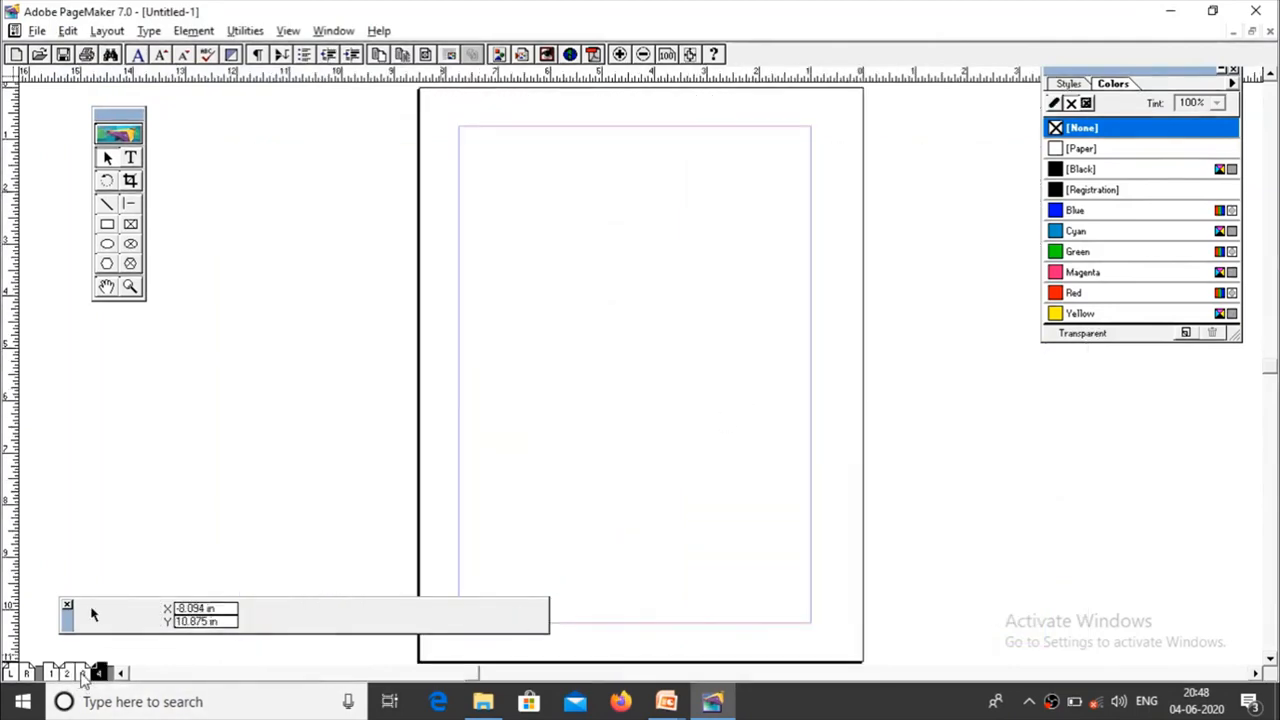
Step: Load the overflow text from the page 3 text block, flow it onto page 4, and review the spread of pages 2 and 3
click(83, 675)
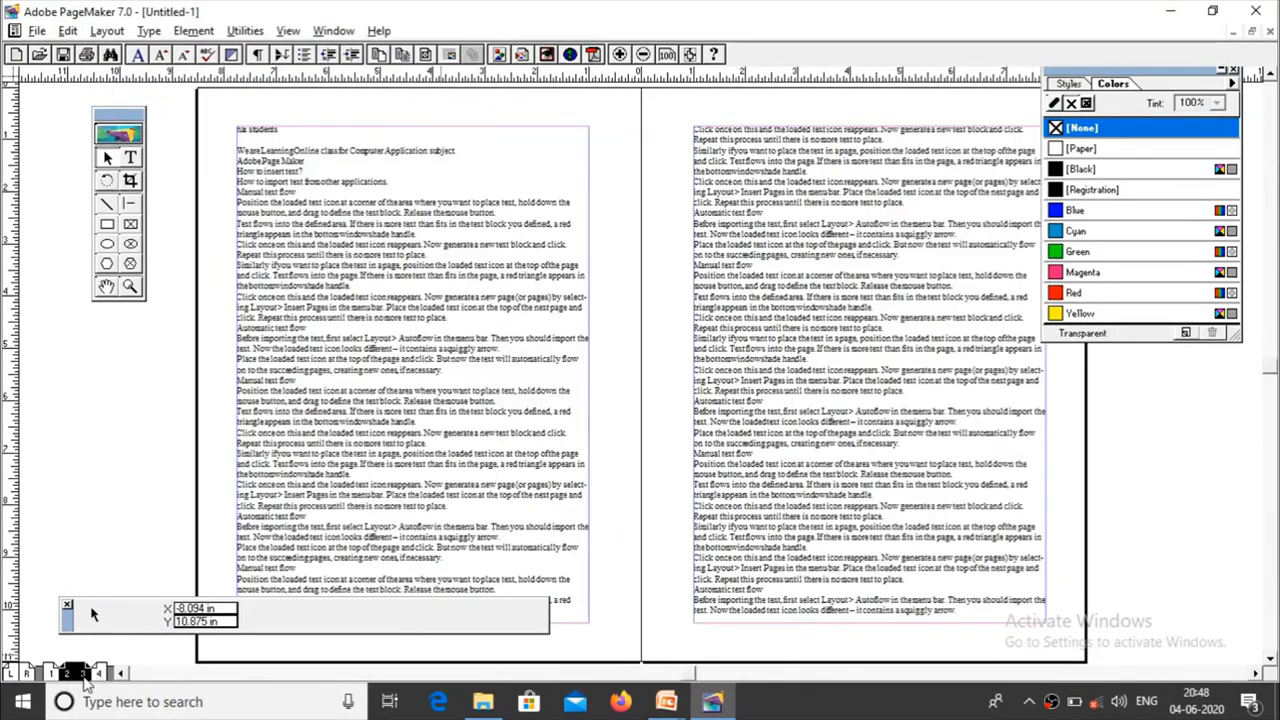
click(876, 550)
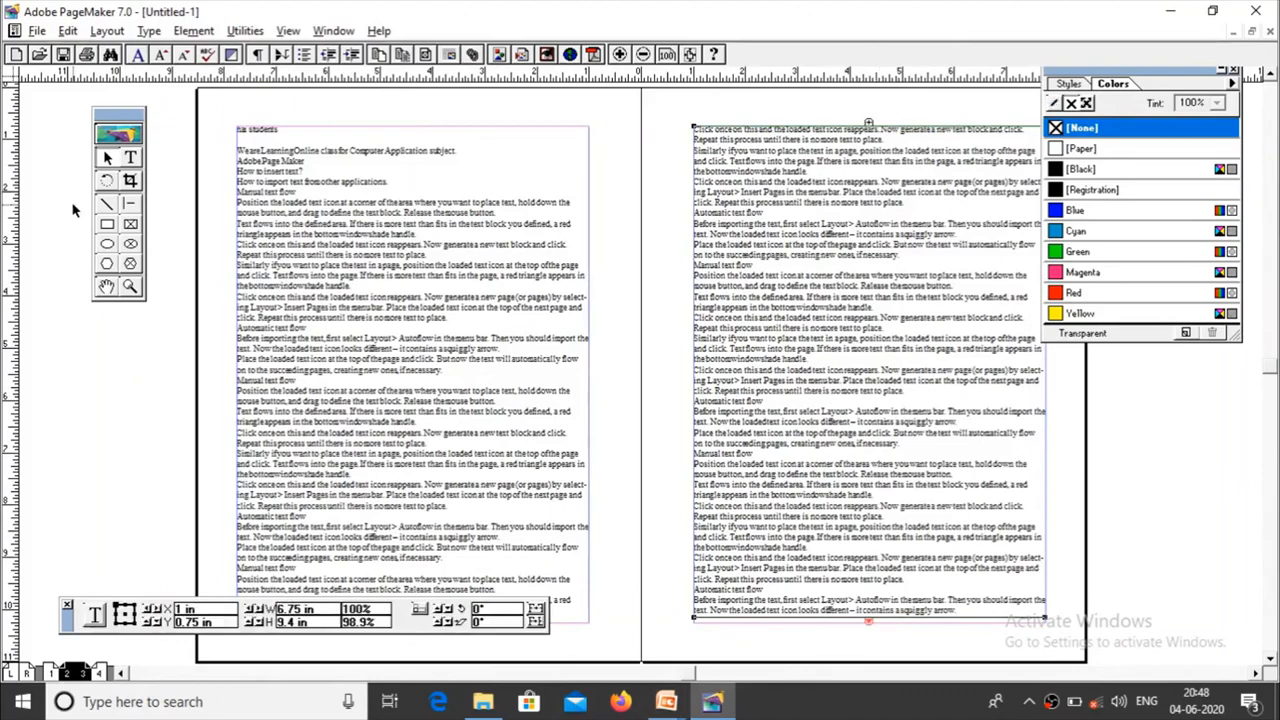
click(868, 620)
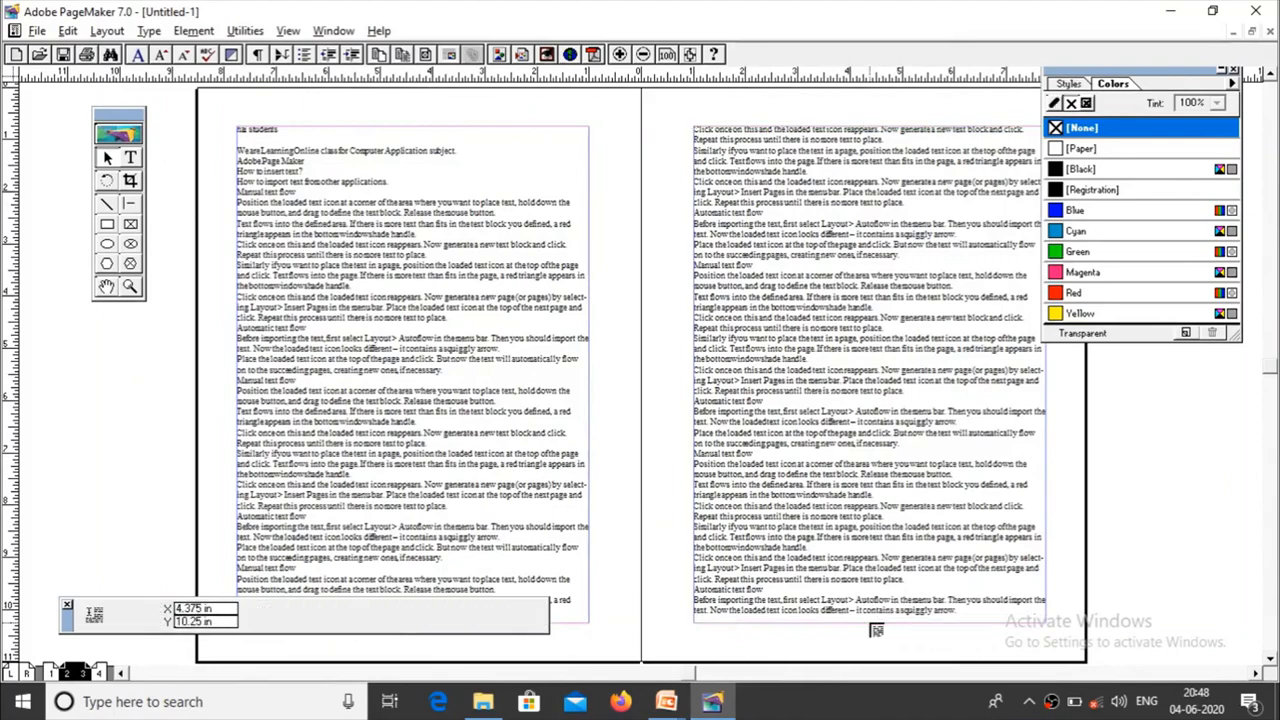
click(99, 672)
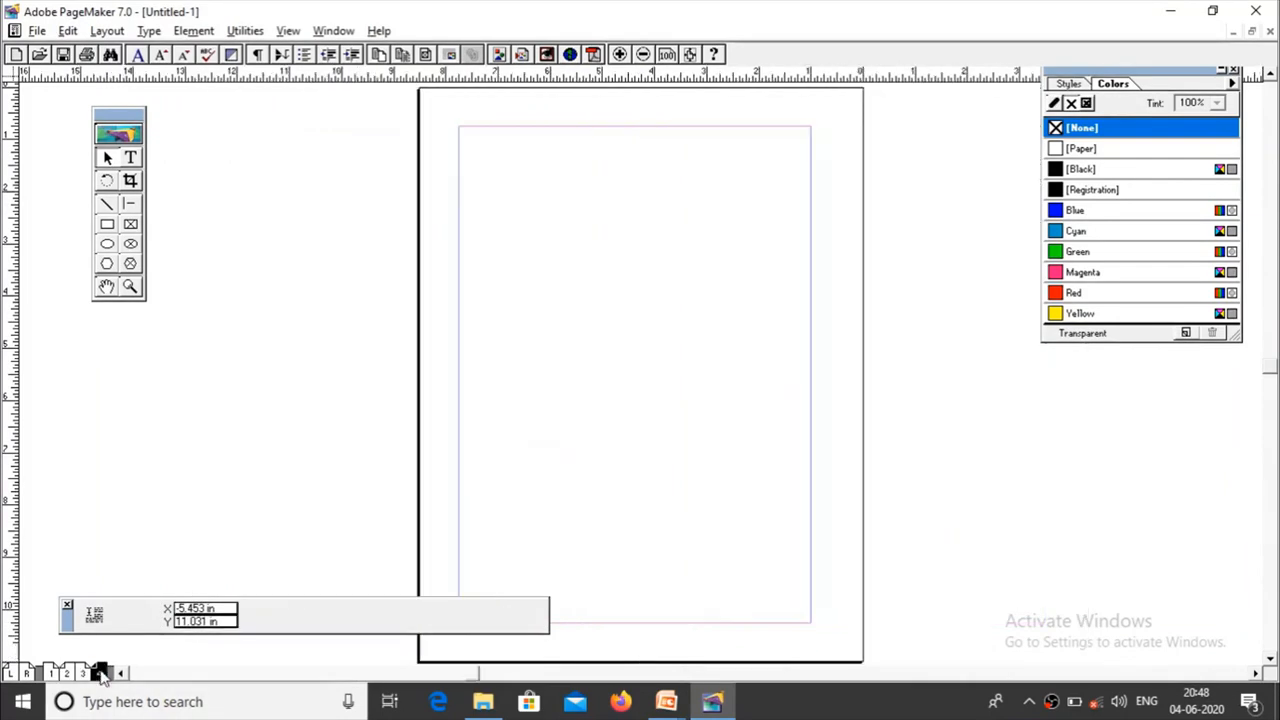
click(465, 133)
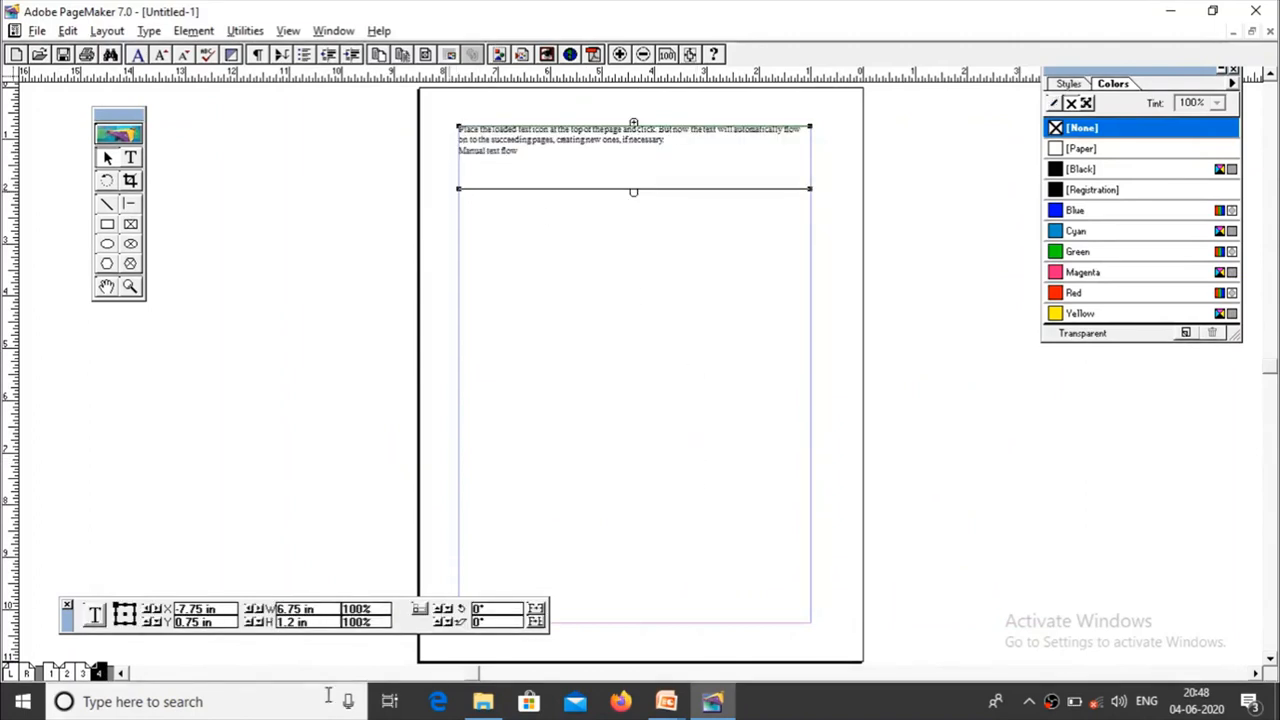
click(82, 672)
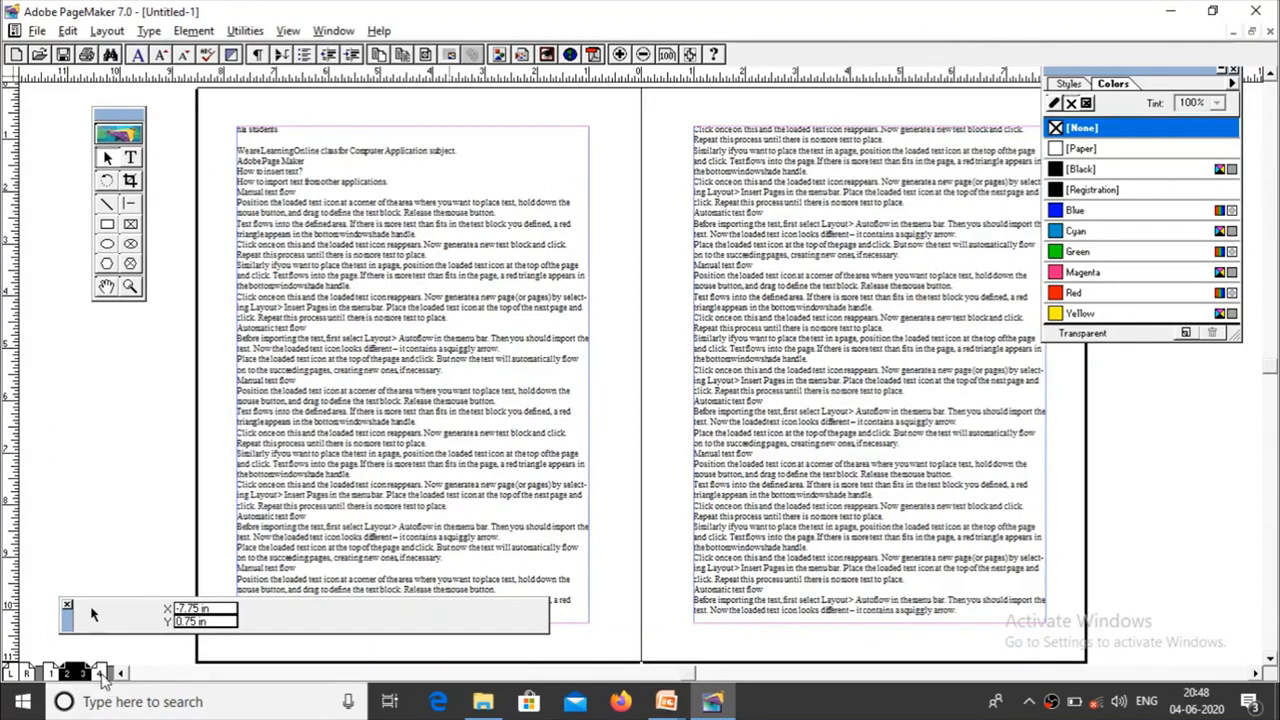
click(100, 673)
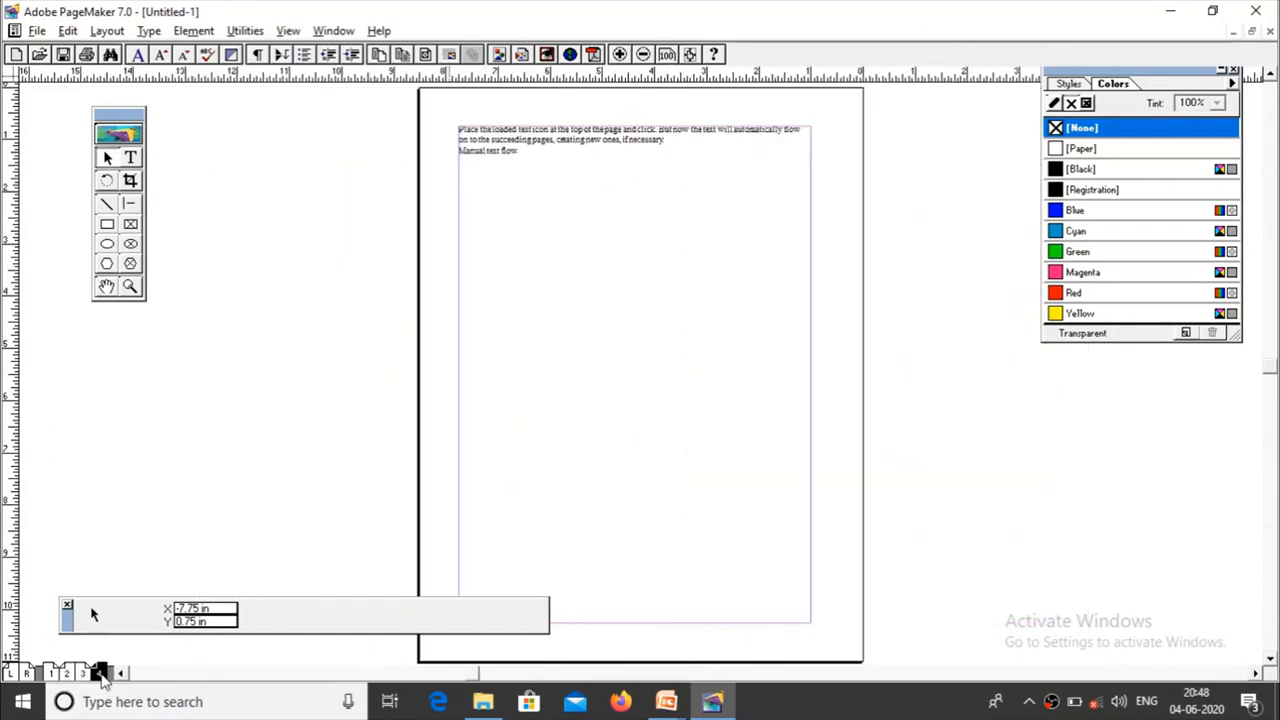
Step: Turn on Autoflow and place the myfile text document as a new story on page 4, starting at the left margin below the existing text
click(105, 33)
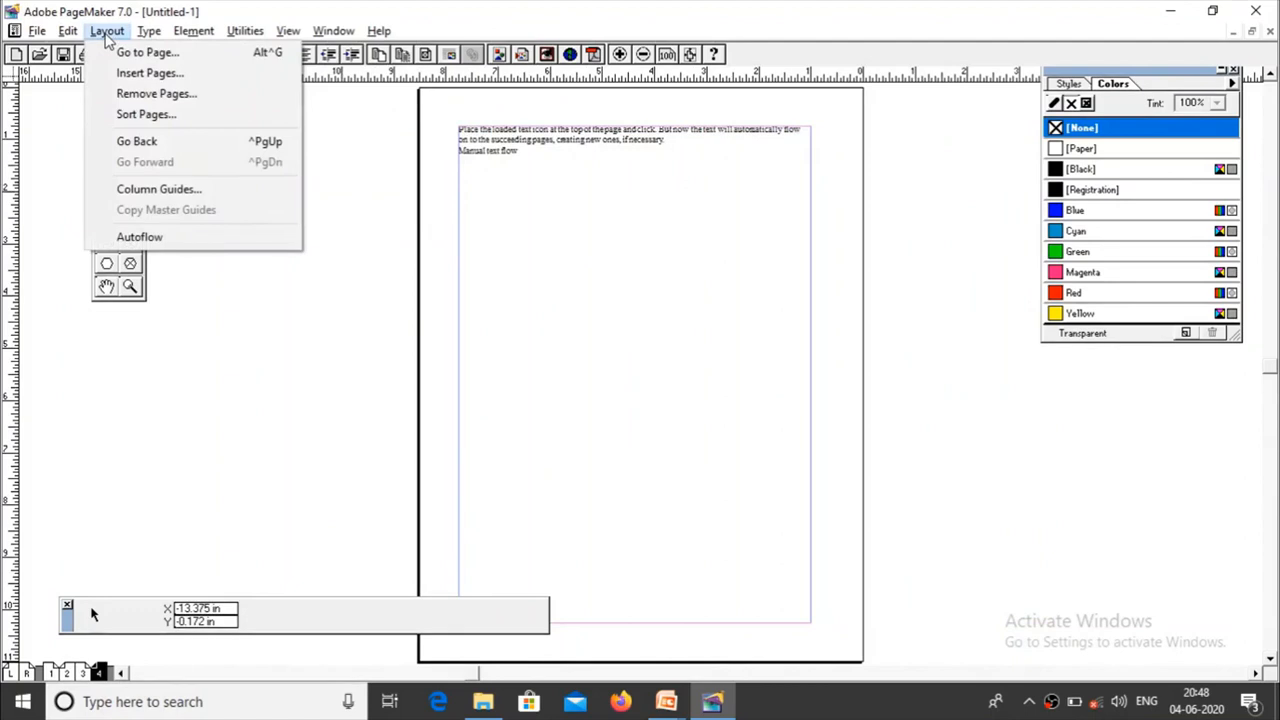
click(120, 238)
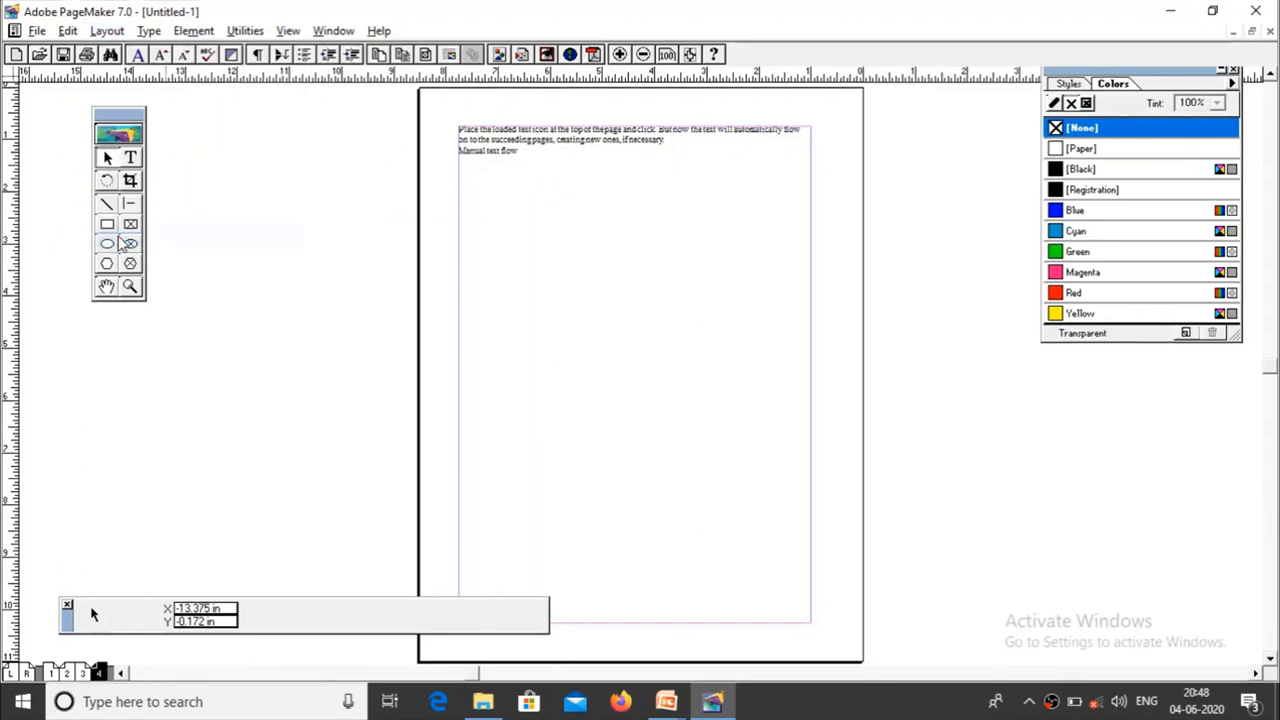
click(37, 31)
click(89, 219)
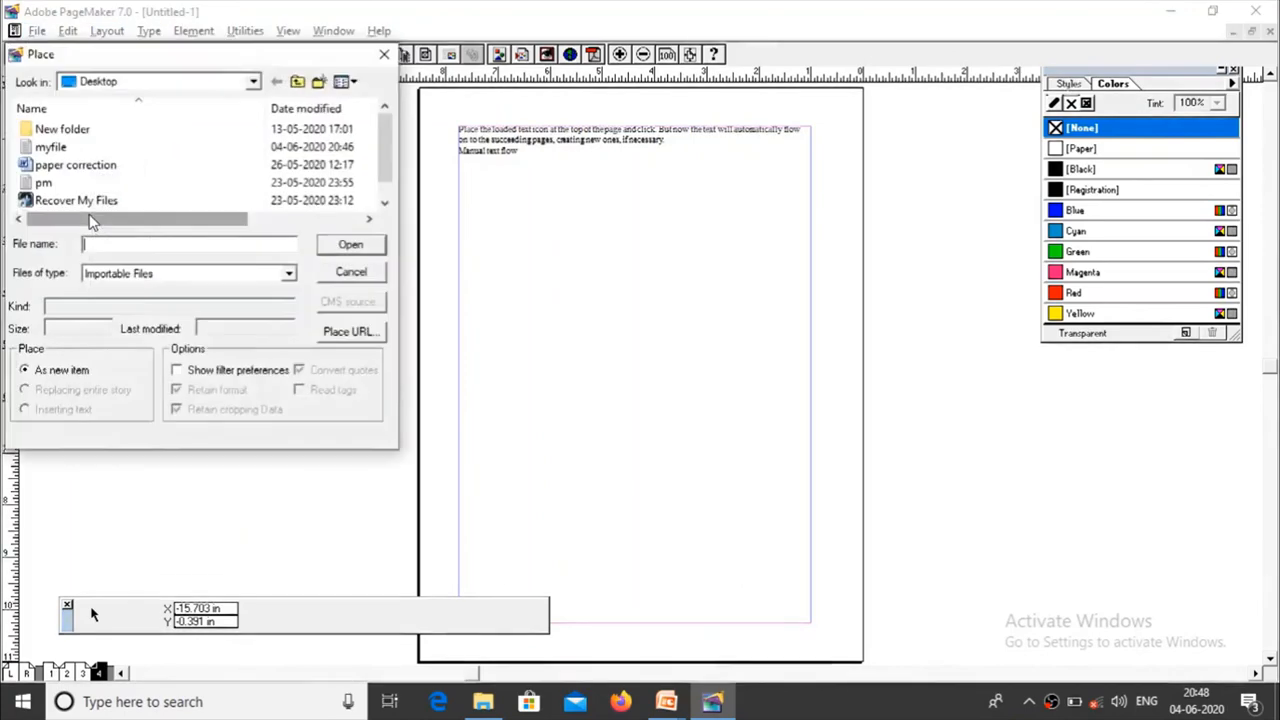
click(50, 147)
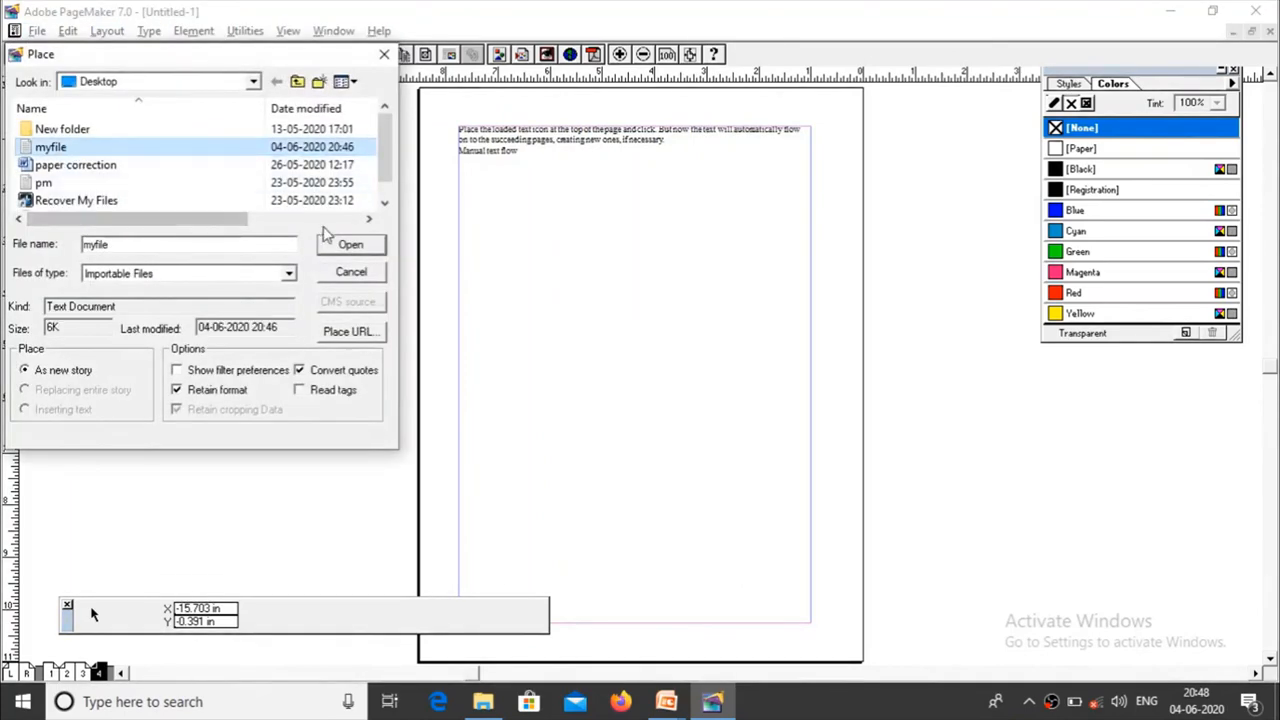
click(348, 246)
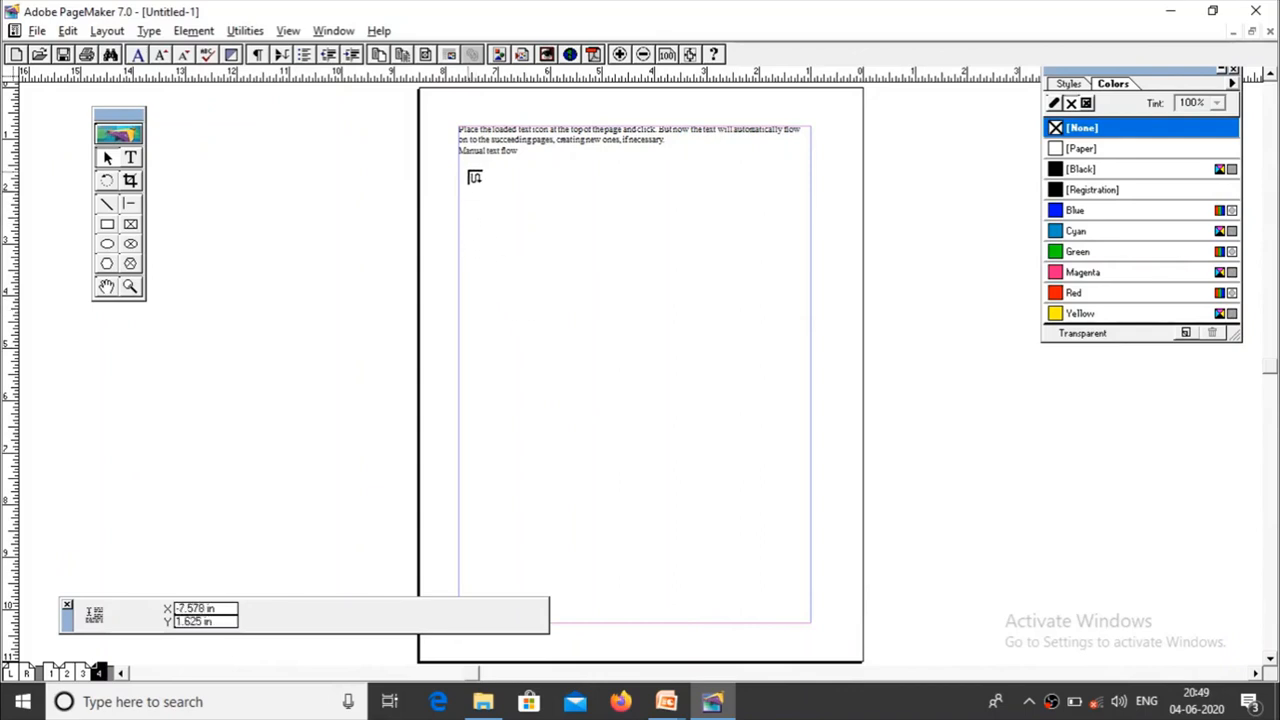
click(460, 171)
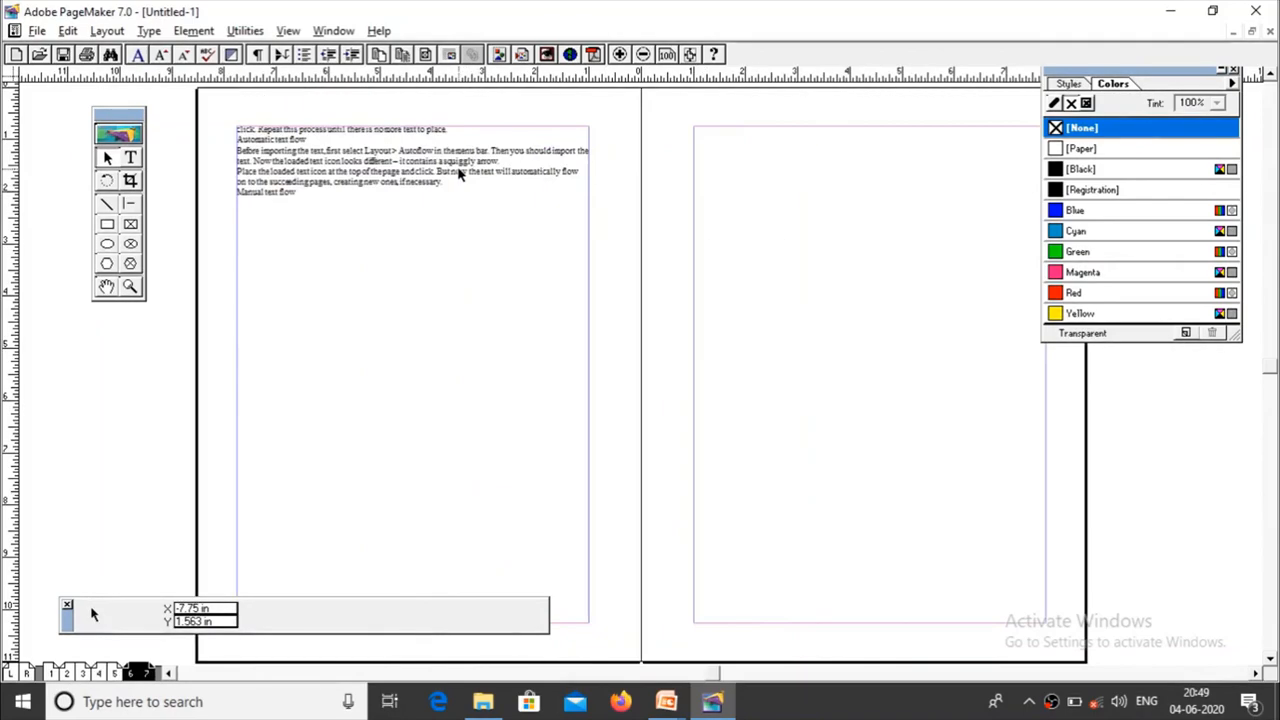
Step: Review the autoflowed text on the spreads of pages 4–5 and 6–7, and switch to the Text flow slide in the PowerPoint presentation
click(114, 675)
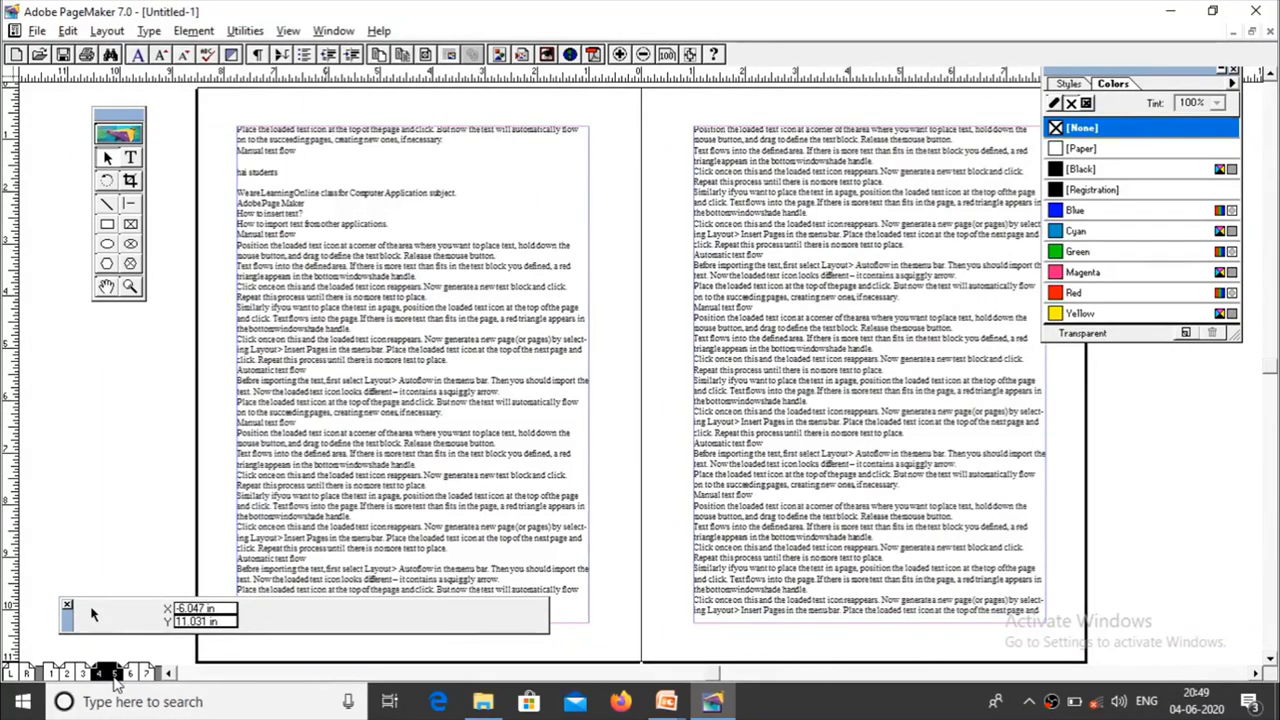
click(141, 675)
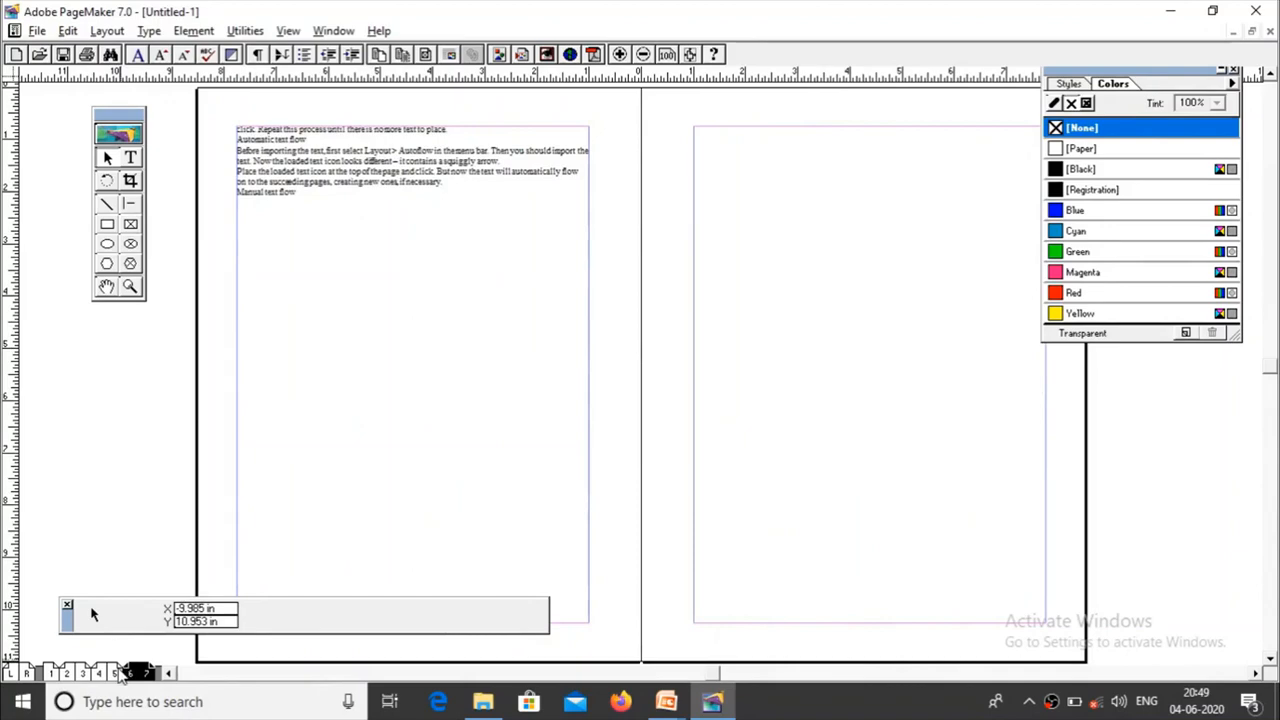
click(116, 674)
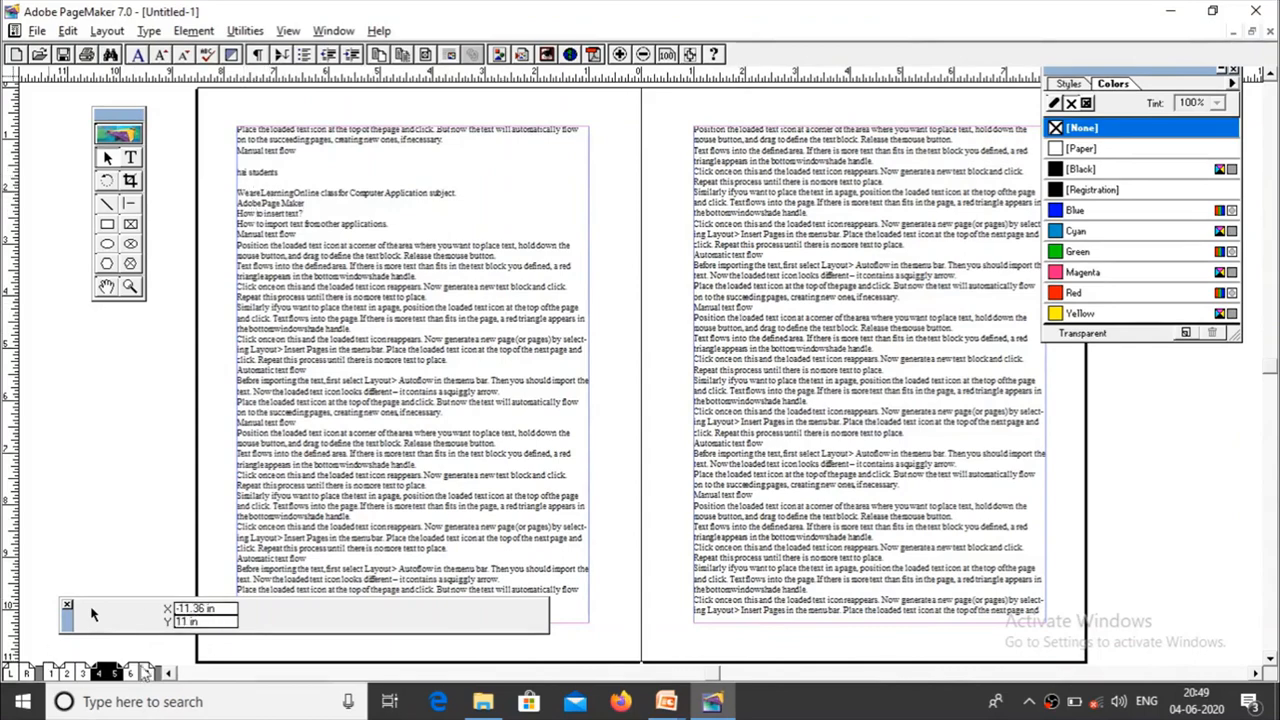
click(132, 672)
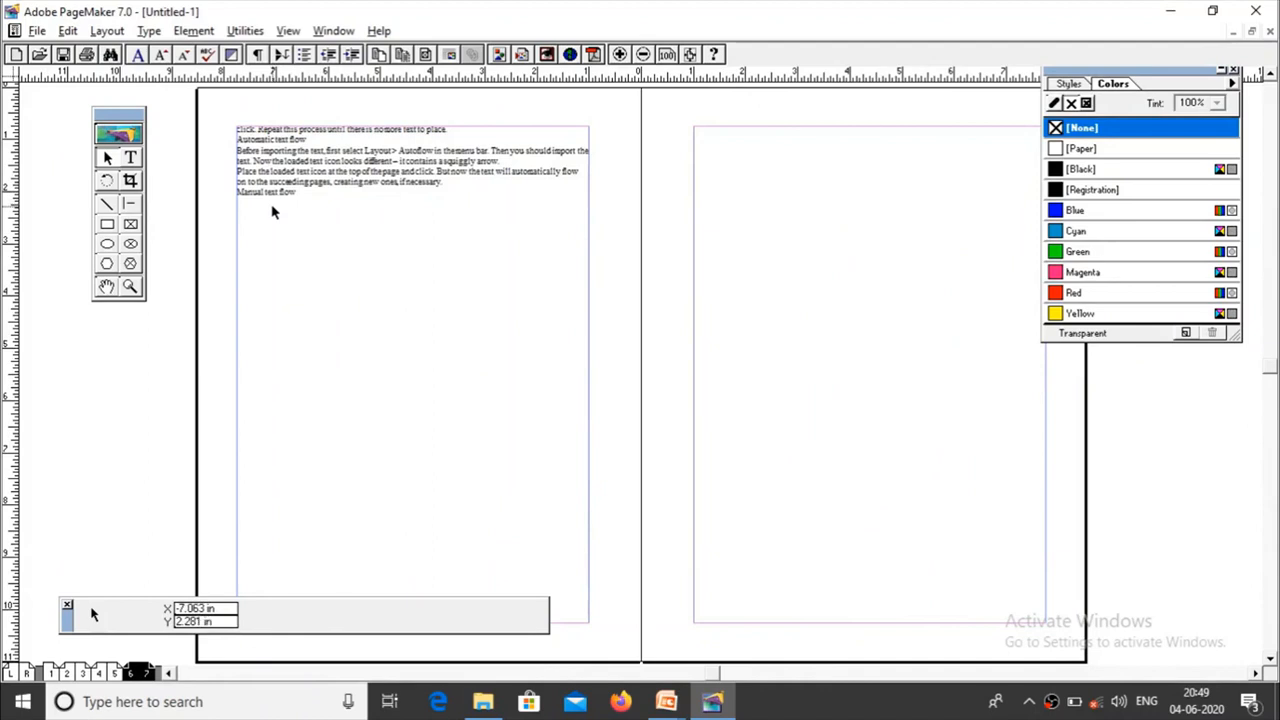
key(alt+Tab)
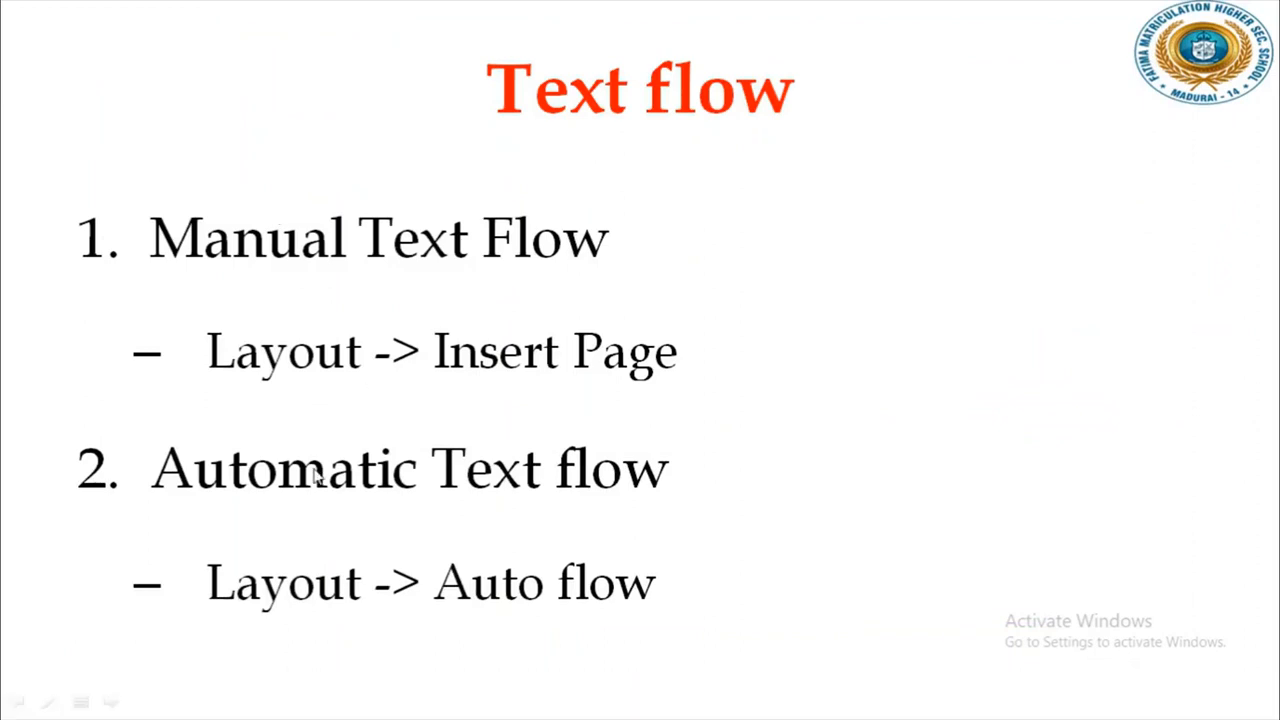
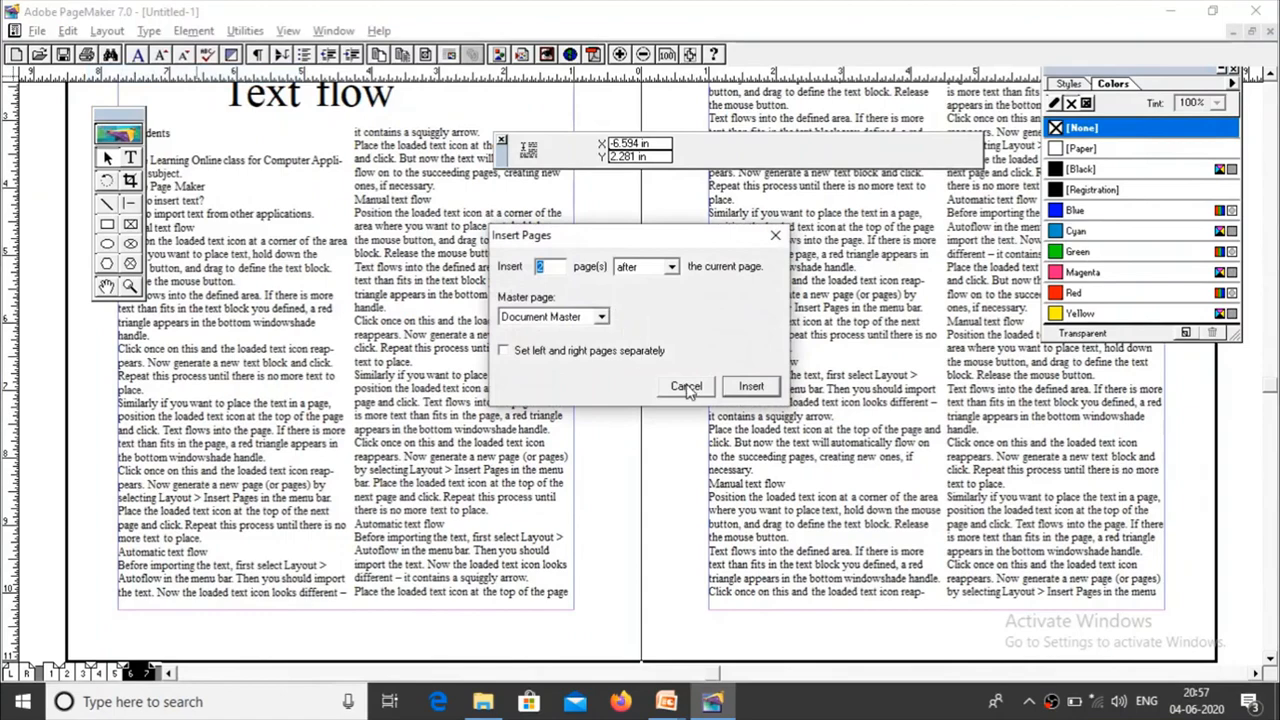
Step: Insert 2 pages after page 7 using the Document Master, and flow the loaded text onto page 8 in a block about 3.42 by 1.8 in
click(687, 388)
click(101, 33)
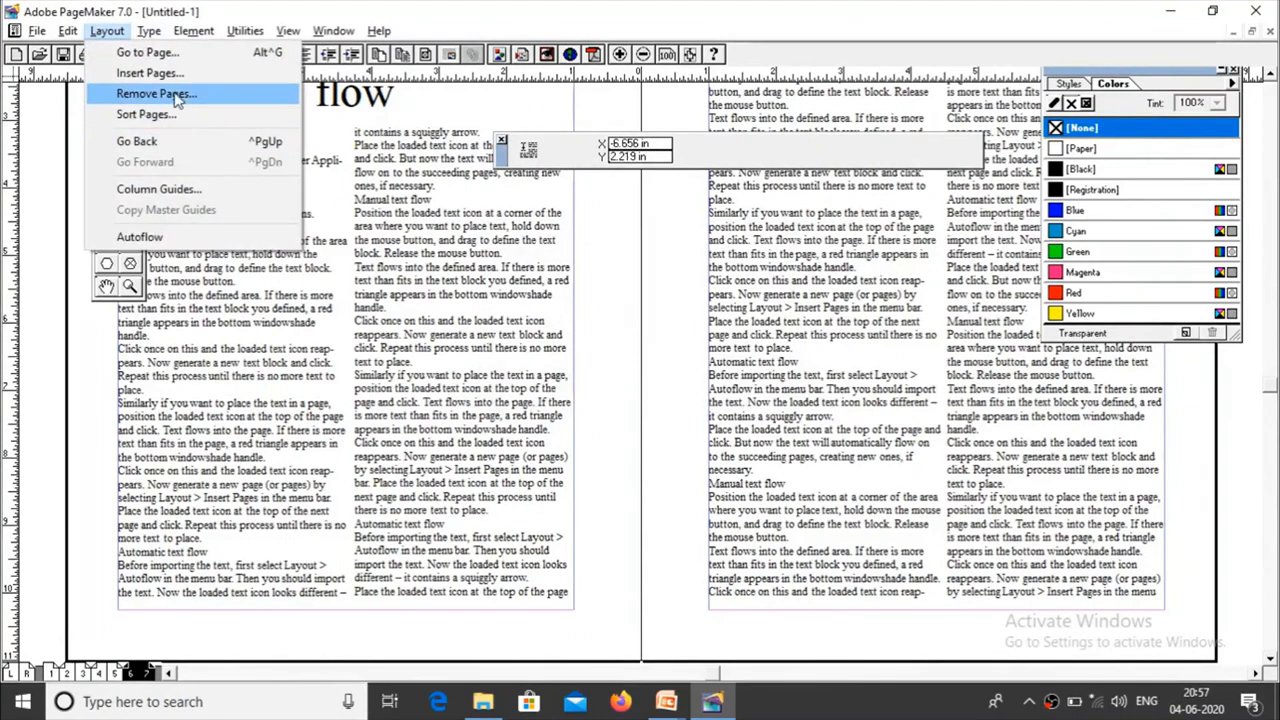
click(149, 73)
click(748, 386)
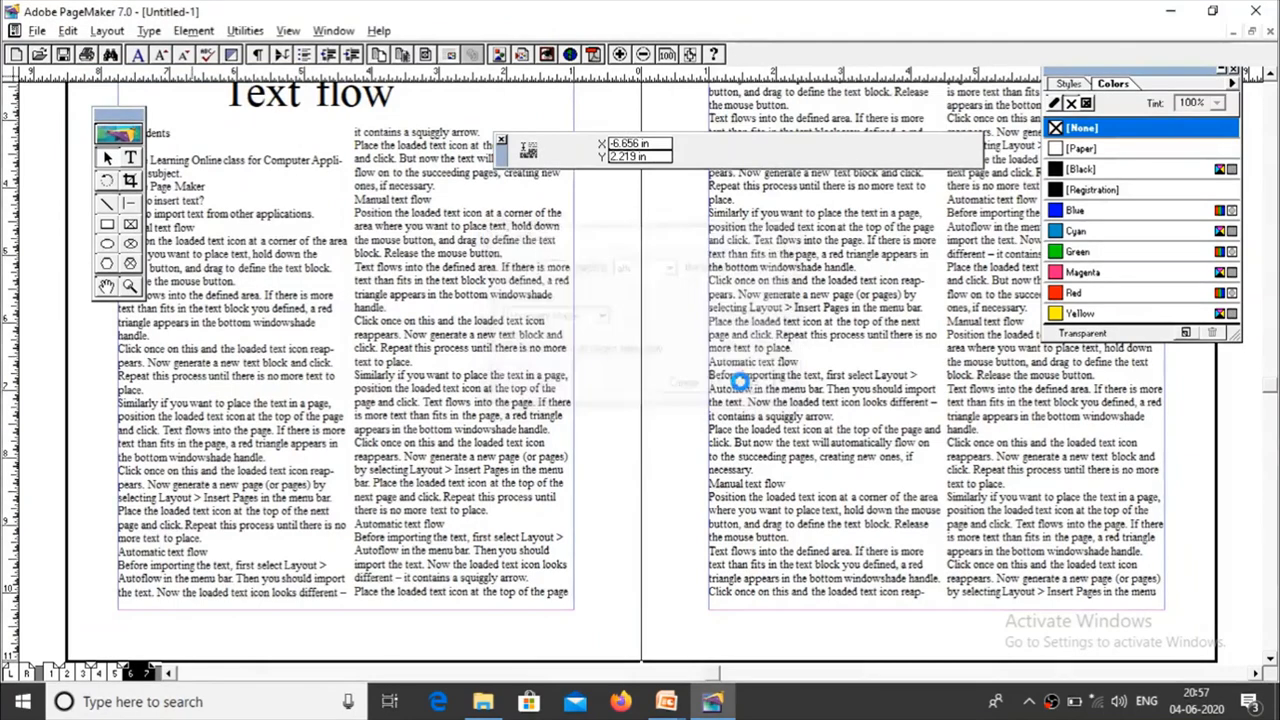
click(247, 140)
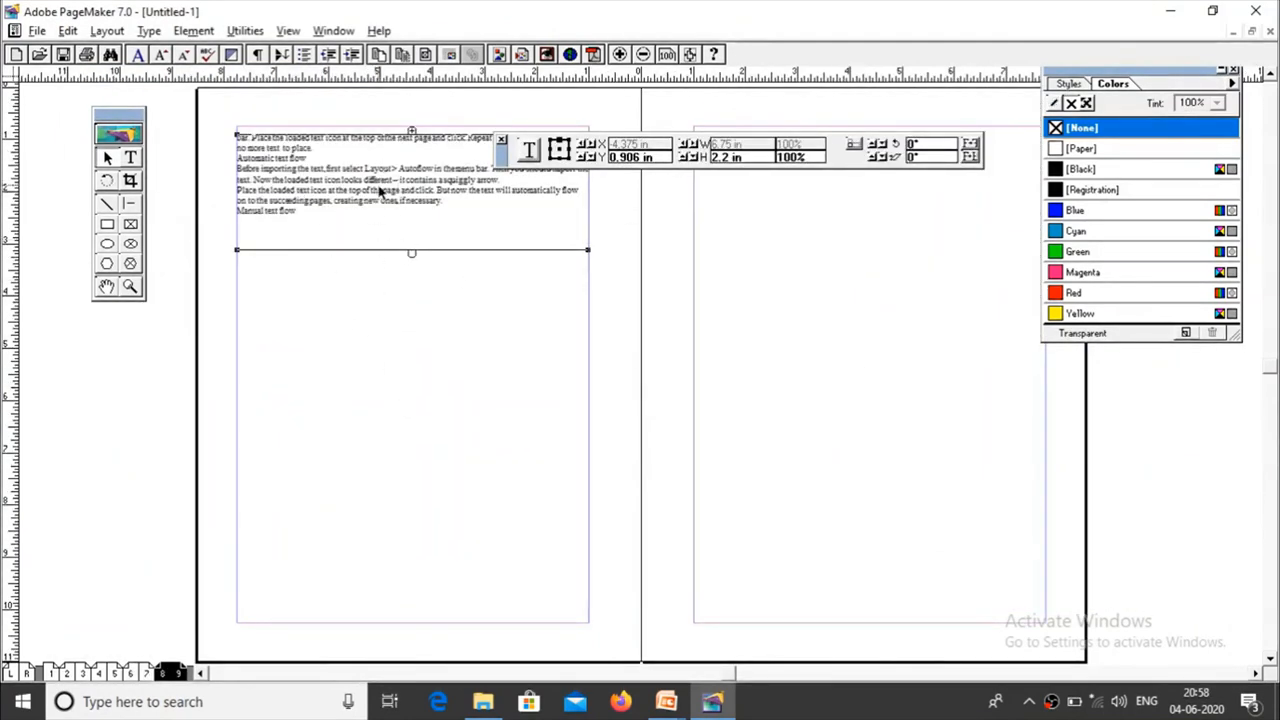
drag(588, 251, 415, 229)
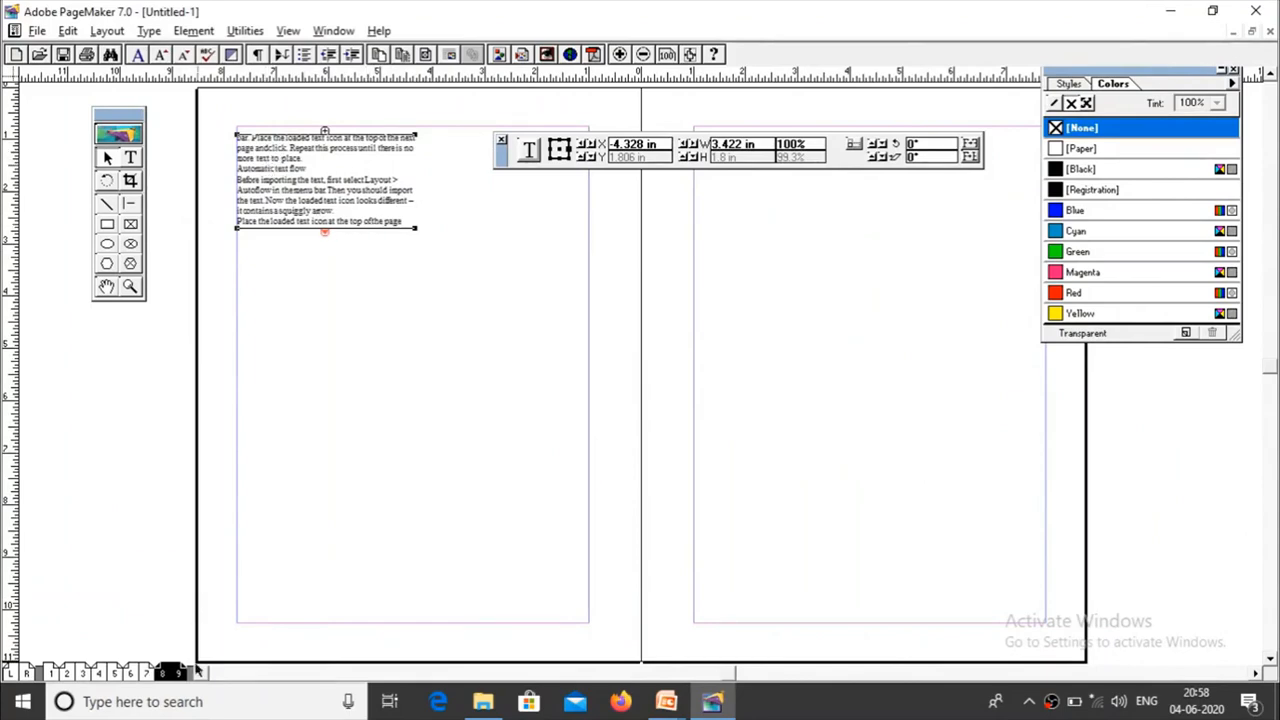
Step: Compare the handles of the last text block on page 7 with those of the block continuing it on page 8
click(152, 675)
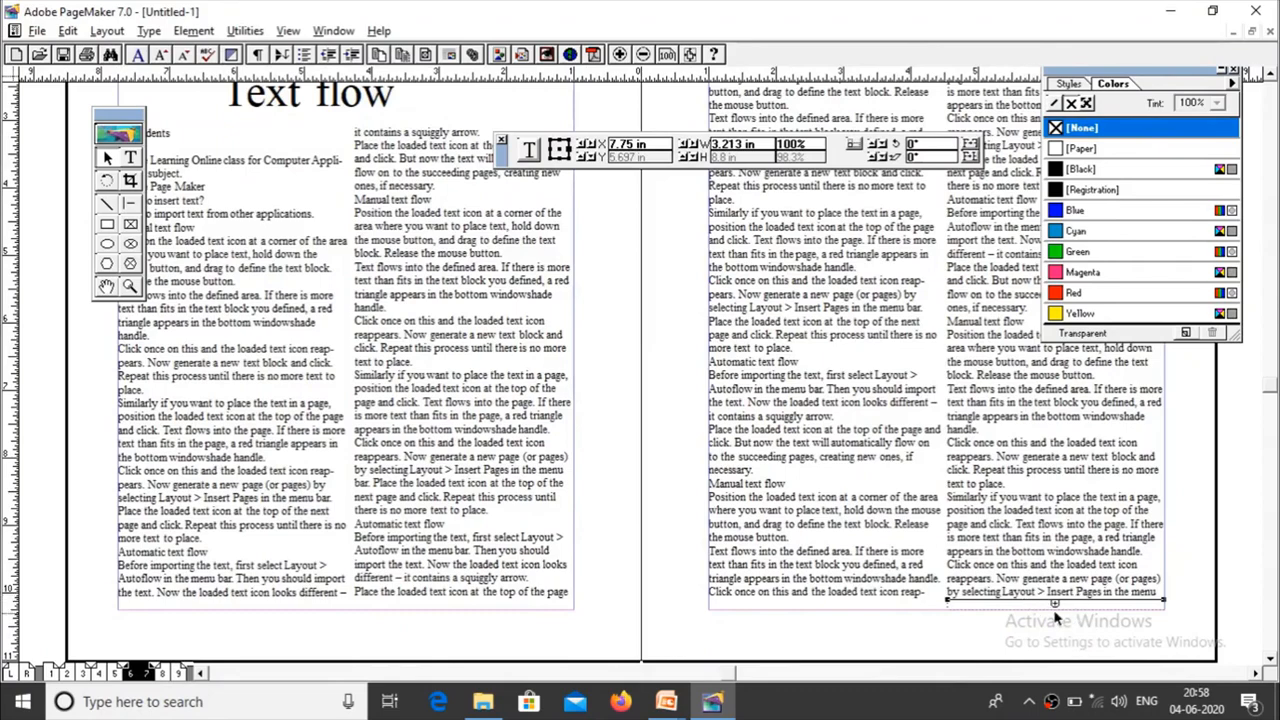
click(168, 676)
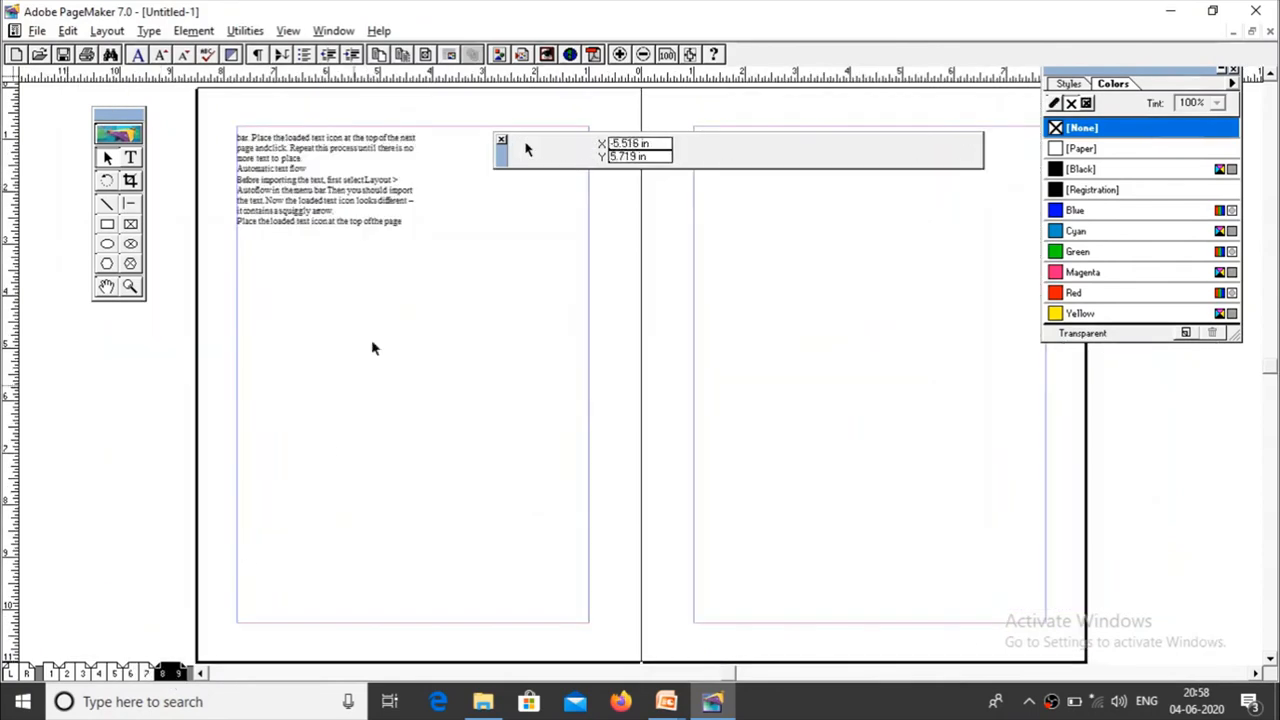
click(305, 175)
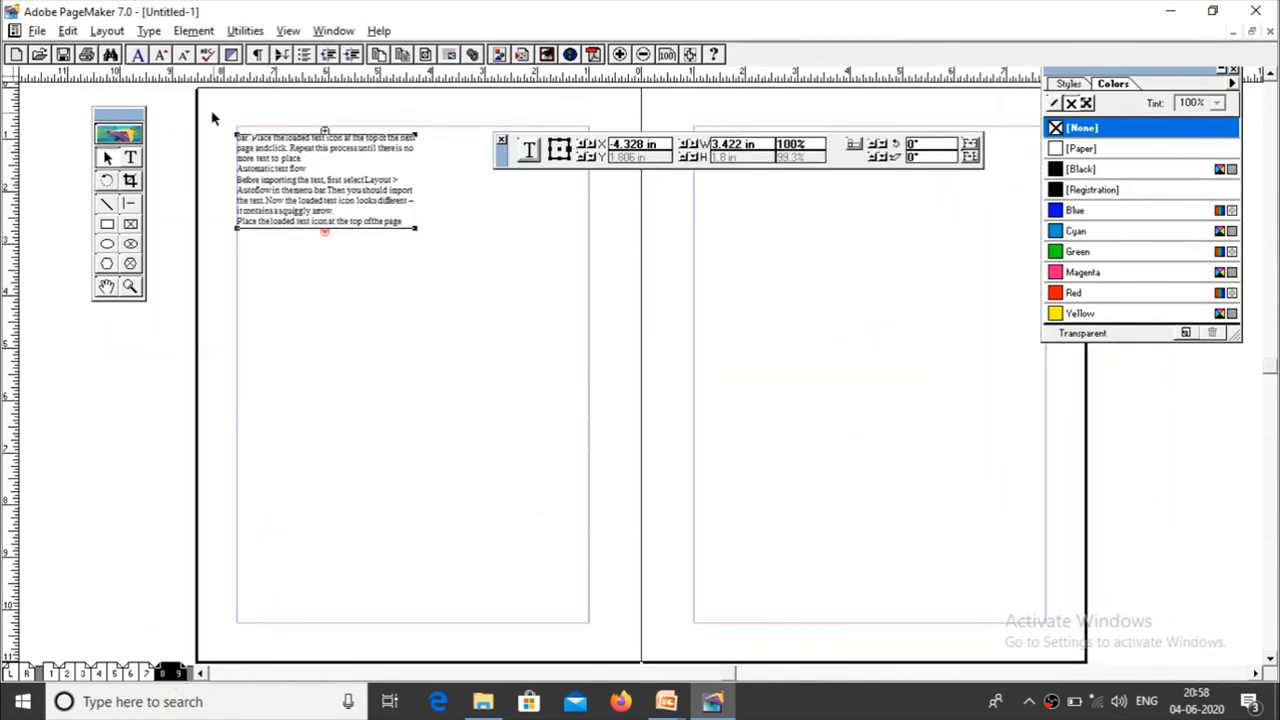
Step: Cut all visible text from the page 8 block and paste it as a separate text block below the remaining text
click(131, 159)
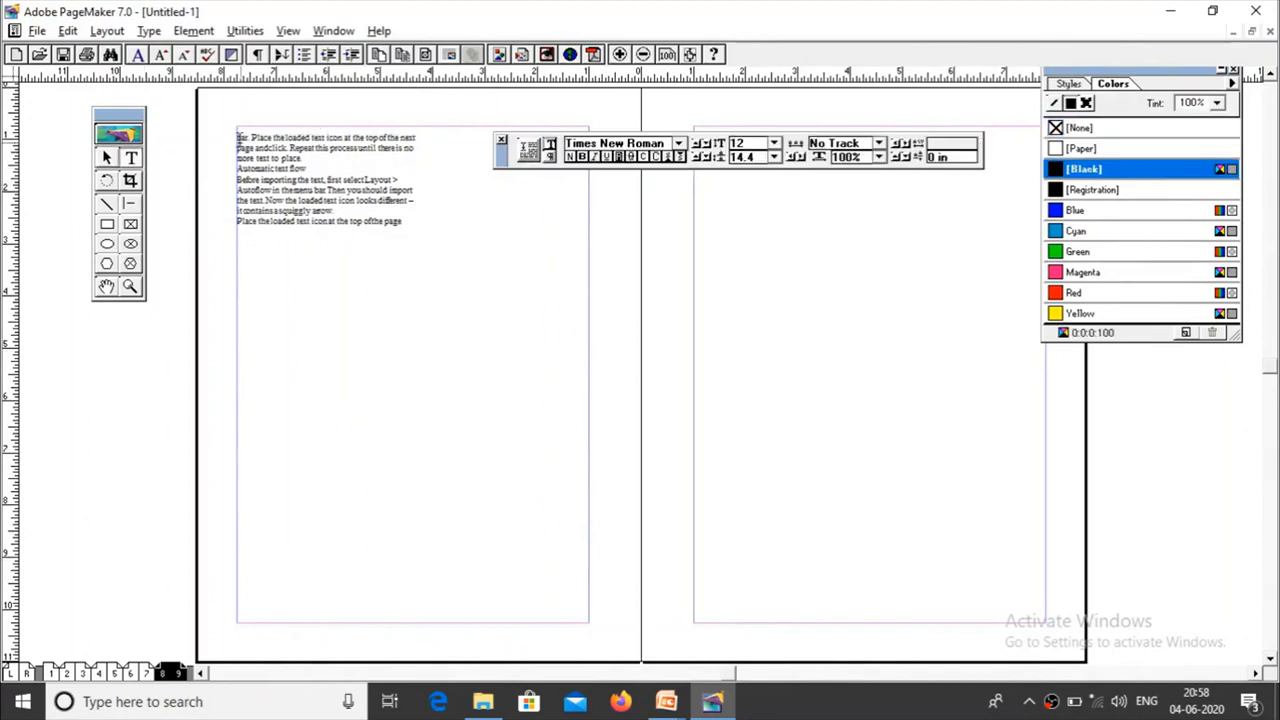
drag(238, 139, 410, 225)
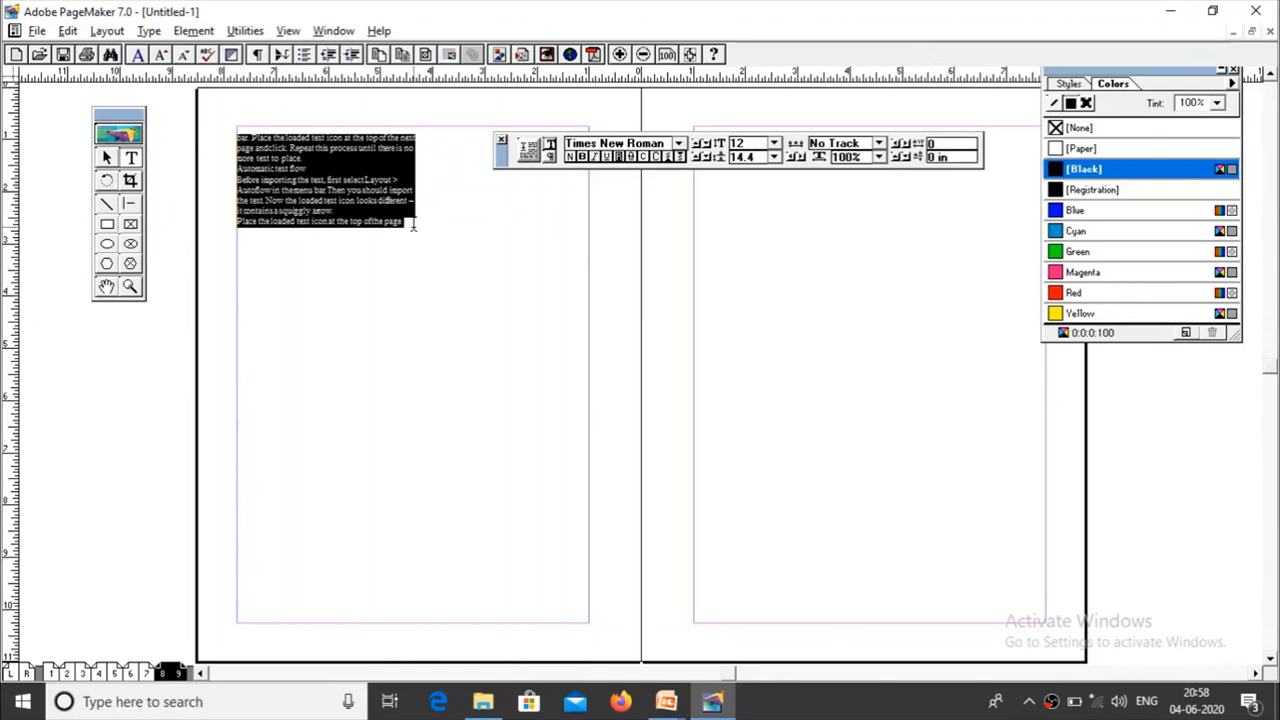
click(67, 31)
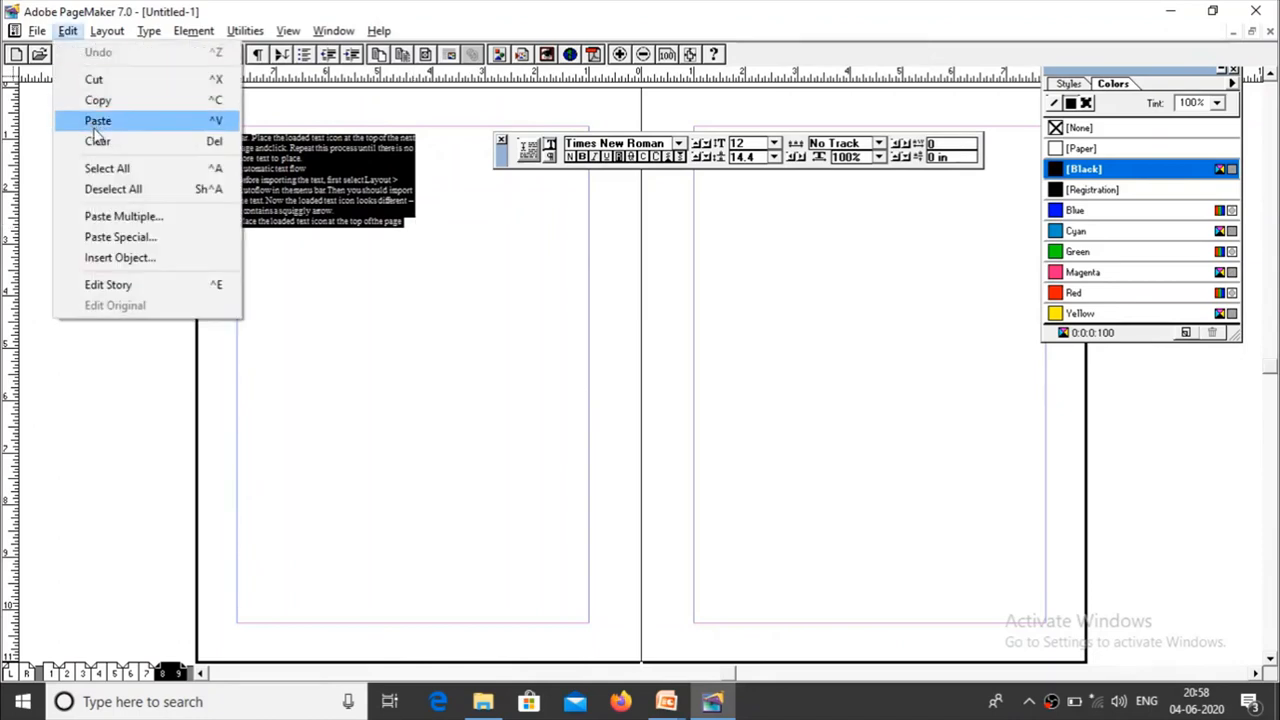
click(100, 82)
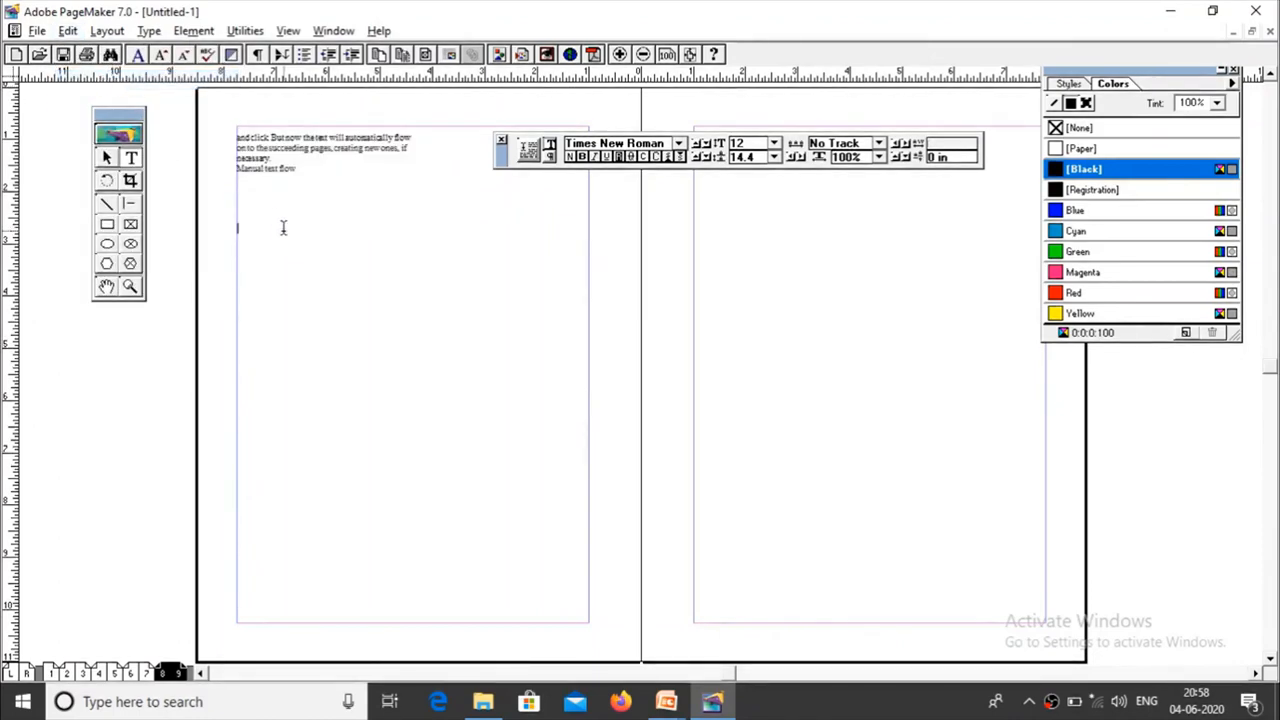
click(236, 247)
click(67, 31)
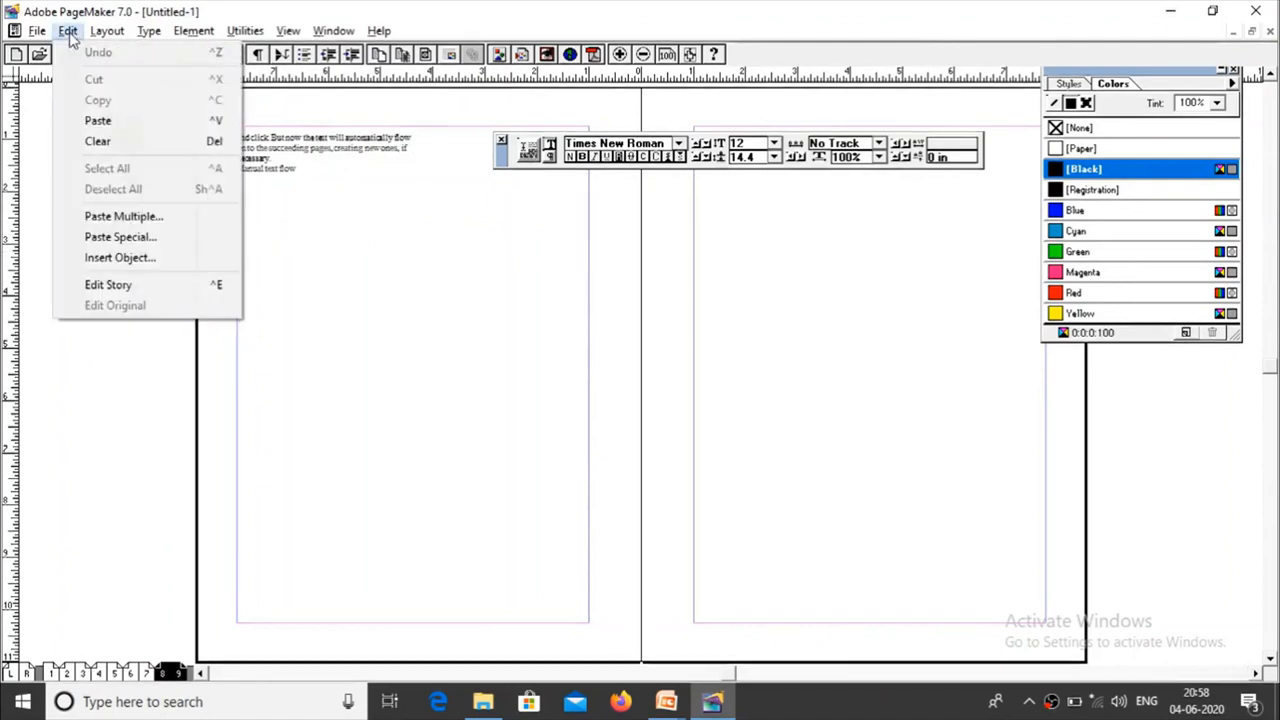
click(115, 121)
click(344, 258)
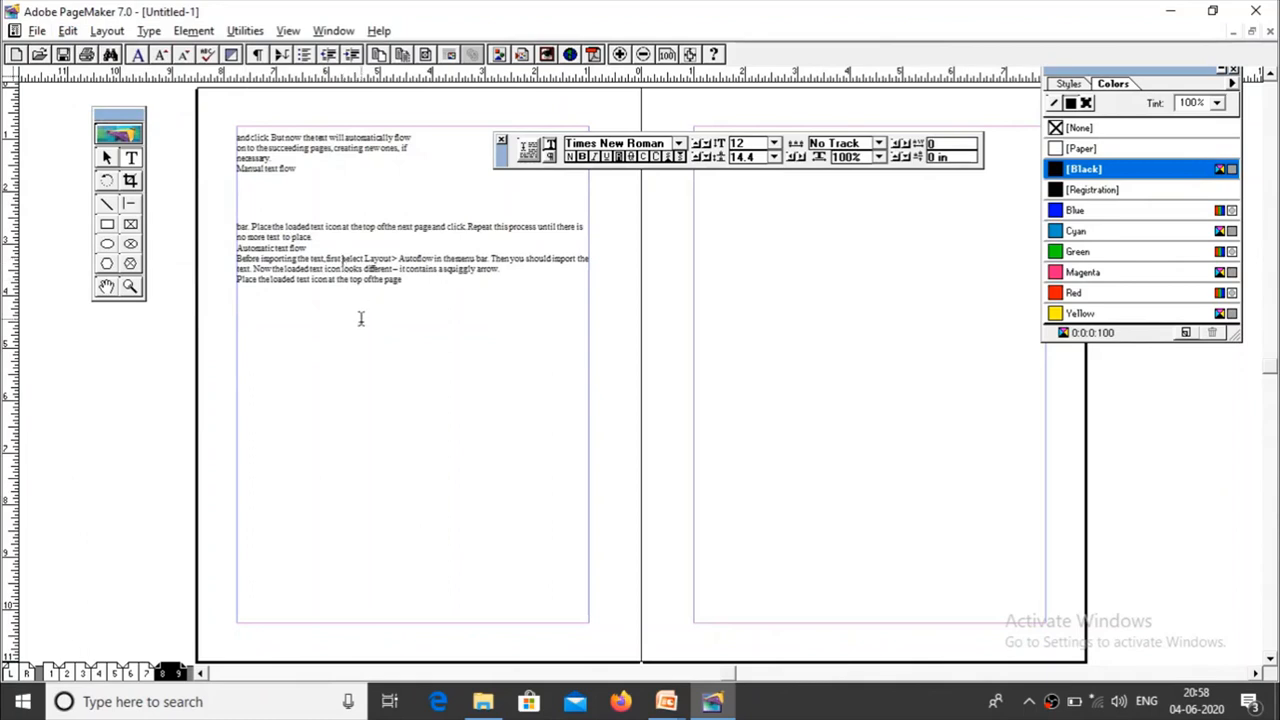
Step: Inspect the handles of both page 8 blocks, shortening the upper one to 1 in high and extending it back to 1.4 in
click(107, 157)
click(310, 278)
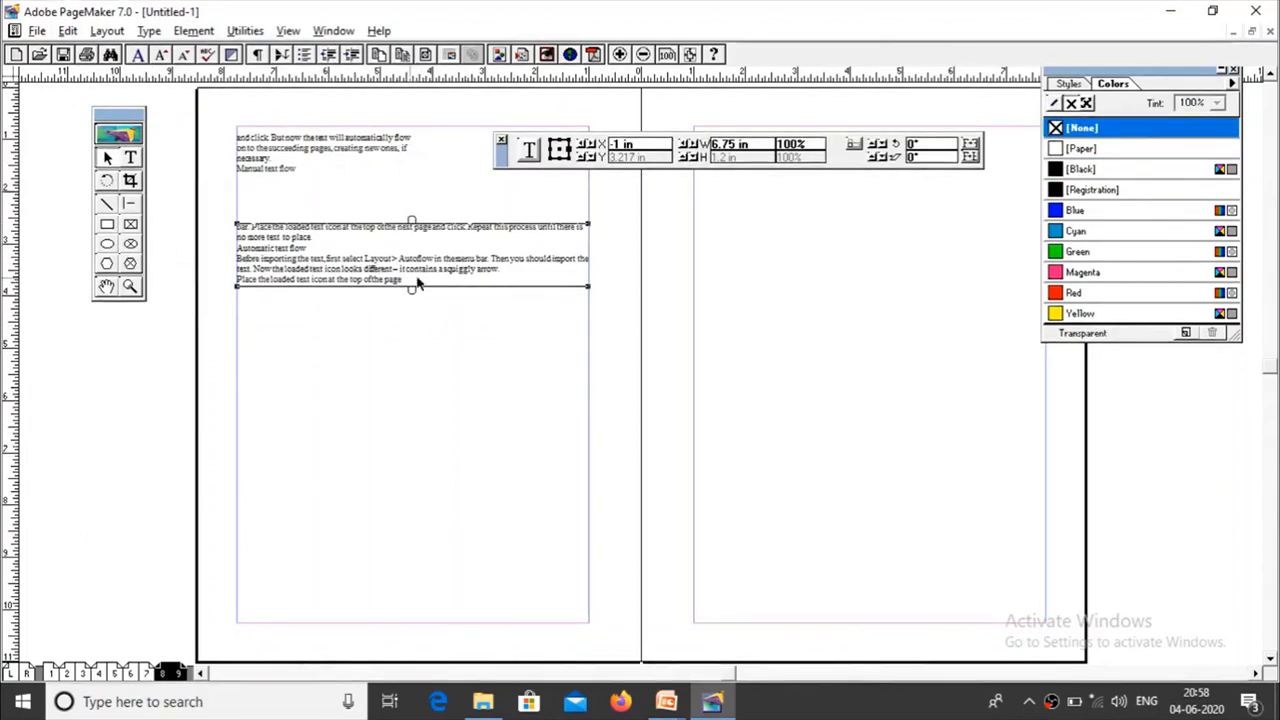
click(331, 176)
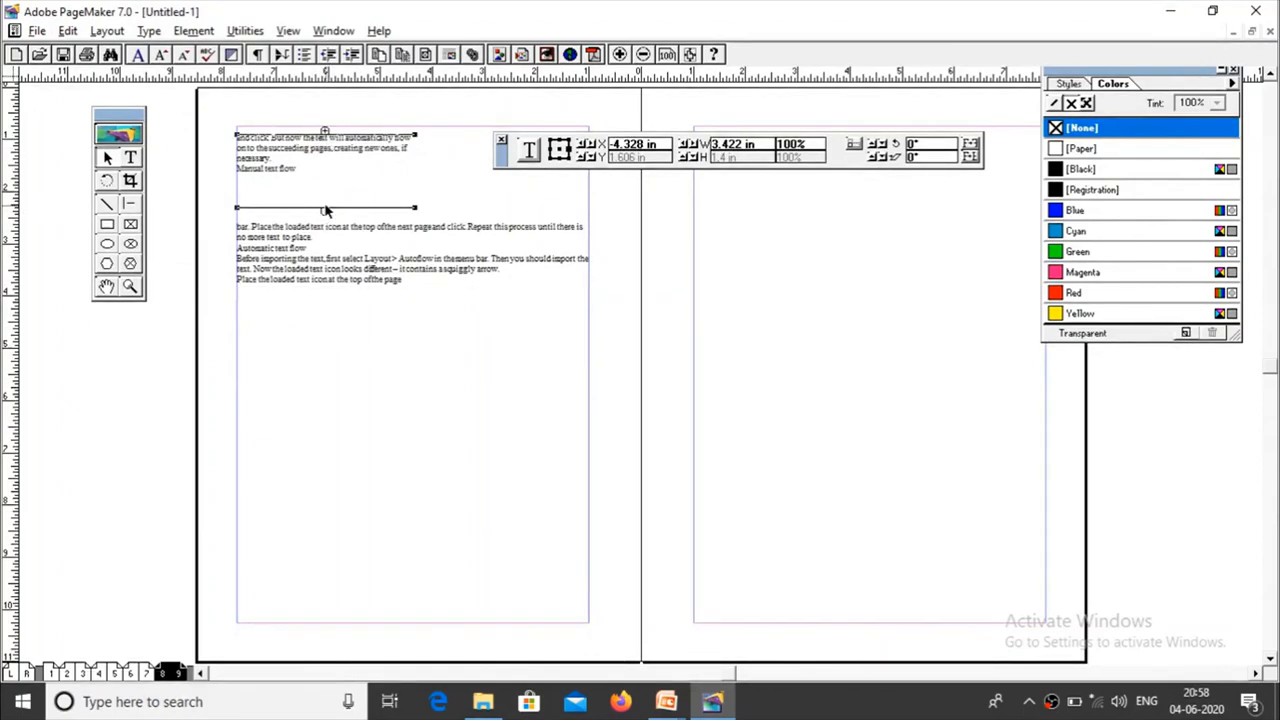
drag(324, 210, 325, 188)
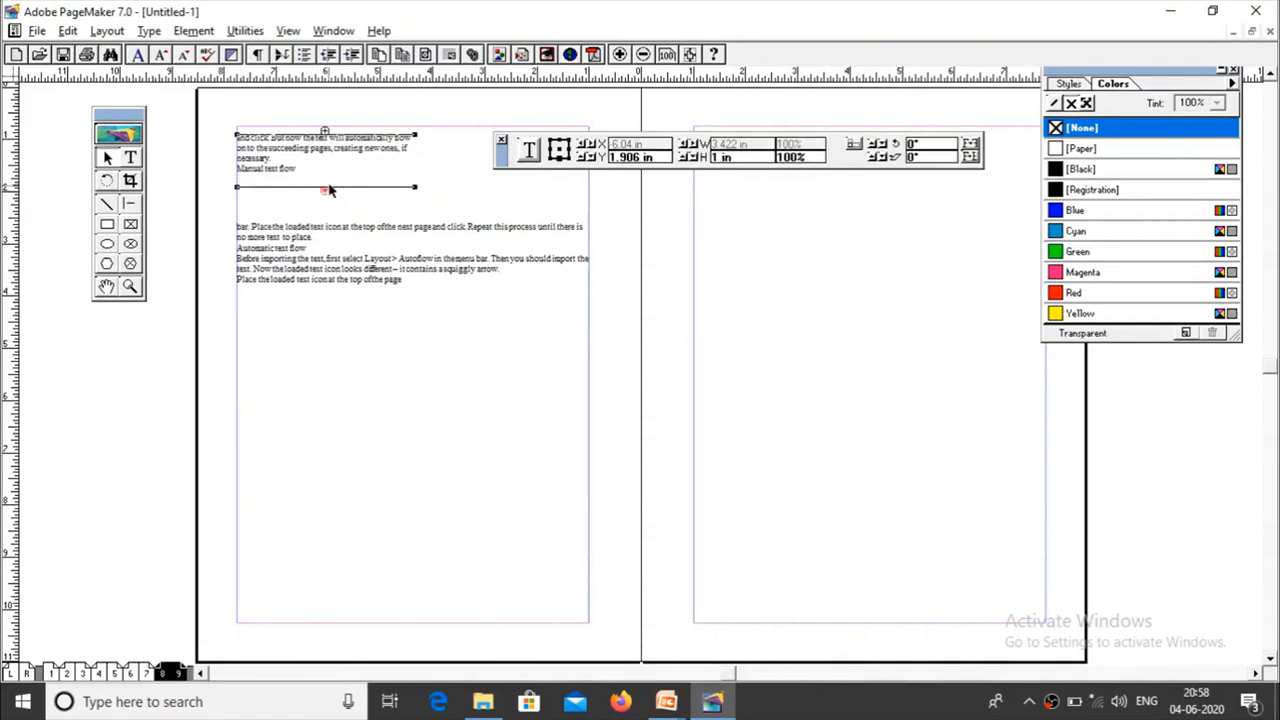
drag(325, 189, 334, 218)
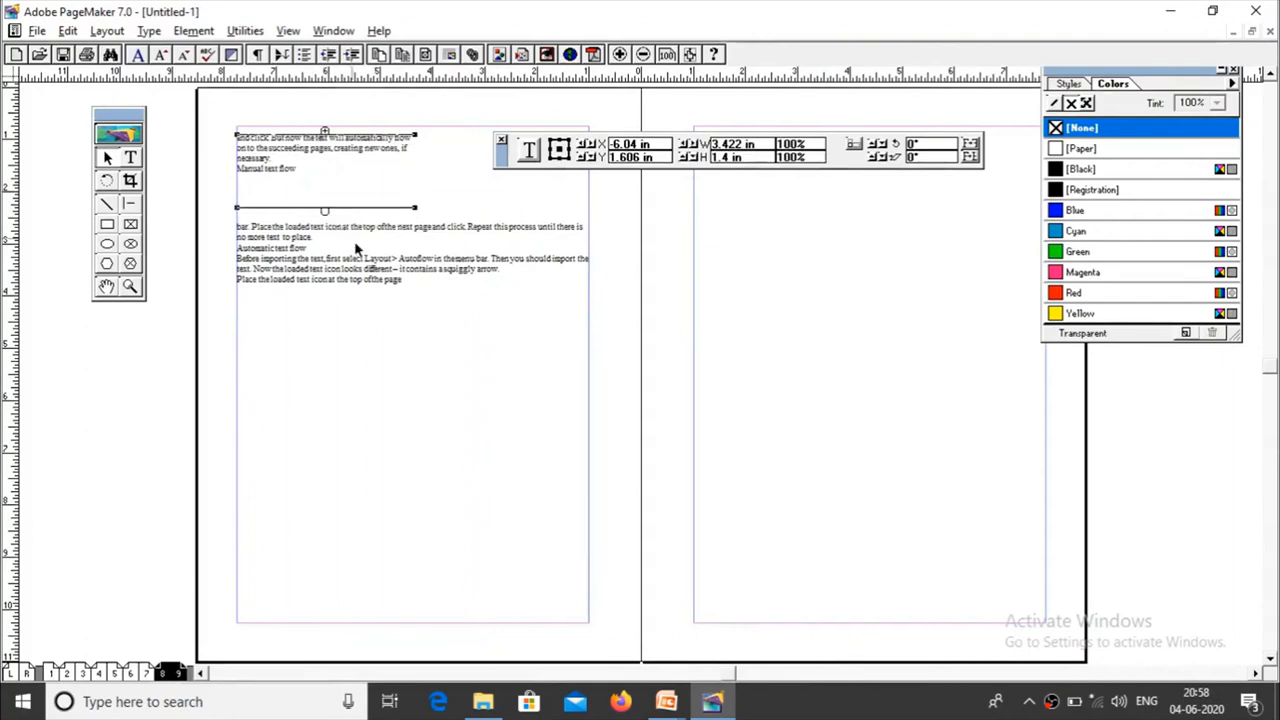
Step: Review how the story continues from the last text block on page 7 into the upper text block on page 8
click(143, 674)
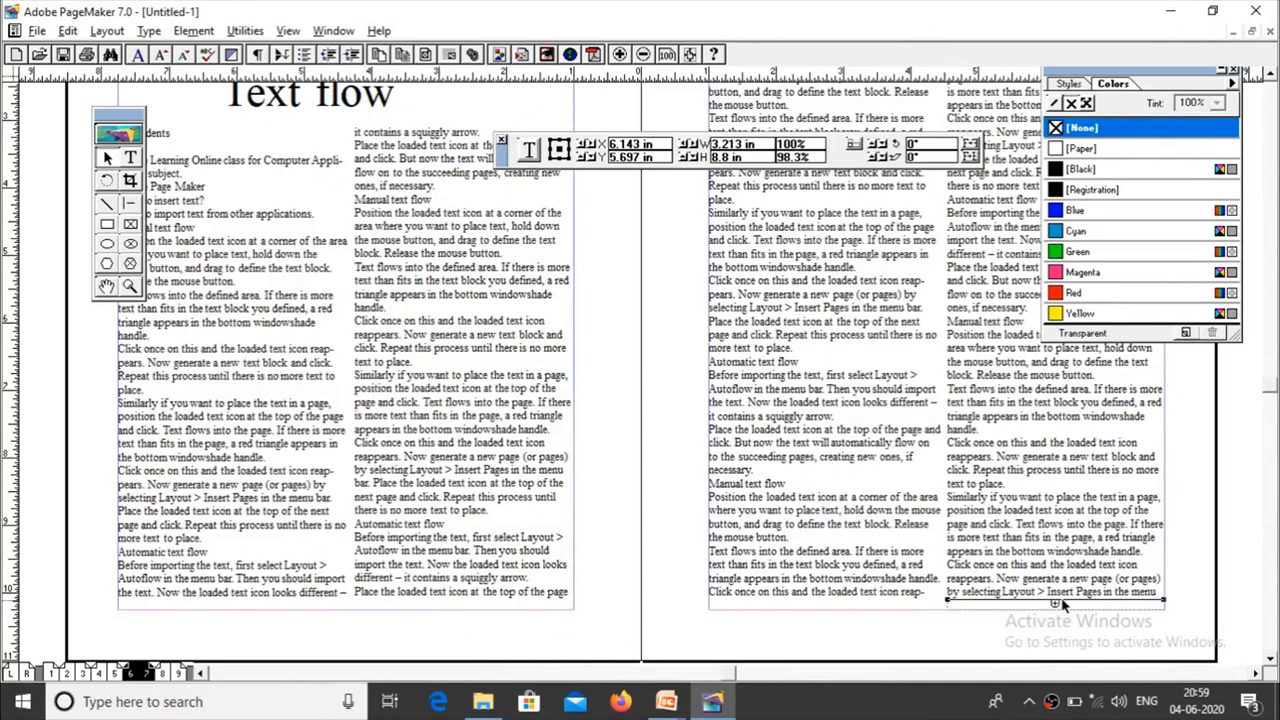
click(170, 673)
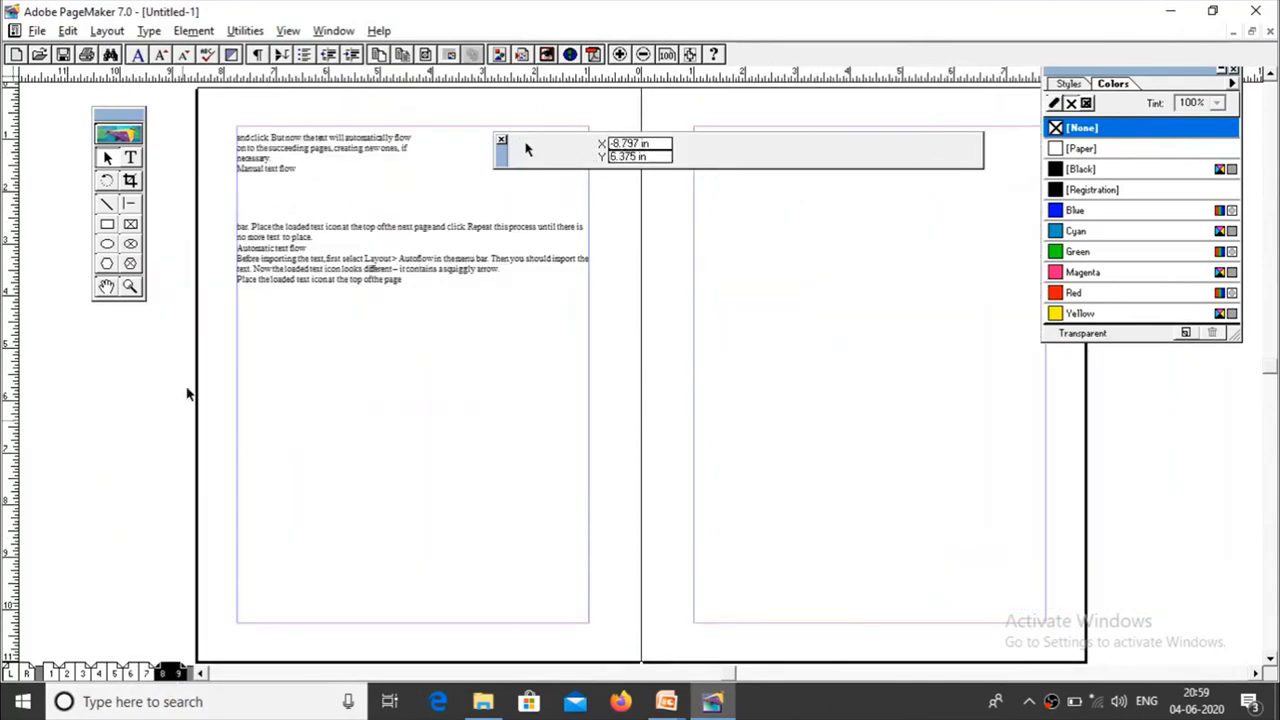
click(333, 138)
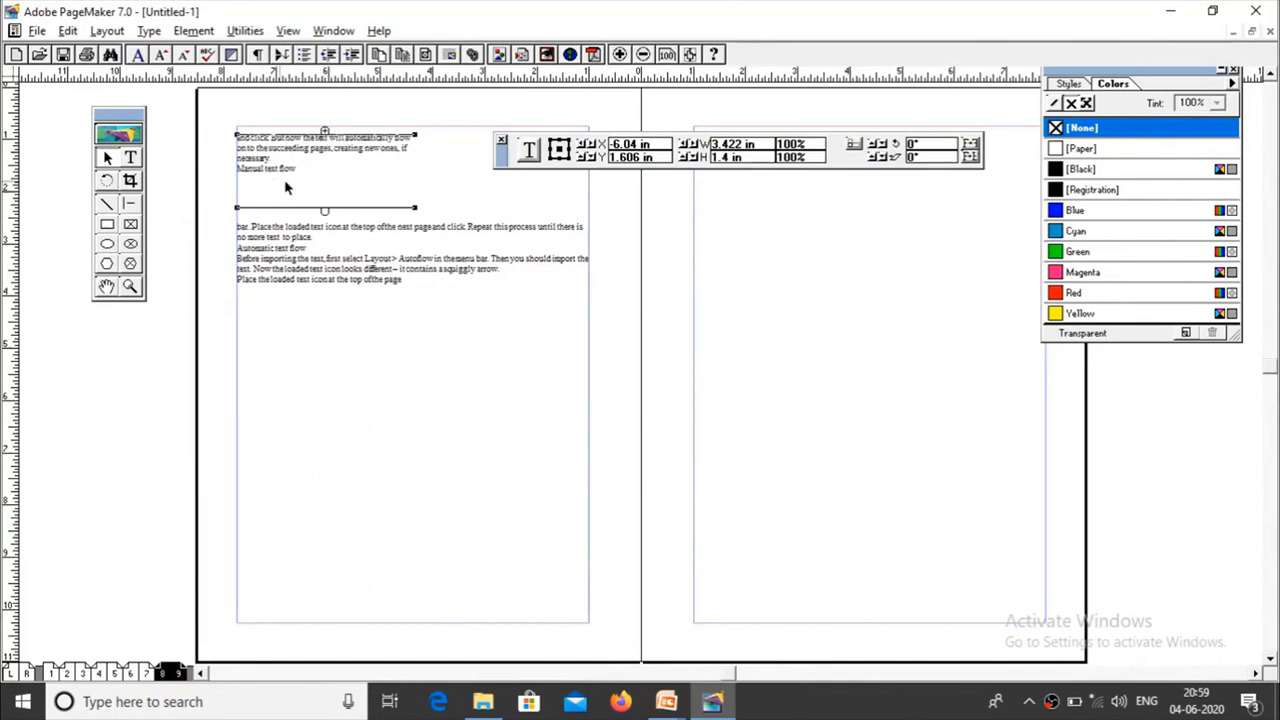
Step: Narrow the pasted text block on page 8 to about 3.91 in and extend it to about 1.8 in high
click(312, 264)
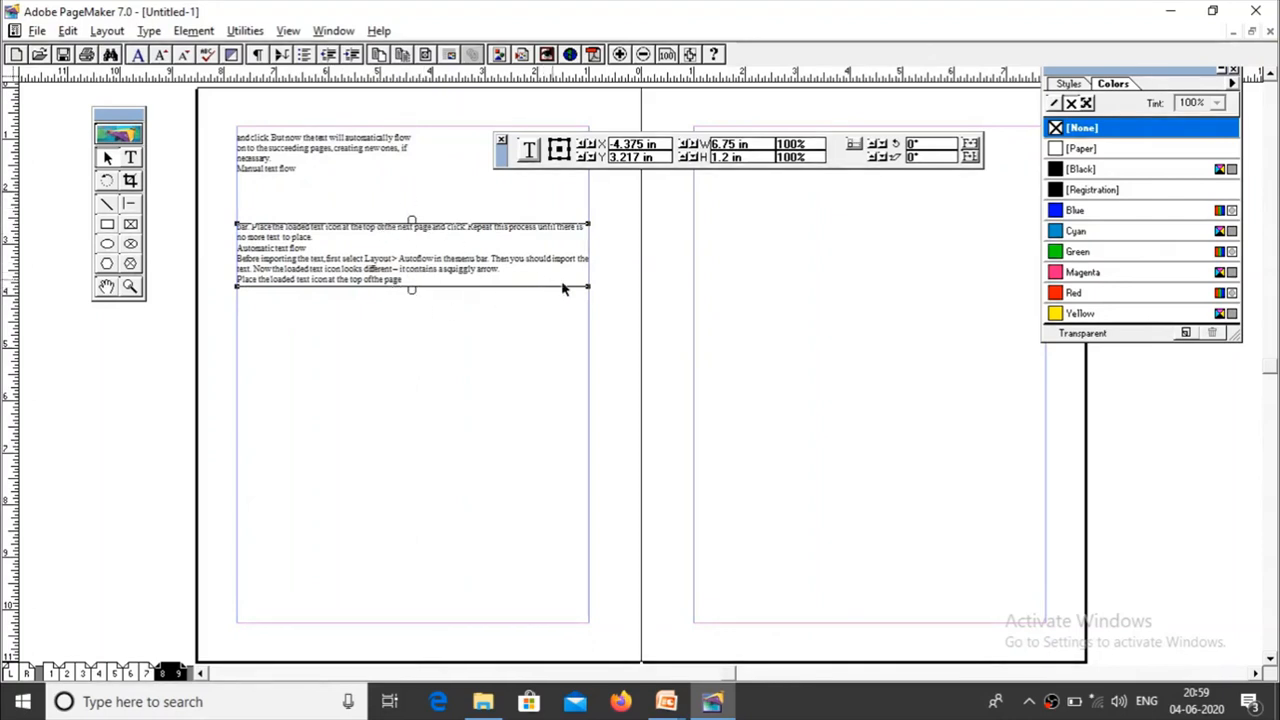
drag(588, 287, 440, 277)
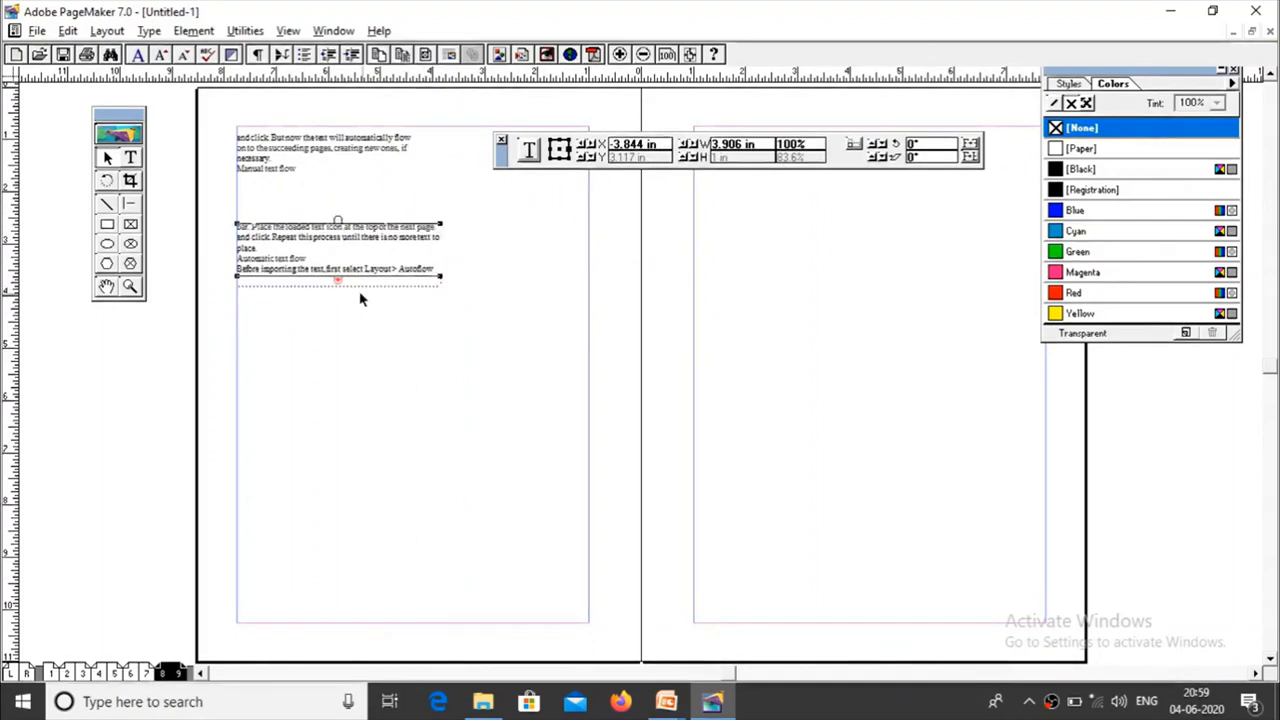
drag(338, 281, 354, 385)
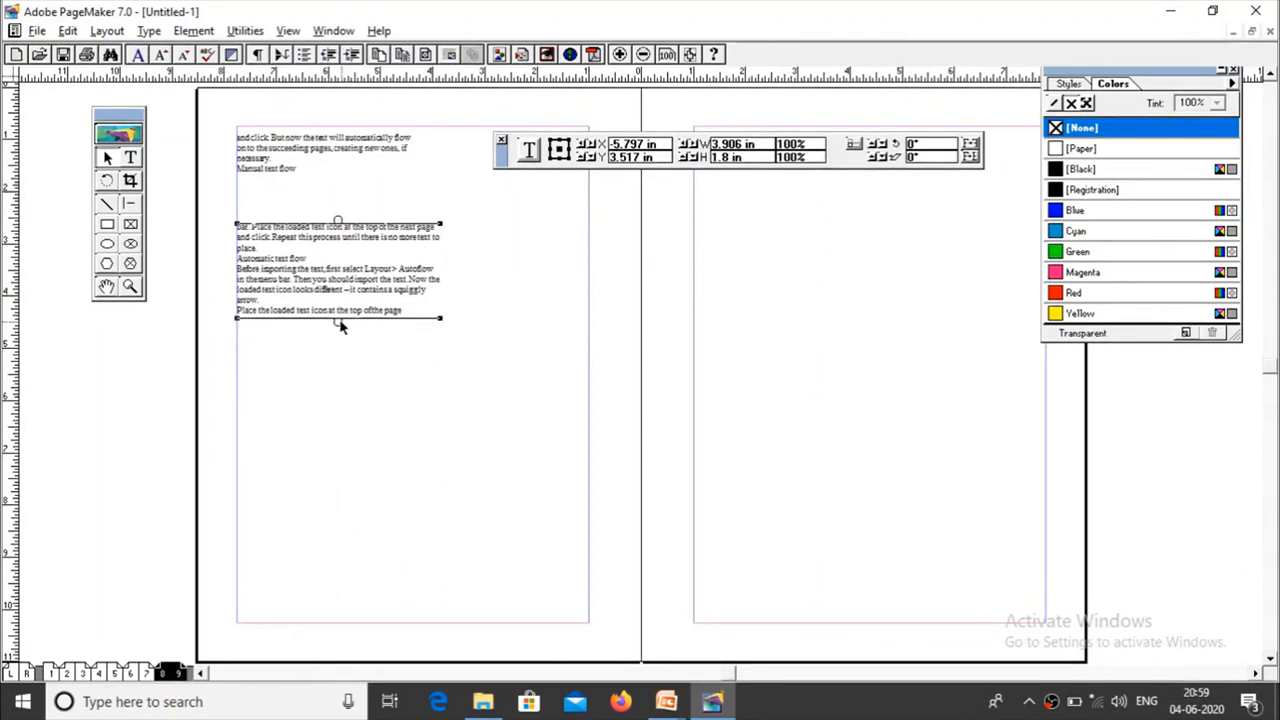
mouse_move(338, 326)
mouse_down()
mouse_move(338, 288)
mouse_move(338, 320)
mouse_up()
Step: Set the font size of the pasted block's text on page 8 to 24
click(132, 160)
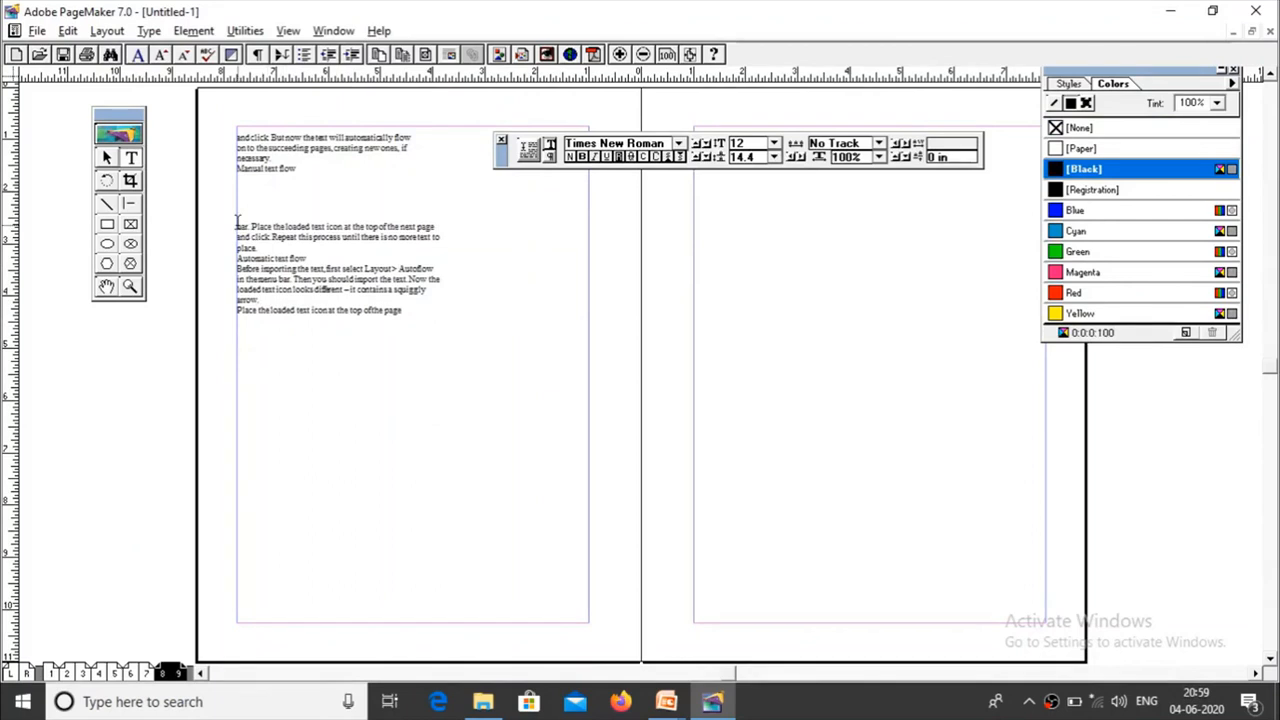
drag(237, 223, 391, 320)
click(420, 334)
drag(237, 223, 395, 316)
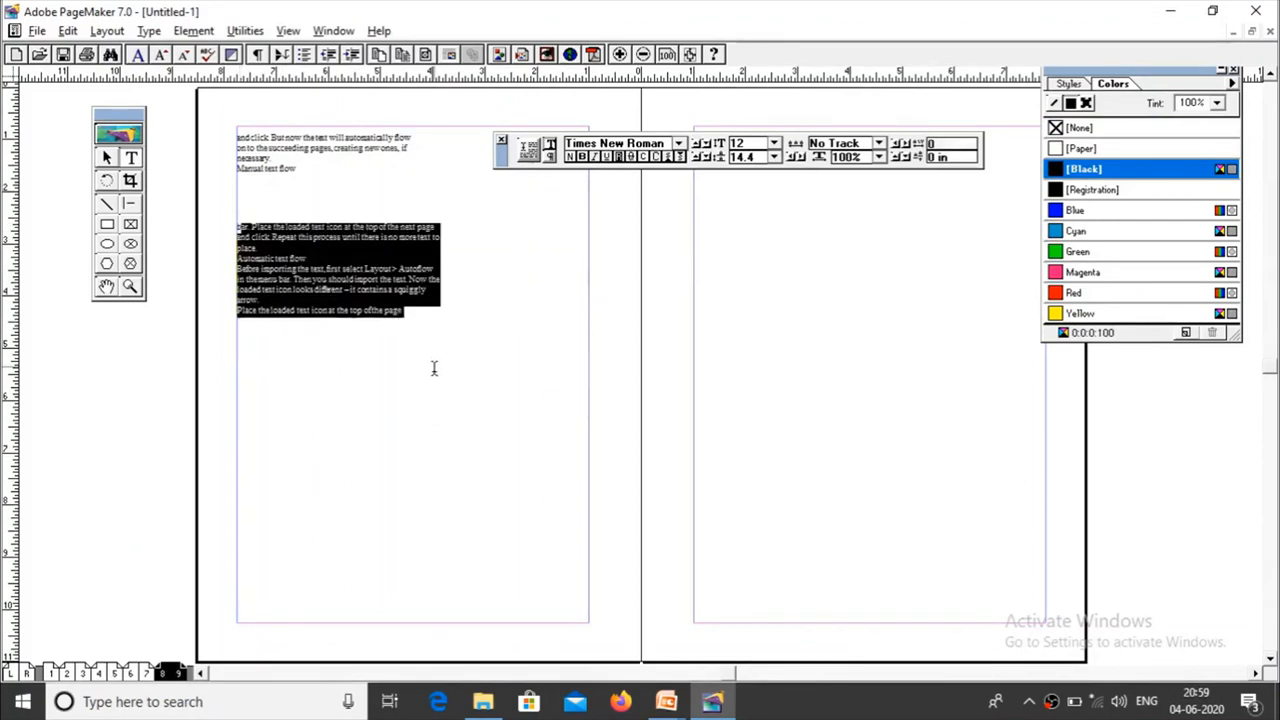
click(774, 144)
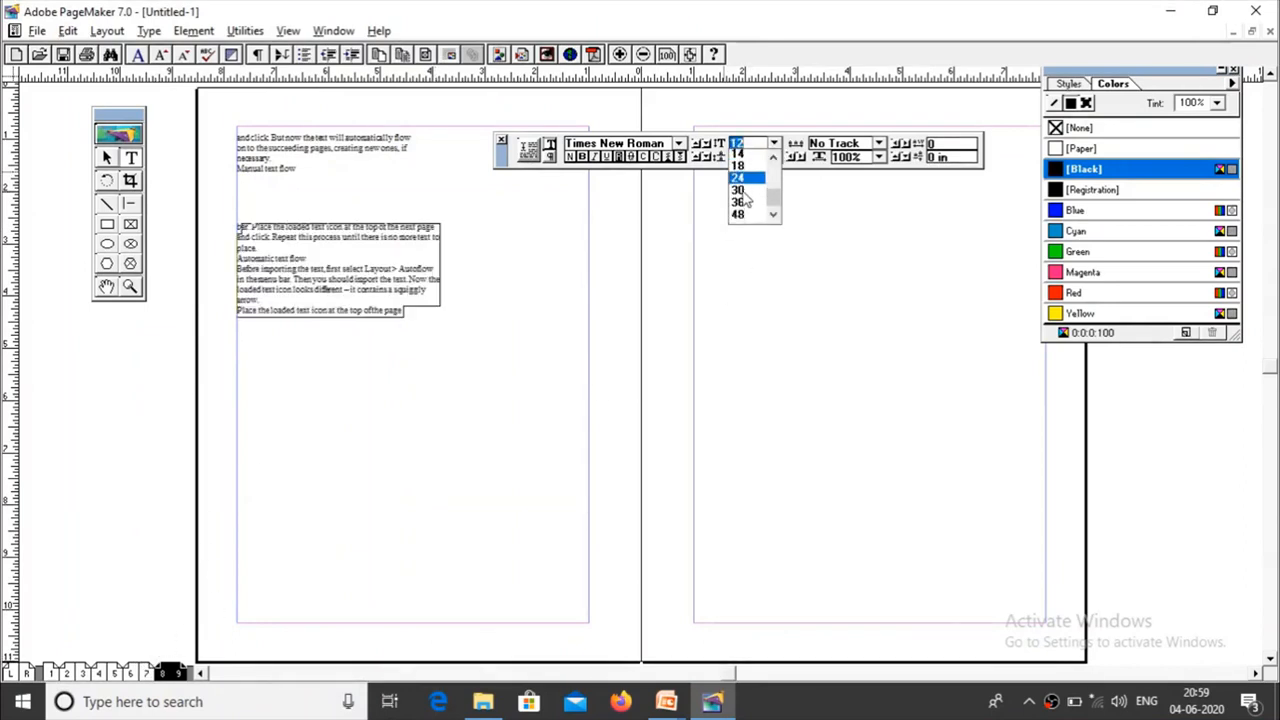
click(740, 192)
click(476, 439)
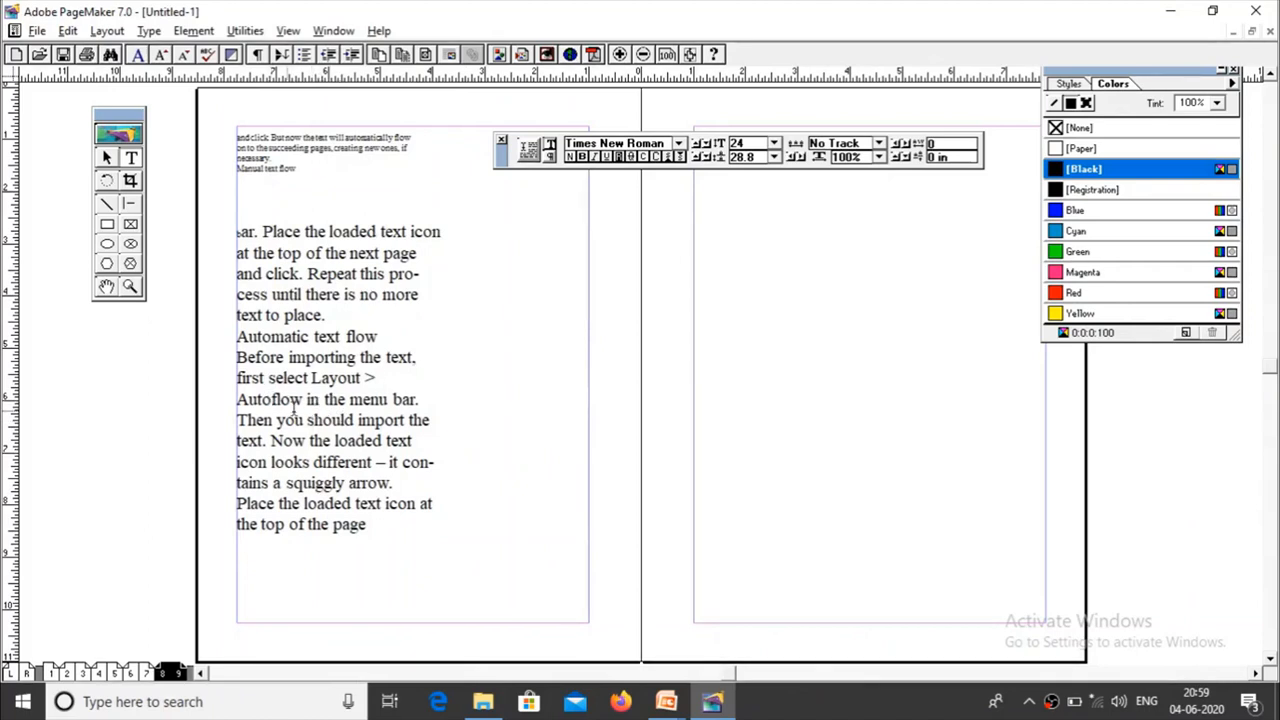
Step: Shorten the enlarged text block to about 3.2 in and flow its overflow into a new block below, about 4.28 in wide and 2.8 in high
click(107, 157)
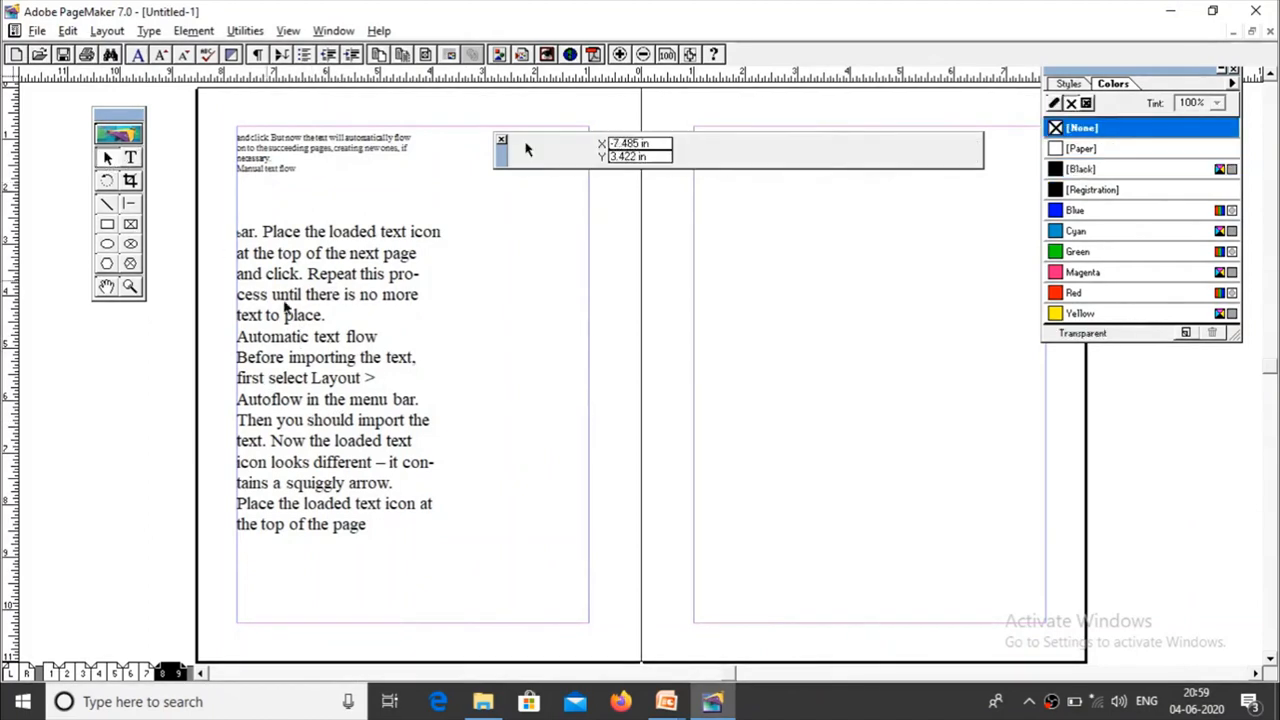
click(333, 450)
drag(338, 541, 340, 392)
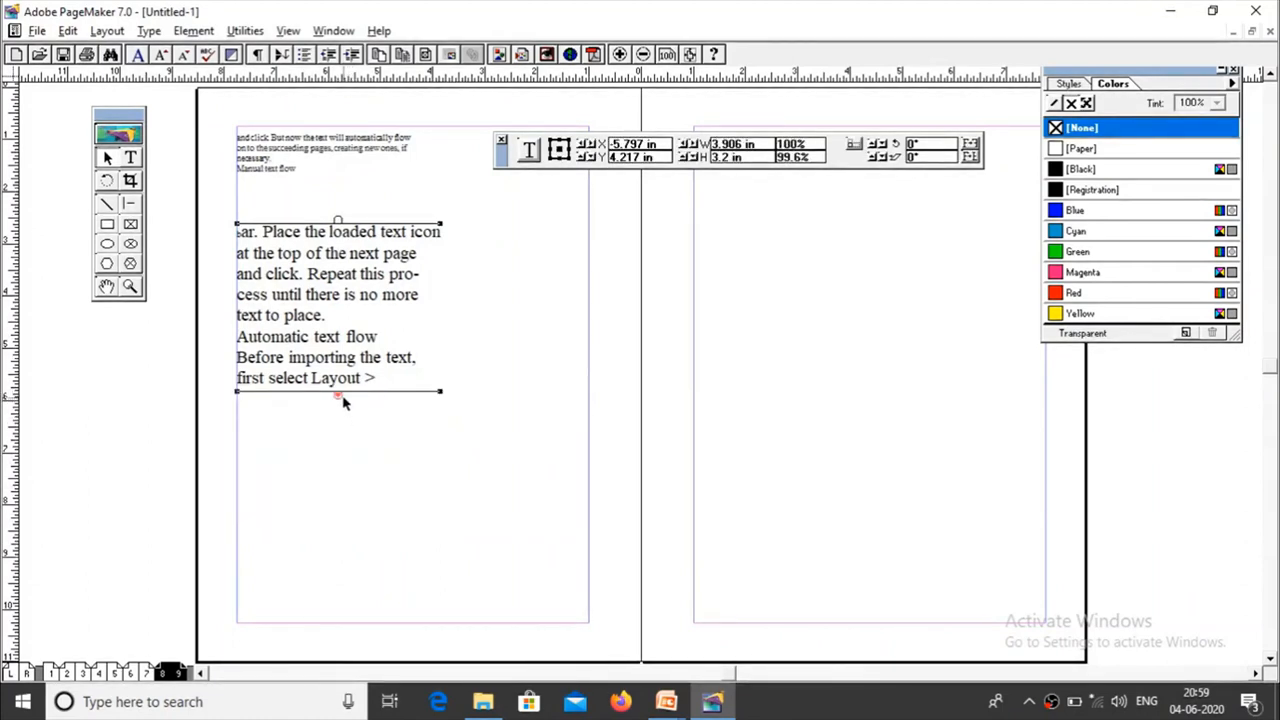
click(339, 396)
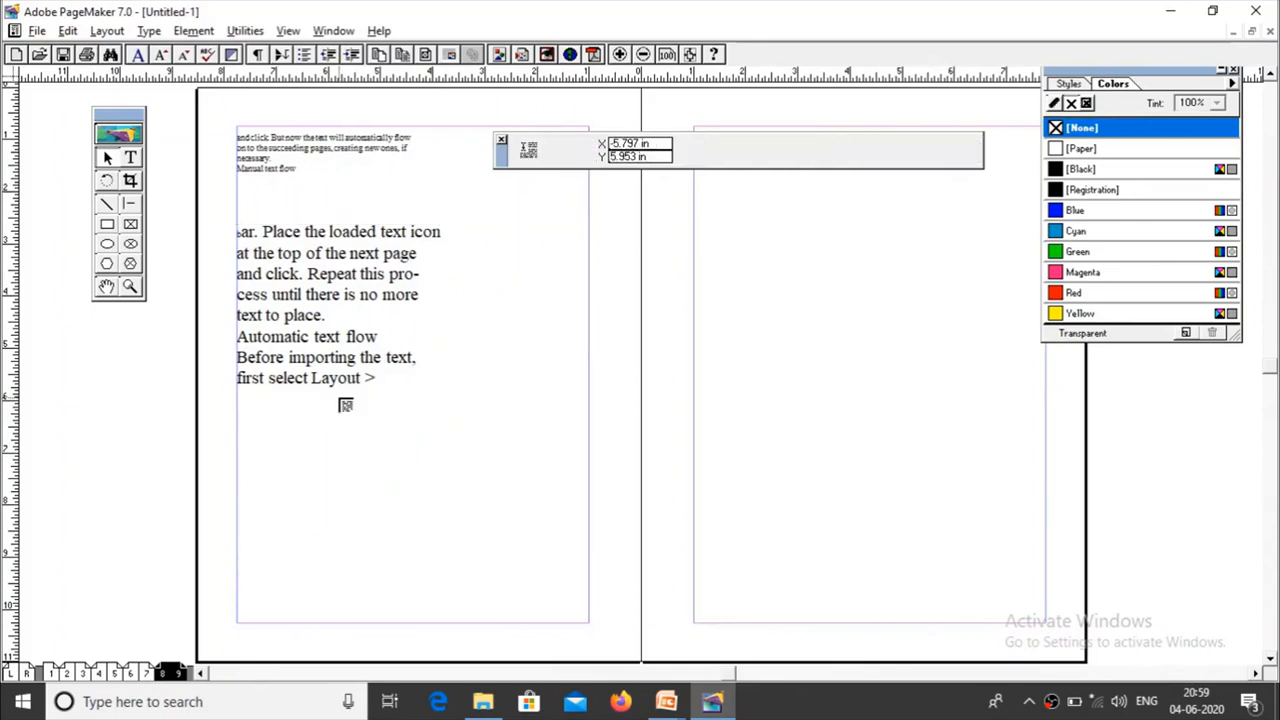
click(242, 420)
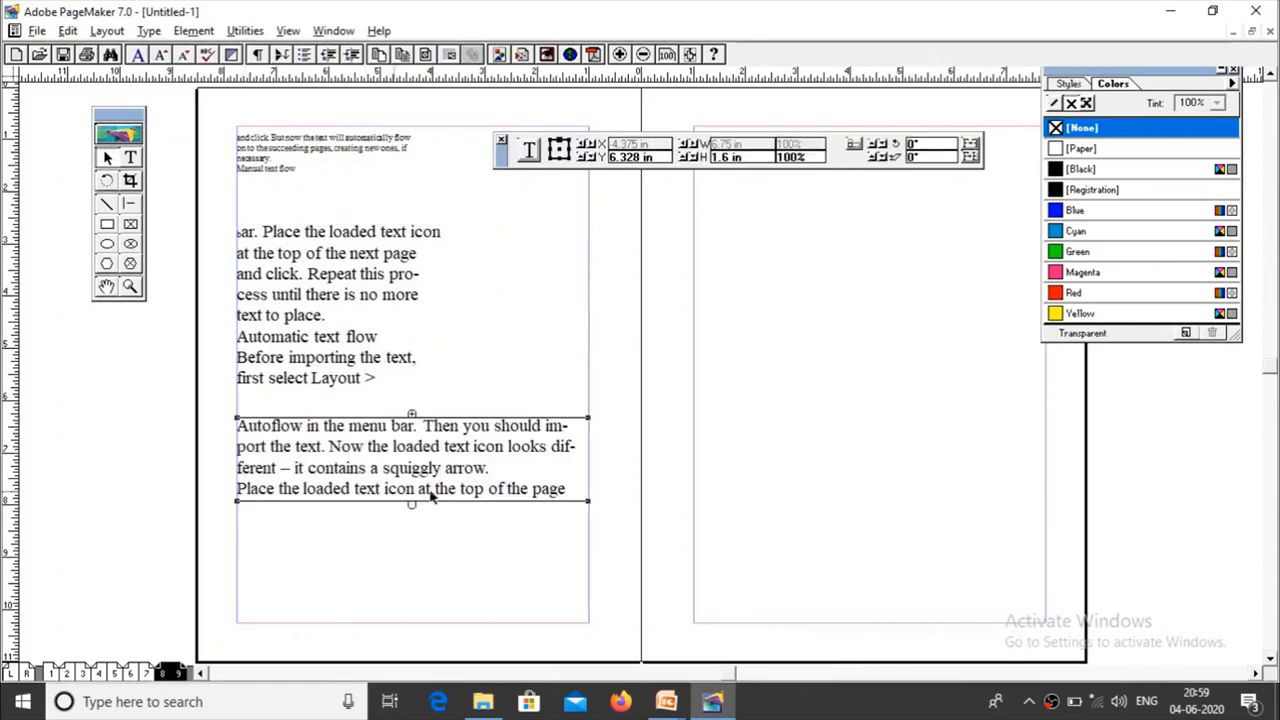
drag(587, 501, 460, 481)
drag(342, 492, 351, 566)
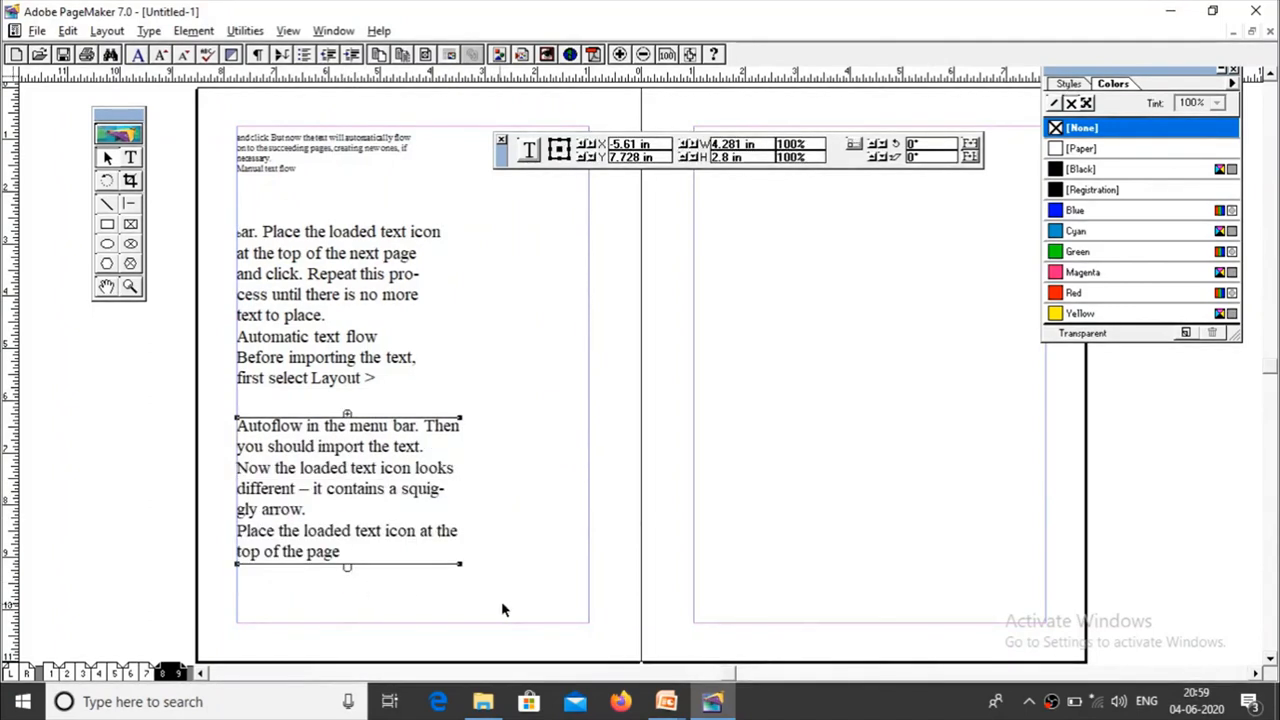
Step: Compare the windowshade handles of the two linked large-text blocks on page 8 by selecting them alternately
click(351, 318)
click(341, 440)
click(329, 340)
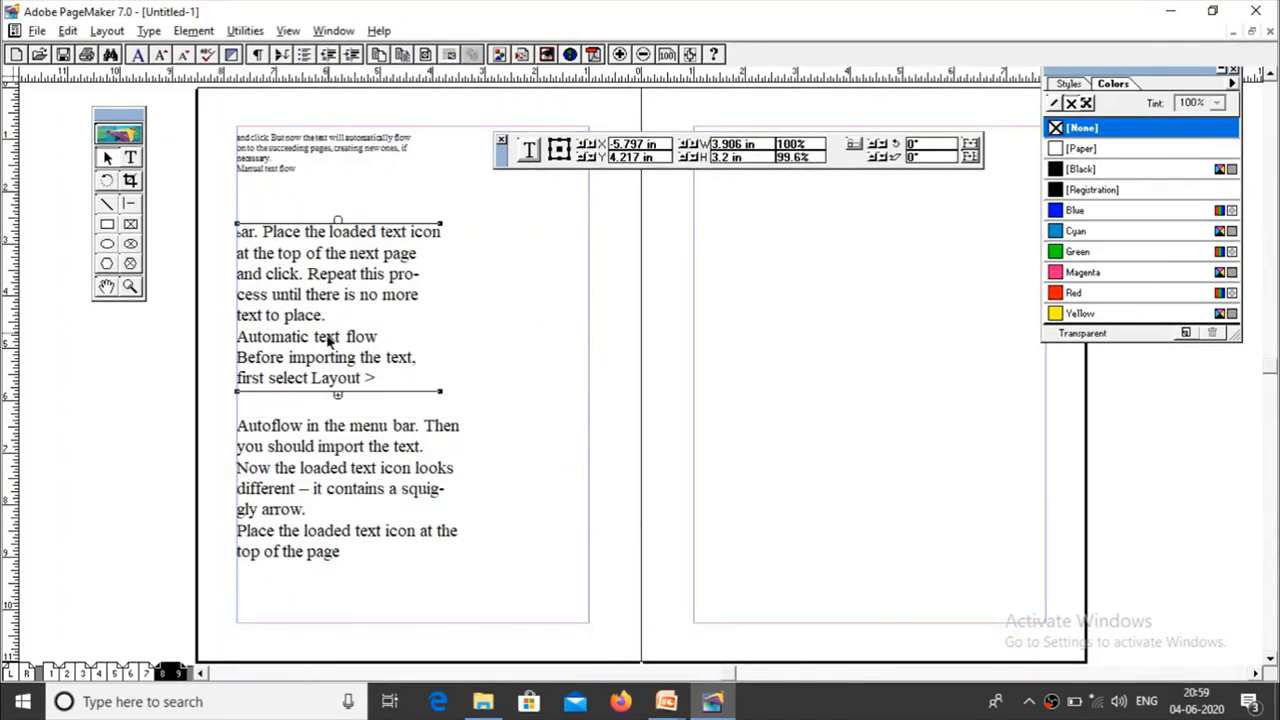
click(331, 448)
click(345, 357)
click(346, 438)
click(336, 370)
click(342, 490)
click(362, 378)
click(350, 500)
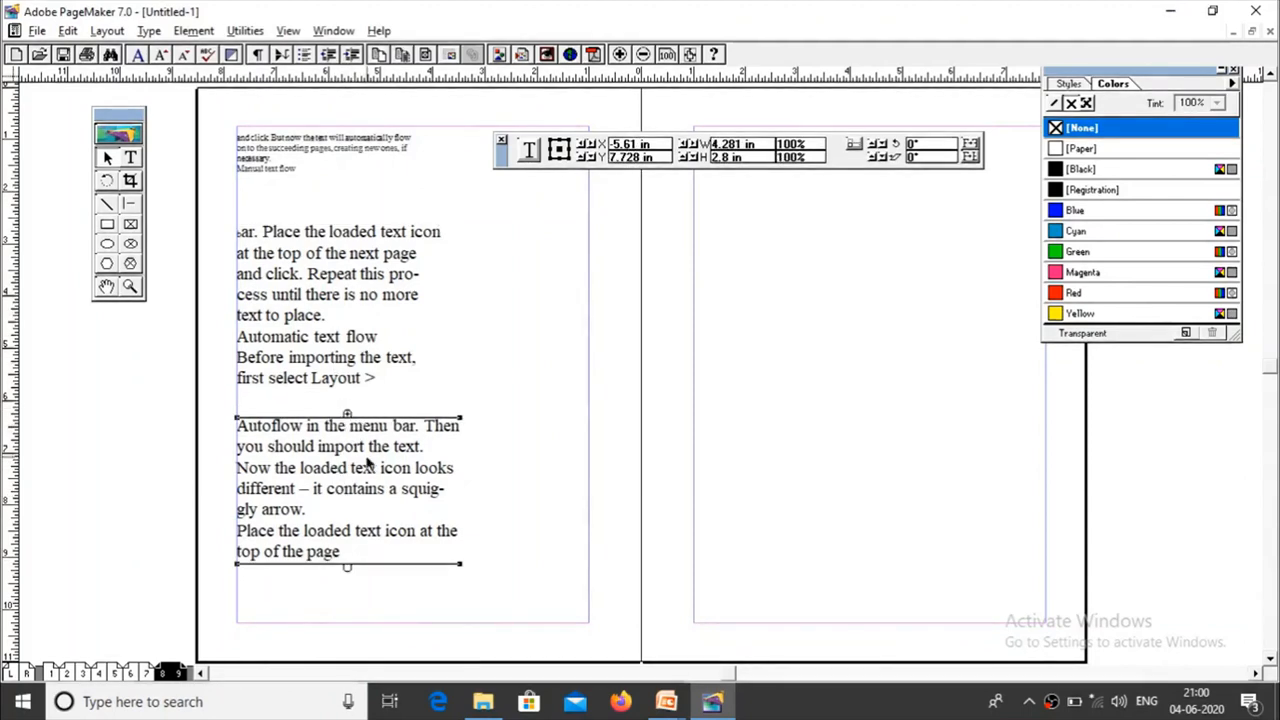
click(347, 377)
click(356, 499)
click(340, 362)
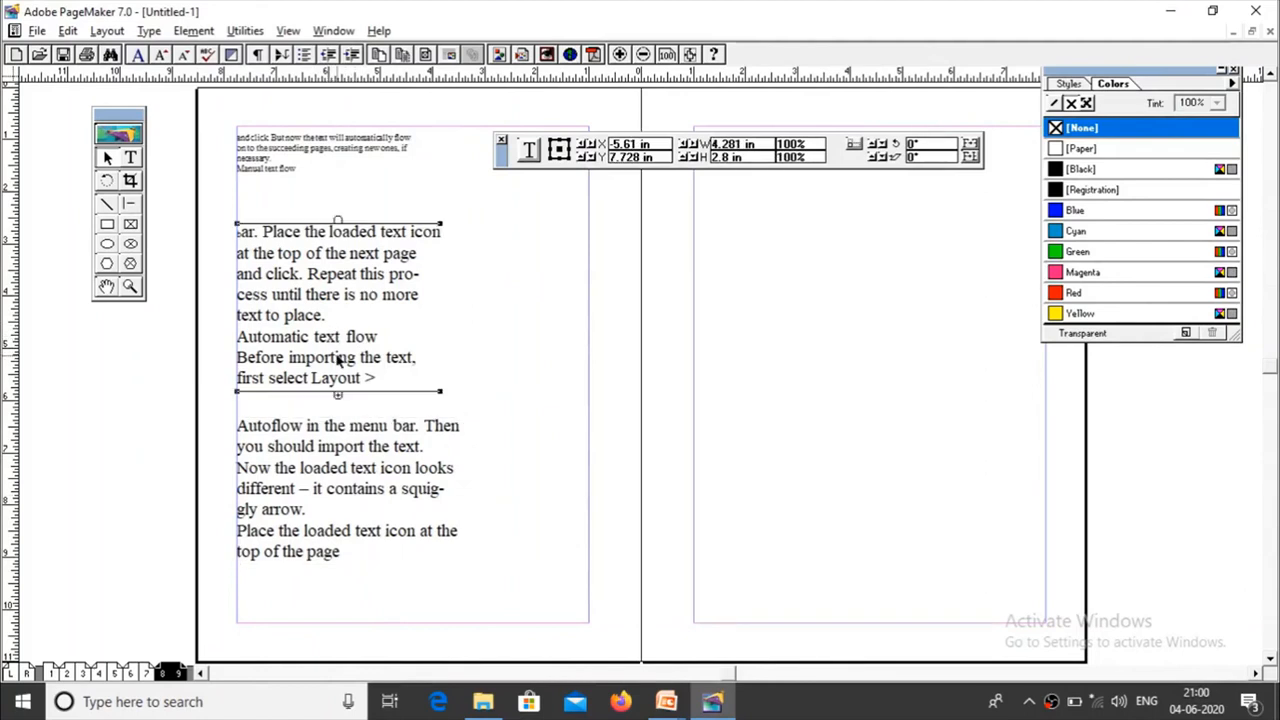
Step: Cut the lower of the two linked large-text blocks on page 8 and paste it back as a separate block
click(346, 488)
click(337, 377)
click(342, 511)
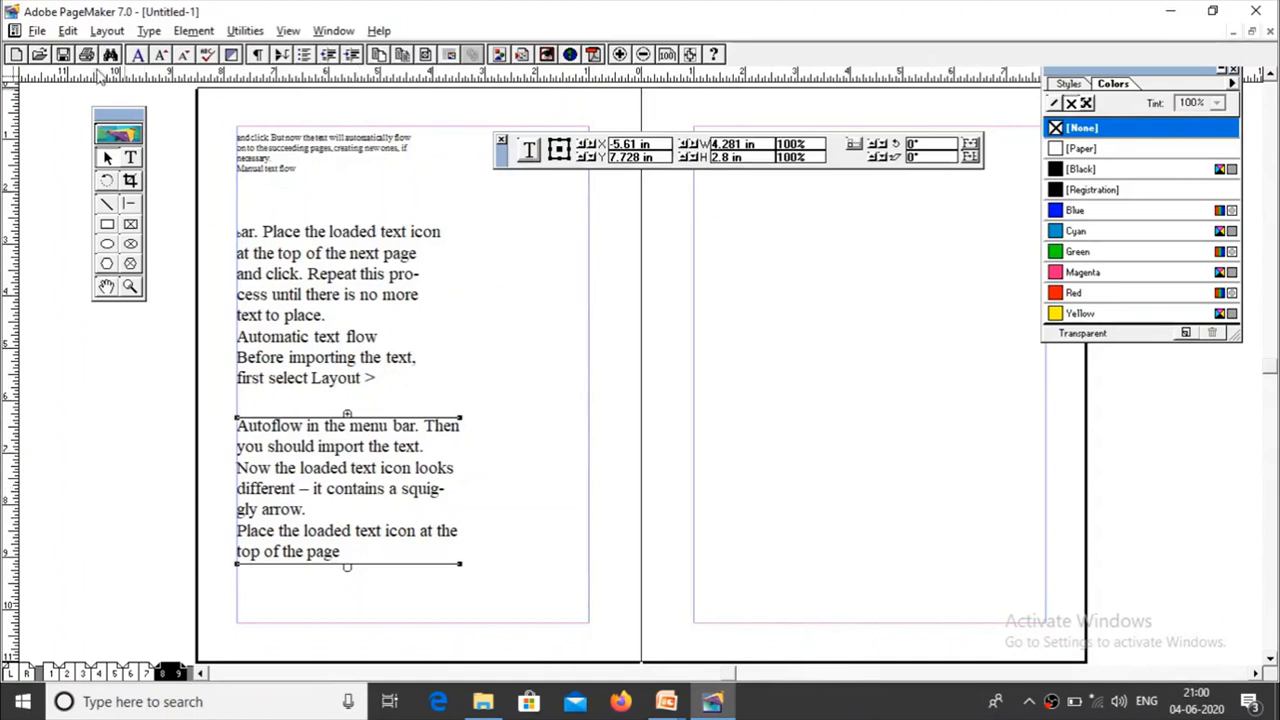
click(68, 31)
click(96, 82)
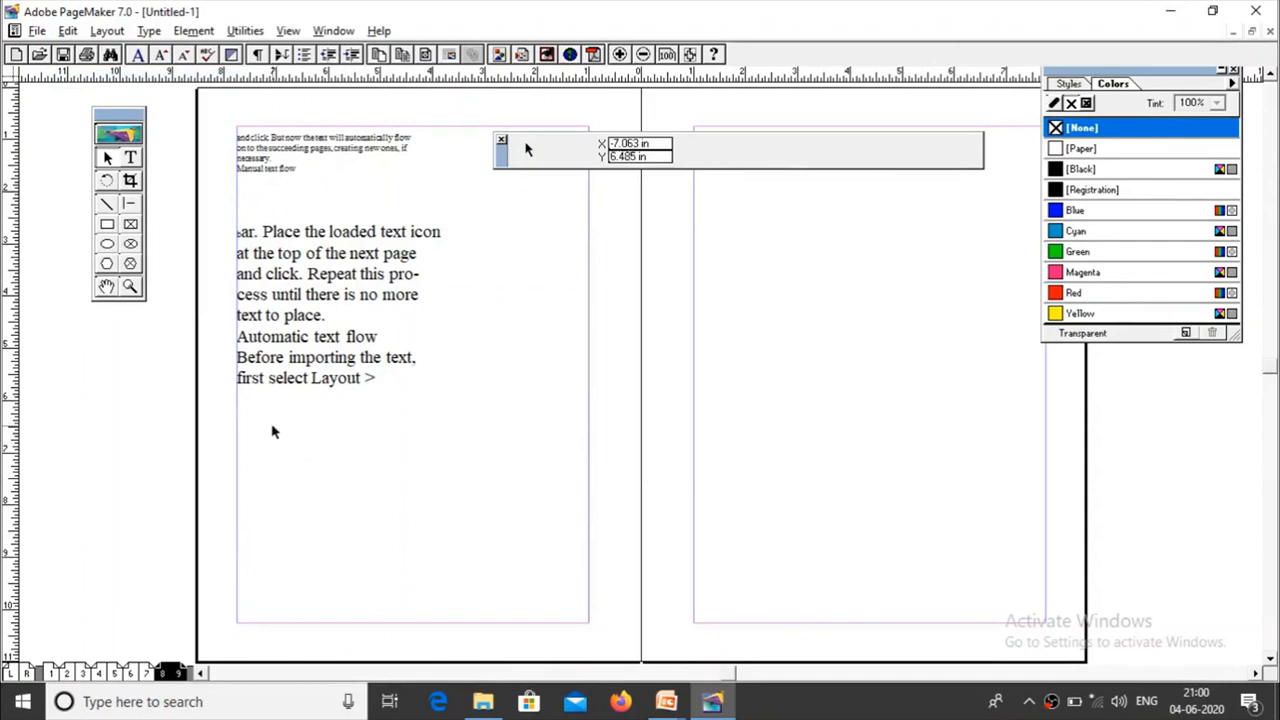
click(68, 31)
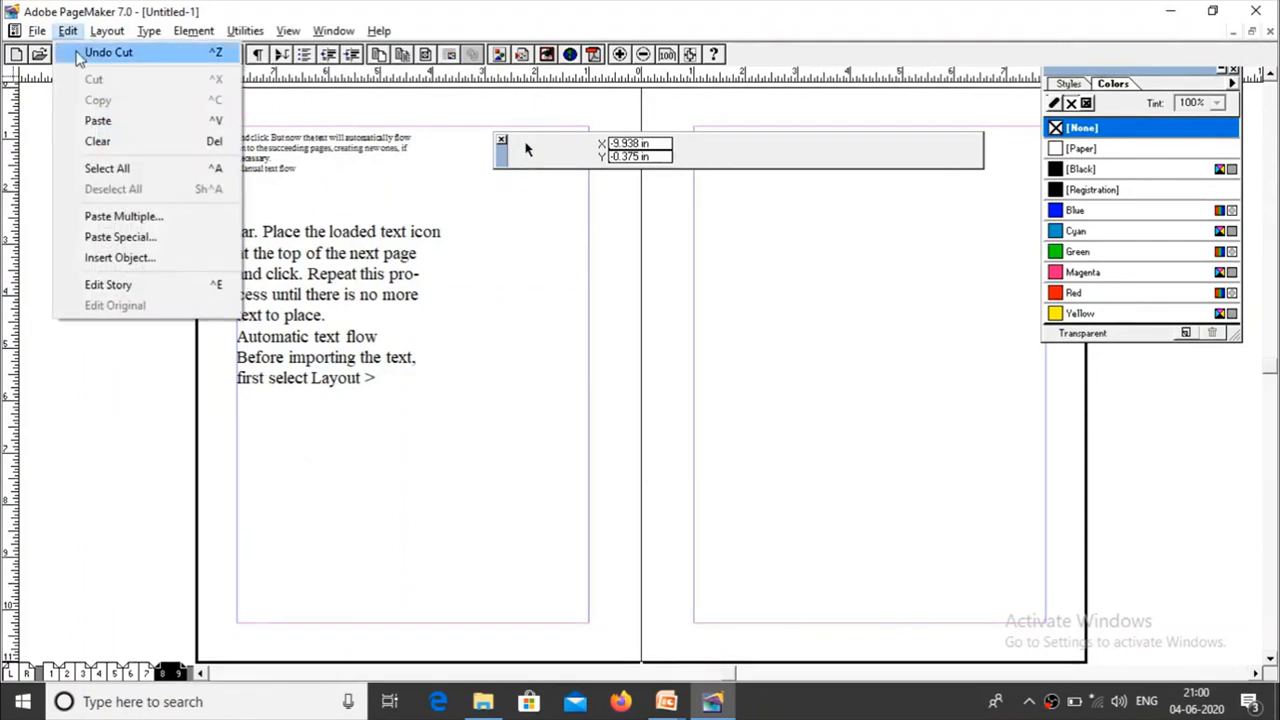
click(113, 123)
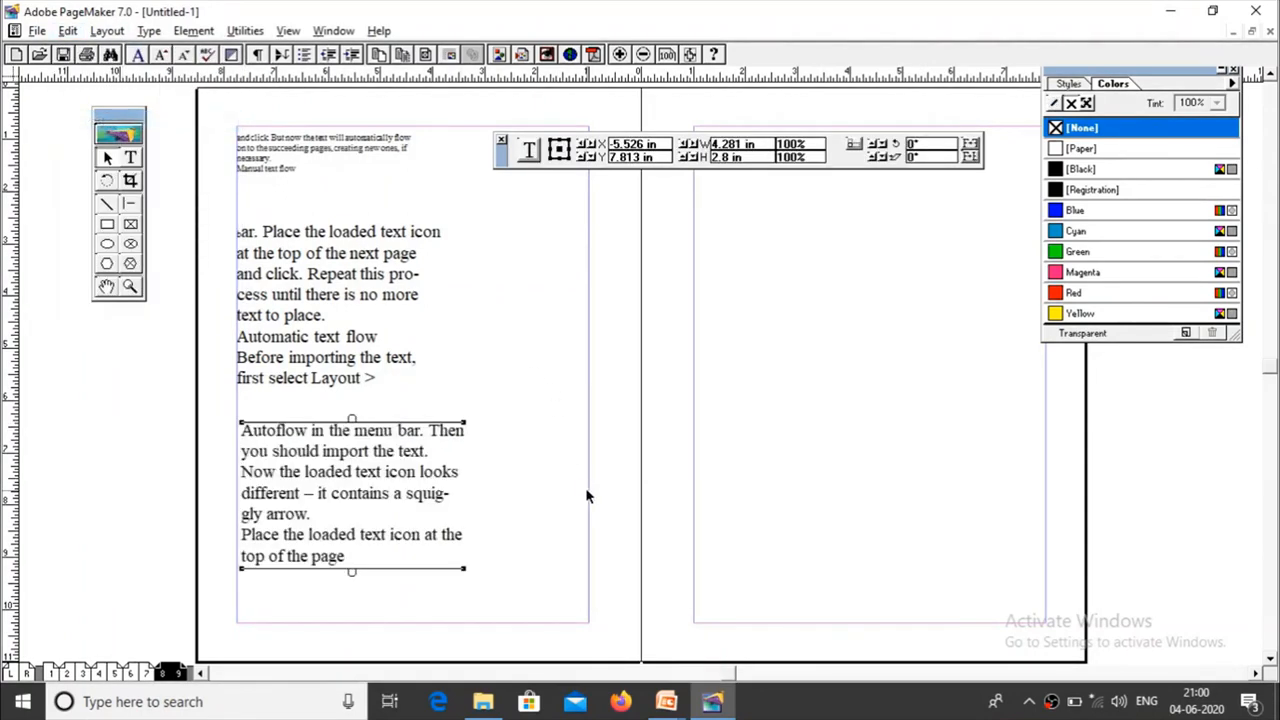
Step: Compare the windowshade handles of the upper block and the re-pasted lower block by selecting them alternately
click(360, 368)
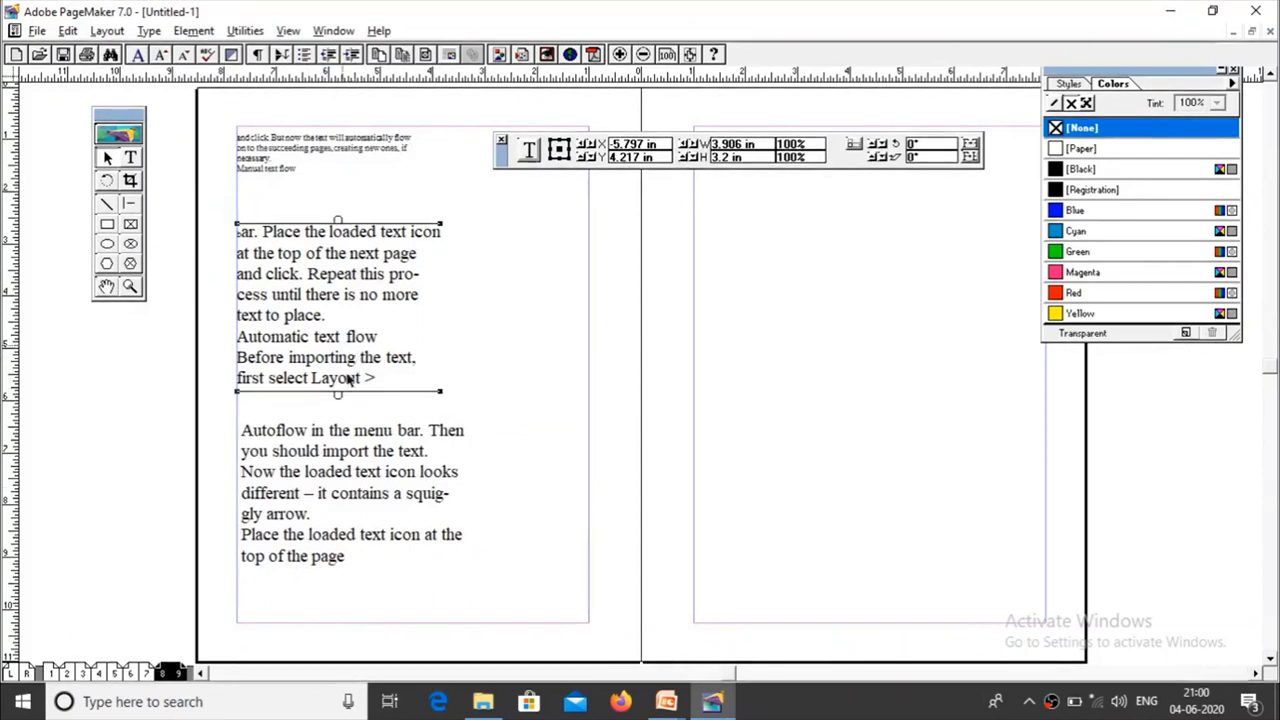
click(355, 473)
click(330, 345)
click(338, 481)
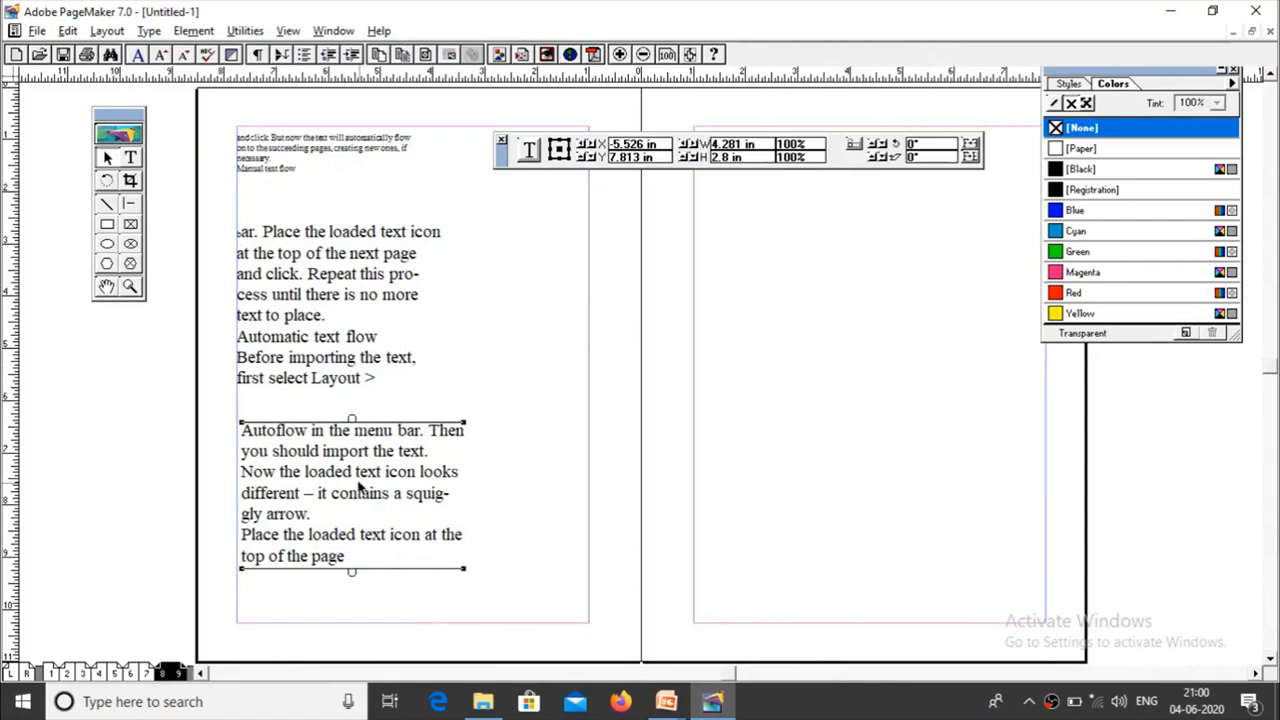
click(312, 350)
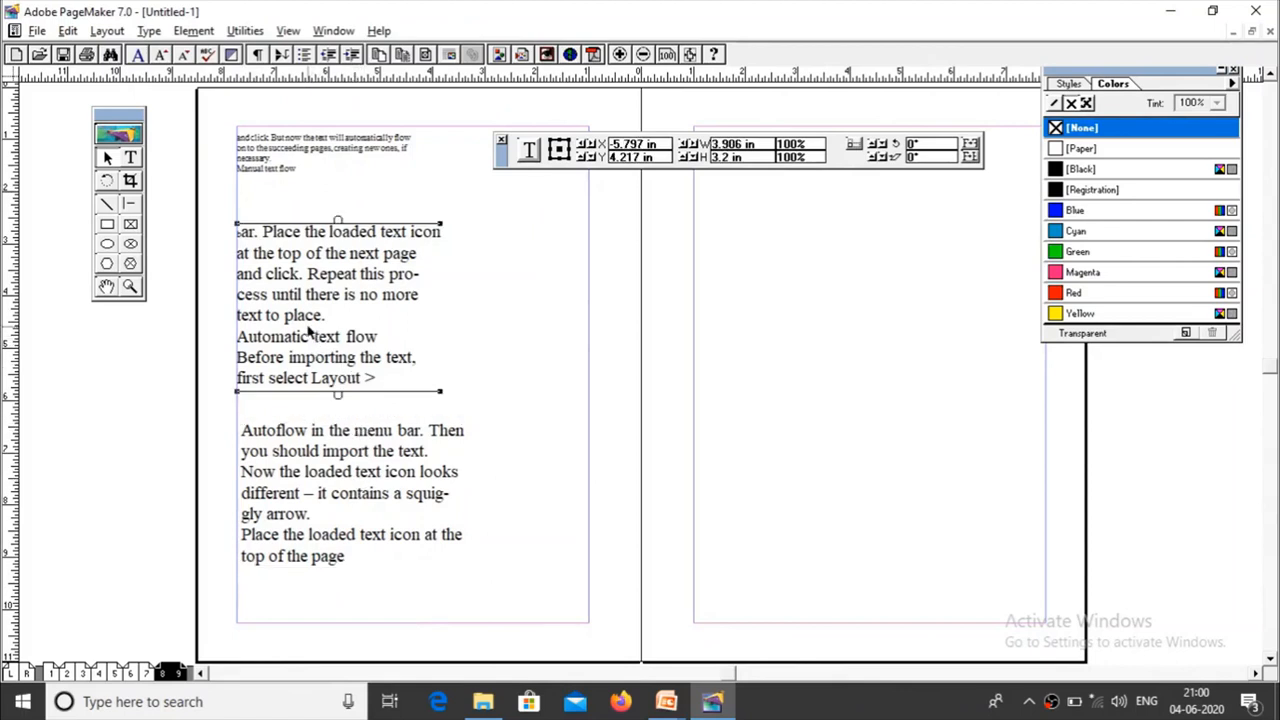
Step: Shorten the upper large-text block to about 1.6 in and flow its overflow into a new block directly below it
drag(342, 396, 338, 312)
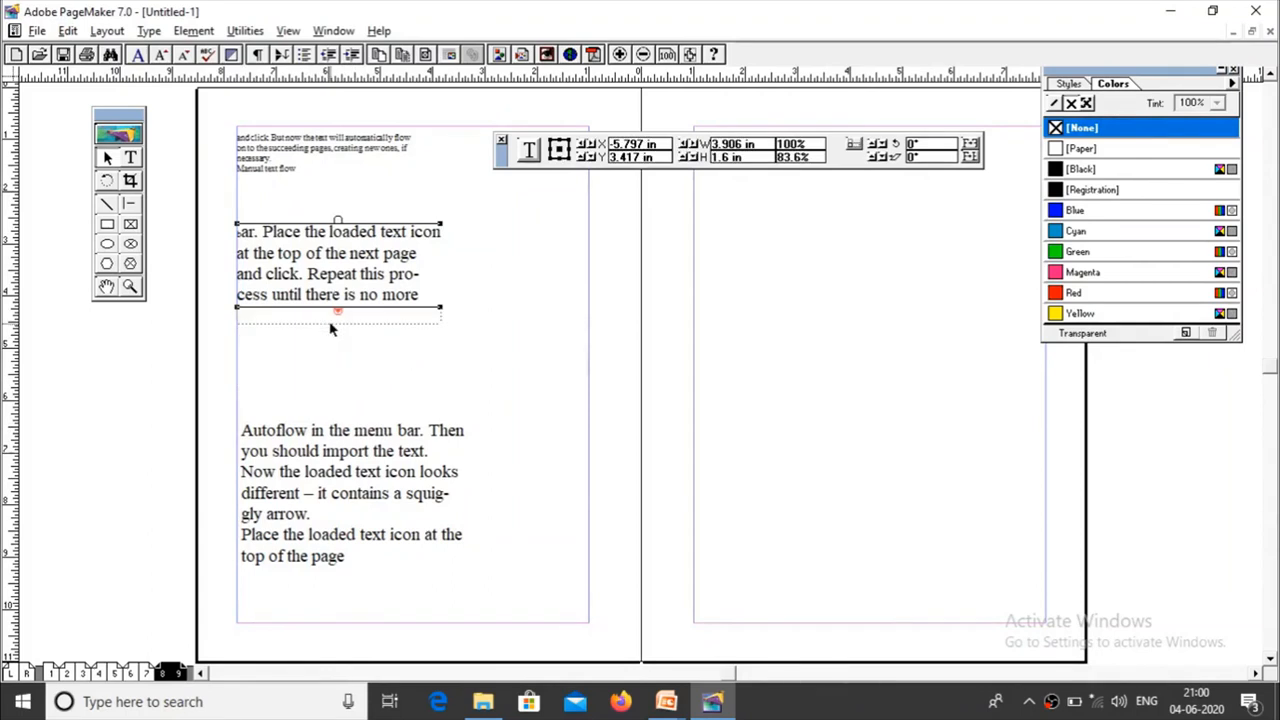
click(340, 314)
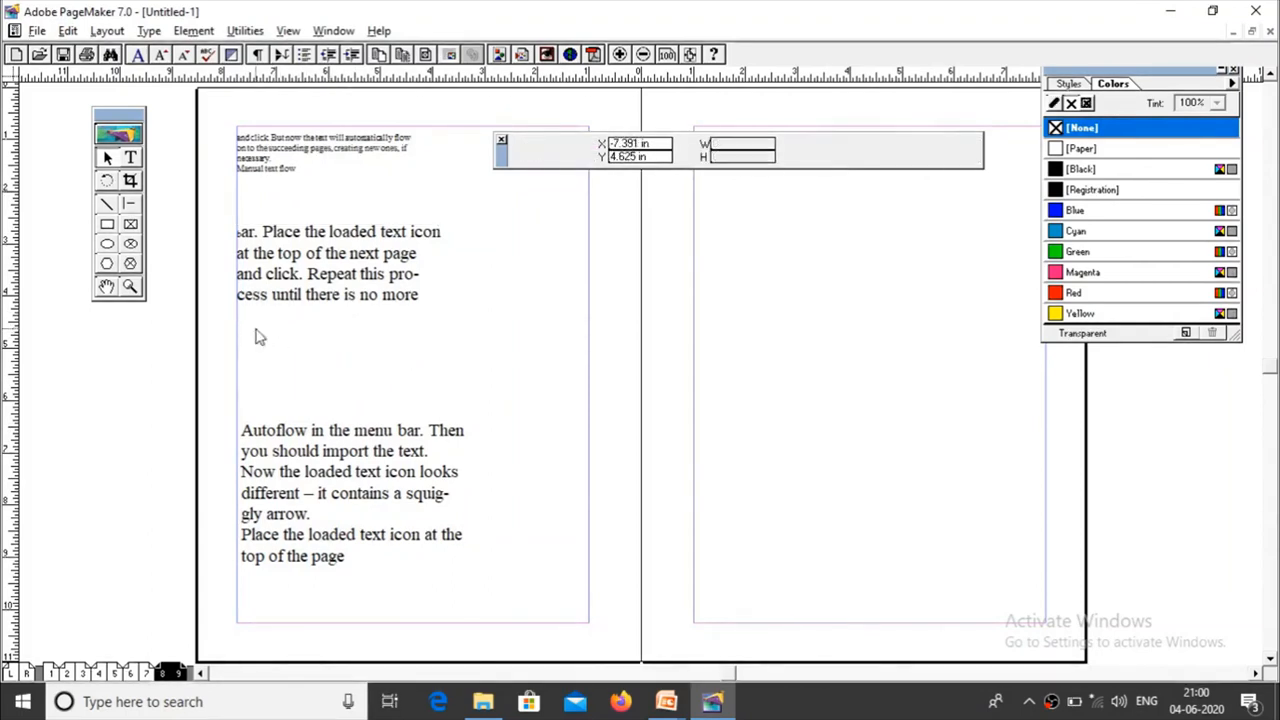
click(257, 334)
click(359, 271)
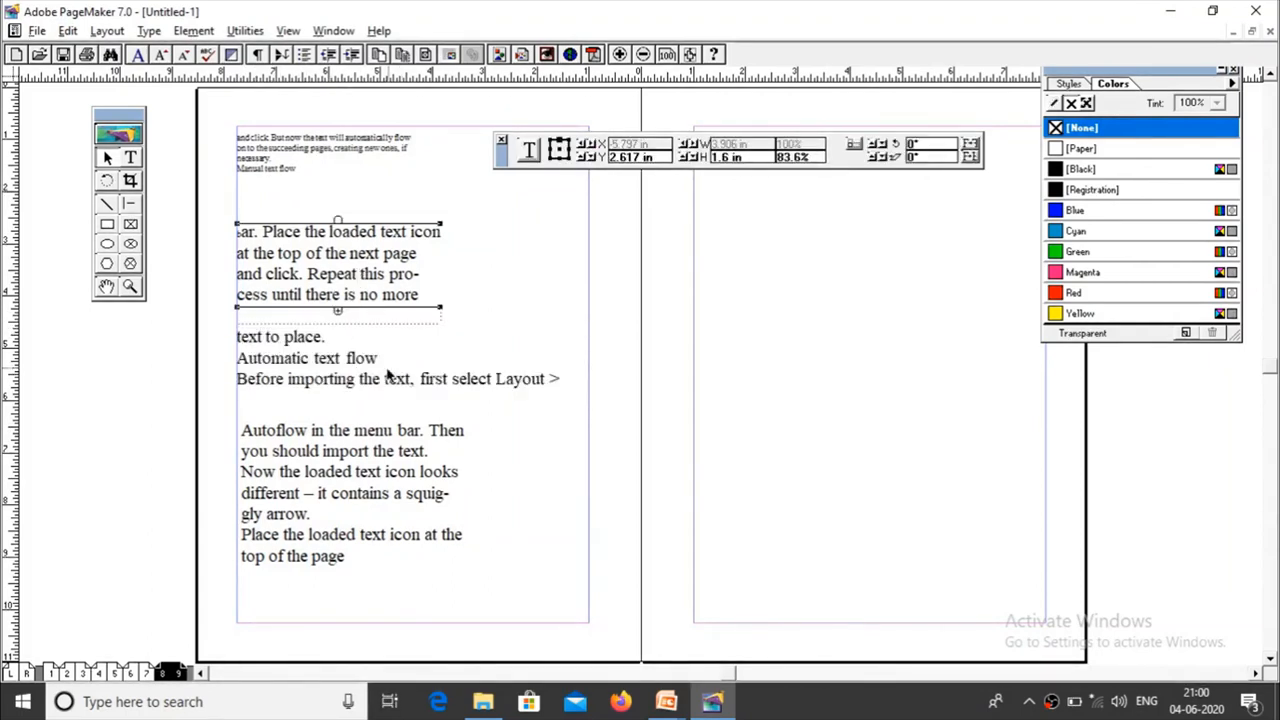
Step: Cut the new middle block, paste it back as a separate block, and resize it to about 3.53 in wide and 1.6 in high
click(387, 368)
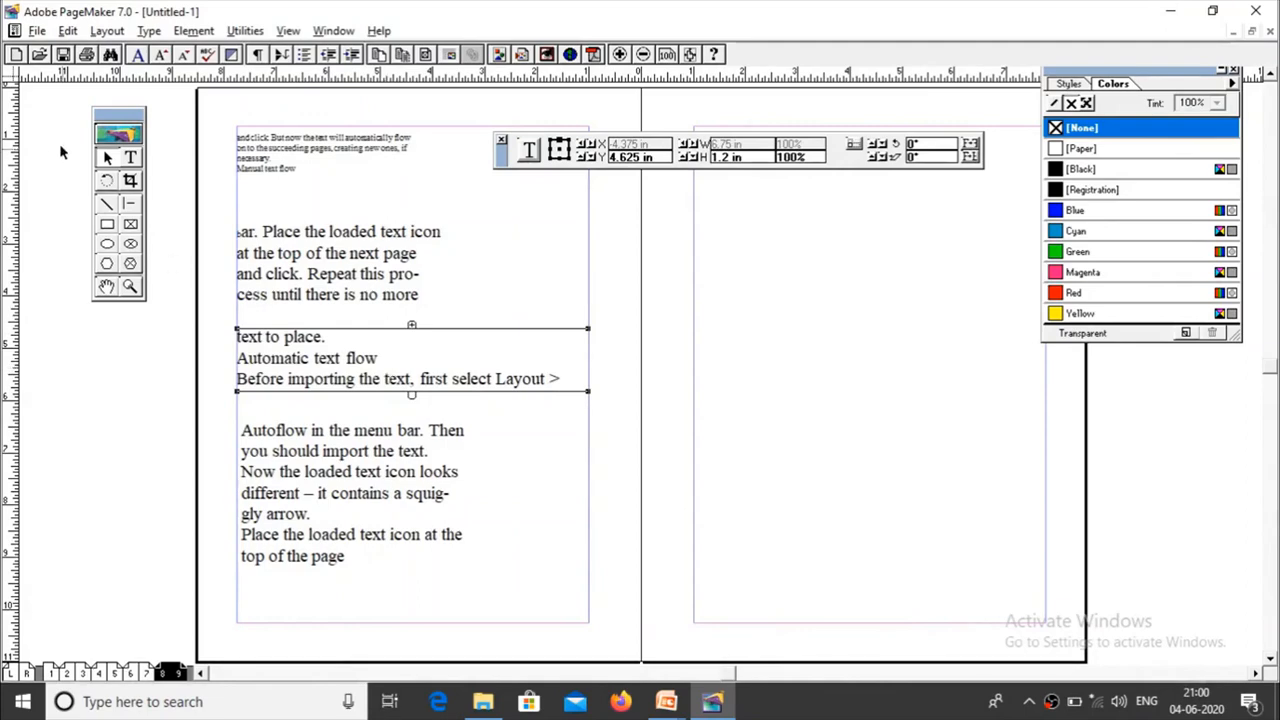
click(67, 30)
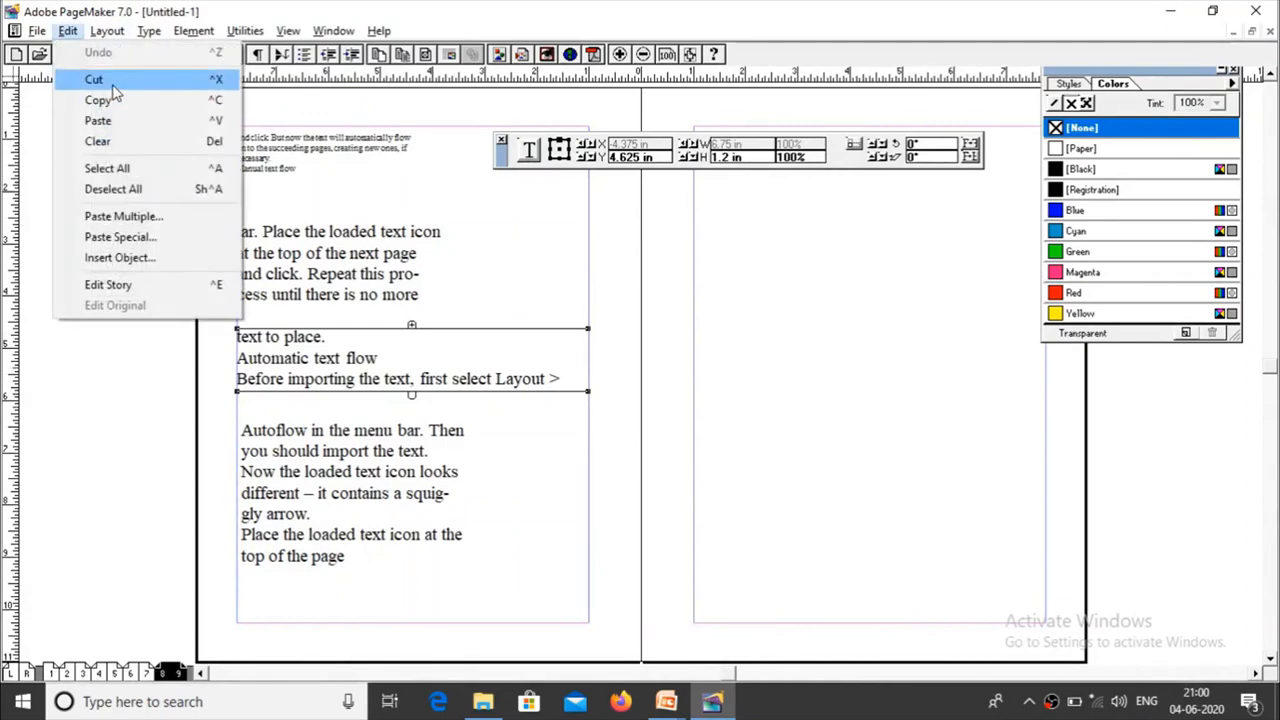
click(113, 86)
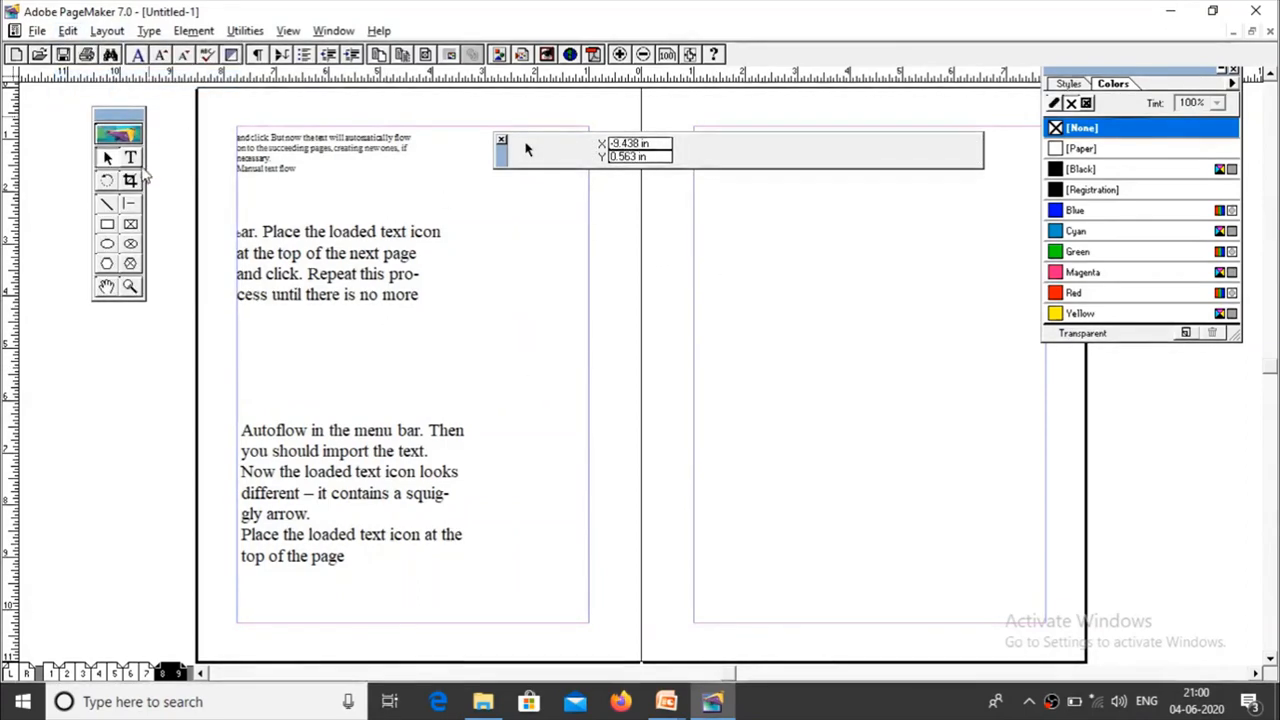
click(131, 158)
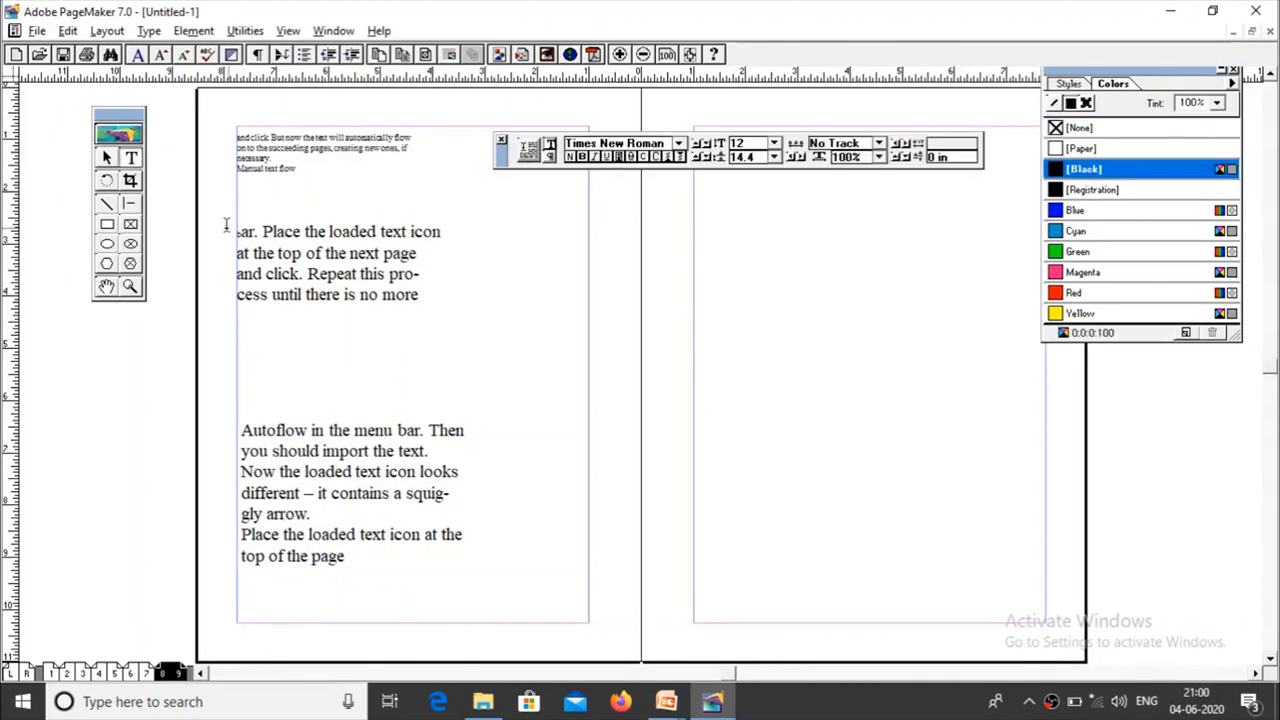
click(107, 157)
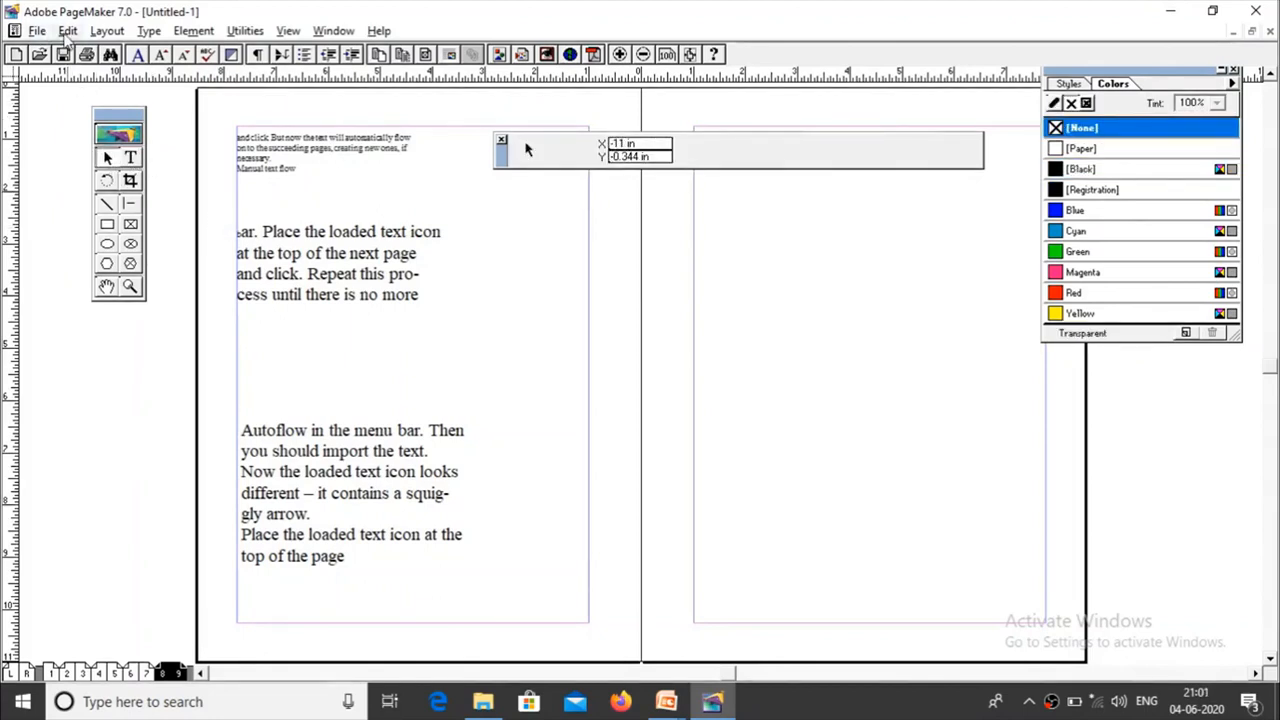
click(67, 31)
click(98, 120)
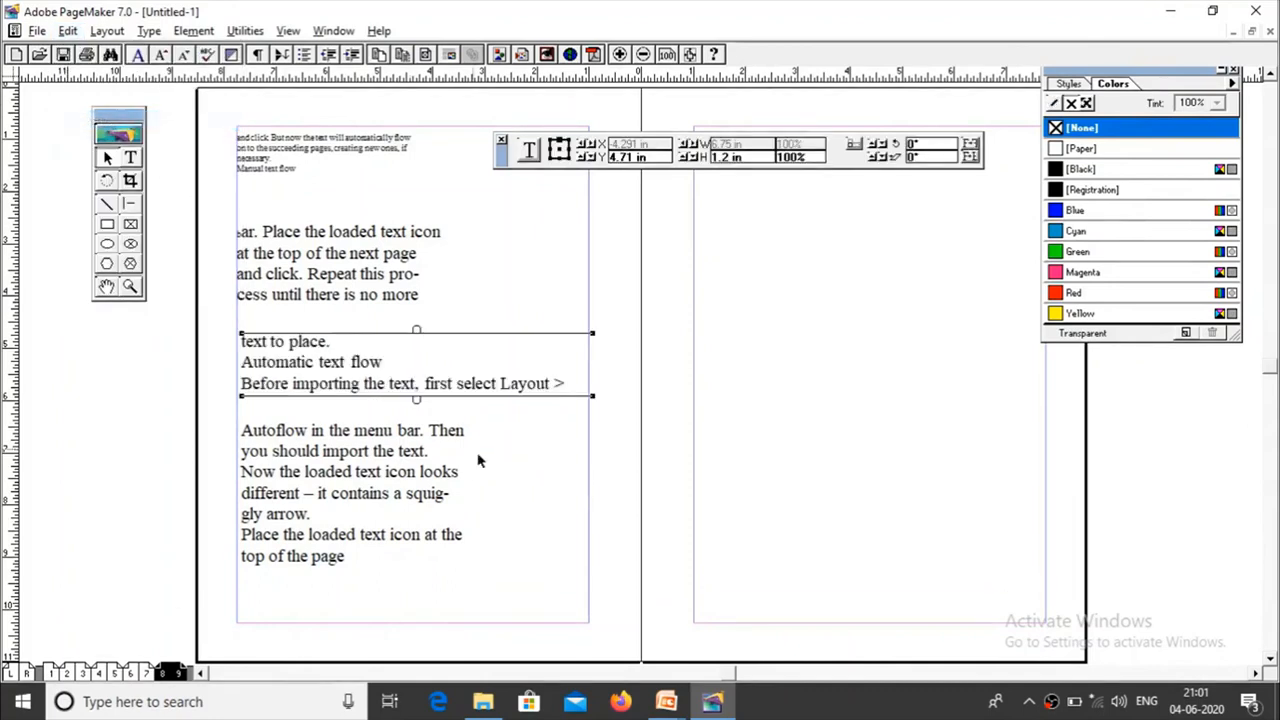
drag(590, 340, 425, 326)
drag(335, 400, 337, 409)
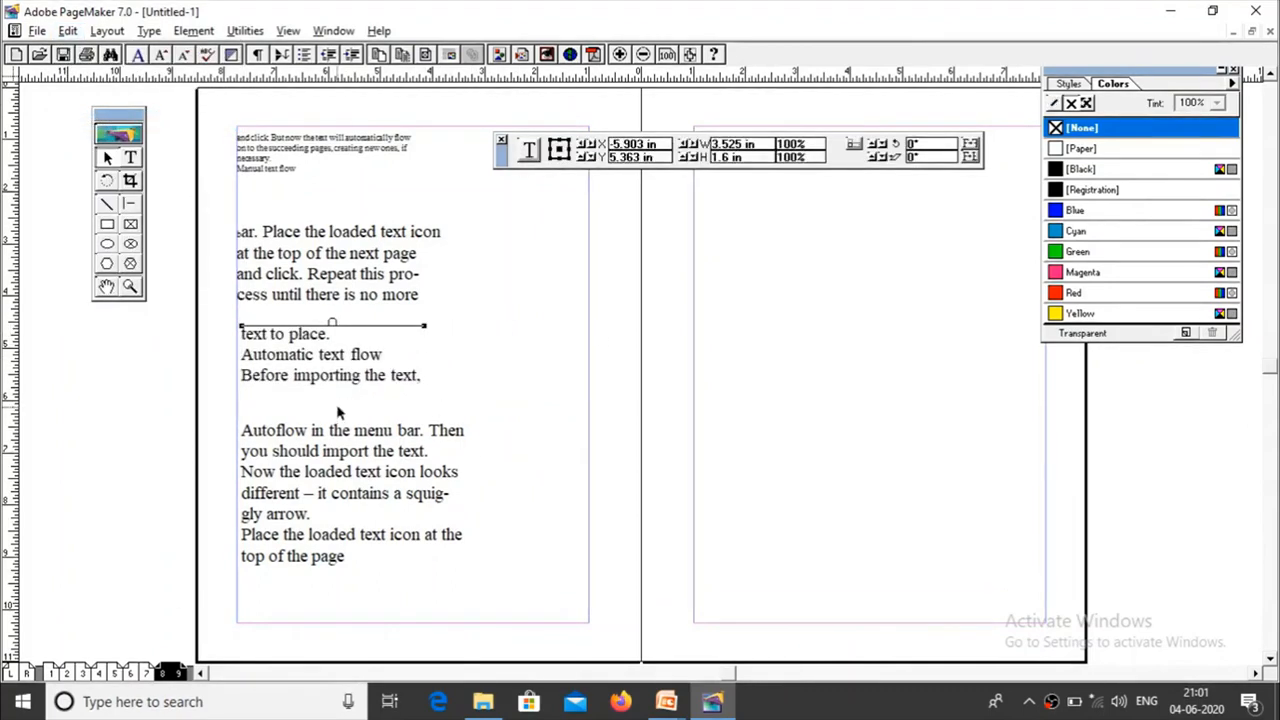
Step: Check the windowshade handles of the upper block and the re-pasted middle block by selecting each in turn
click(330, 252)
click(319, 371)
click(322, 245)
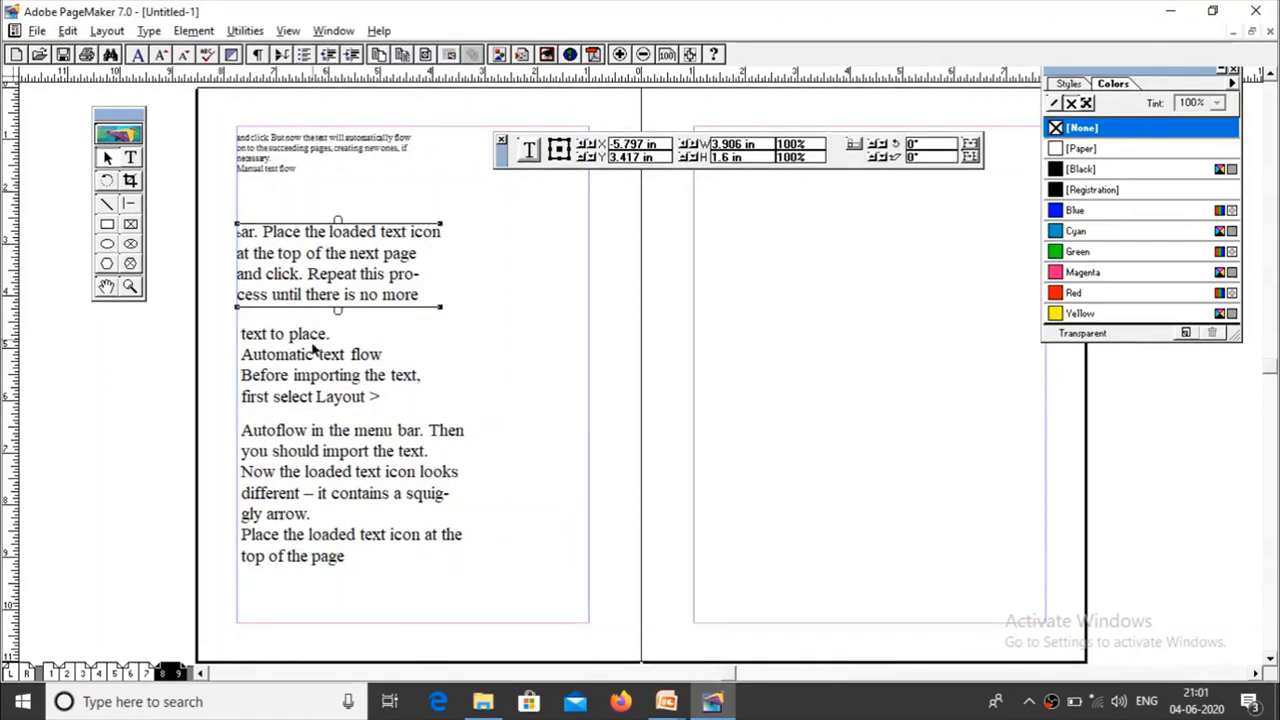
click(303, 372)
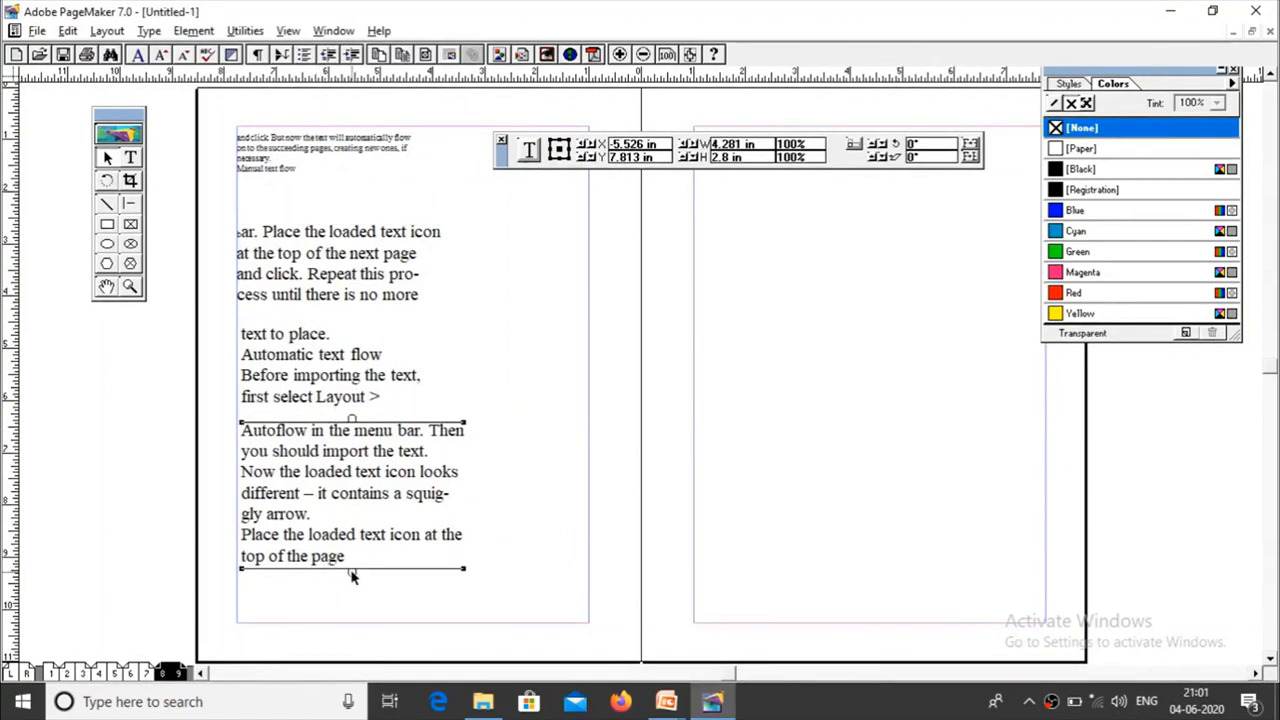
Step: Shorten the "Autoflow in the menu bar" block to about 1.2 in and flow its overflow into a new block below, about 3.84 in wide
drag(351, 570, 347, 490)
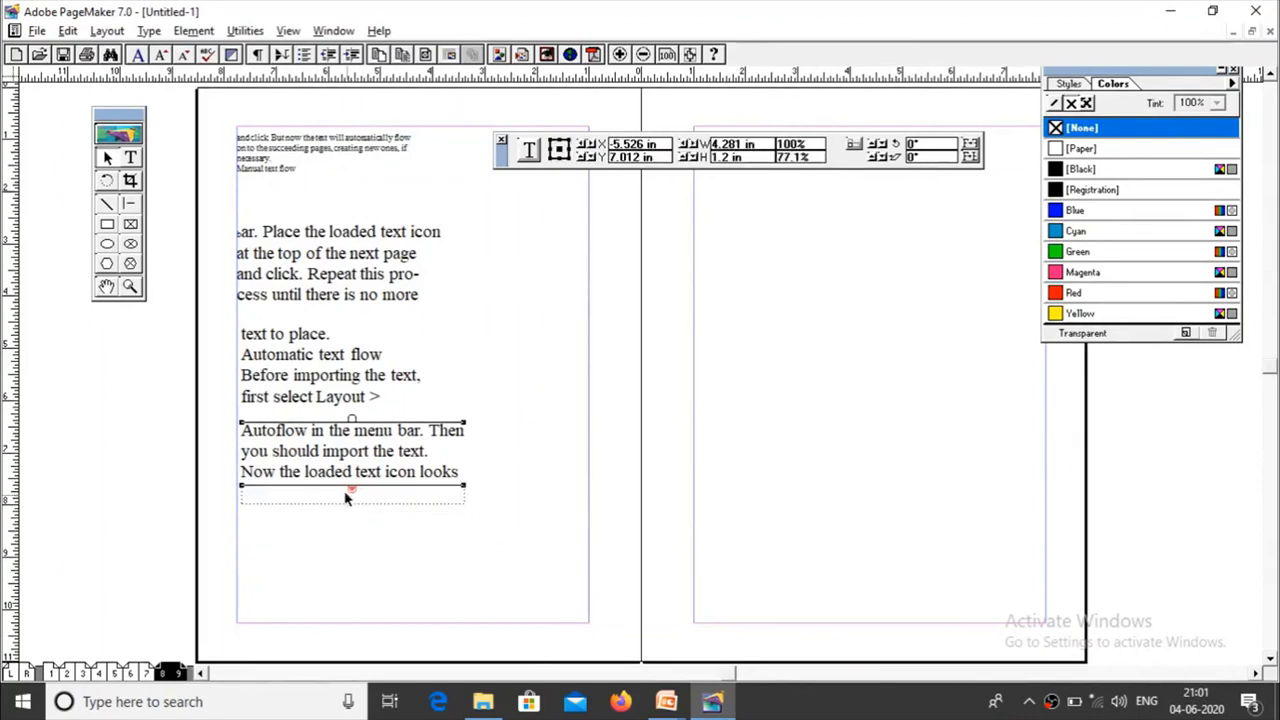
click(354, 491)
click(246, 522)
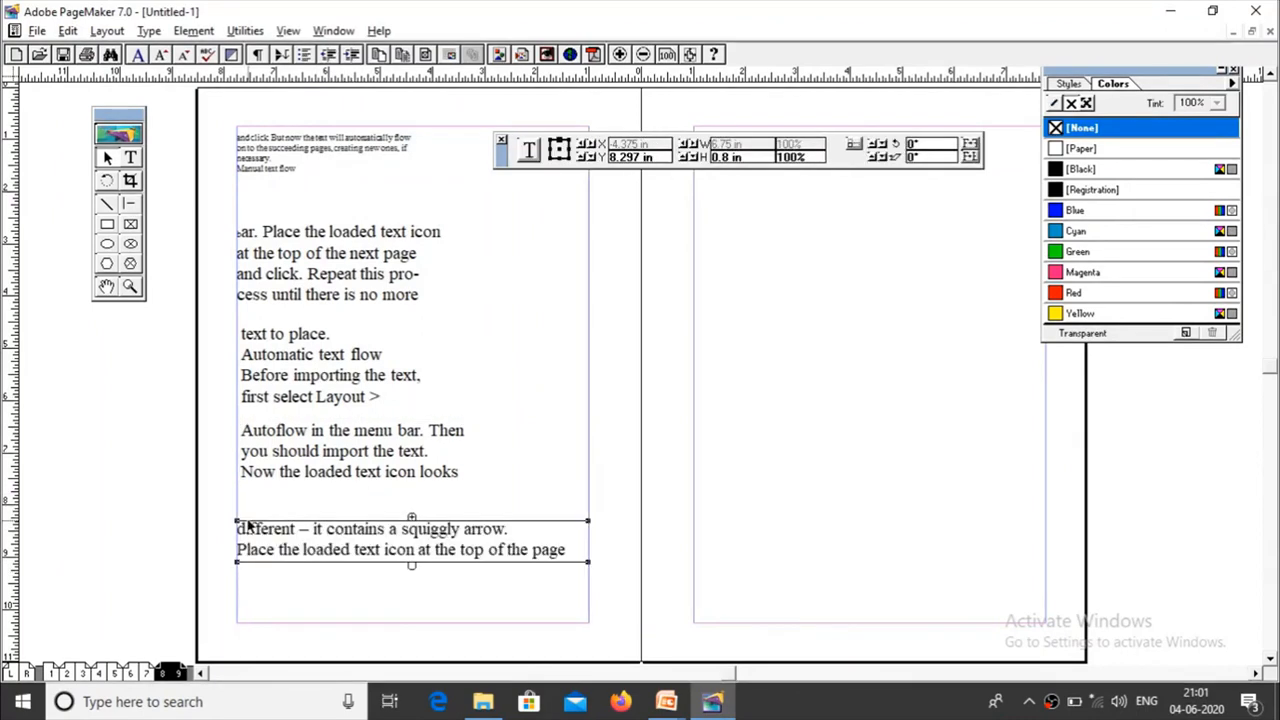
drag(590, 567, 437, 561)
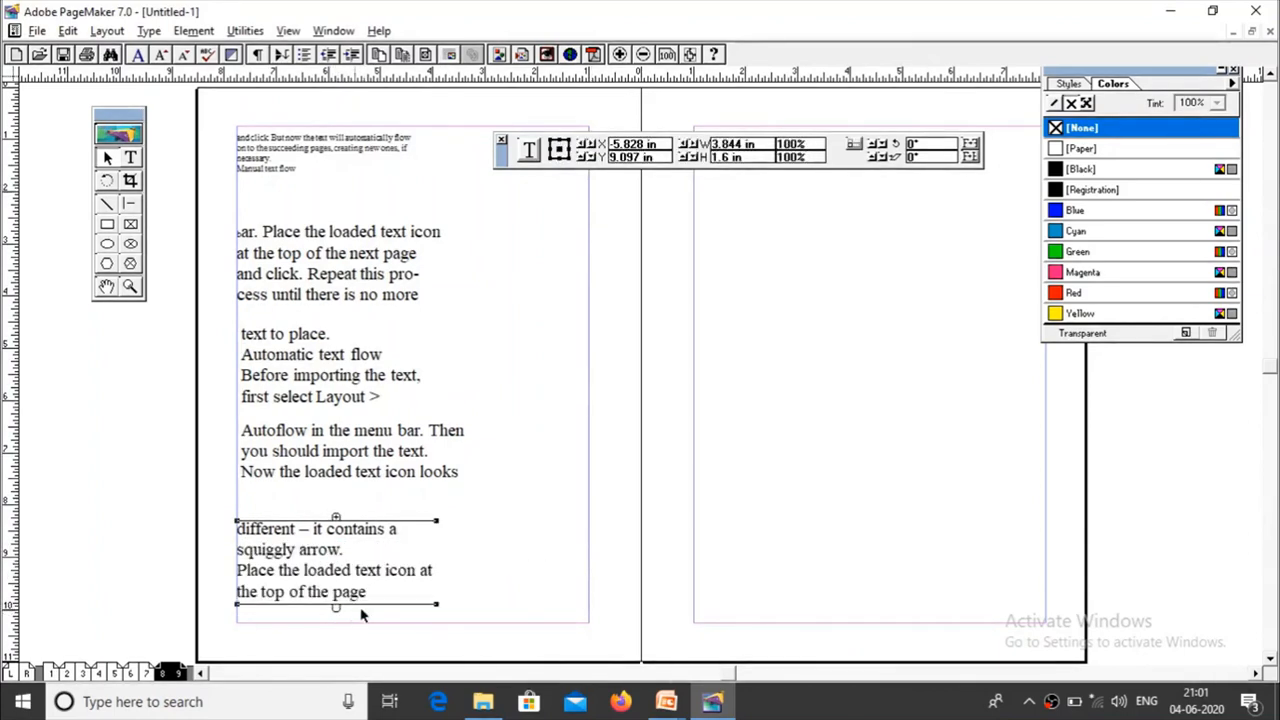
Step: Cut all the text of the new lowest block with the Text tool and paste it as a separate text block
click(130, 158)
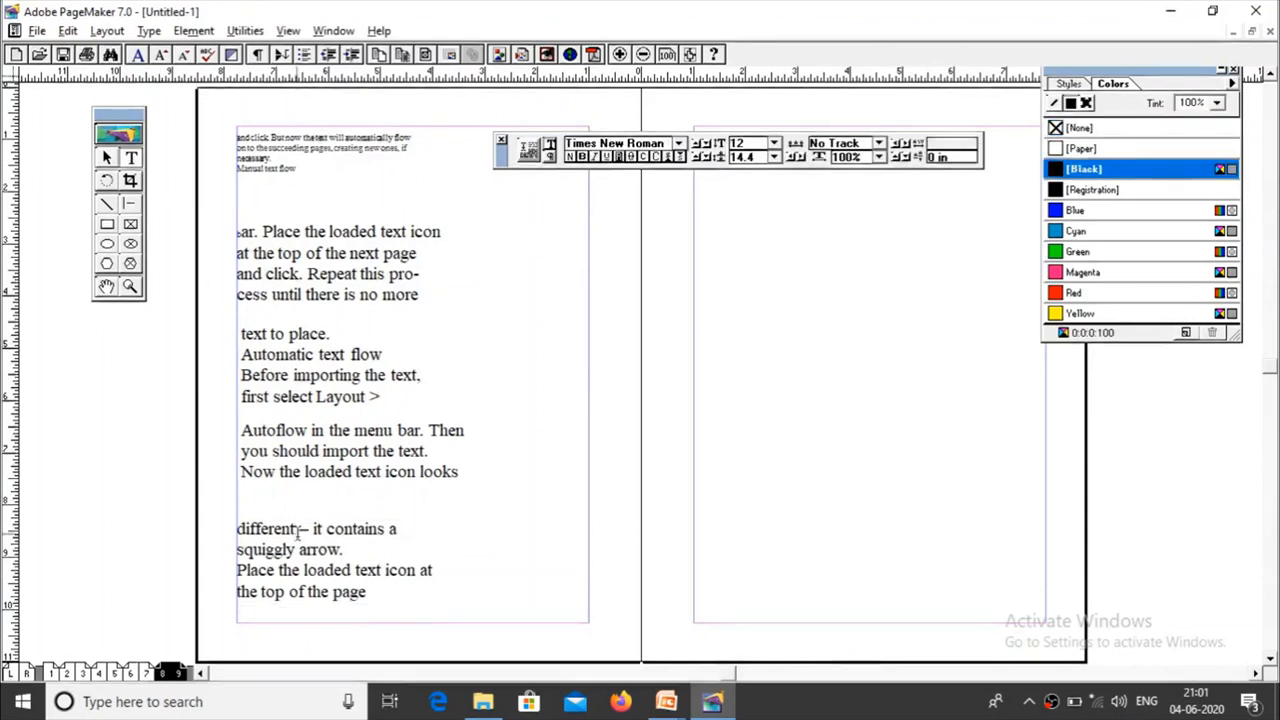
drag(237, 528, 377, 606)
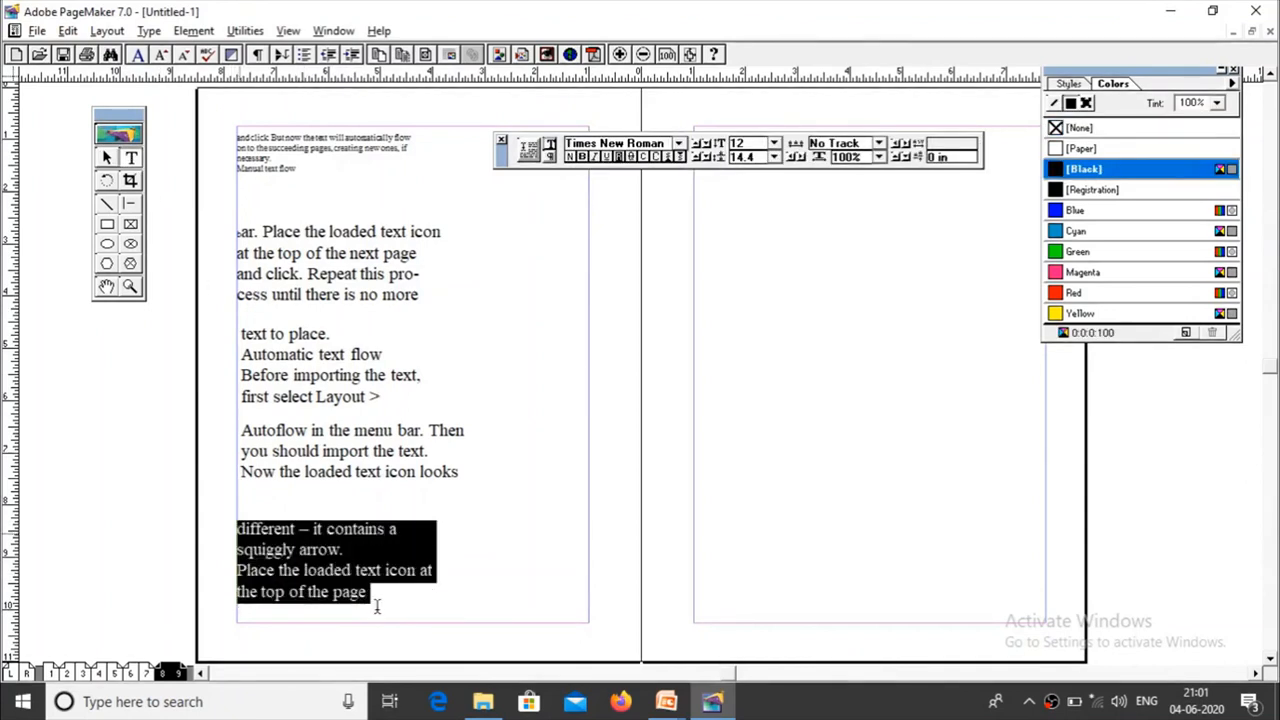
click(68, 31)
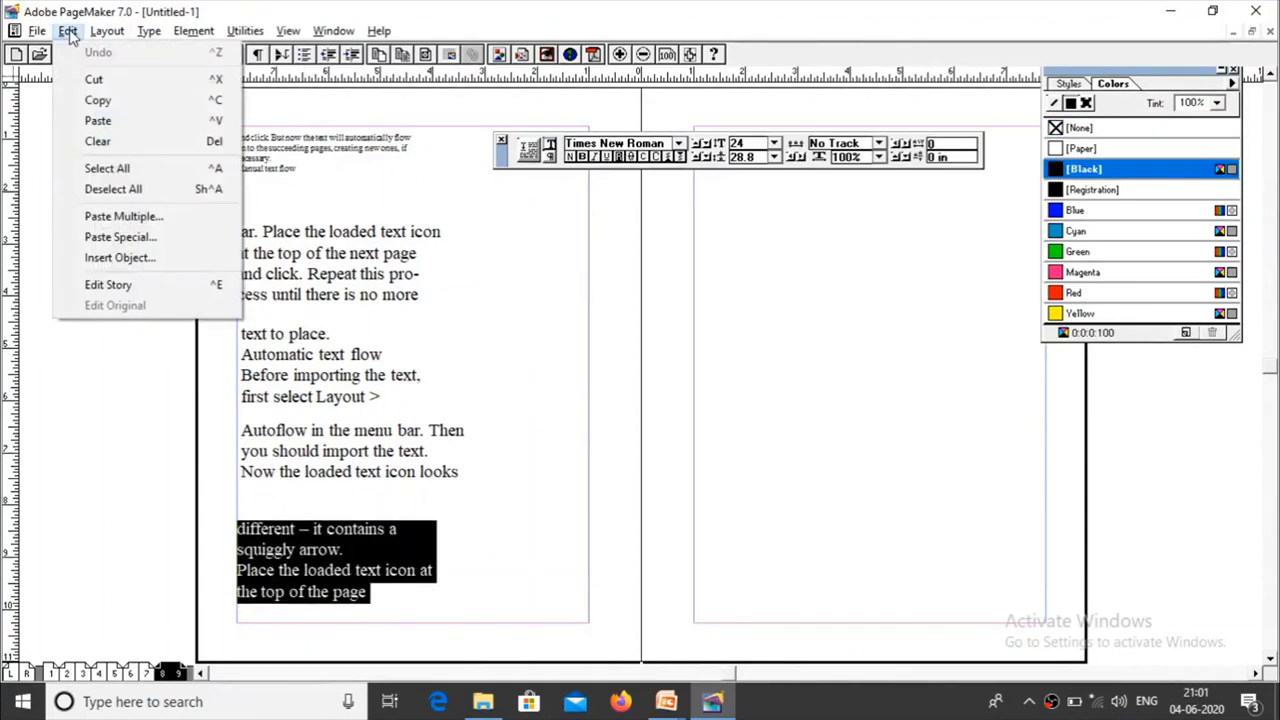
click(92, 77)
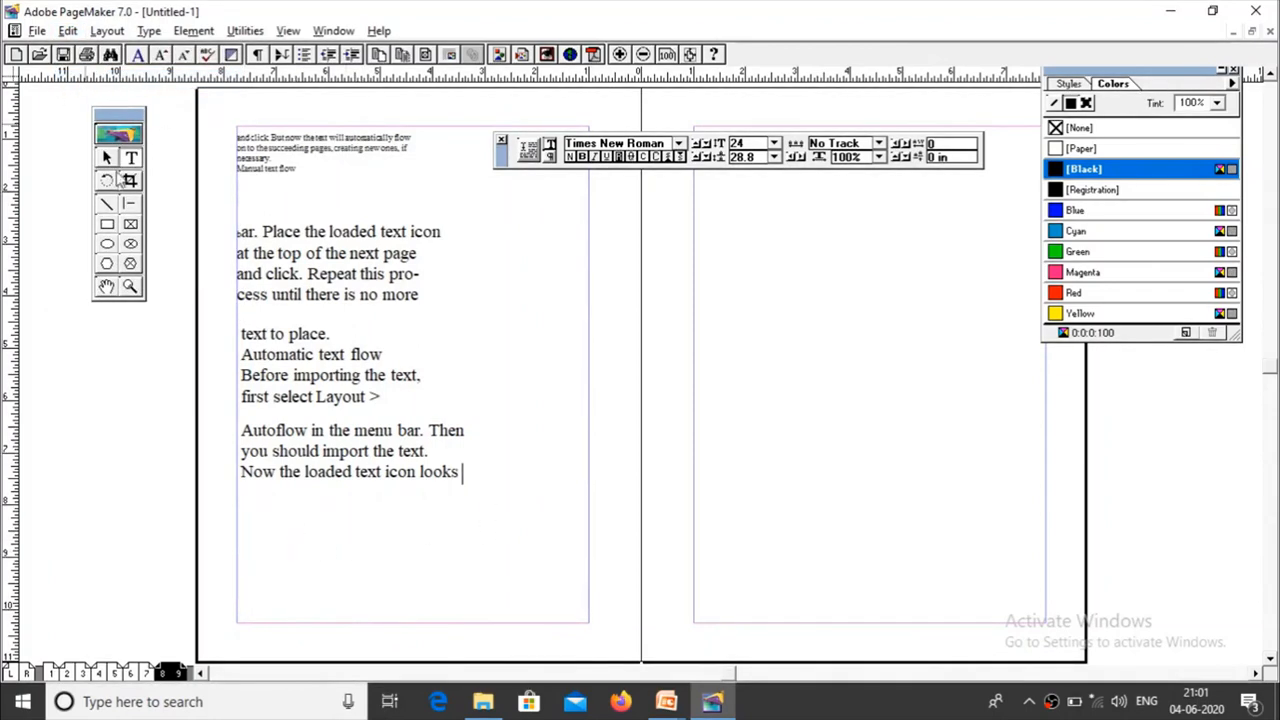
click(107, 157)
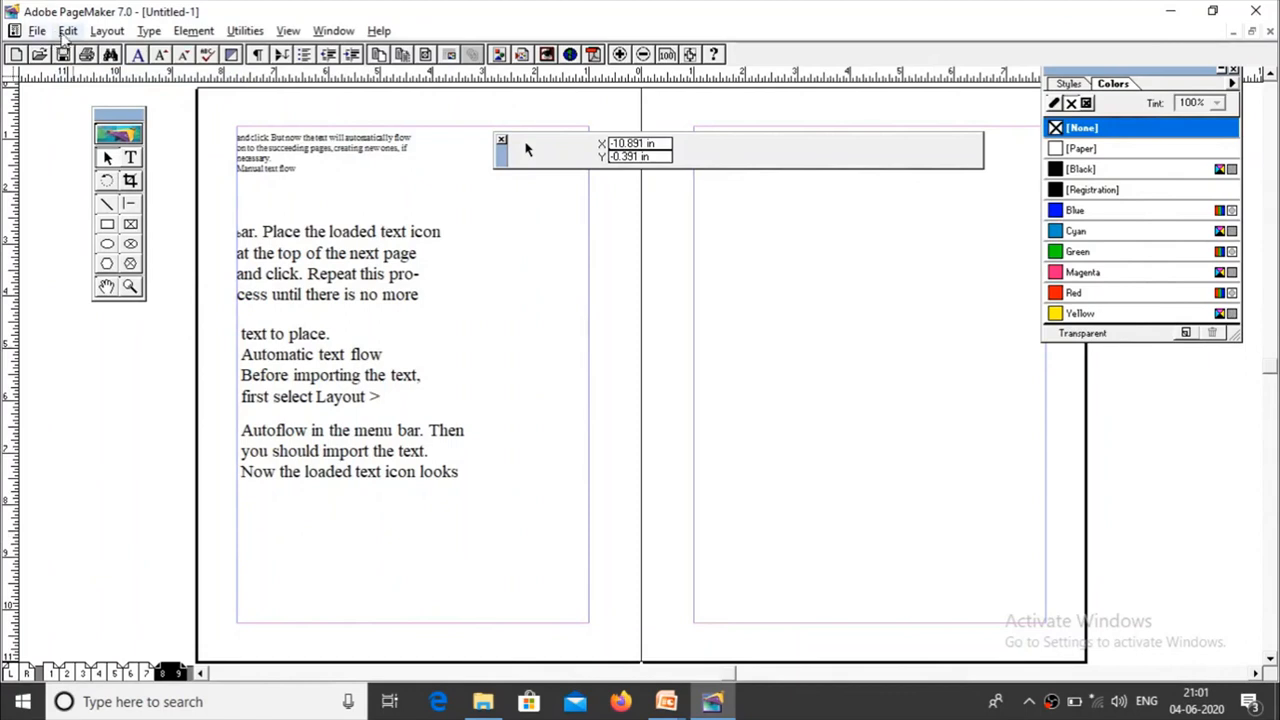
click(67, 31)
click(97, 121)
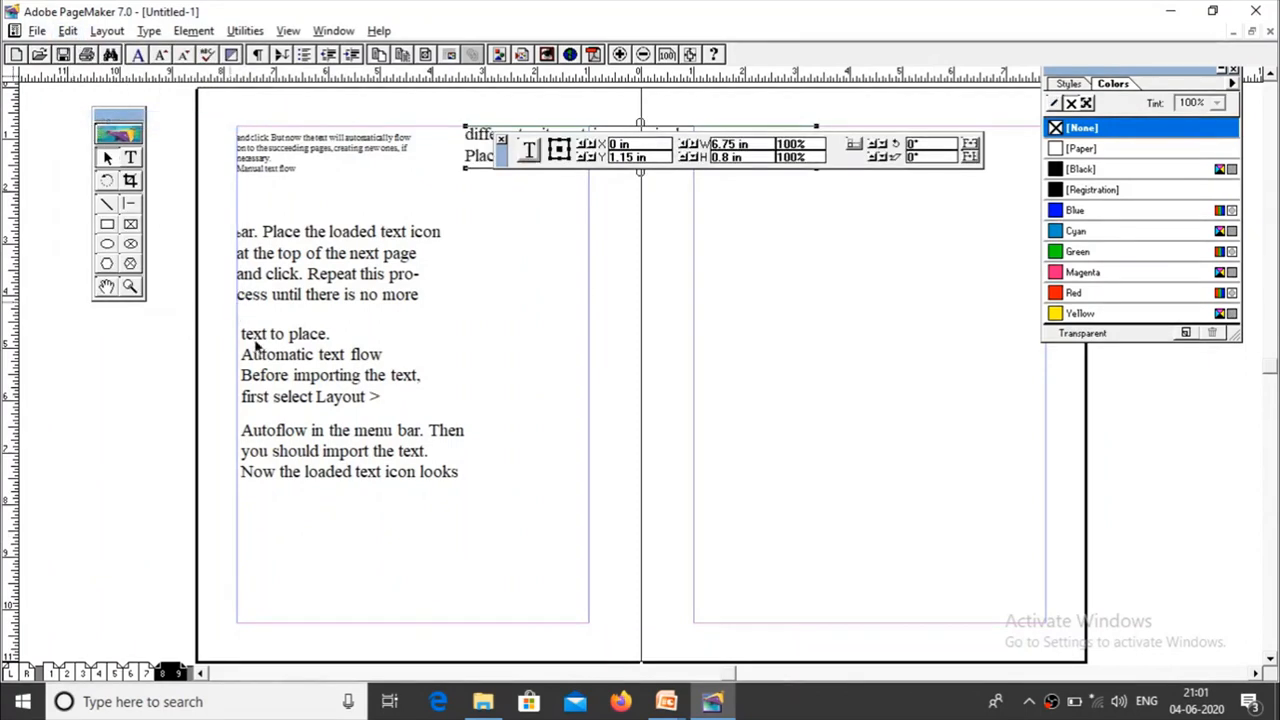
Step: Move the pasted block below the other text on page 8 and resize it to about 4.03 in wide and 1.6 in high
drag(478, 155, 256, 556)
drag(595, 530, 455, 514)
mouse_move(347, 567)
mouse_down()
mouse_move(349, 629)
mouse_move(335, 560)
mouse_up()
Step: Compare the windowshade handles of the "Autoflow in the menu bar" block and the separate block below it
click(320, 471)
click(341, 459)
click(342, 555)
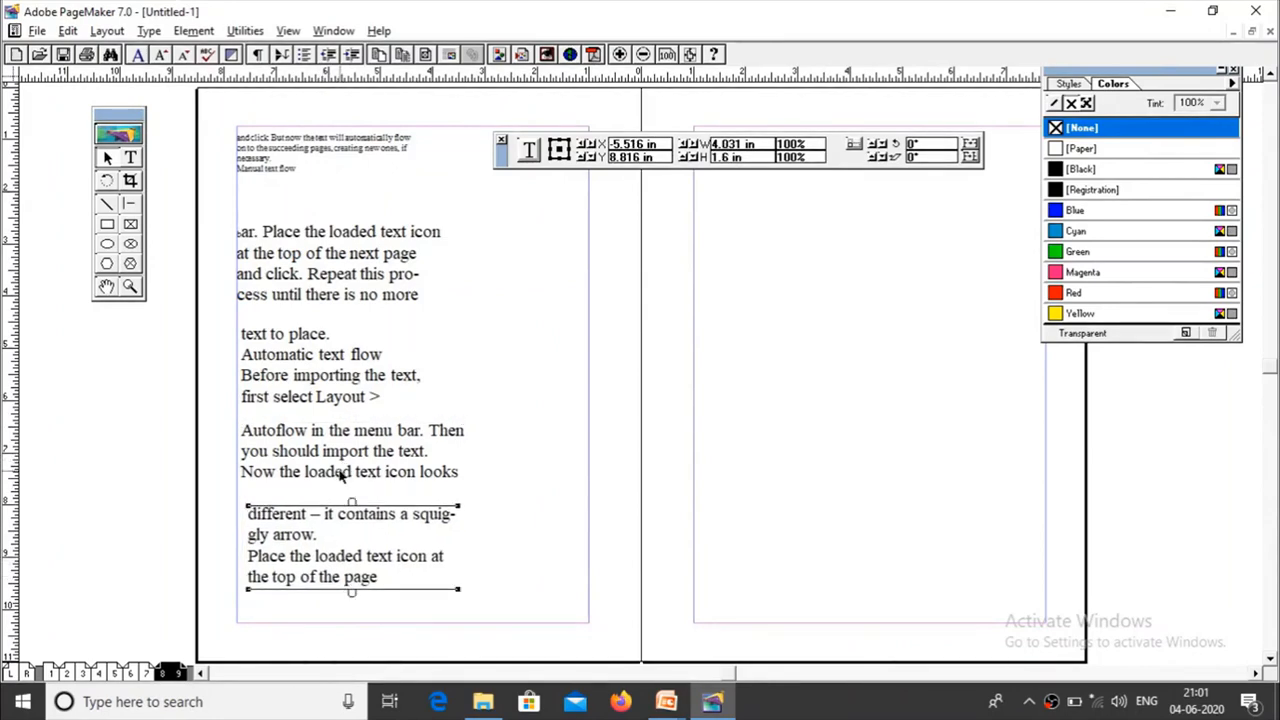
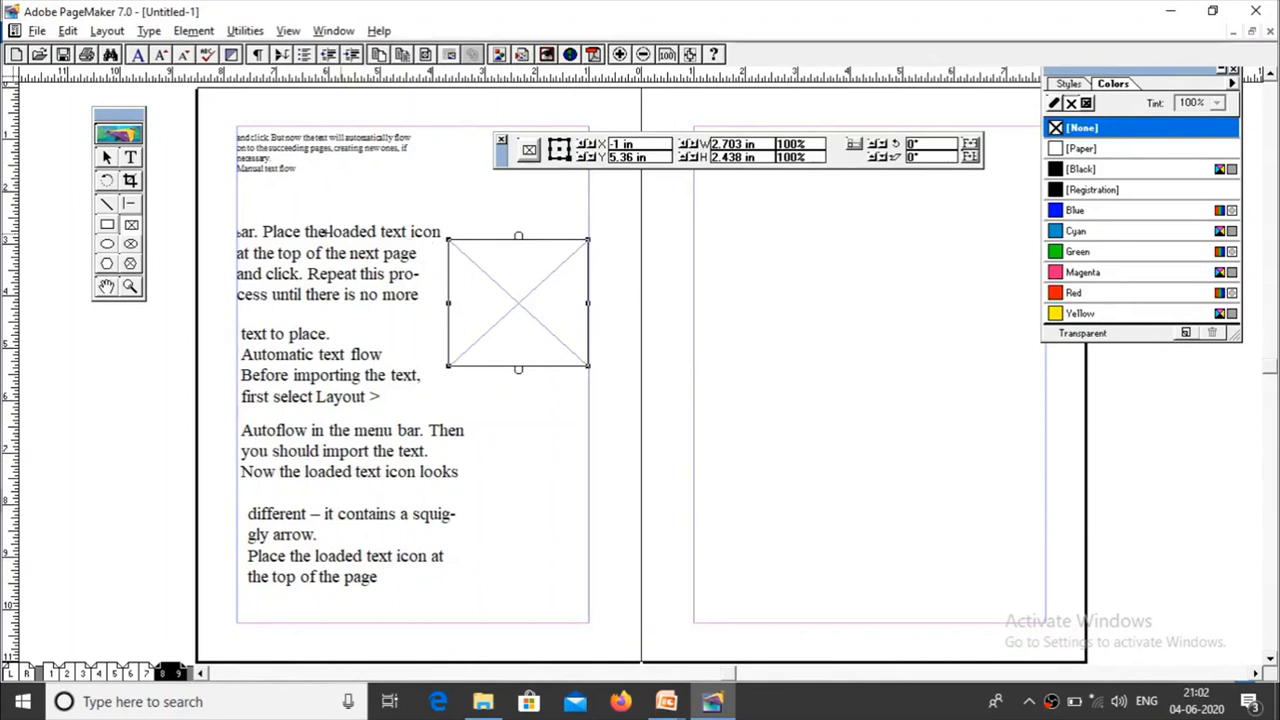
Step: Attach the "Place the loaded text icon" text block to the rectangular frame, then widen the frame to about 4.81 in and shift it up
click(107, 159)
click(290, 244)
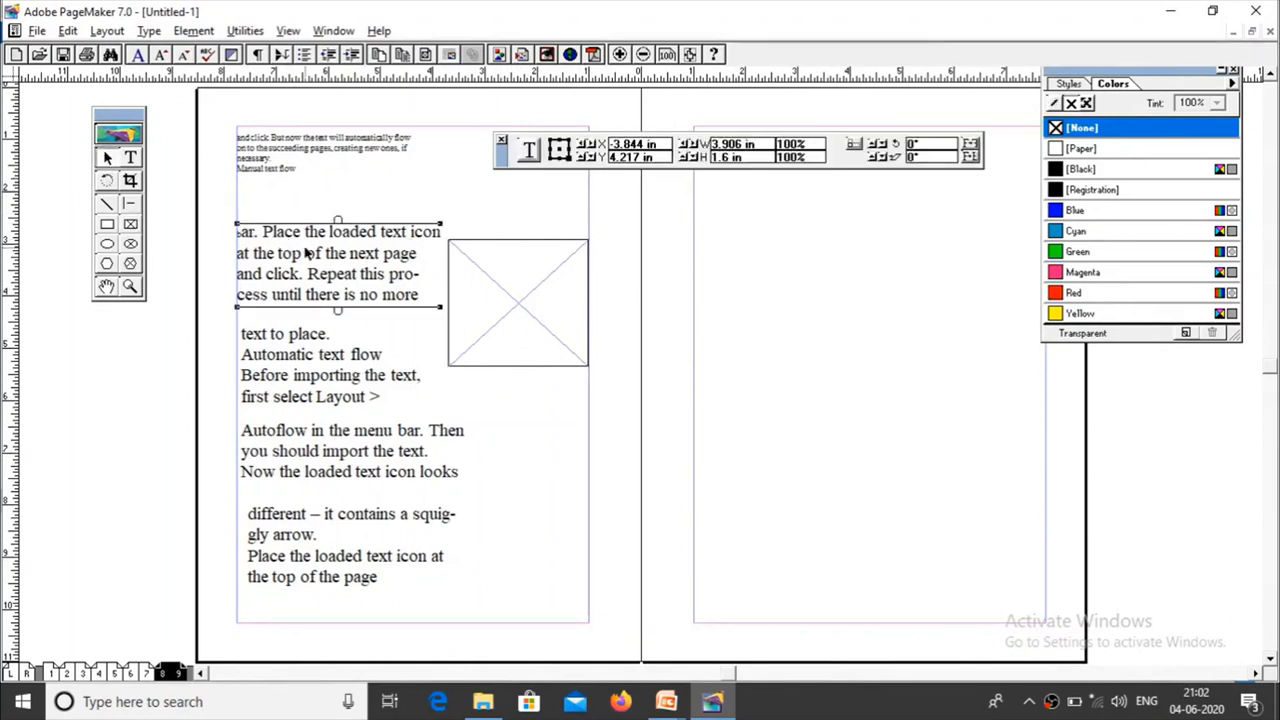
click(547, 276)
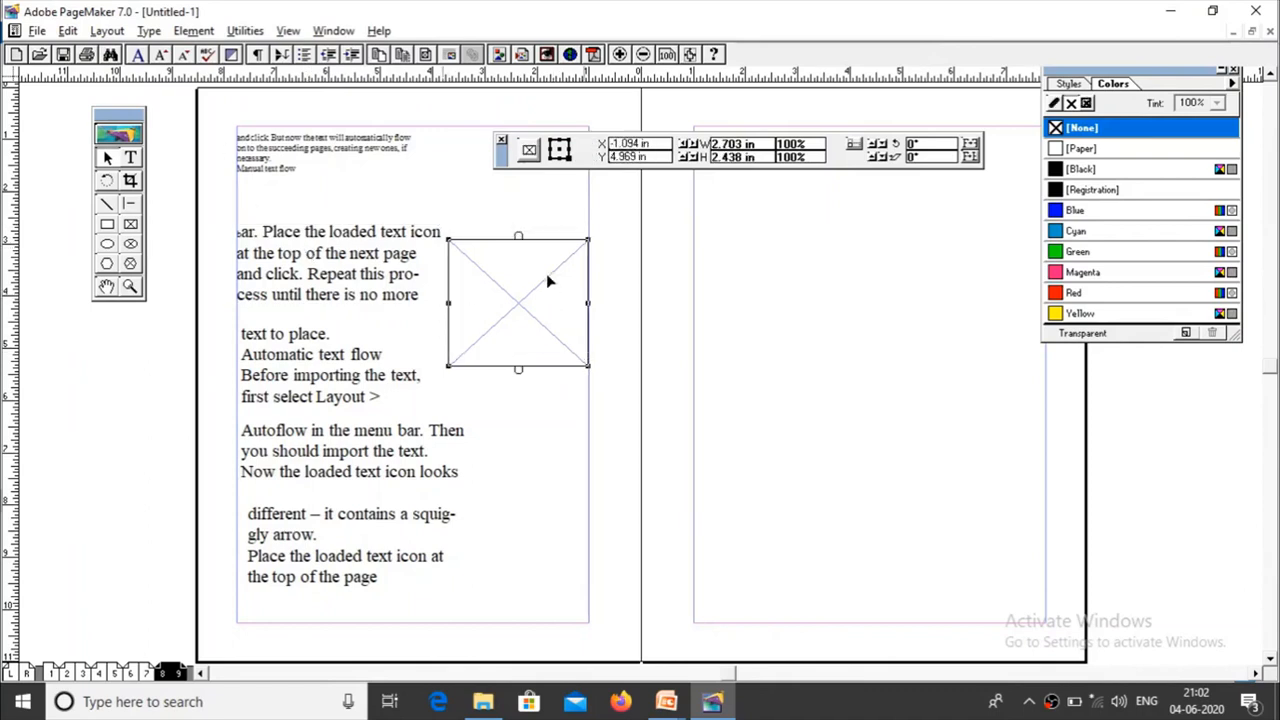
mouse_move(370, 268)
mouse_down()
mouse_move(531, 264)
mouse_move(376, 266)
mouse_up()
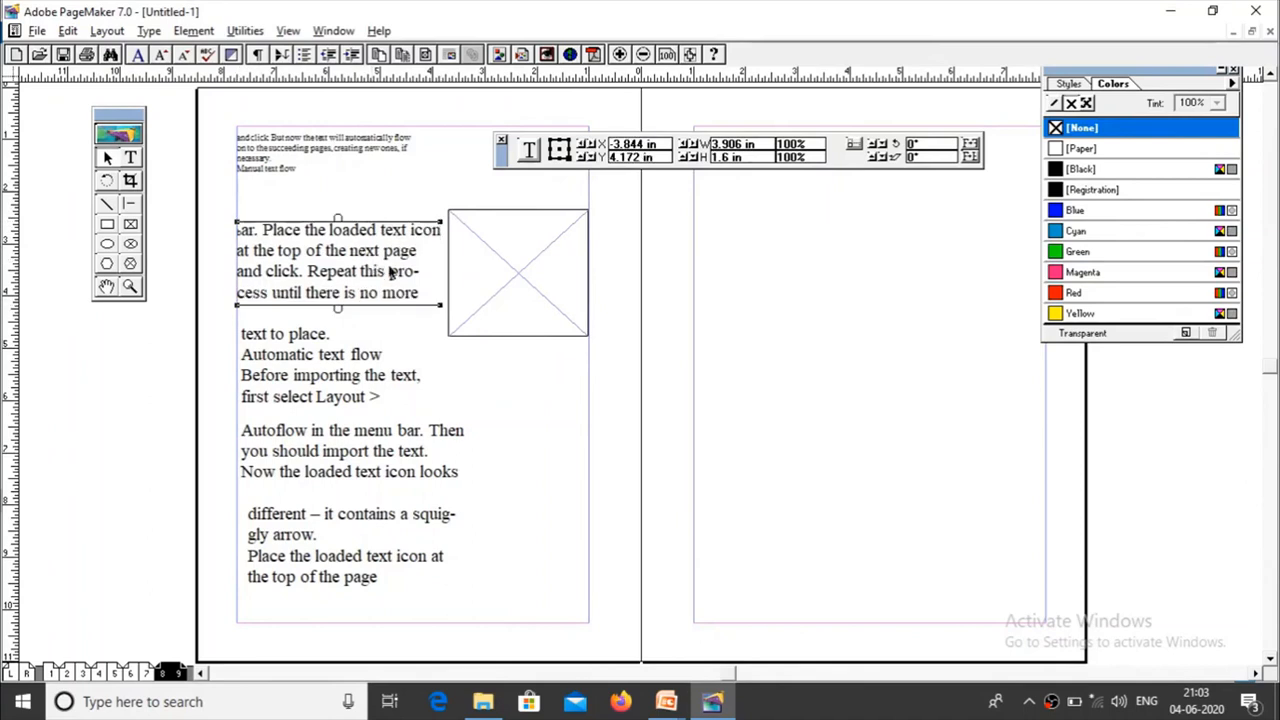
click(526, 291)
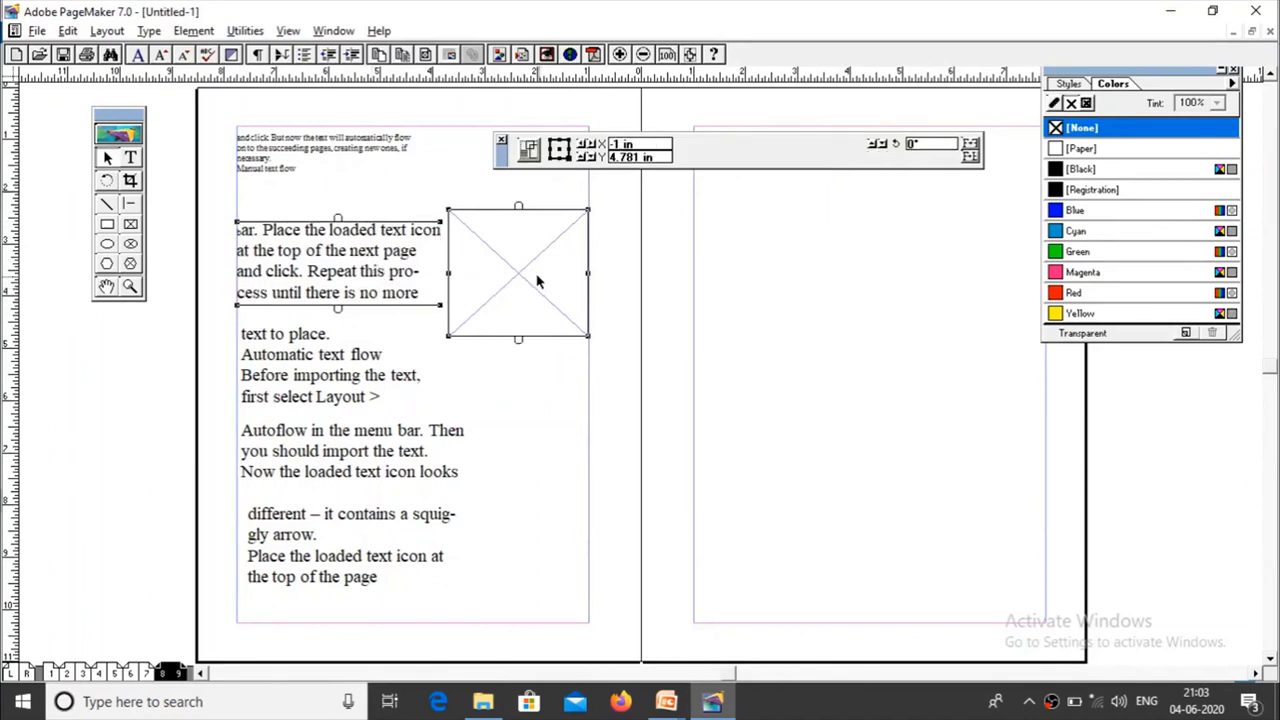
click(190, 31)
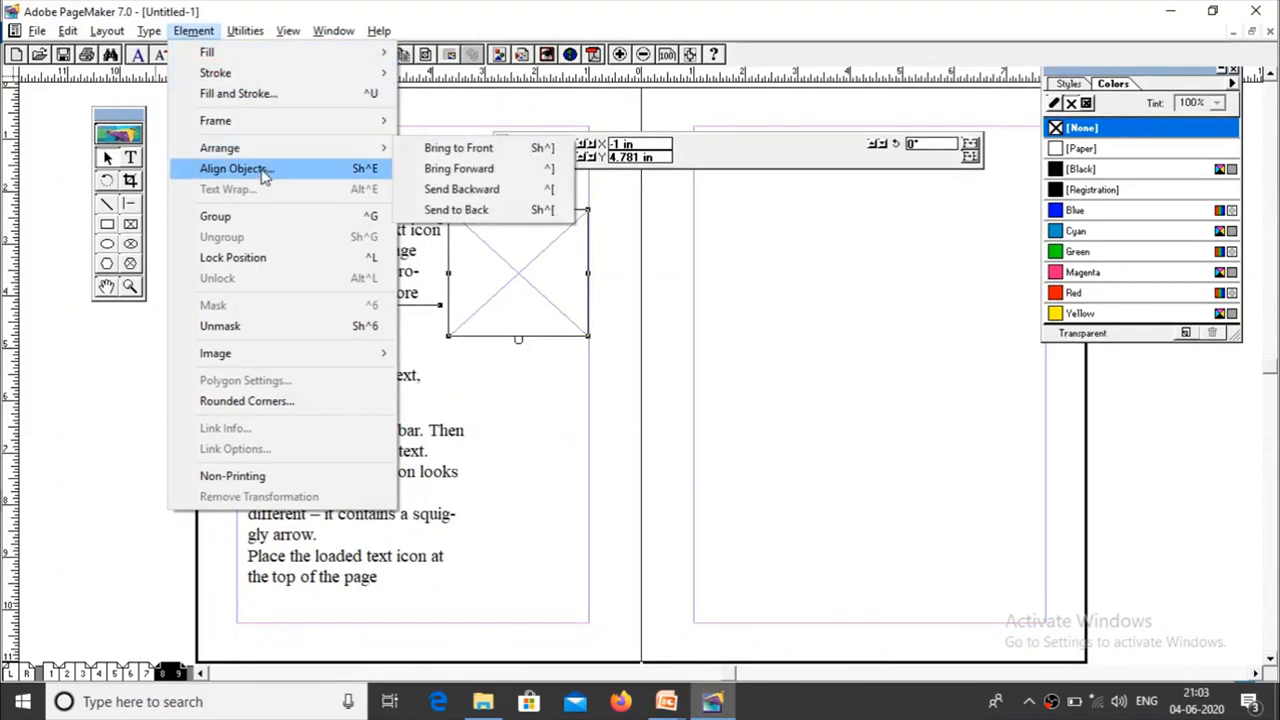
mouse_move(265, 133)
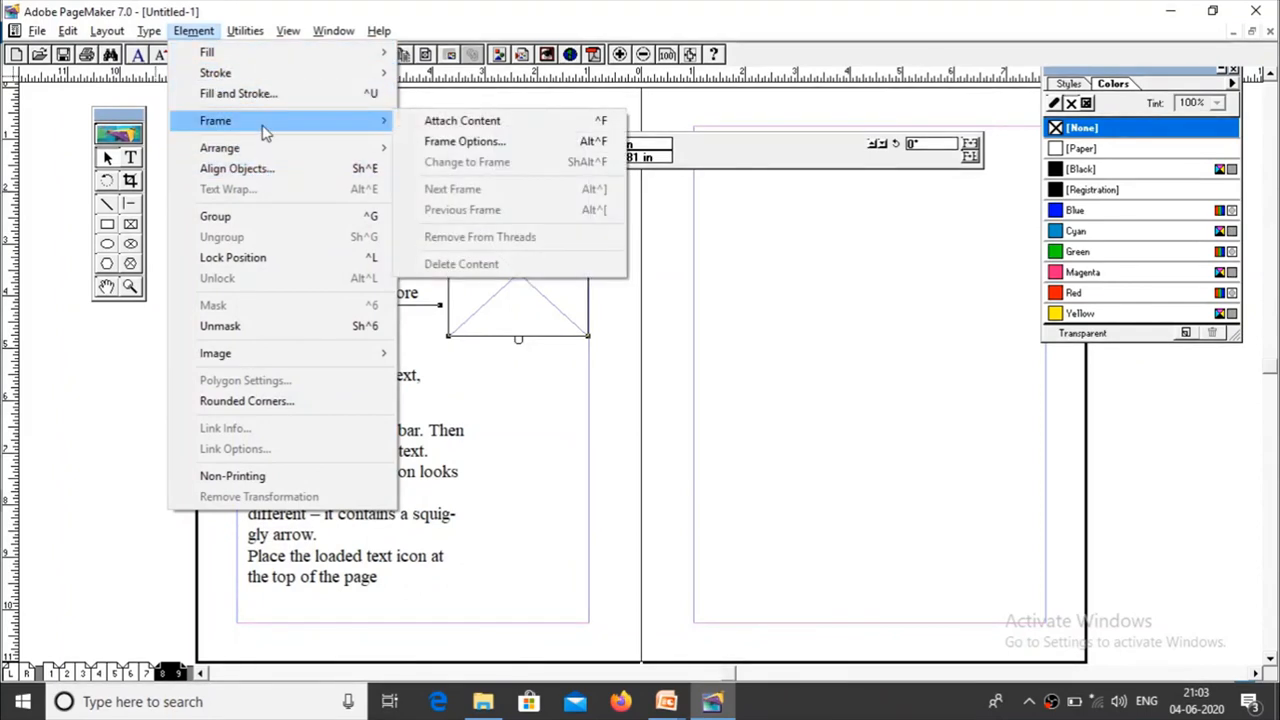
click(475, 130)
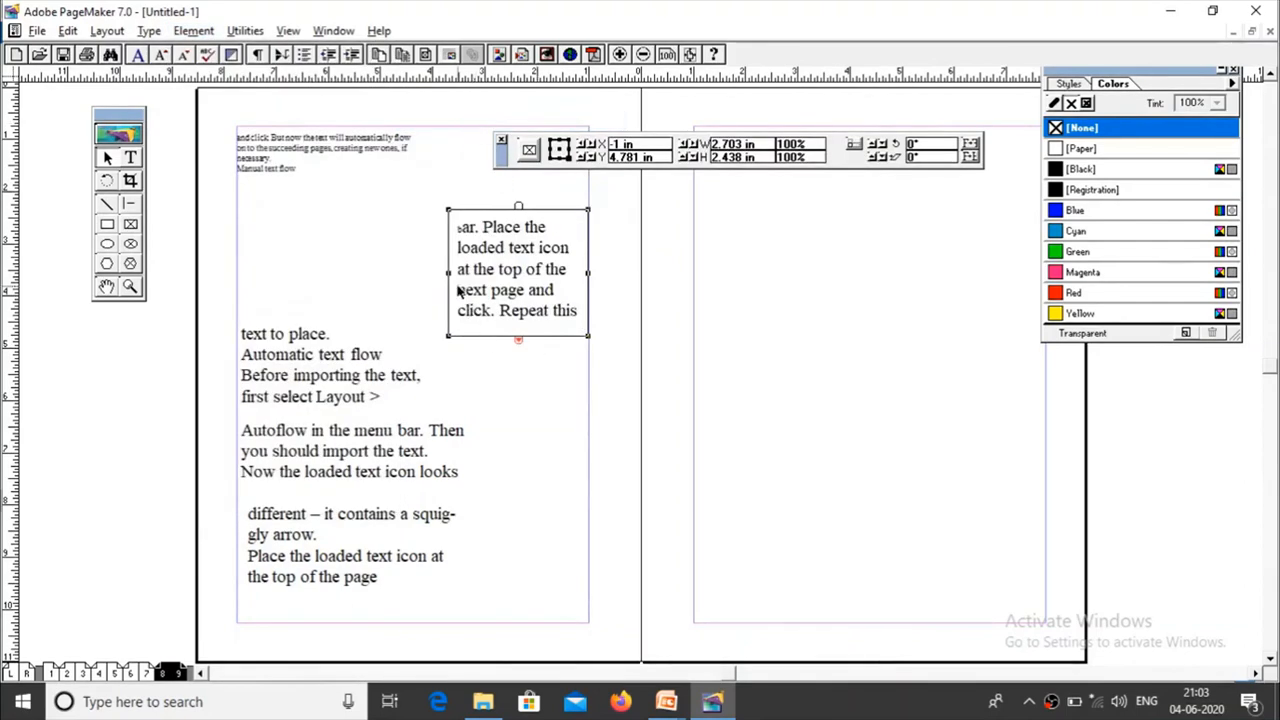
drag(448, 272, 338, 272)
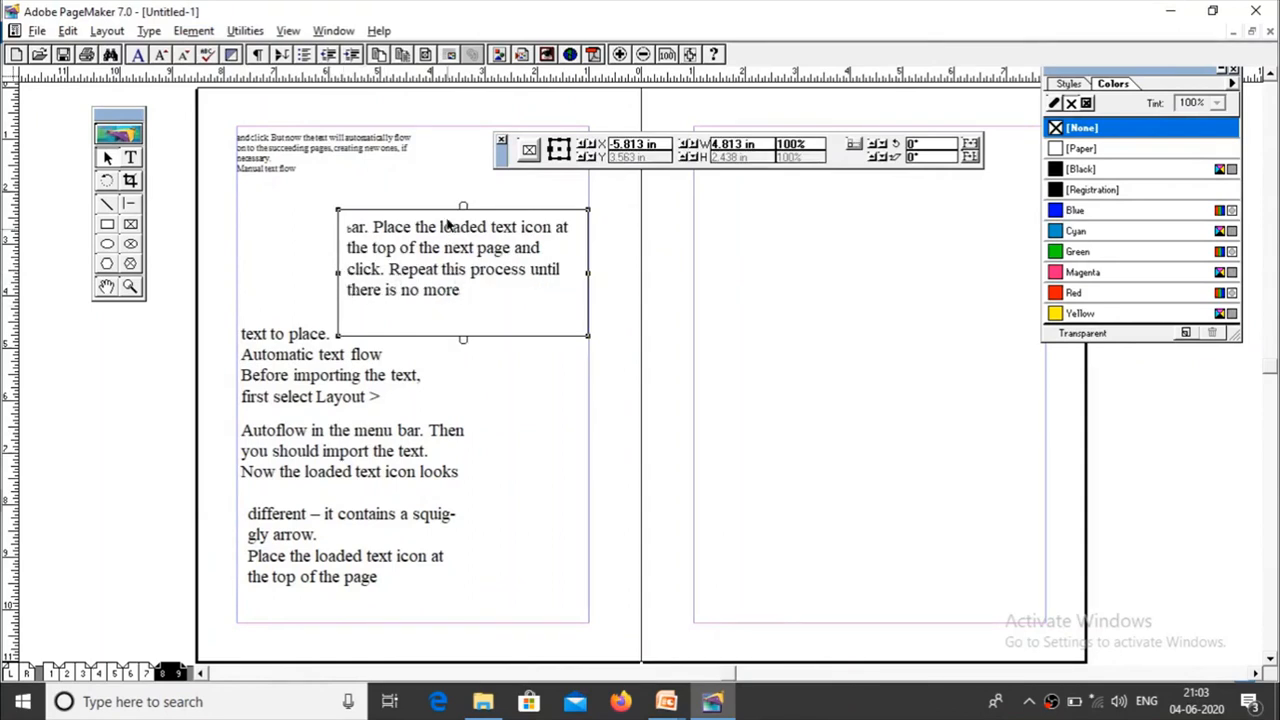
drag(452, 246, 452, 223)
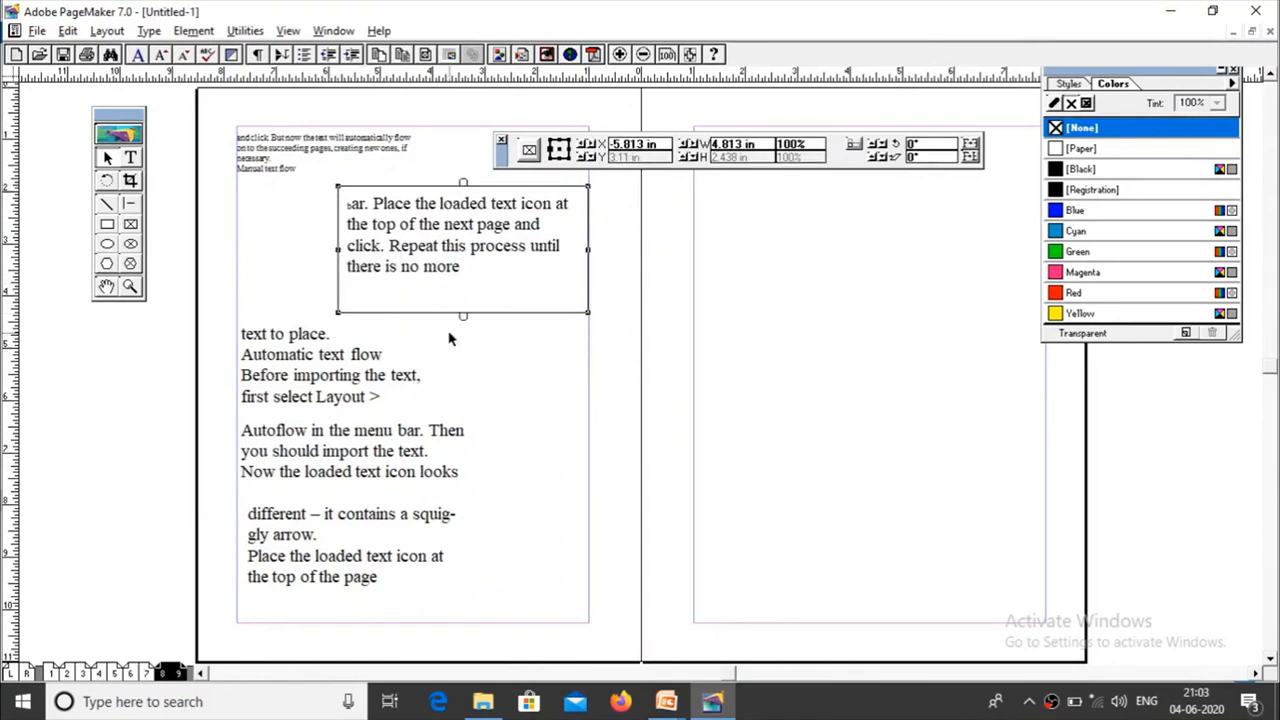
Step: Draw an elliptical frame about 3.03 in wide and 2.66 in high beside the "text to place" block on page 8
click(130, 244)
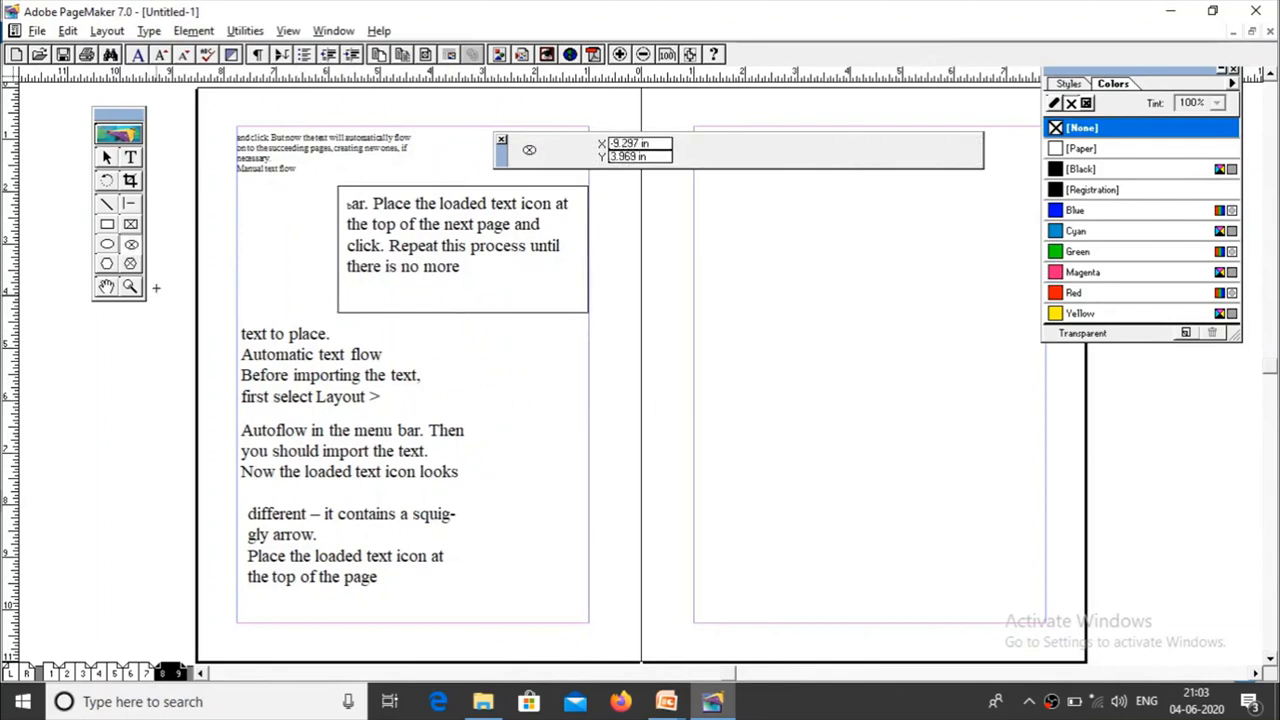
drag(457, 339, 614, 477)
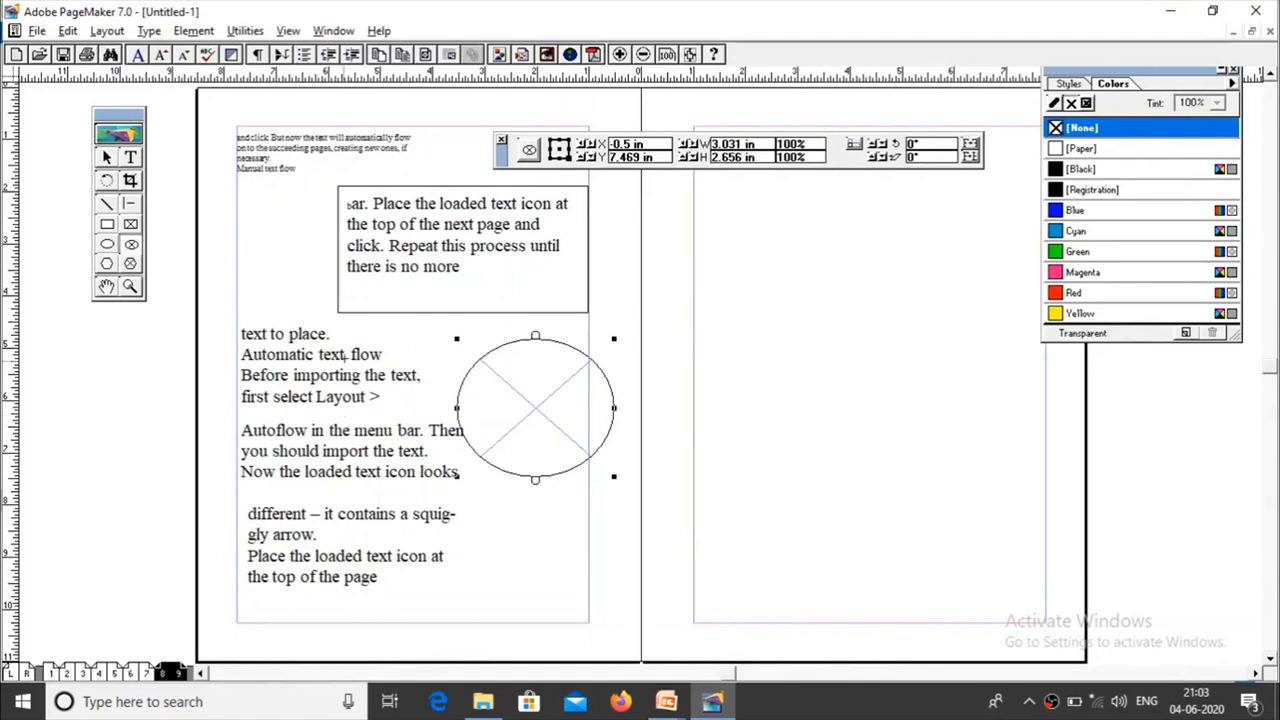
click(107, 157)
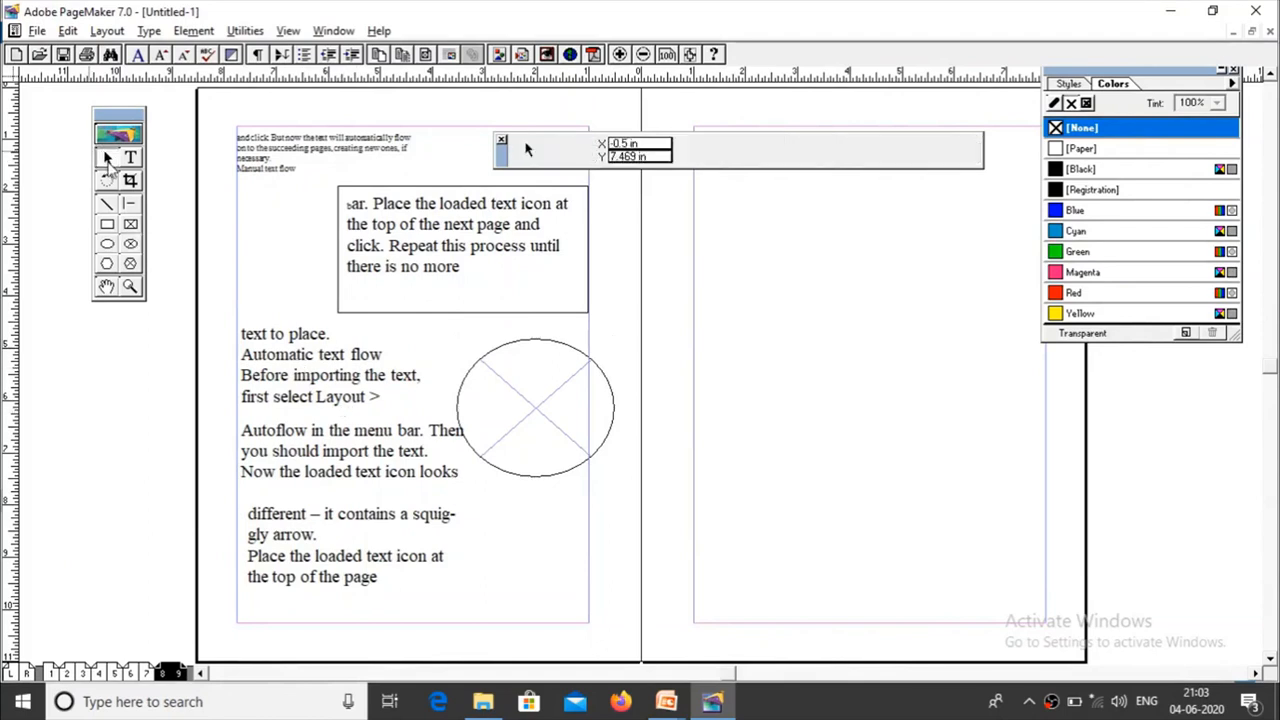
Step: Attach the "text to place. Automatic text flow" block to the elliptical frame as its content
click(512, 381)
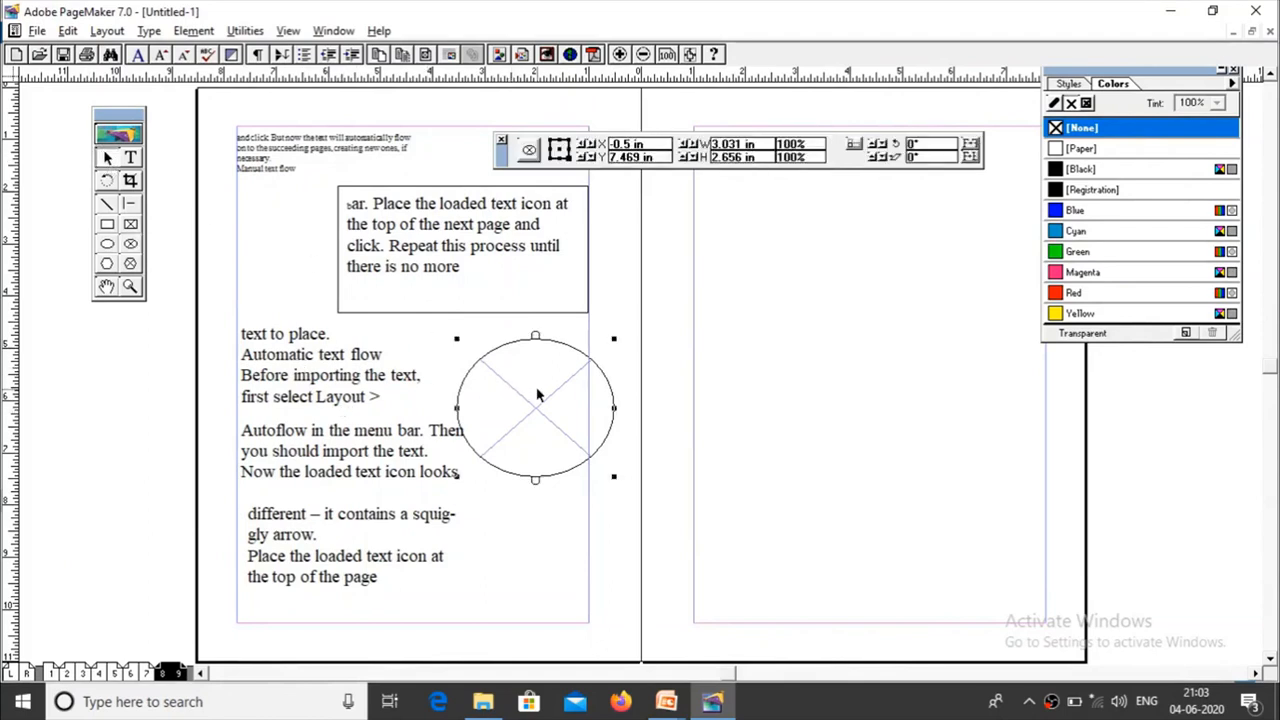
shift+click(305, 370)
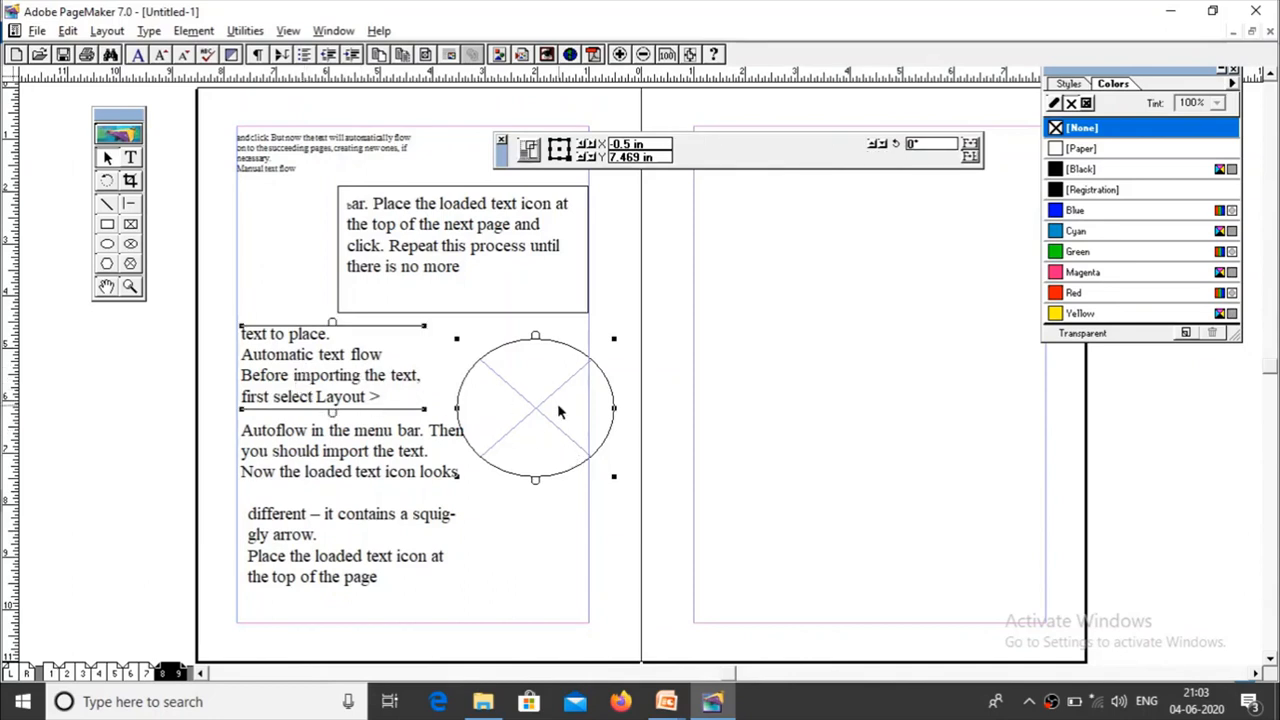
click(192, 31)
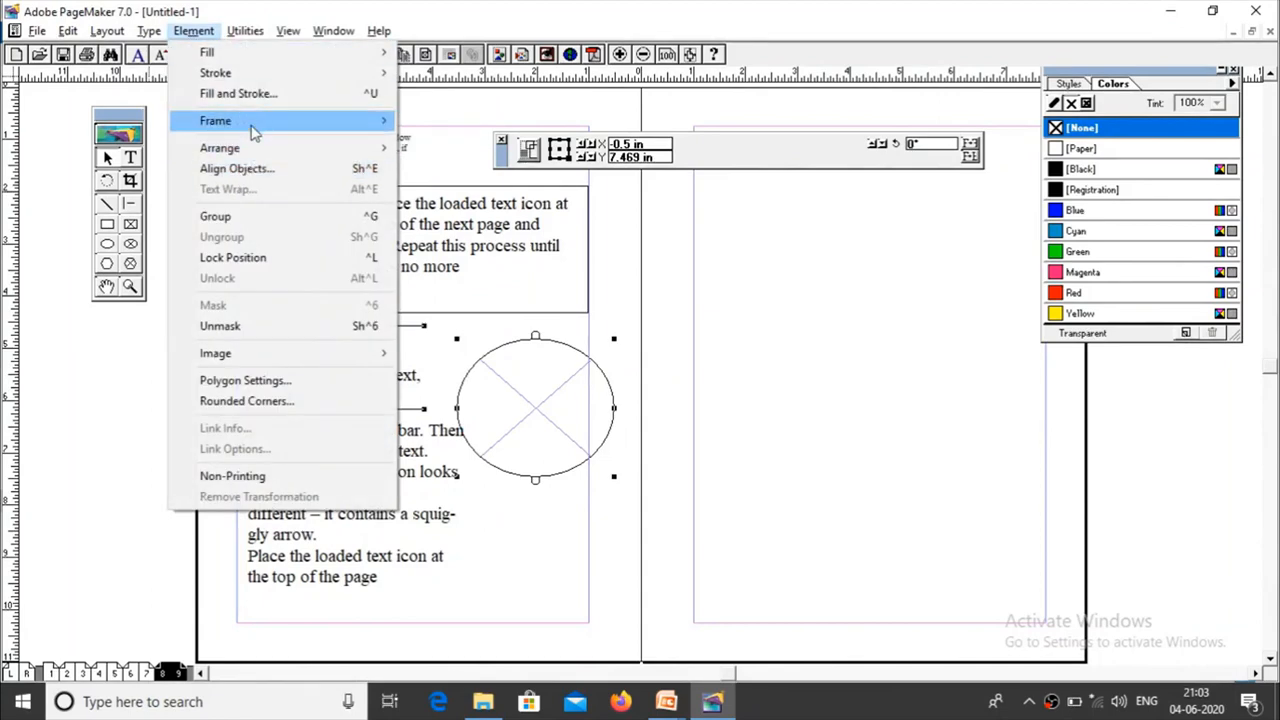
mouse_move(251, 125)
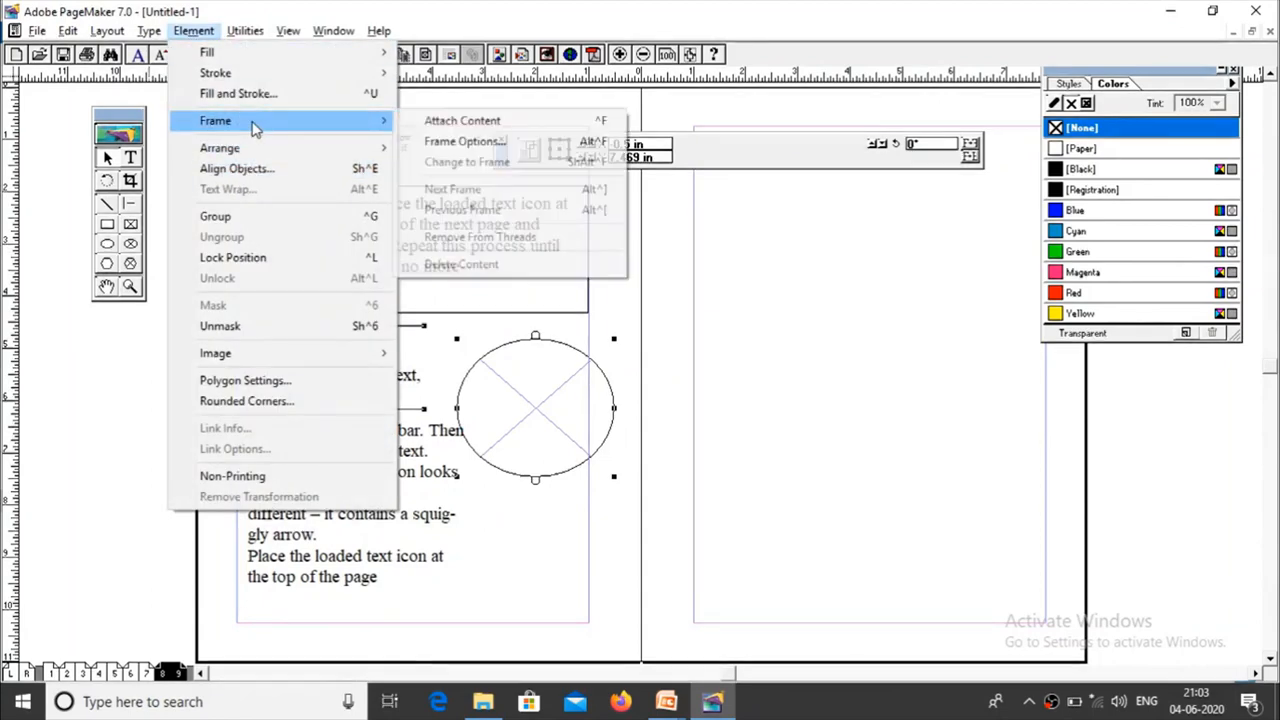
click(433, 121)
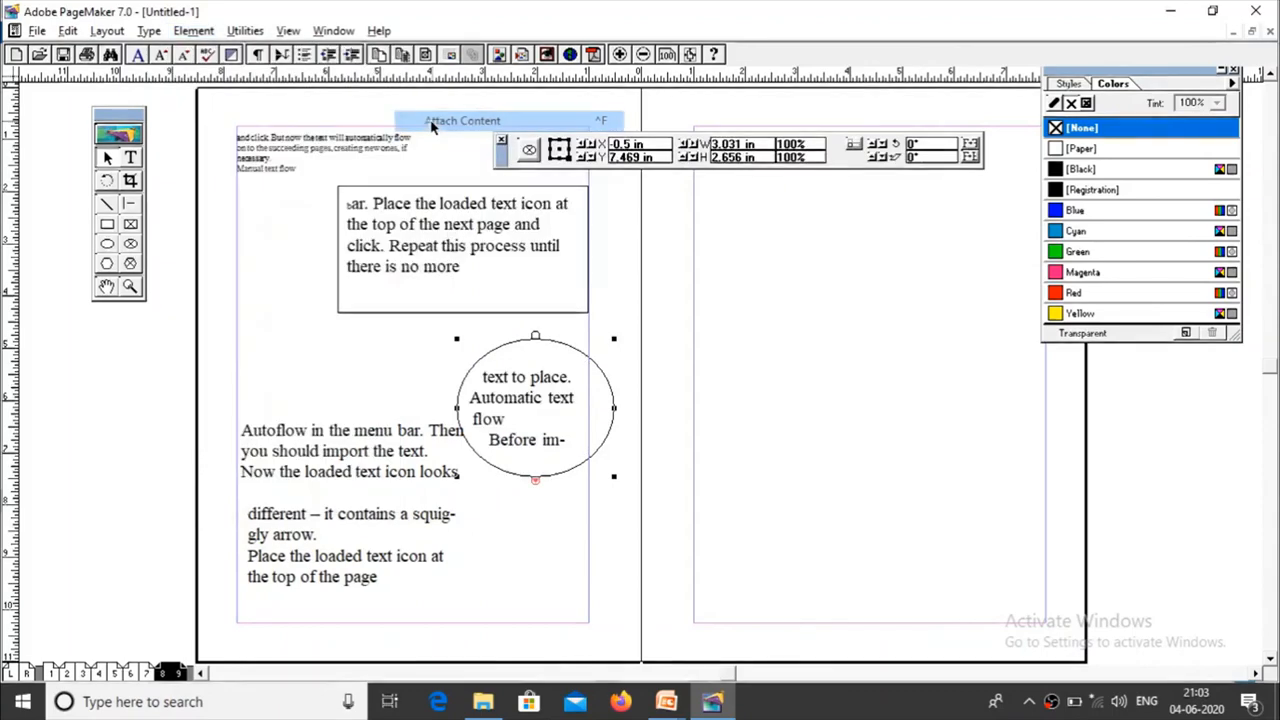
Step: Move the elliptical frame onto page 9 and resize it to about 6.08 in wide and 3.44 in high
drag(517, 418, 846, 343)
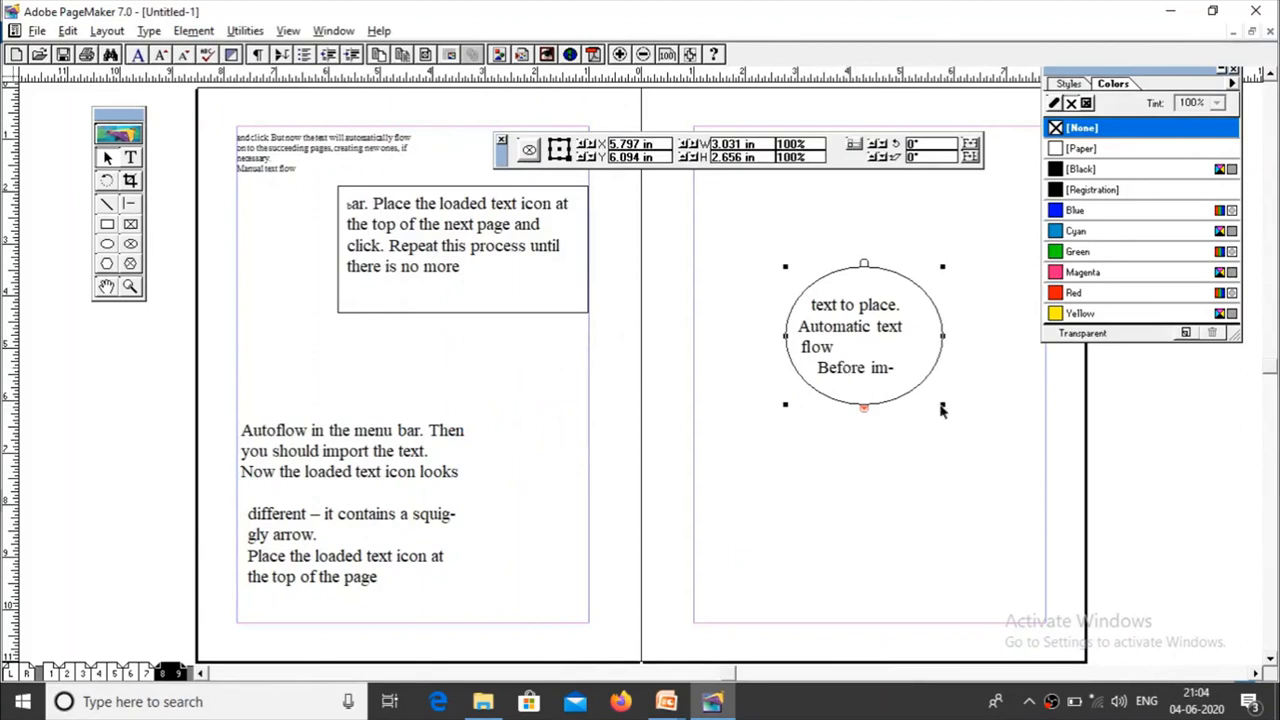
drag(942, 404, 1022, 498)
drag(785, 382, 706, 383)
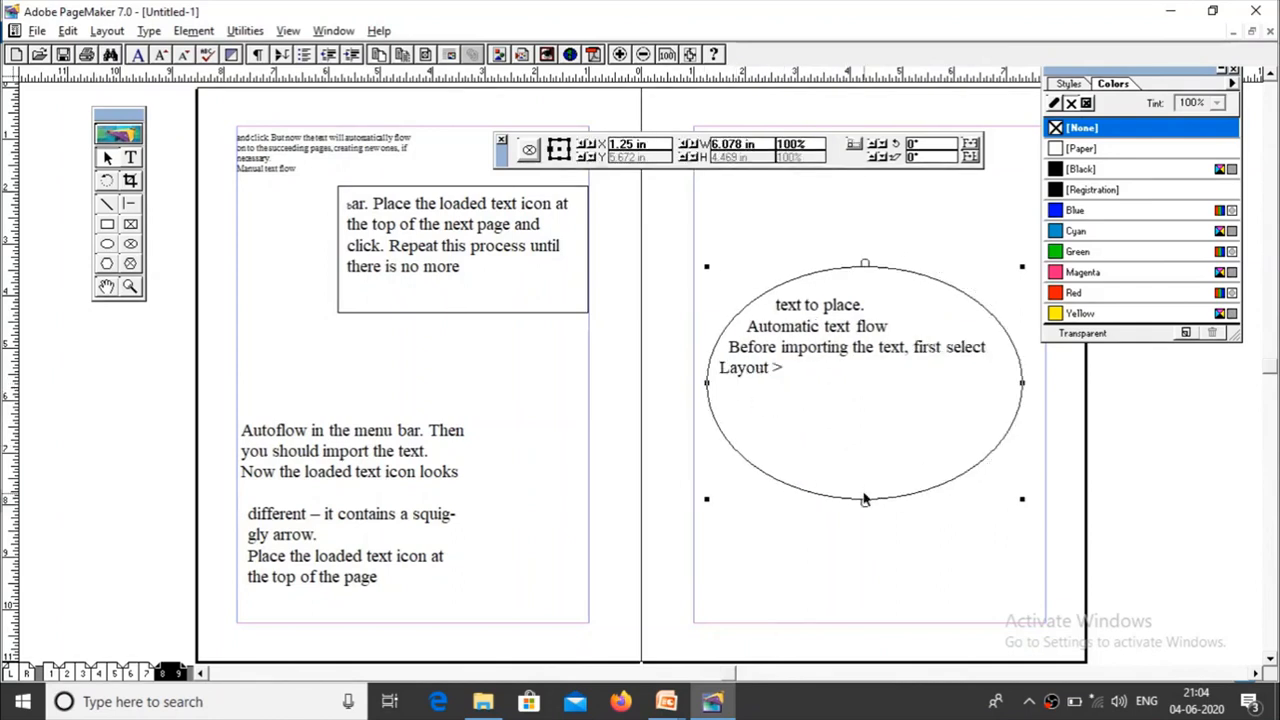
drag(866, 504, 827, 447)
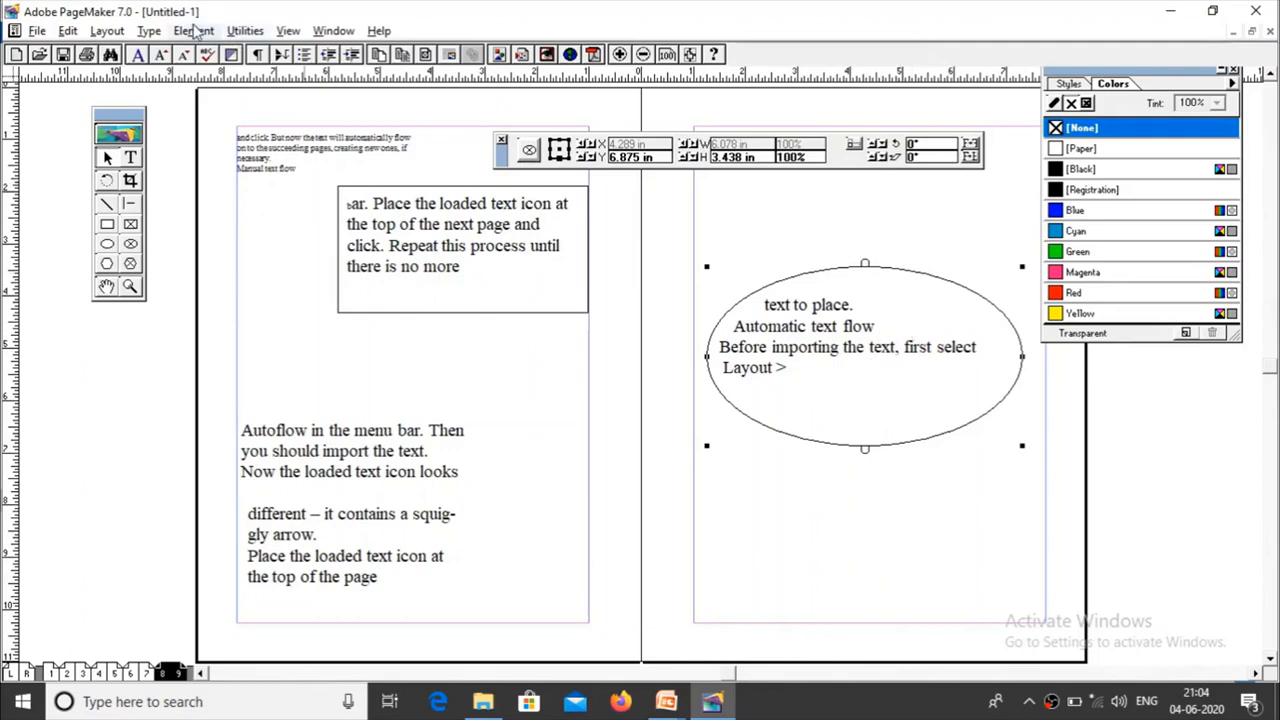
Step: Separate the text content from the elliptical frame and place the freed text block below the ellipse on page 9
click(194, 31)
mouse_move(214, 124)
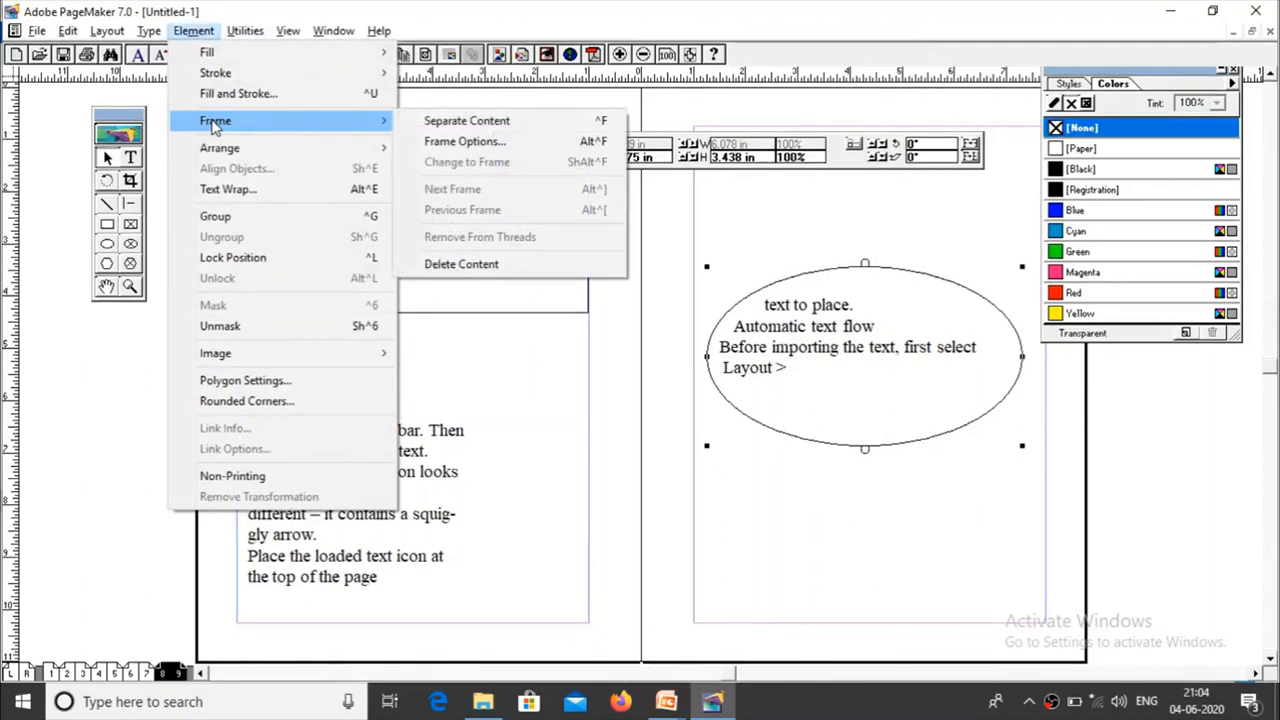
click(441, 122)
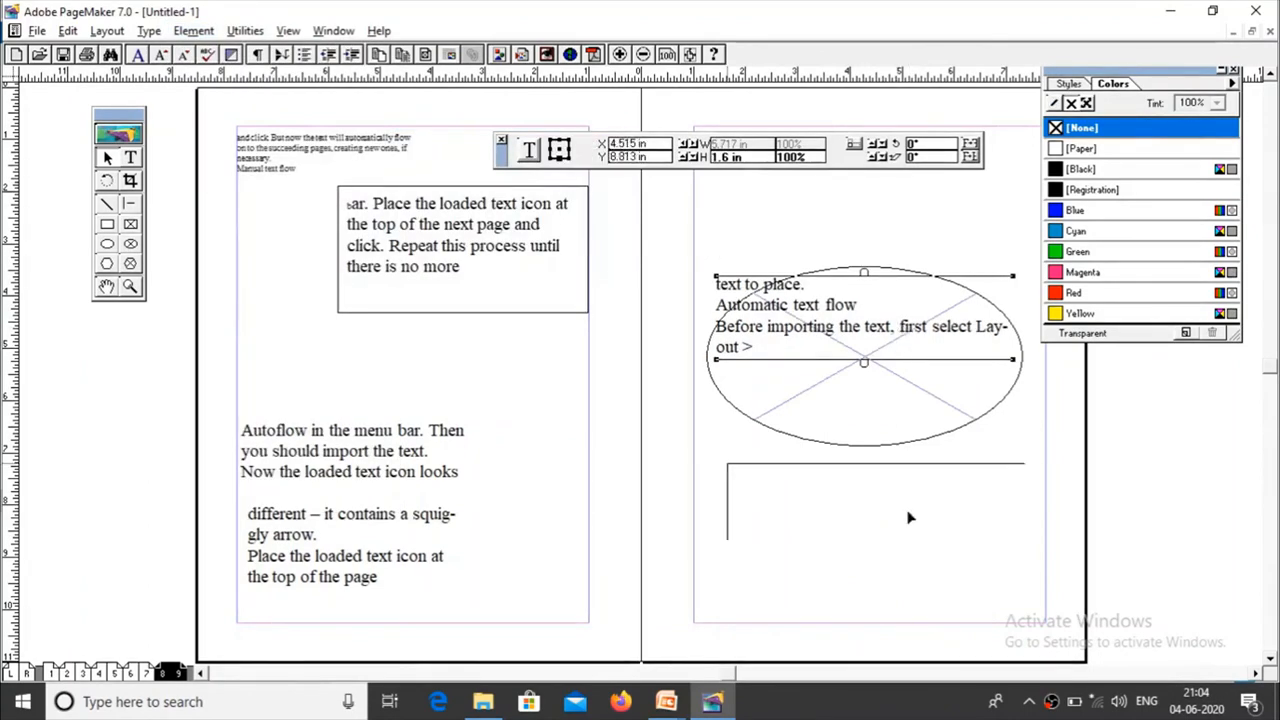
drag(908, 500, 910, 524)
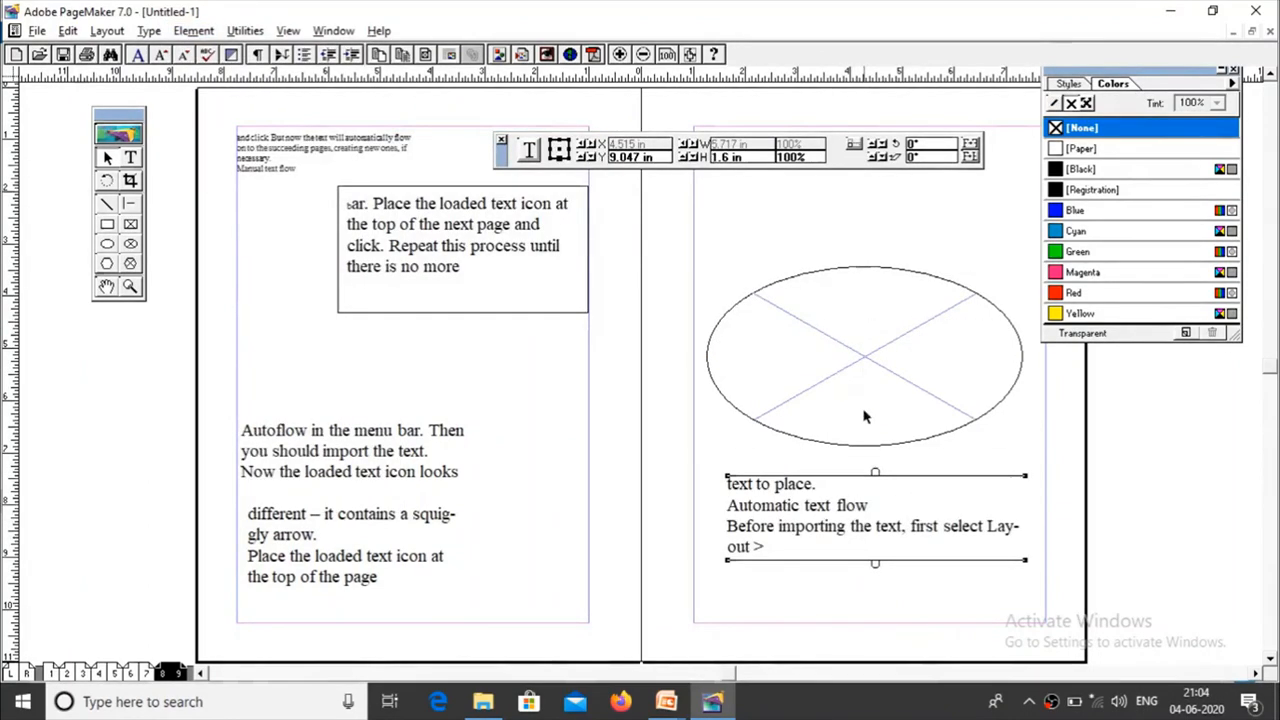
Step: Delete the text content of the rectangular frame on page 8, keeping the empty frame
click(497, 277)
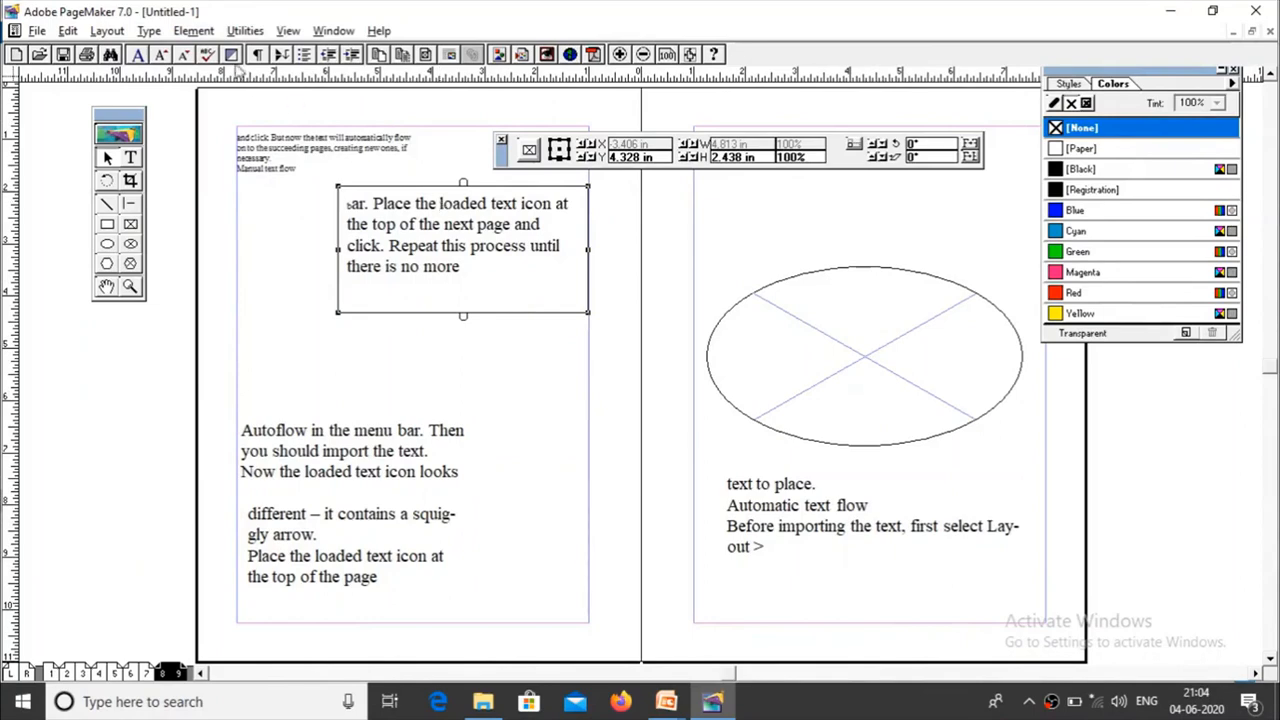
click(193, 30)
mouse_move(225, 122)
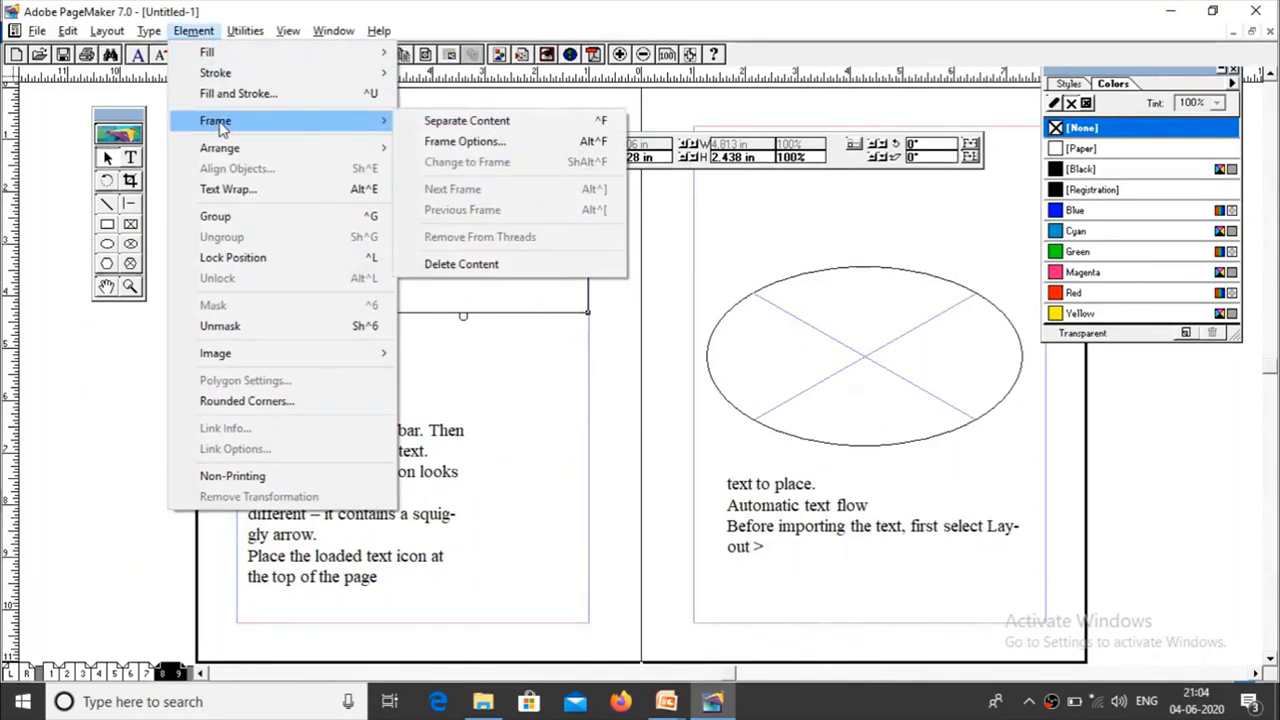
click(488, 266)
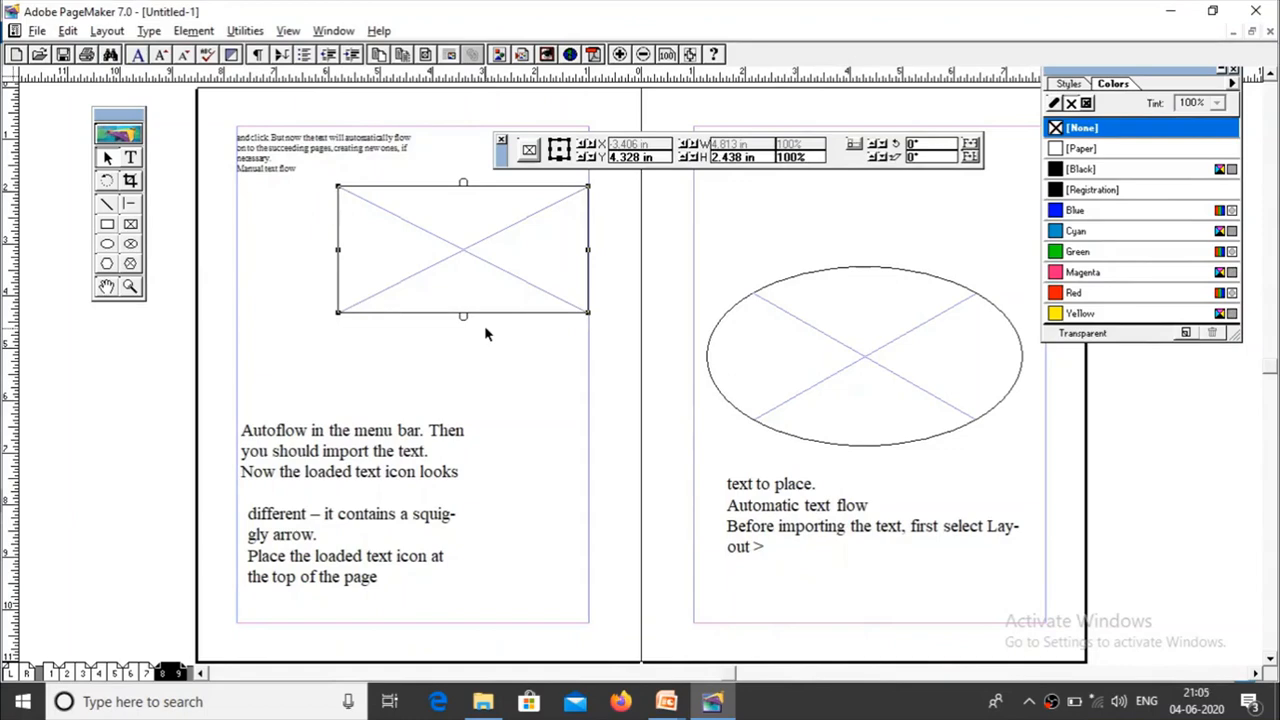
key(alt+Tab)
key(alt+Tab)
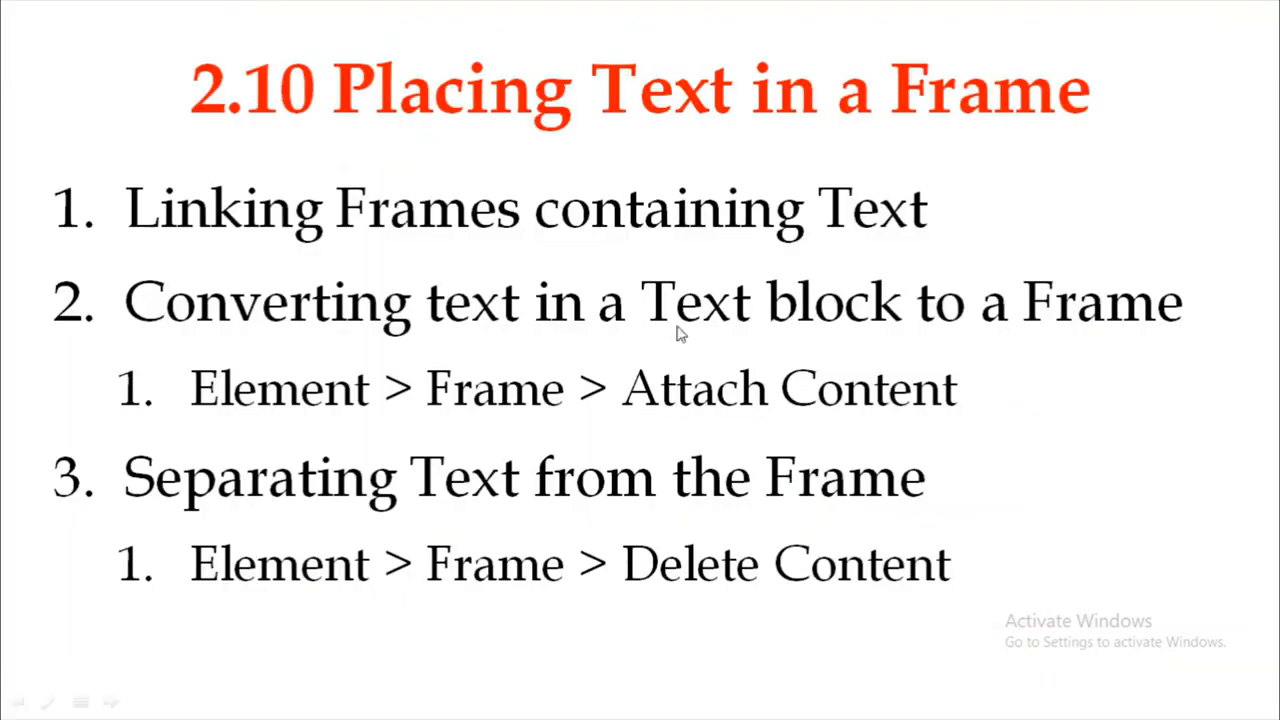
click(984, 196)
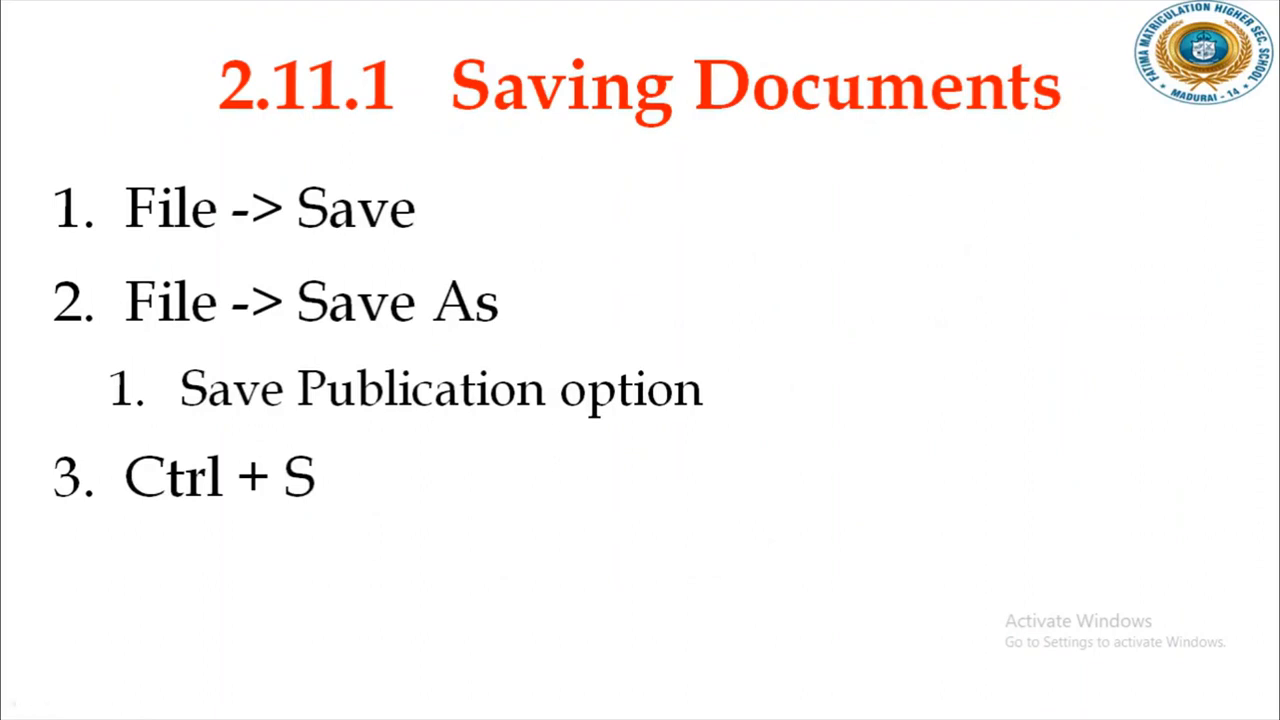
key(Right)
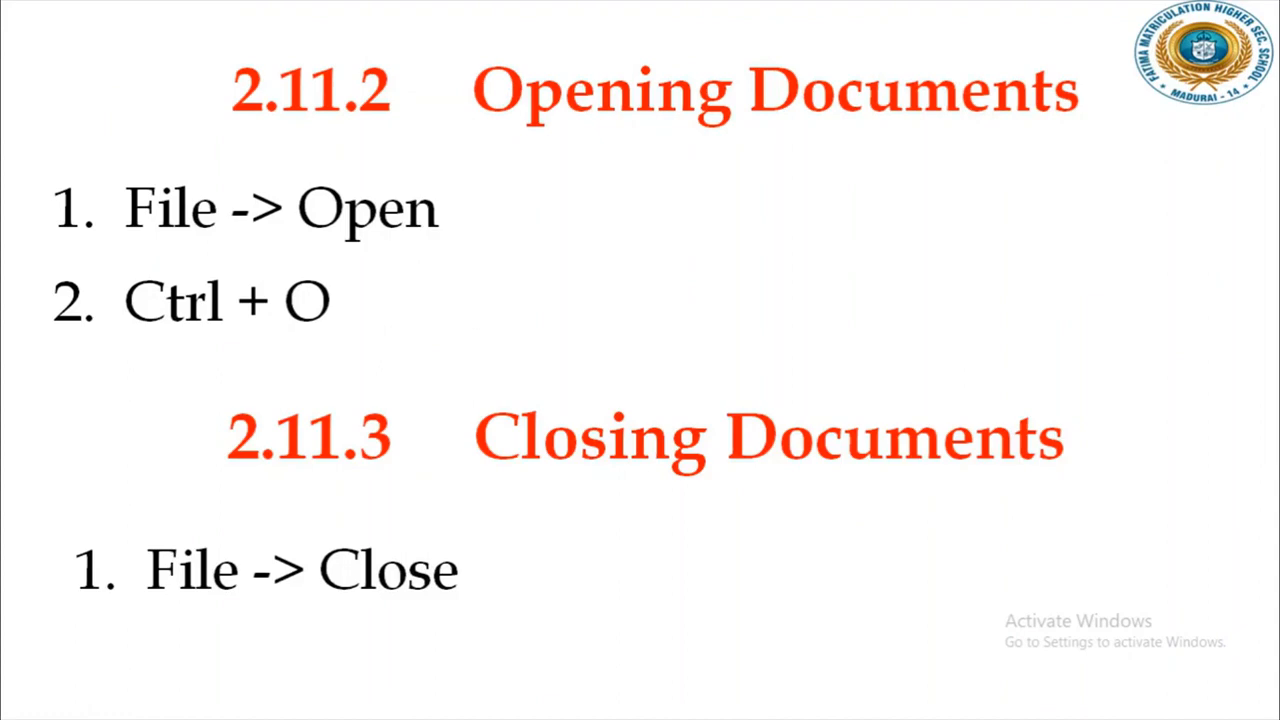
key(Right)
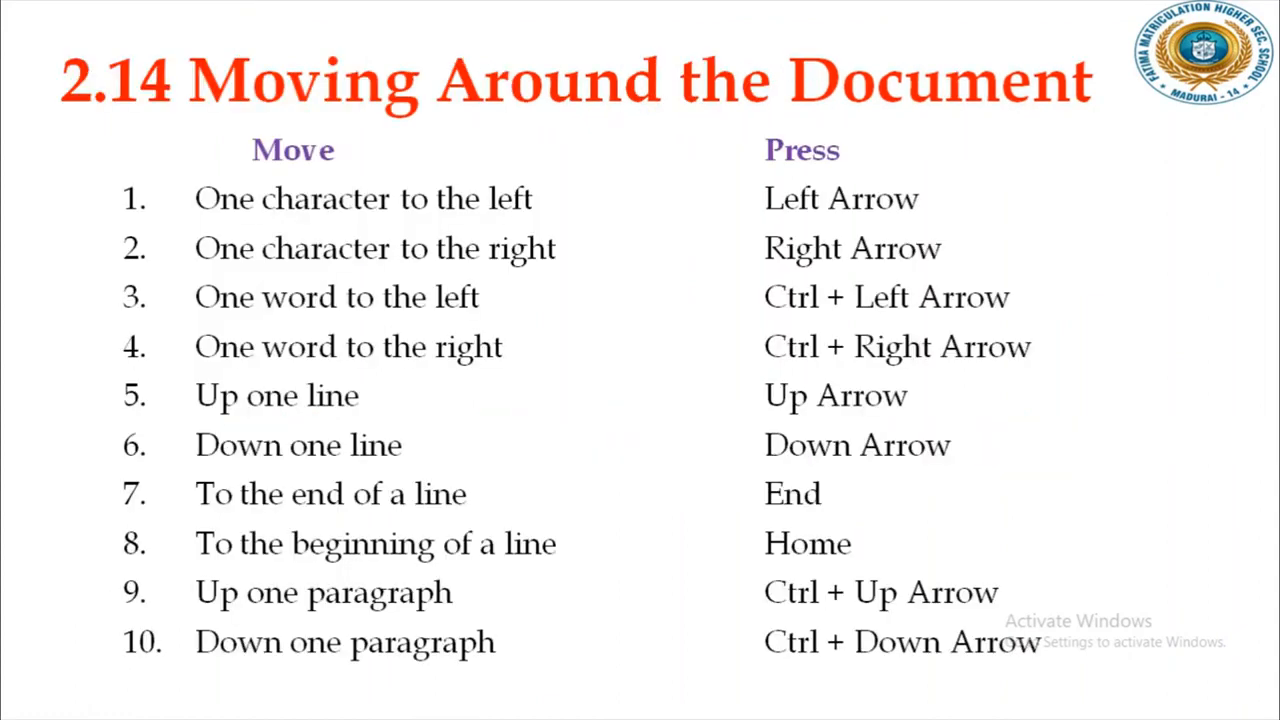
key(alt+Tab)
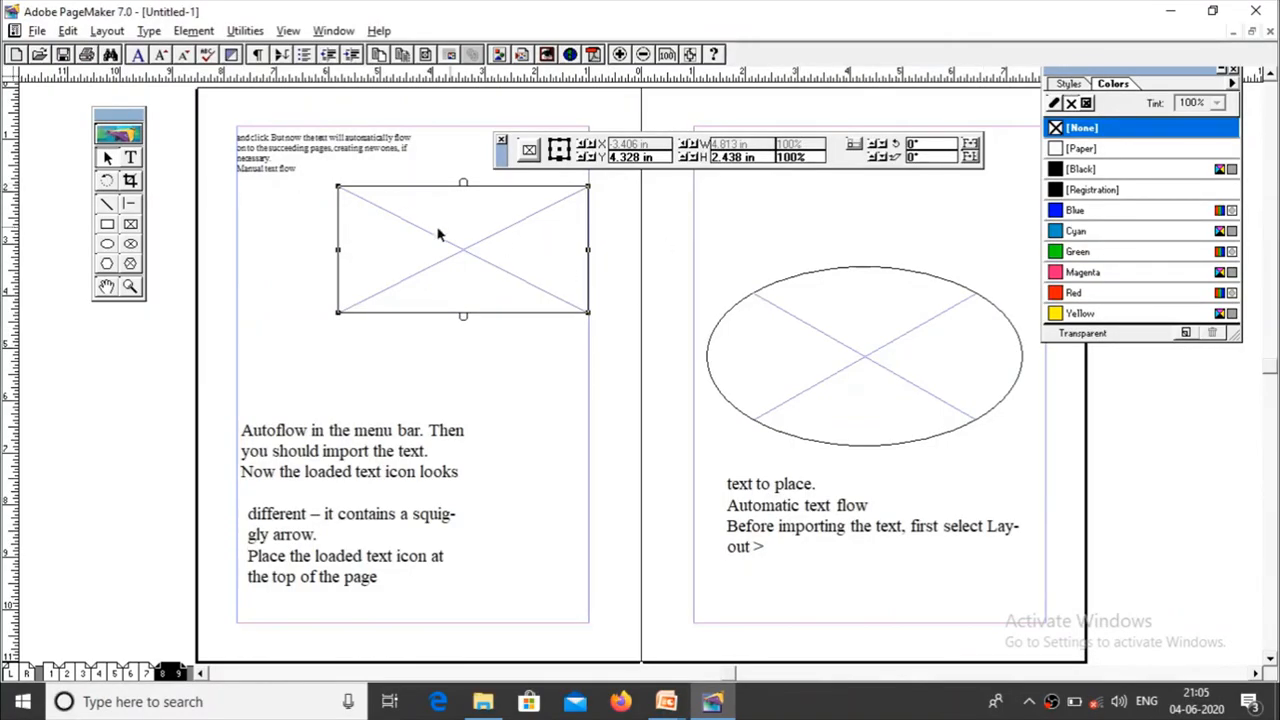
Step: Save the publication to the Desktop as "my file1", using the Publication file type and no additional files
click(33, 31)
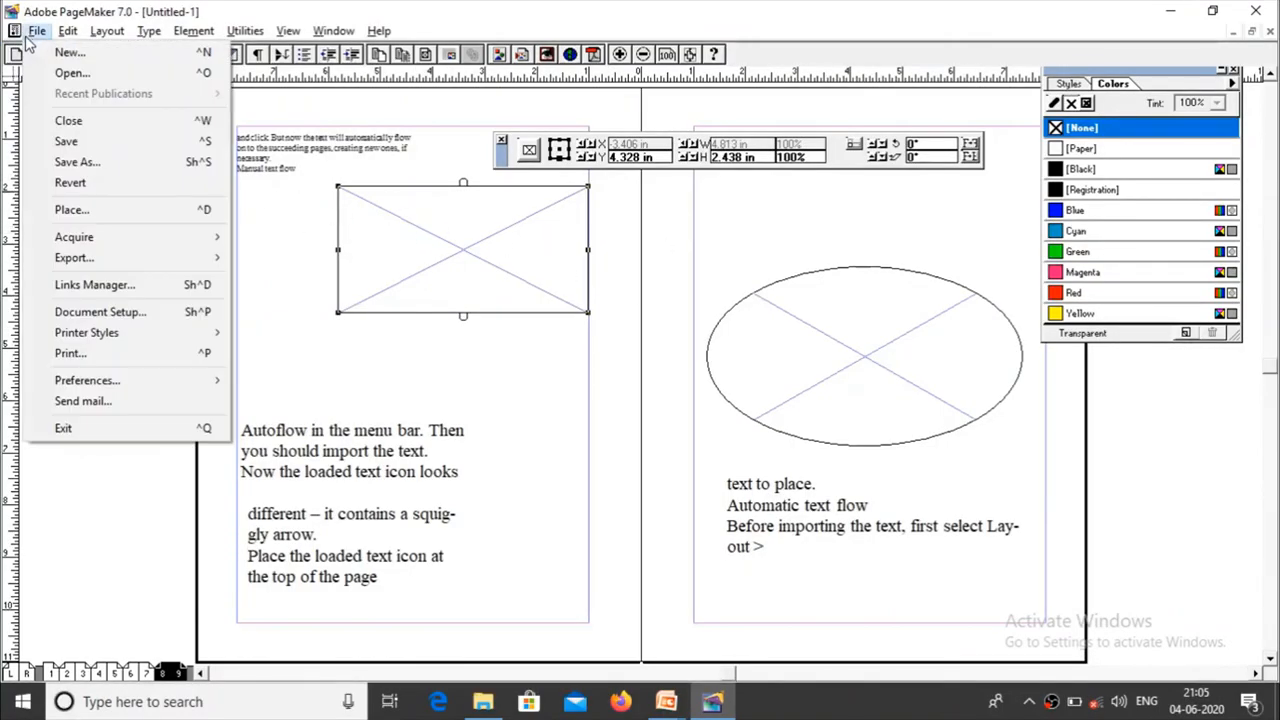
click(100, 143)
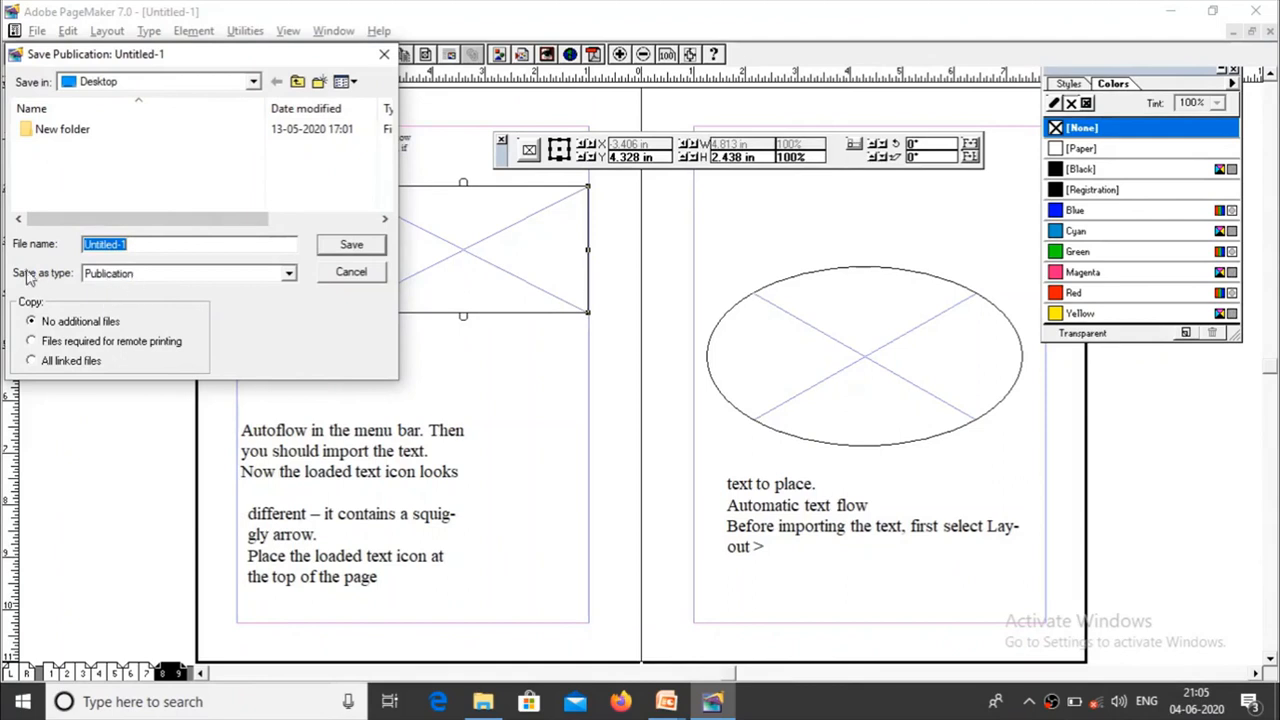
click(180, 276)
click(183, 286)
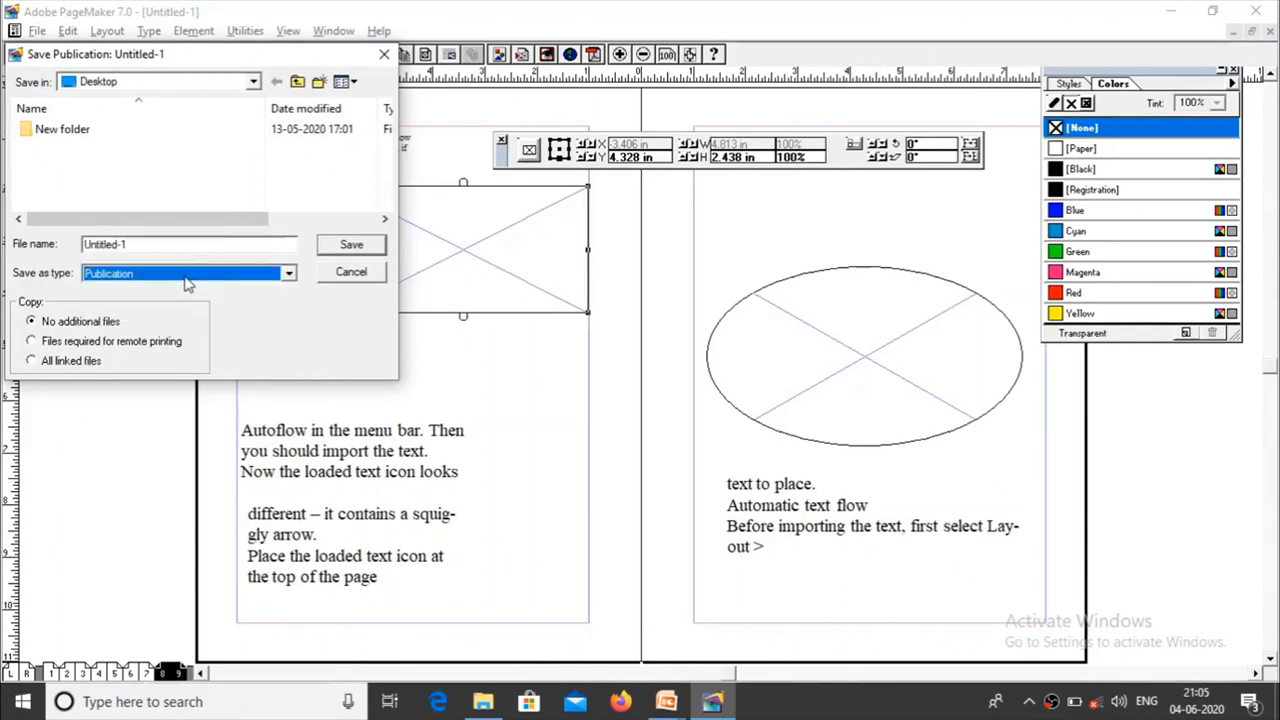
click(166, 246)
drag(166, 246, 3, 248)
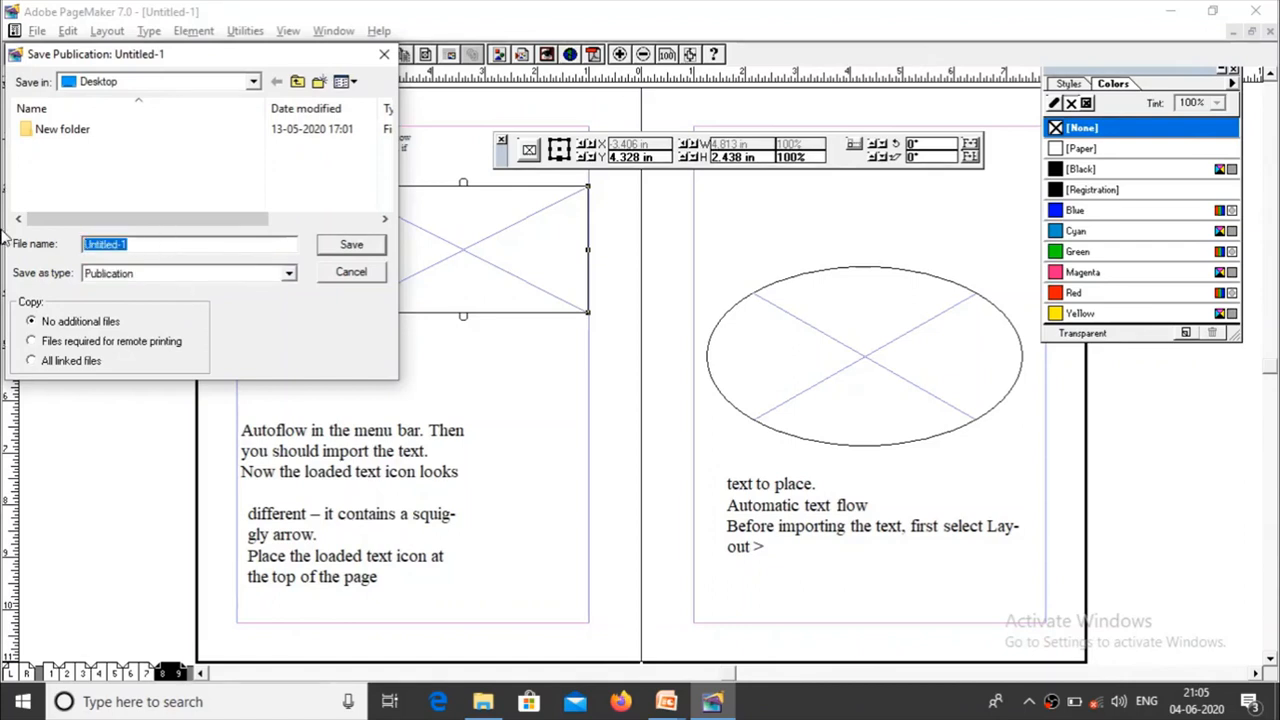
text(my file)
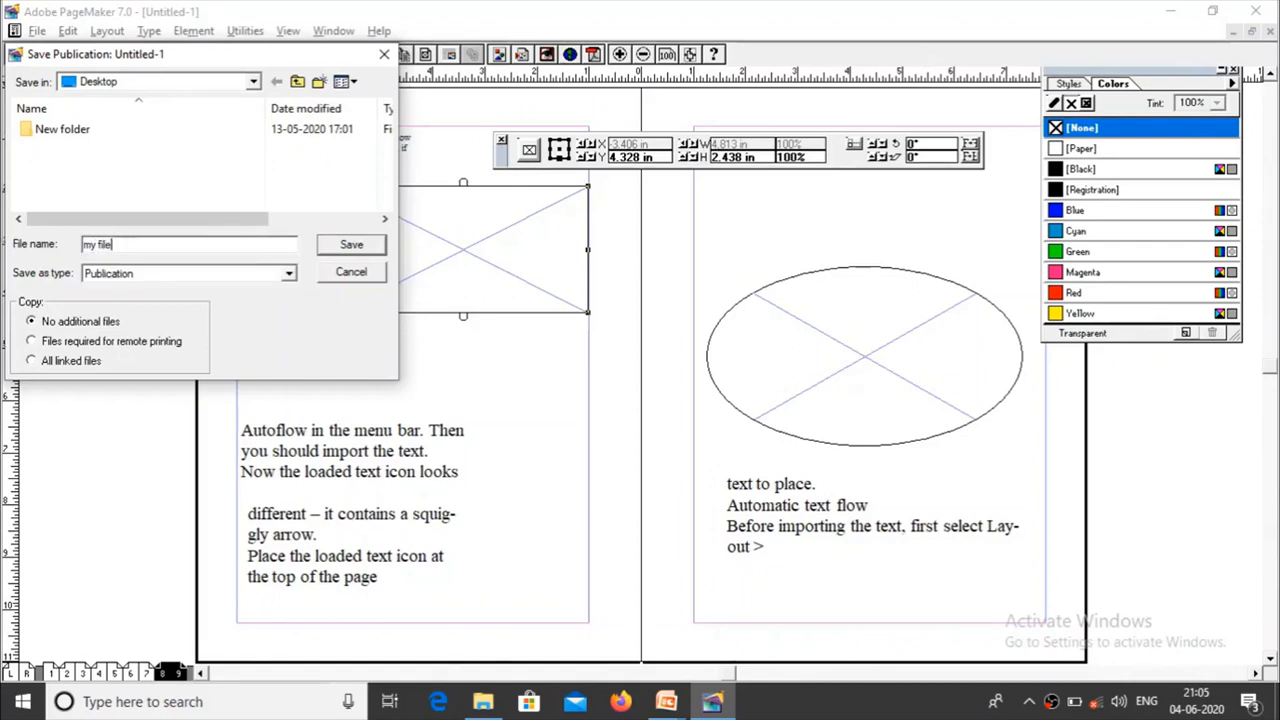
text(1)
click(351, 245)
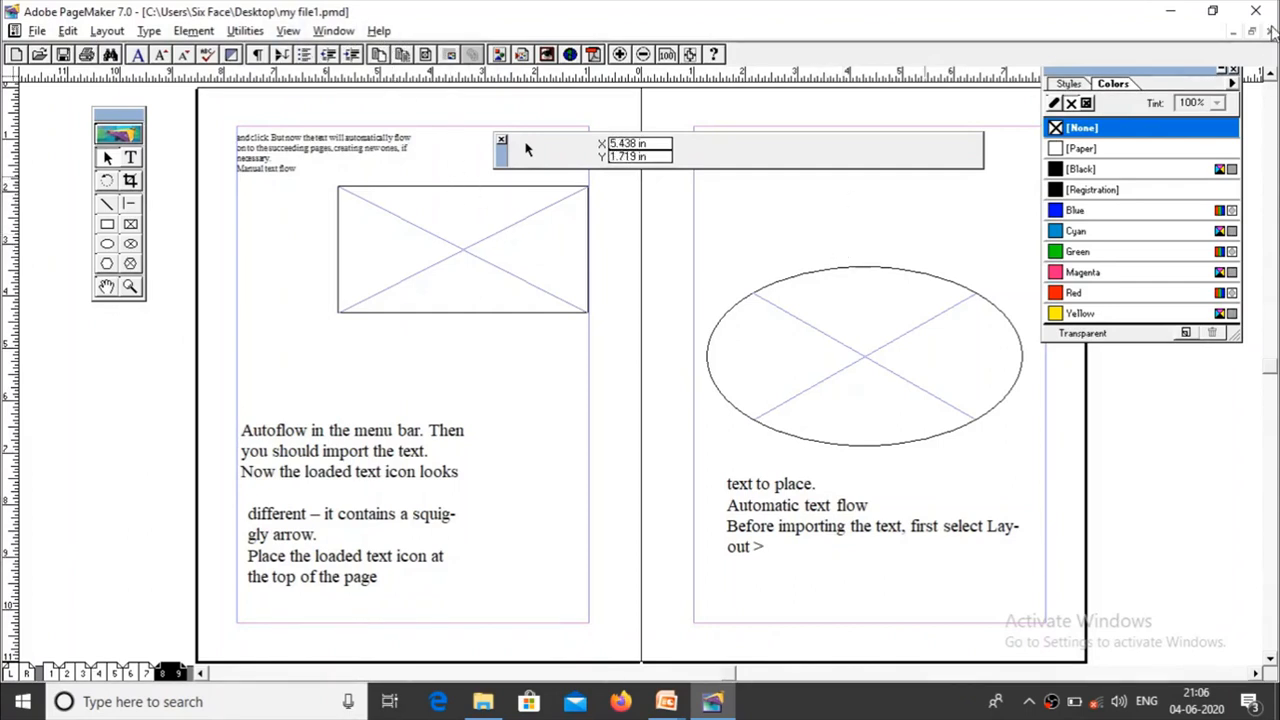
Step: Close the publication and reopen "my file1" from the Desktop in a maximized document window
click(1270, 31)
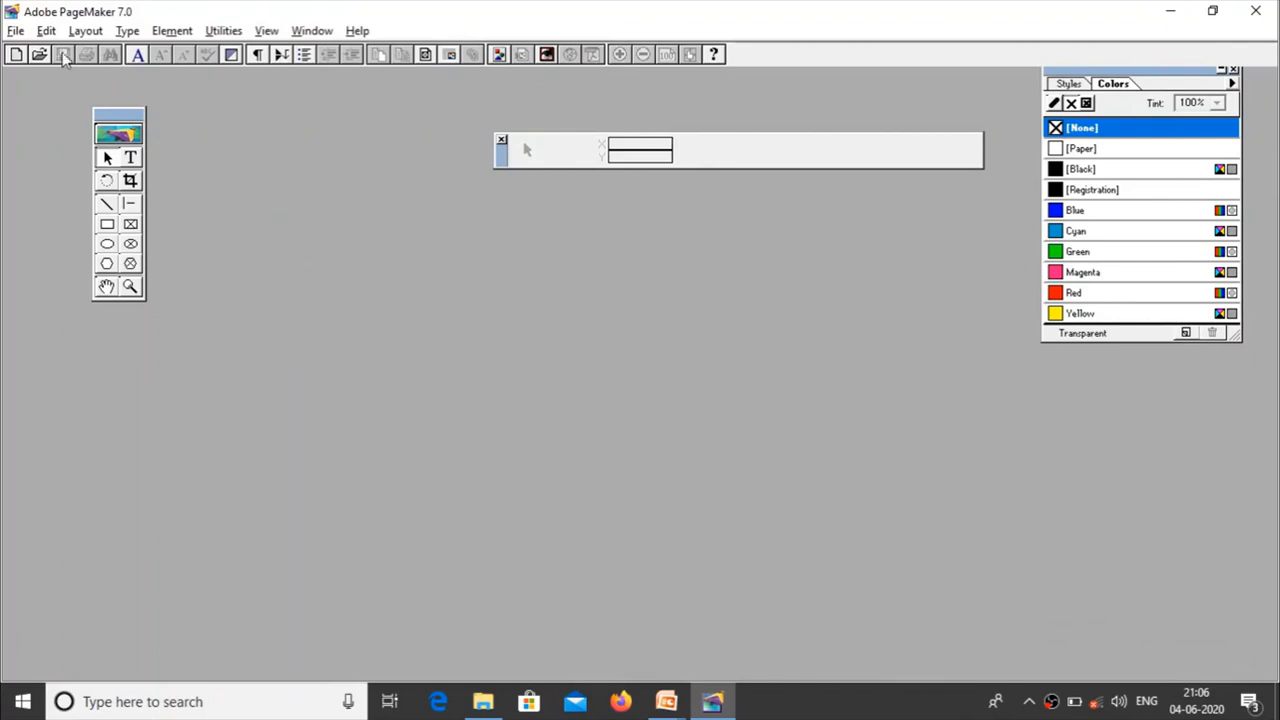
click(16, 31)
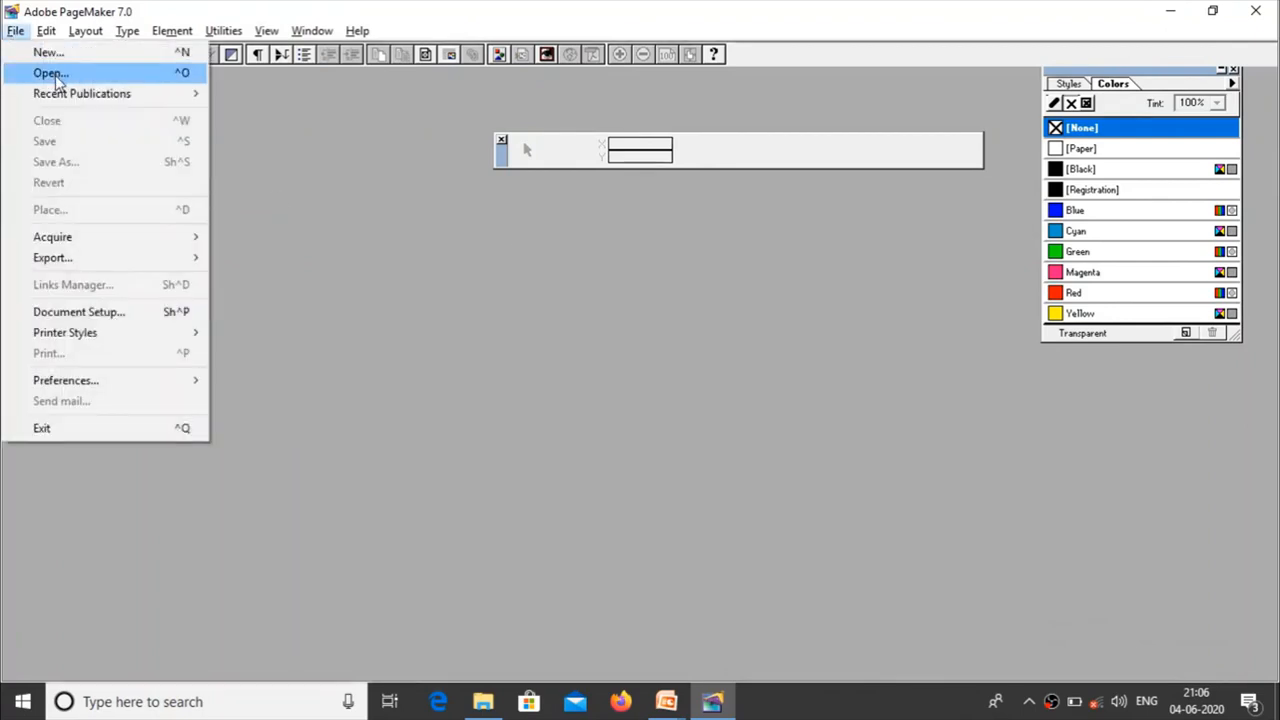
click(52, 74)
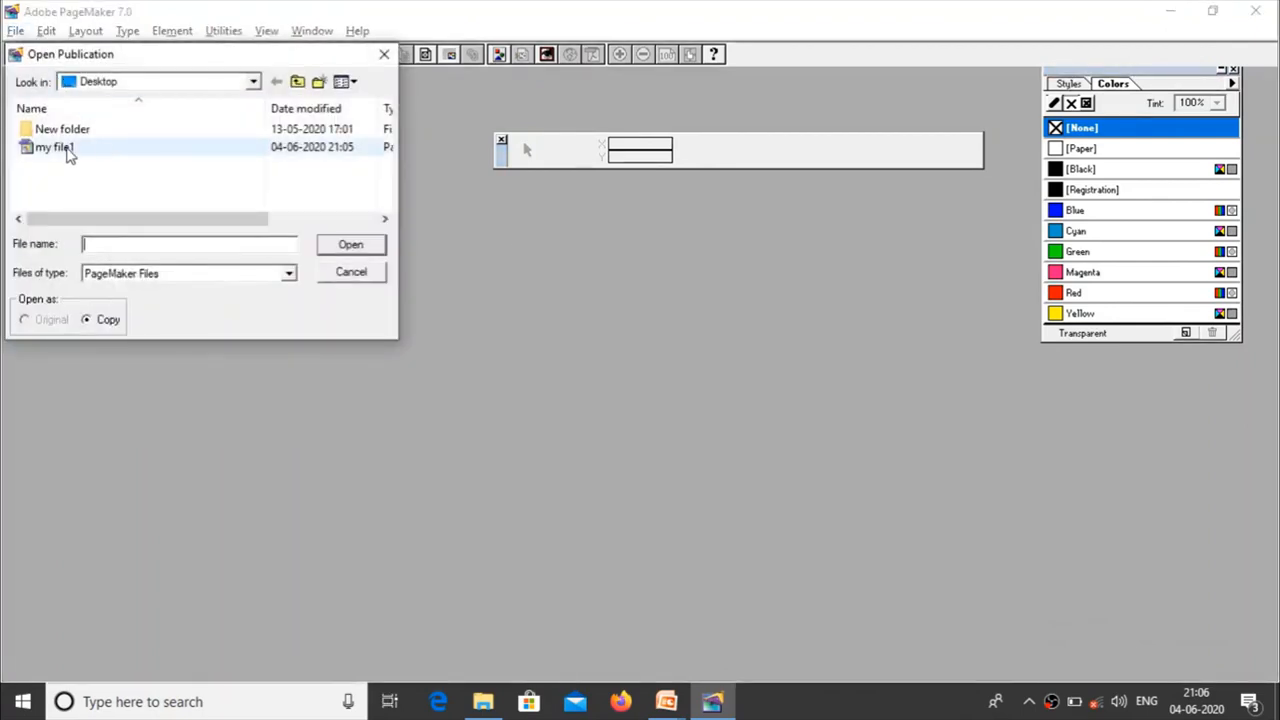
click(73, 158)
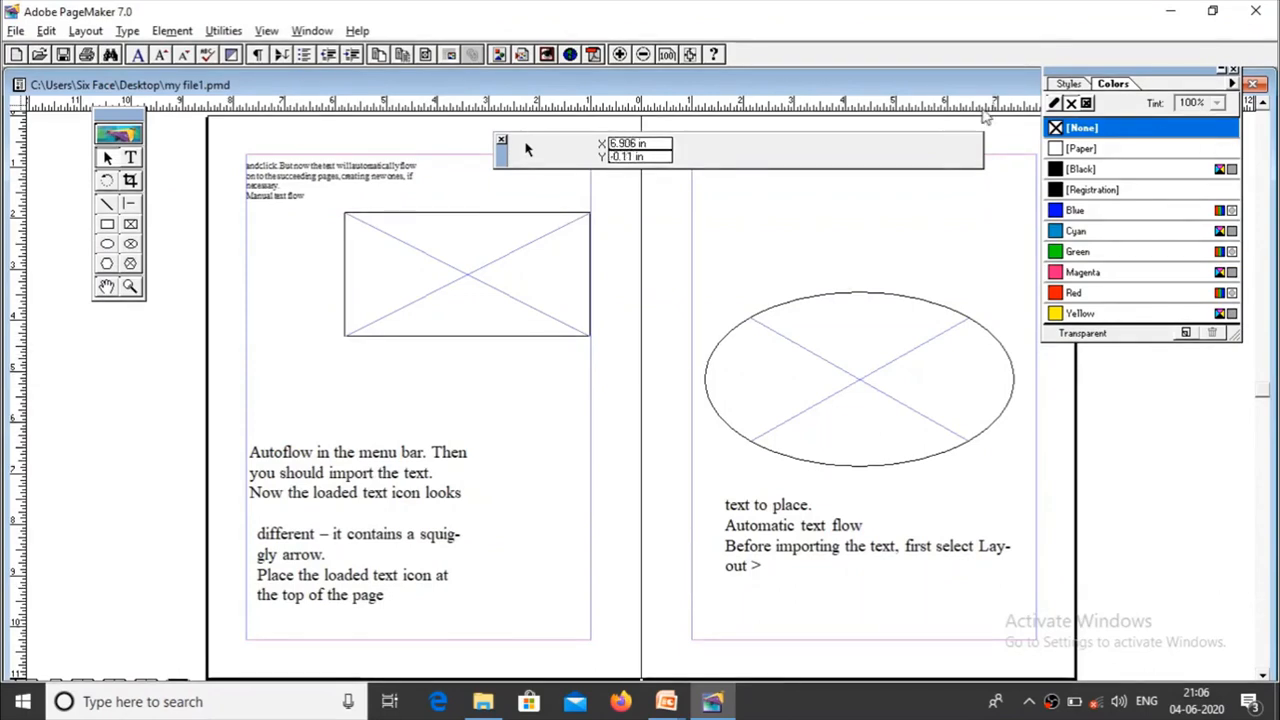
double_click(812, 86)
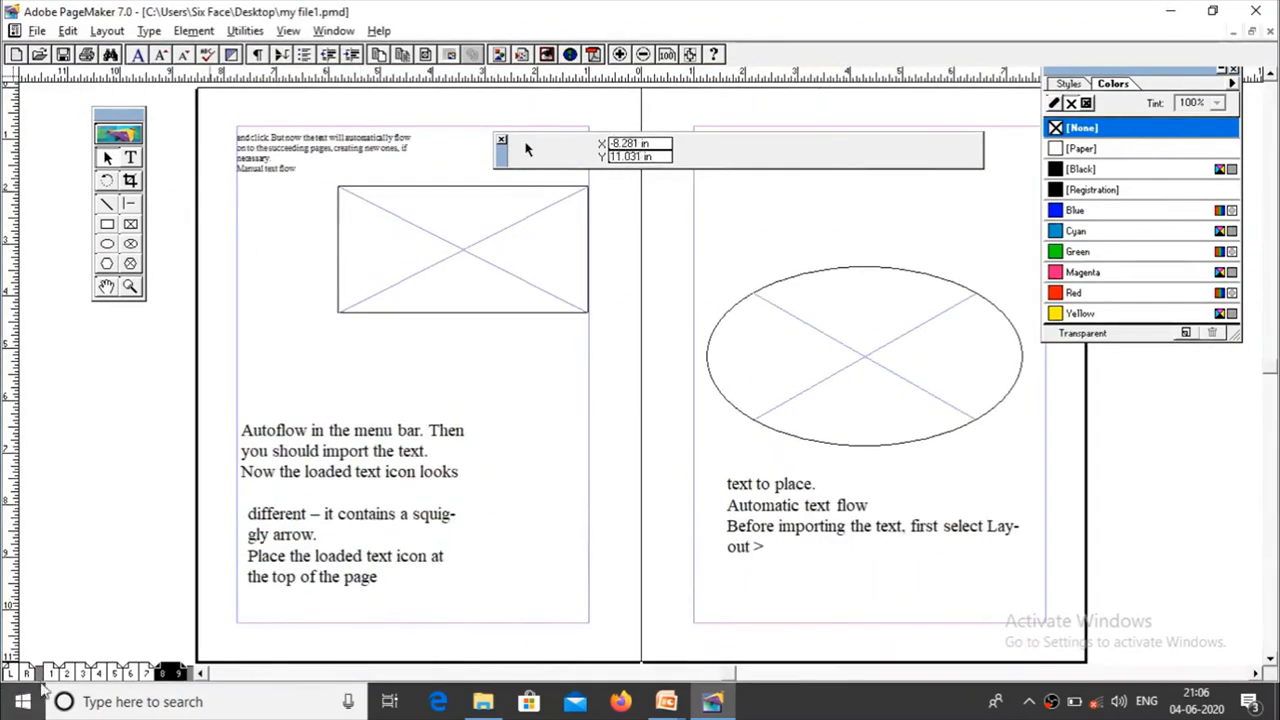
Step: Page through the reopened publication from pages 2–3 to pages 8–9 to check its saved content
click(68, 673)
click(86, 673)
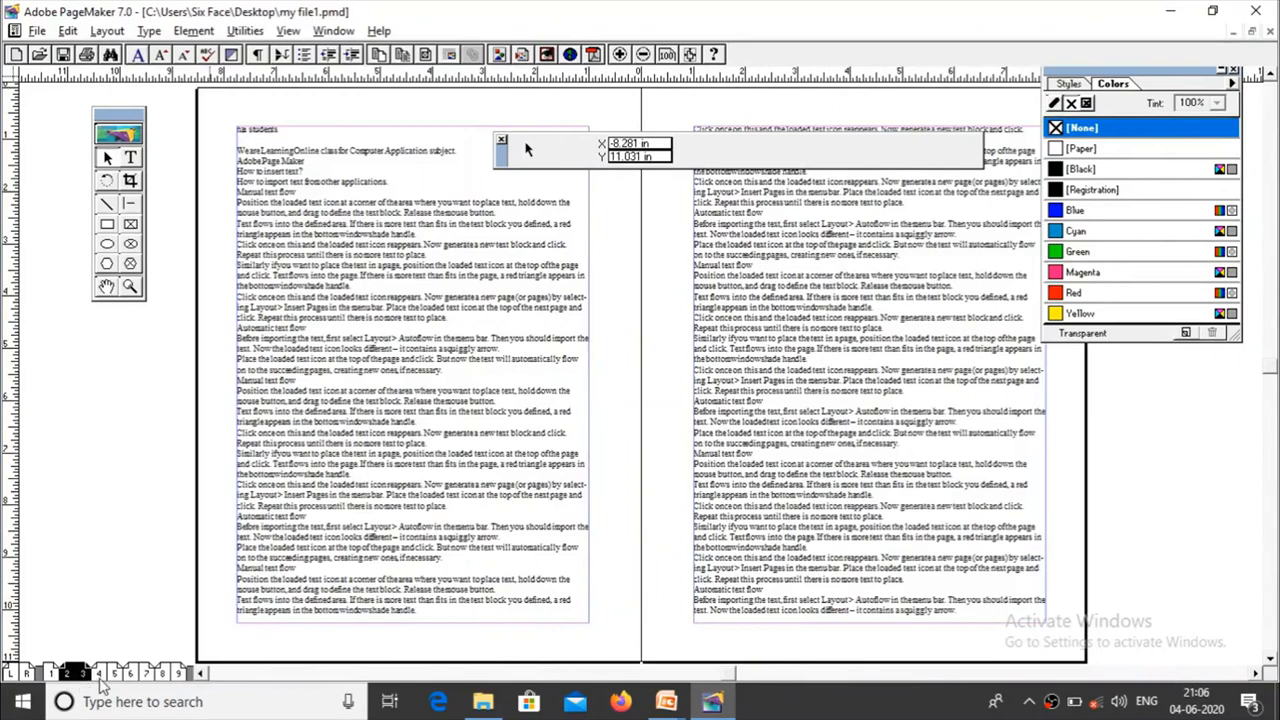
click(112, 673)
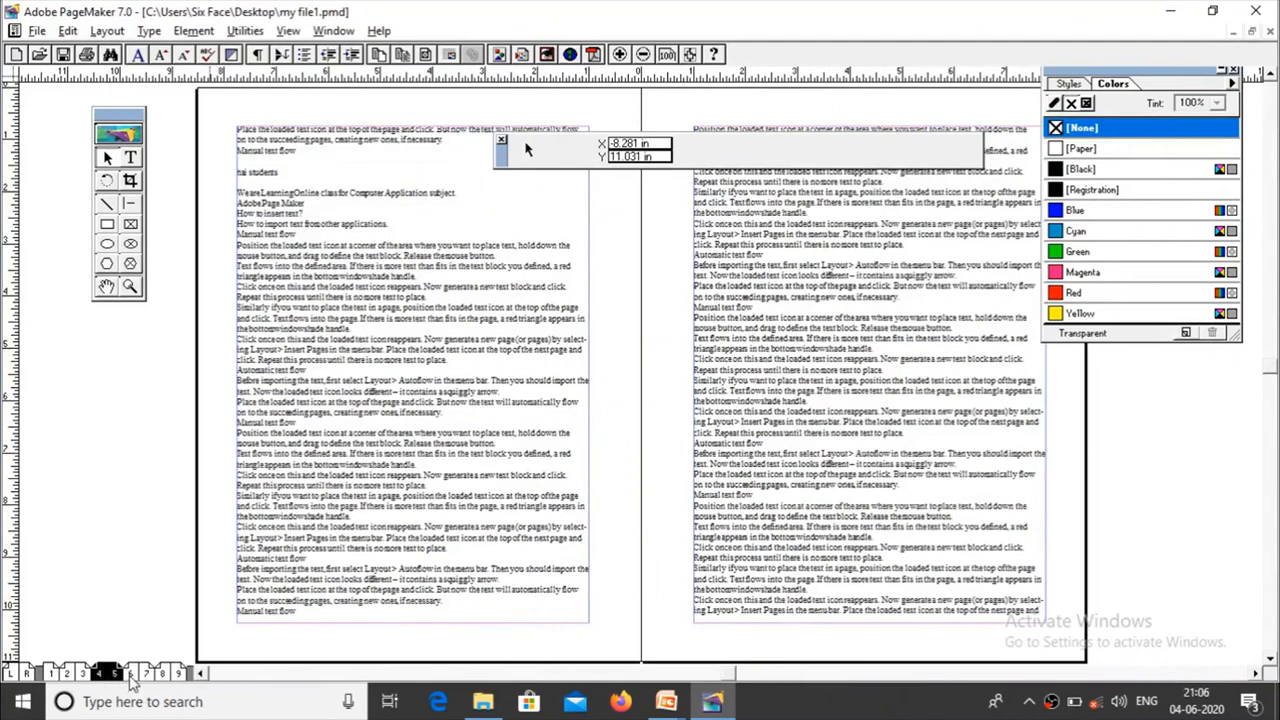
click(140, 674)
click(168, 674)
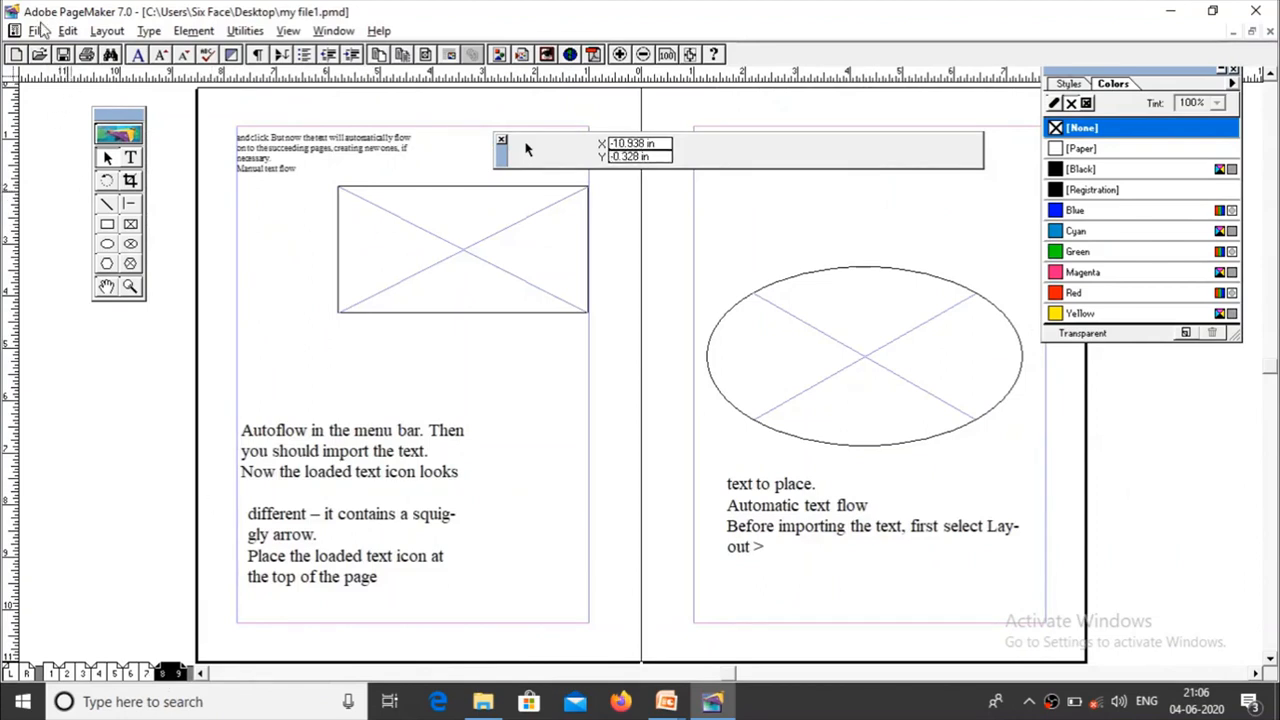
Step: Close the "my file1" publication and exit PageMaker
click(37, 31)
click(37, 33)
click(37, 35)
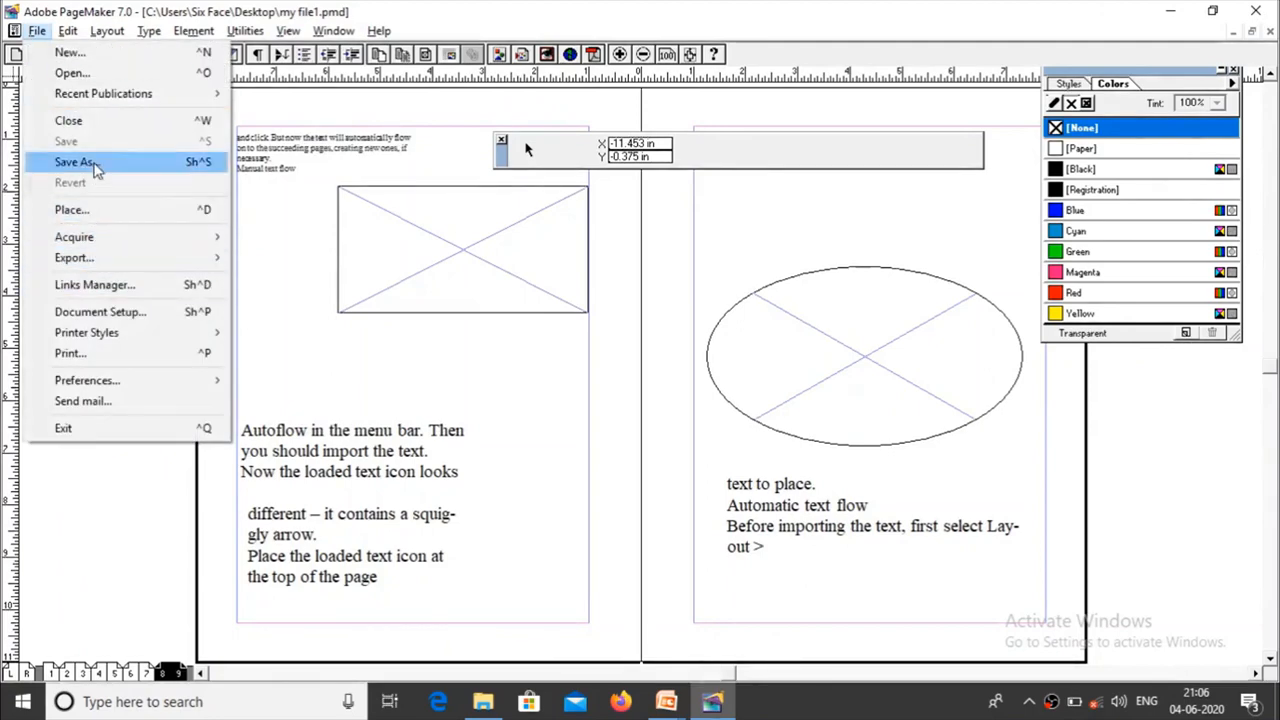
click(94, 120)
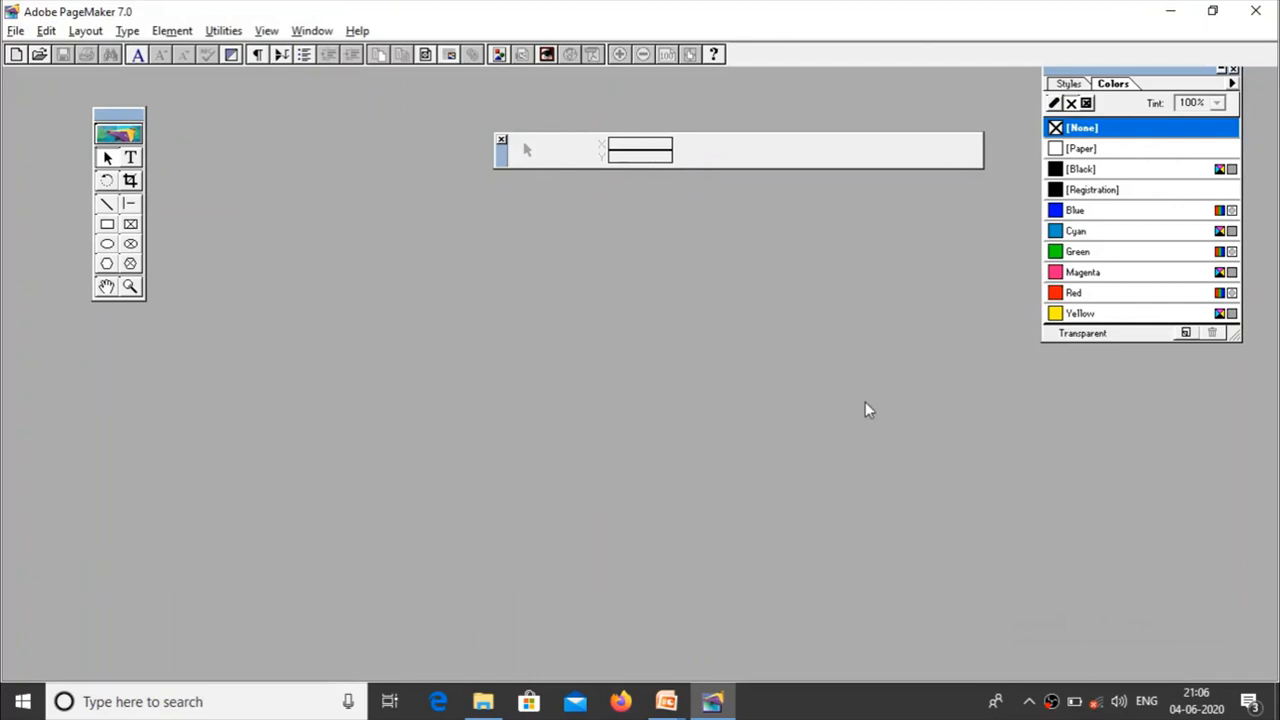
click(16, 31)
click(63, 429)
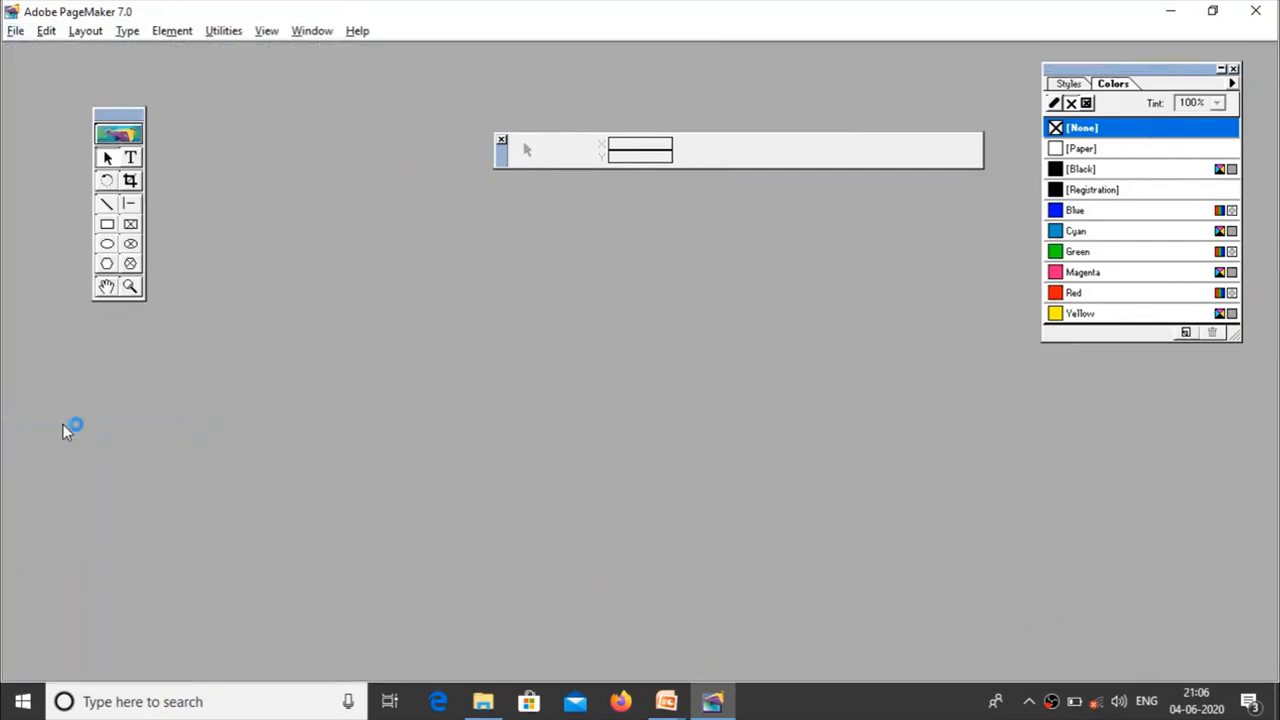